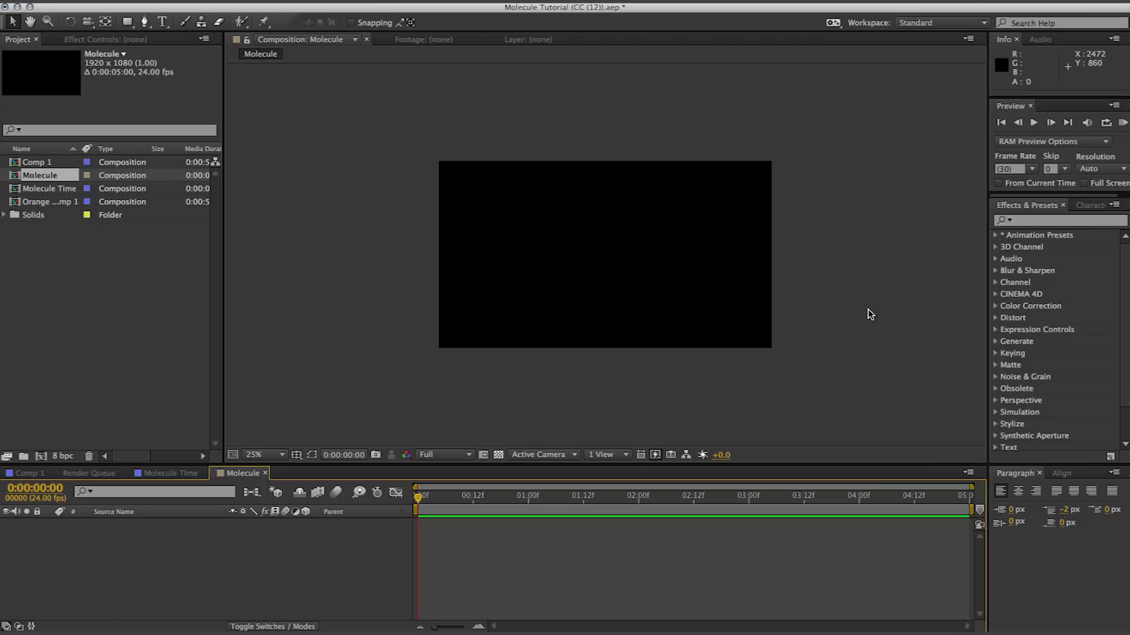
# - Create a 1920 x 1080 px black solid named BG and apply the Gradient Ramp effect to it
pyautogui.write('BG')
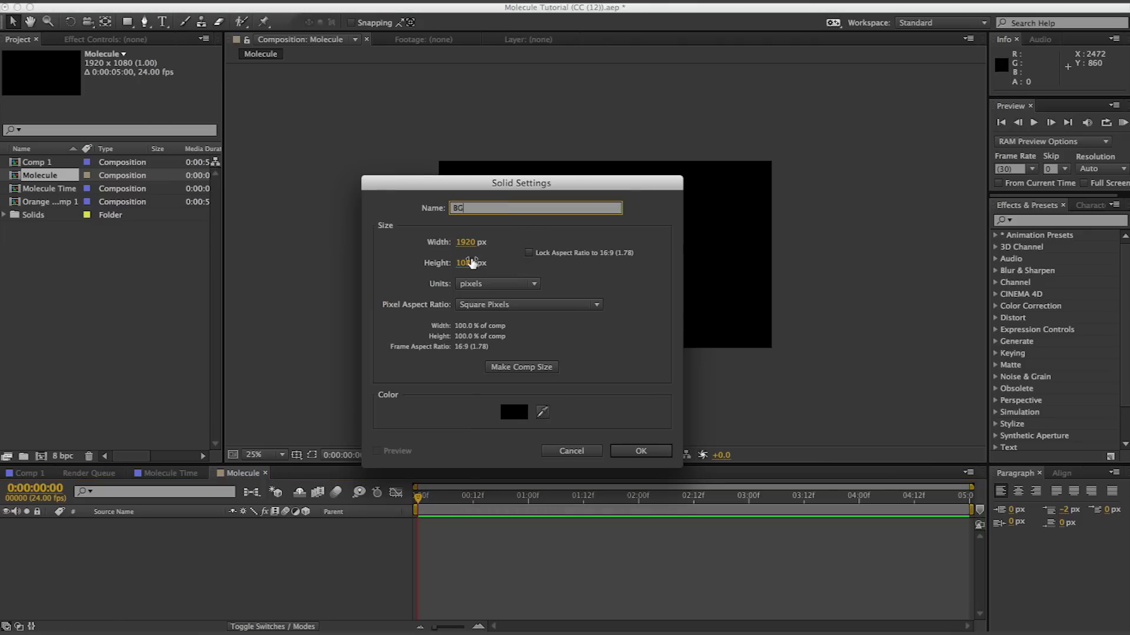
pyautogui.click(648, 453)
pyautogui.click(1054, 220)
pyautogui.write('ramp')
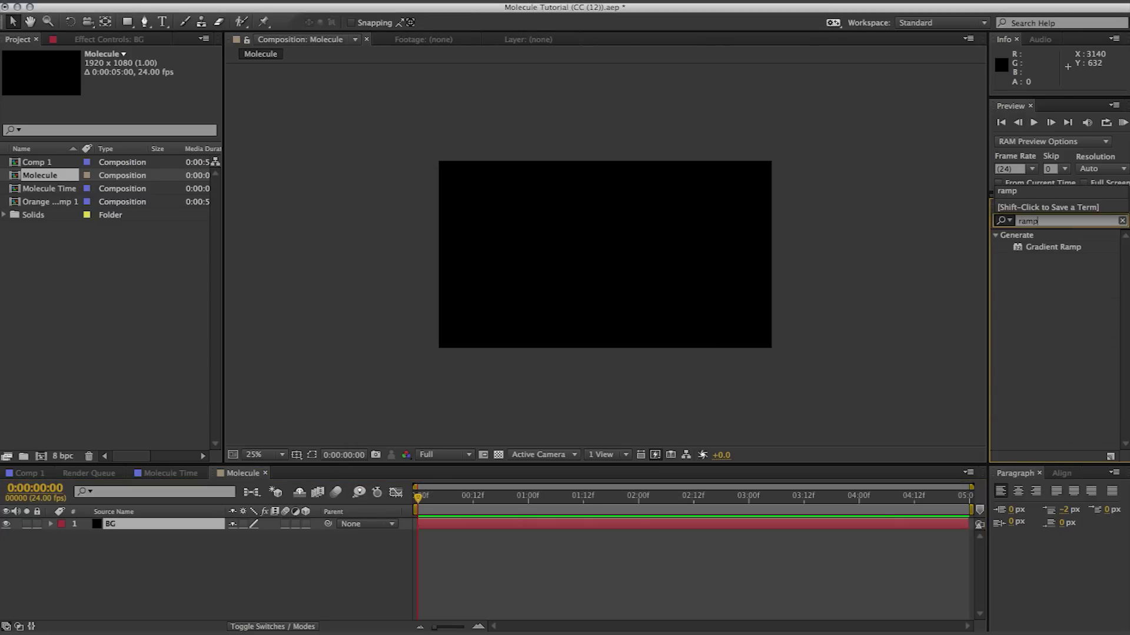
pyautogui.moveTo(1065, 247); pyautogui.dragTo(686, 270)
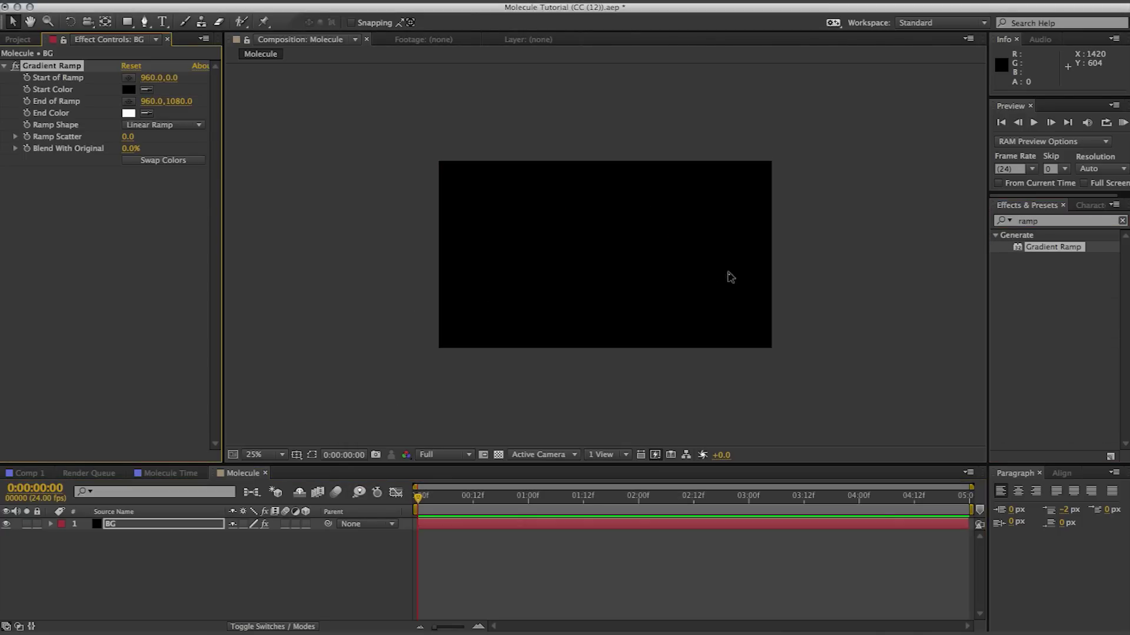
# - Place the gradient's end point at about 2020, 1124 and its start point at about 1024, 644
pyautogui.click(128, 100)
pyautogui.click(790, 355)
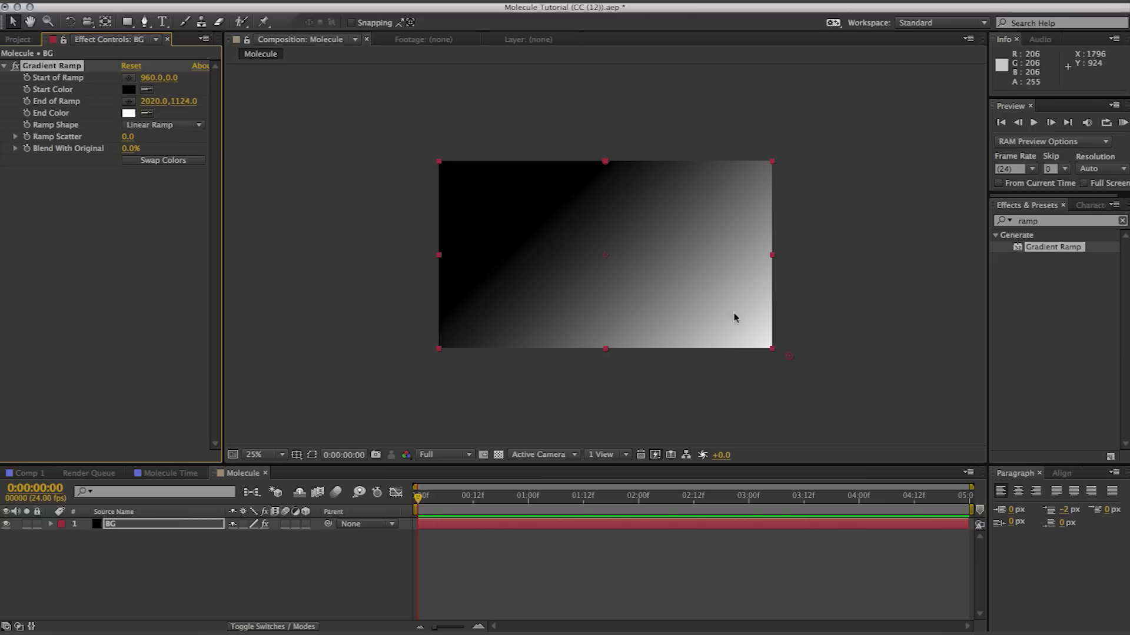
pyautogui.click(128, 78)
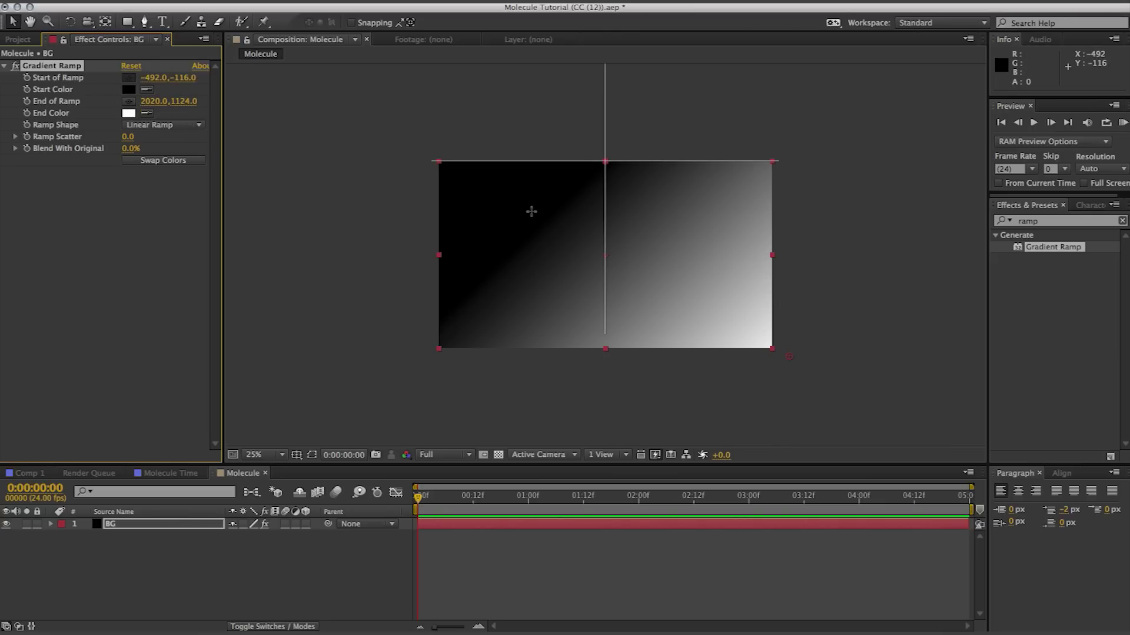
pyautogui.click(642, 274)
pyautogui.moveTo(625, 291); pyautogui.dragTo(616, 273)
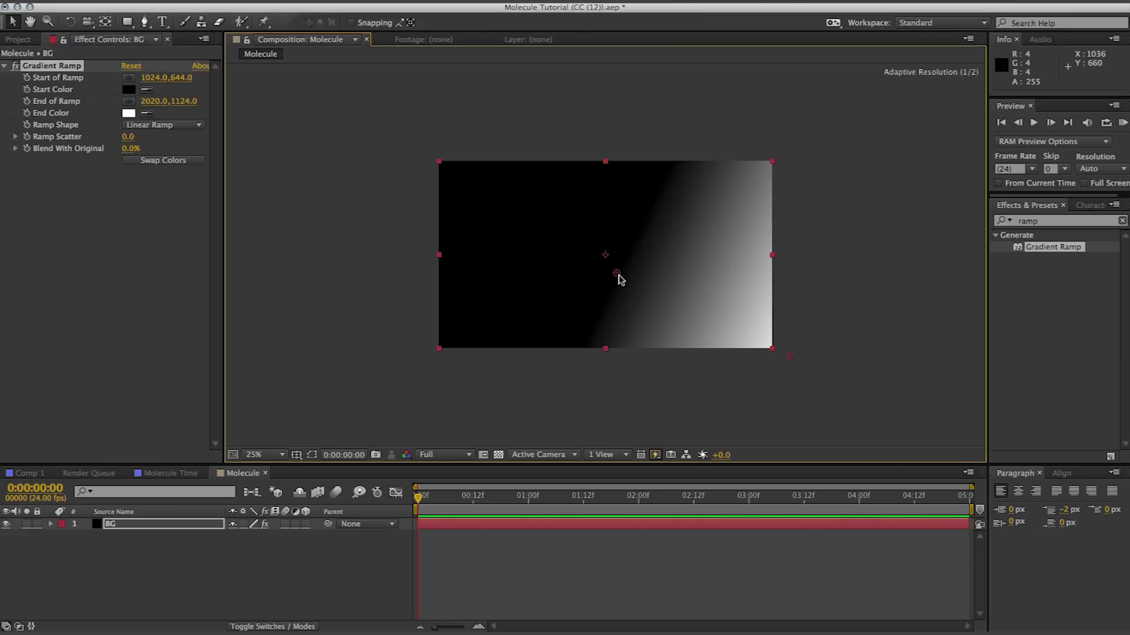
# - Set the Gradient Ramp's end color to dark blue 0A2639 and deselect the BG layer
pyautogui.click(129, 113)
pyautogui.click(488, 366)
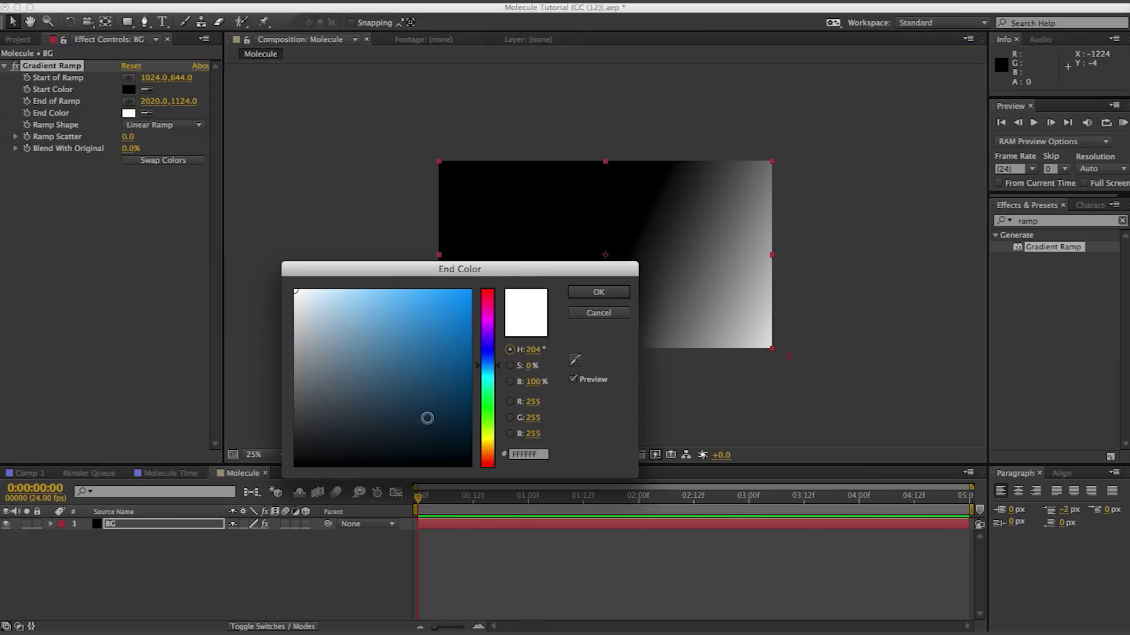
pyautogui.click(440, 438)
pyautogui.moveTo(439, 438); pyautogui.dragTo(441, 427)
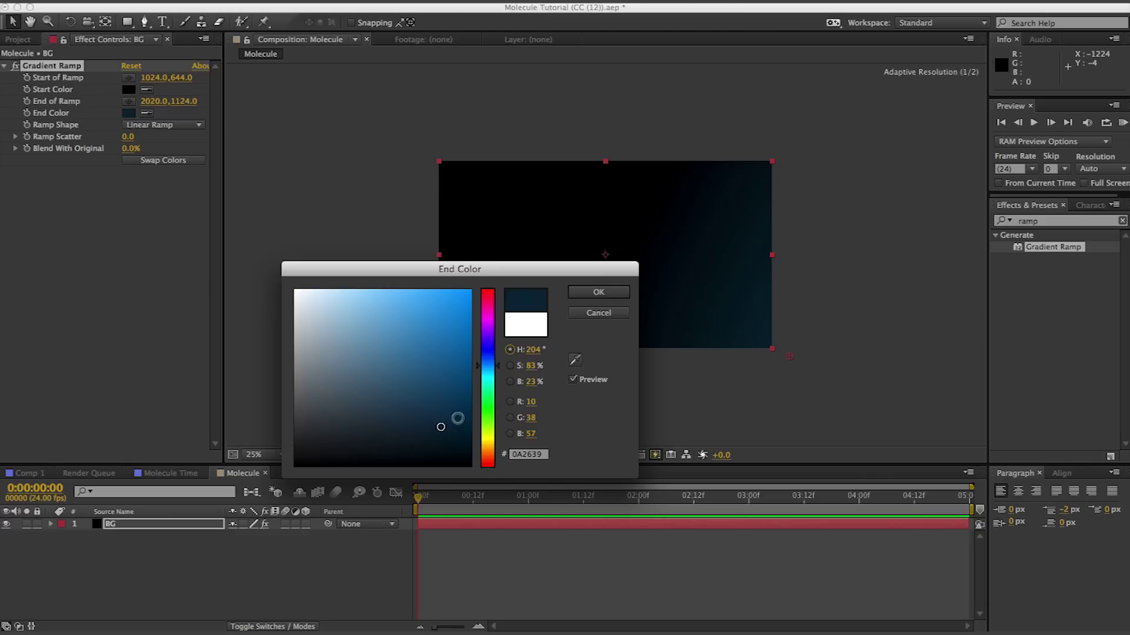
pyautogui.click(600, 293)
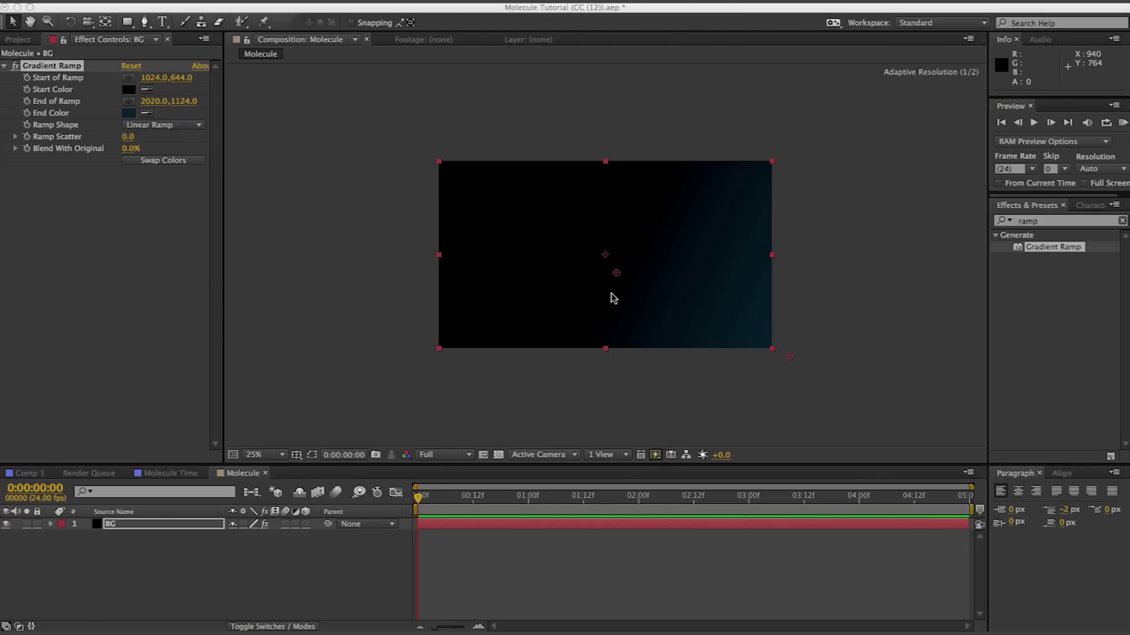
pyautogui.click(884, 314)
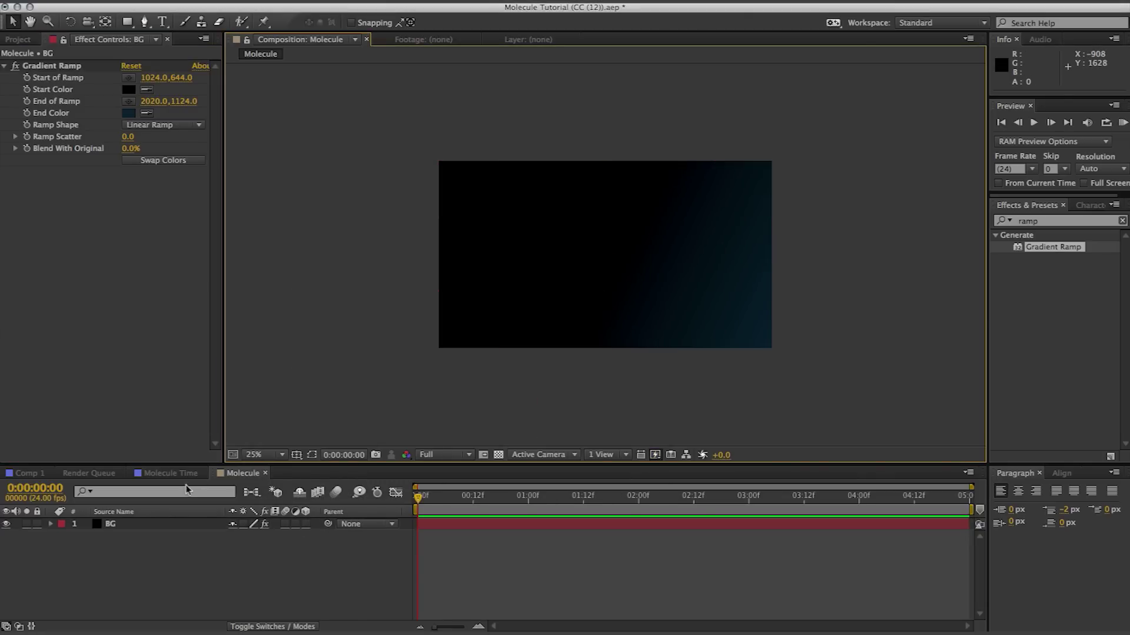
# - Open the Molecule Time composition and solo the Core, Core 2 and Core 3 layers to examine the core
pyautogui.click(170, 473)
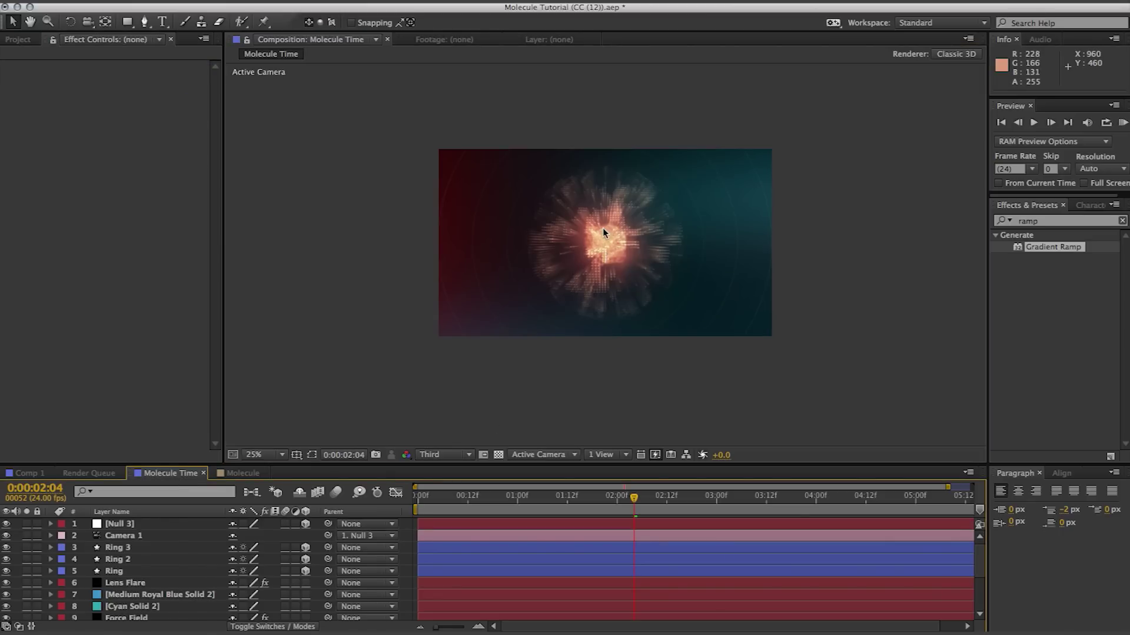
pyautogui.scroll(-5, 177, 569)
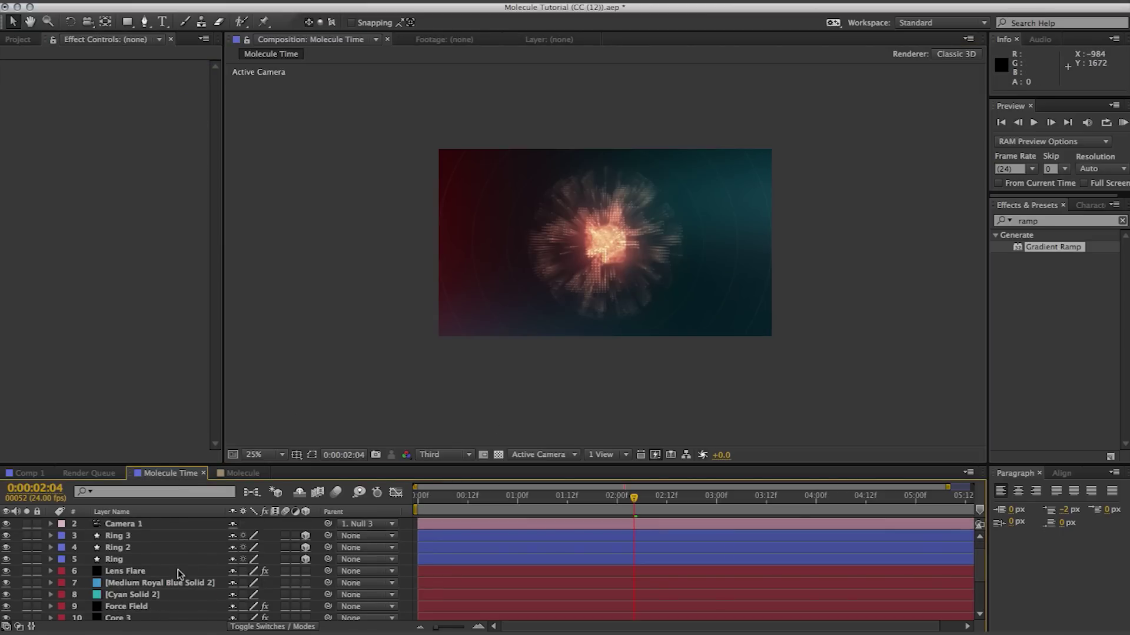
pyautogui.click(124, 566)
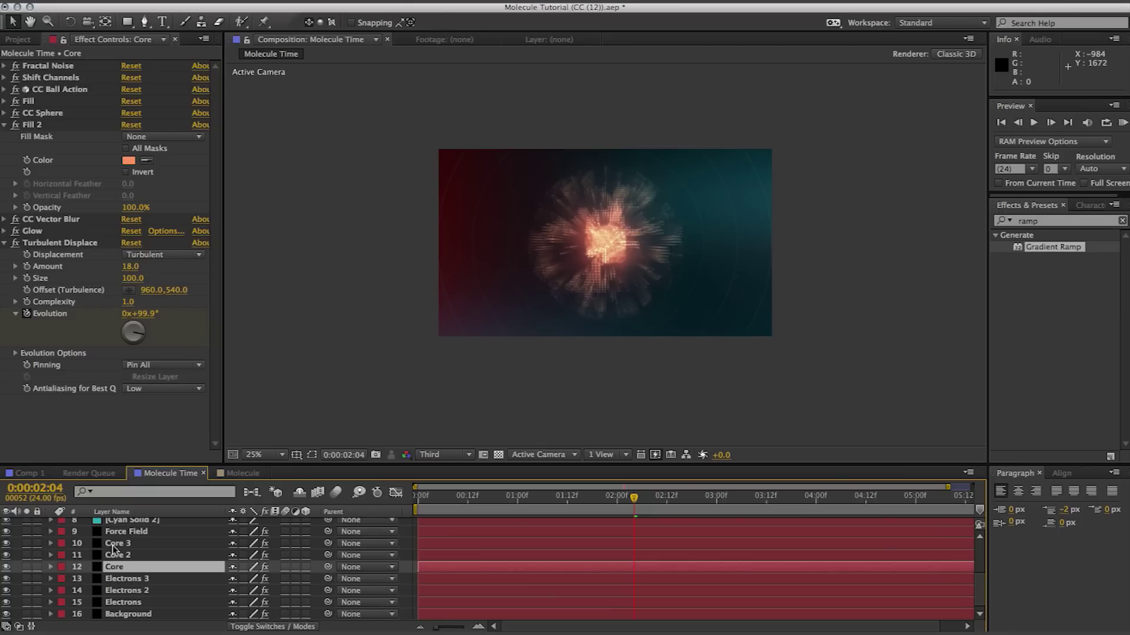
pyautogui.keyDown('shift'); pyautogui.click(113, 549); pyautogui.keyUp('shift')
pyautogui.click(26, 567)
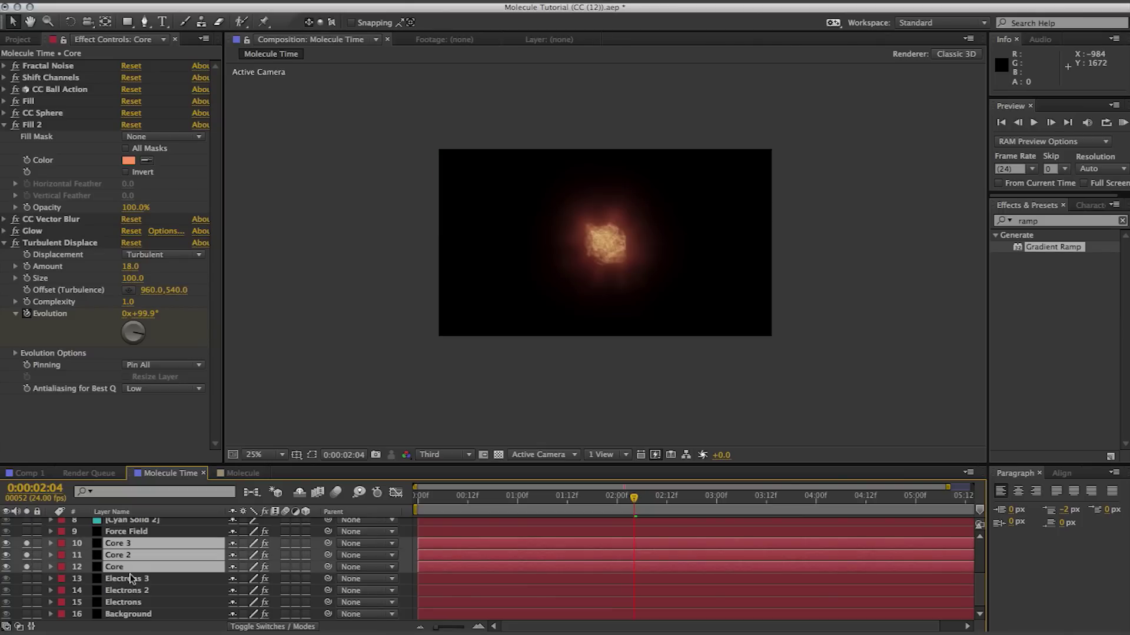
# - Compare how Core 3, Core 2 and Core build up by toggling their solos, and end with all solos off
pyautogui.click(133, 579)
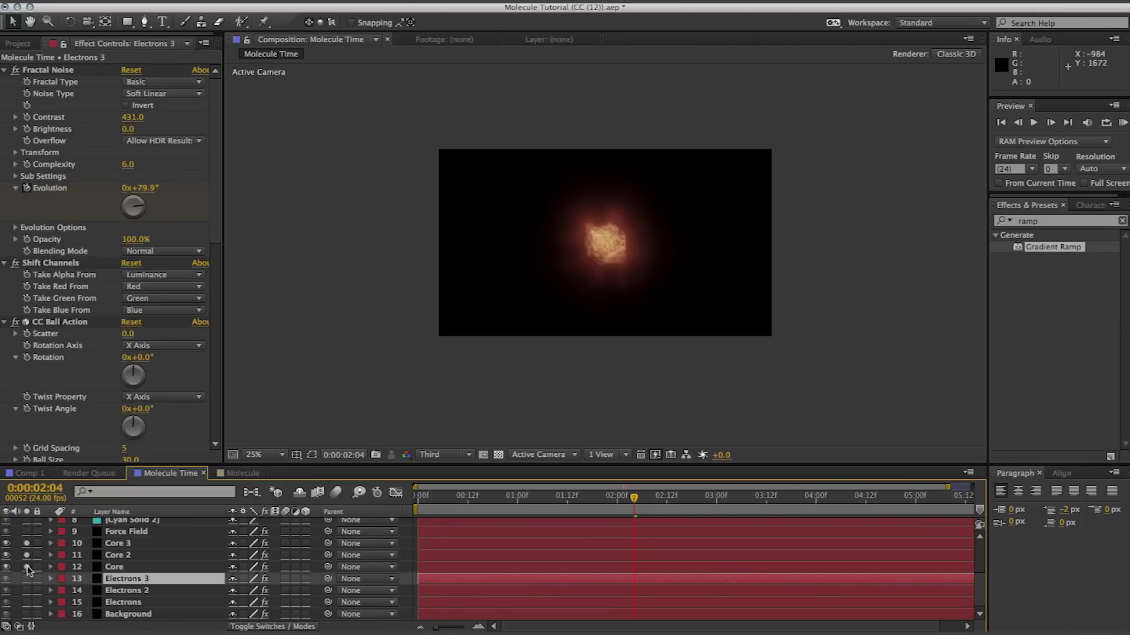
pyautogui.click(26, 566)
pyautogui.click(27, 551)
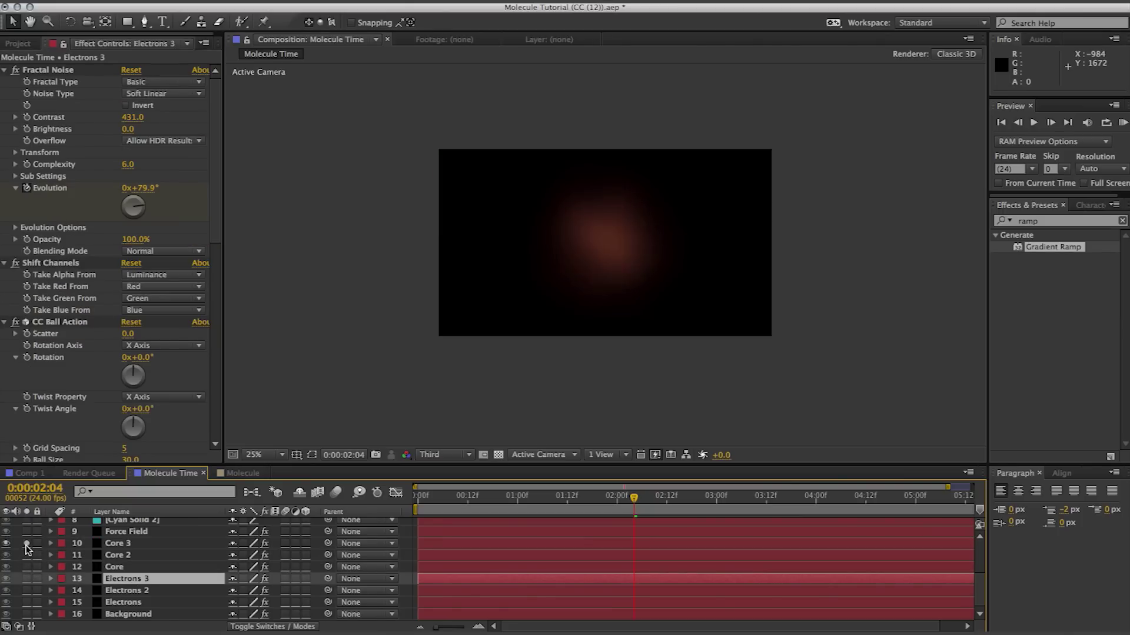
pyautogui.click(26, 554)
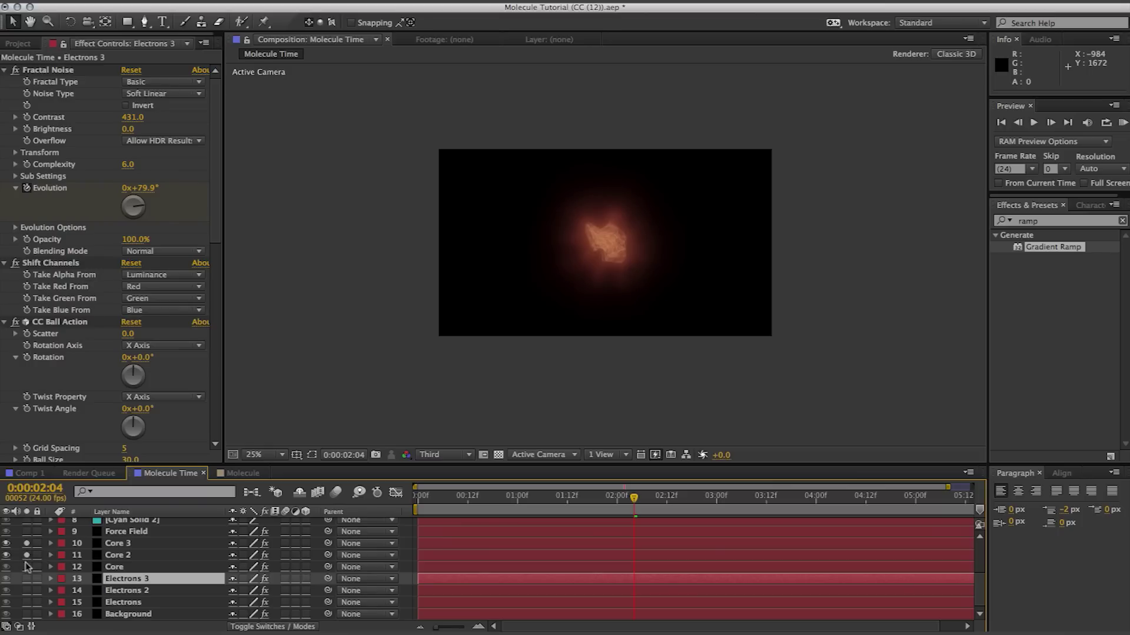
pyautogui.click(27, 566)
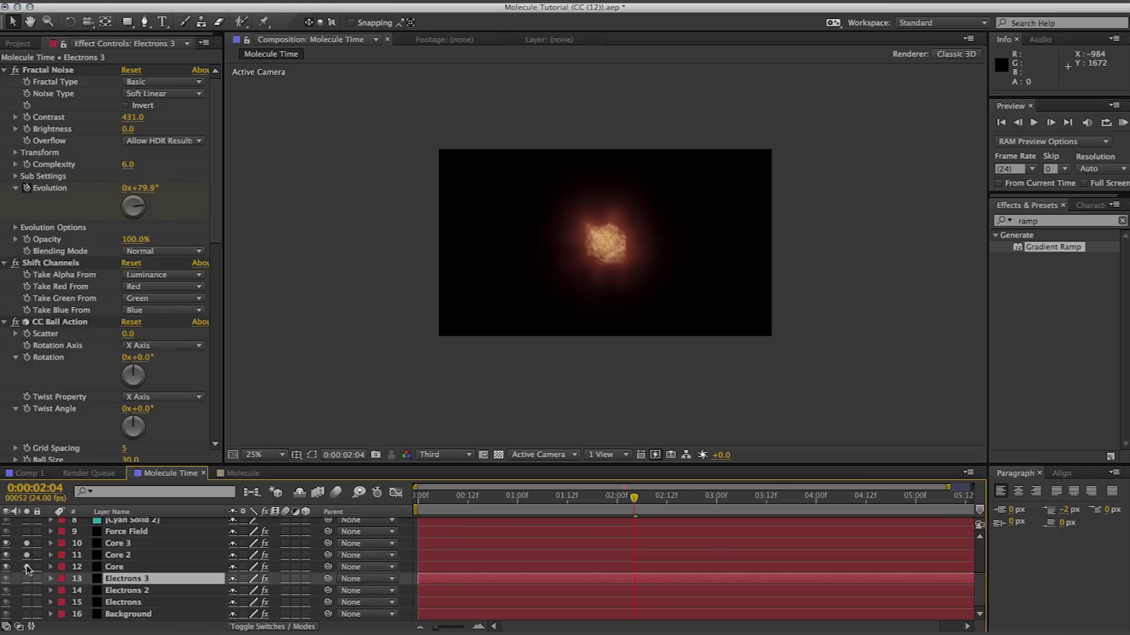
pyautogui.moveTo(27, 566); pyautogui.dragTo(27, 546)
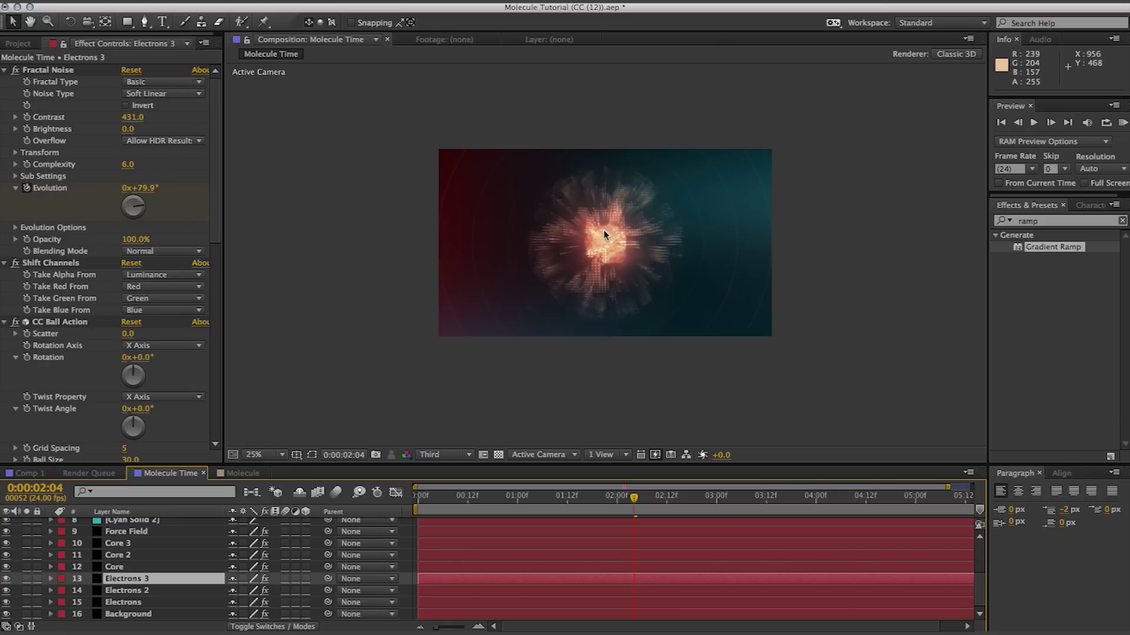
# - Return to the Molecule composition and add a black solid named Core above BG
pyautogui.click(231, 474)
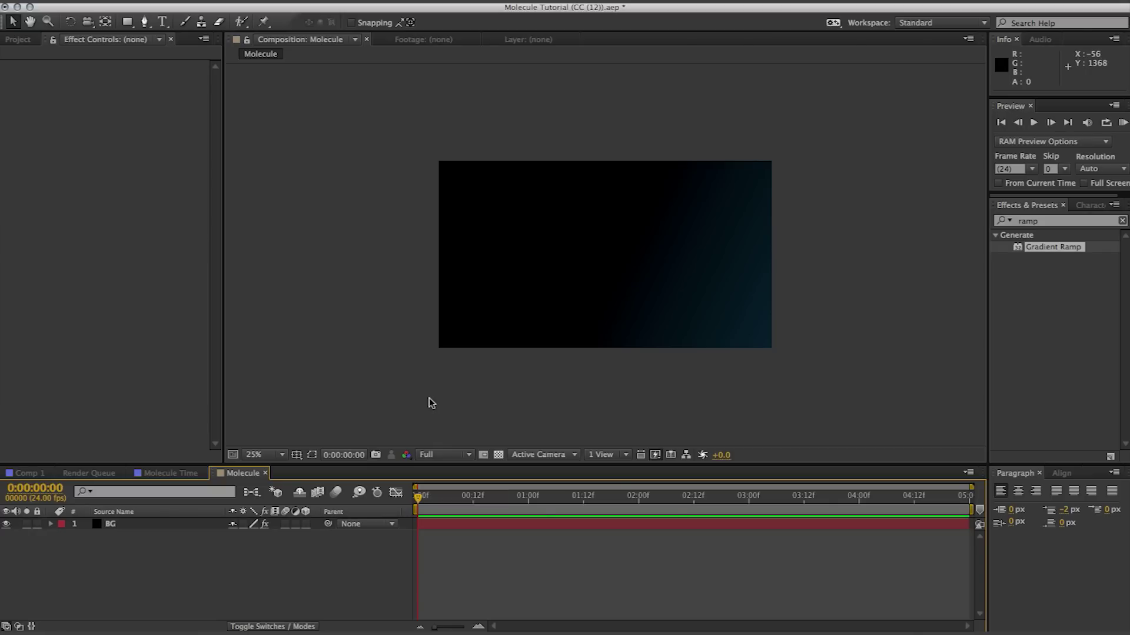
pyautogui.press('super+y')
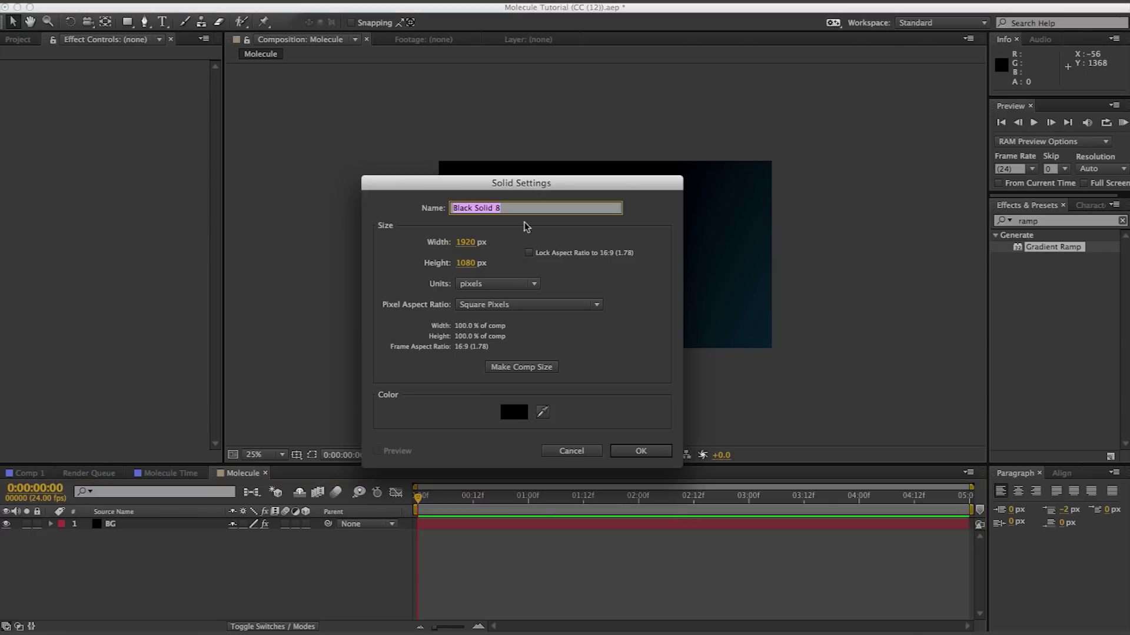
pyautogui.write('Core')
pyautogui.click(645, 453)
# - Apply Fractal Noise to the Core layer and raise its contrast to 436
pyautogui.click(1018, 223)
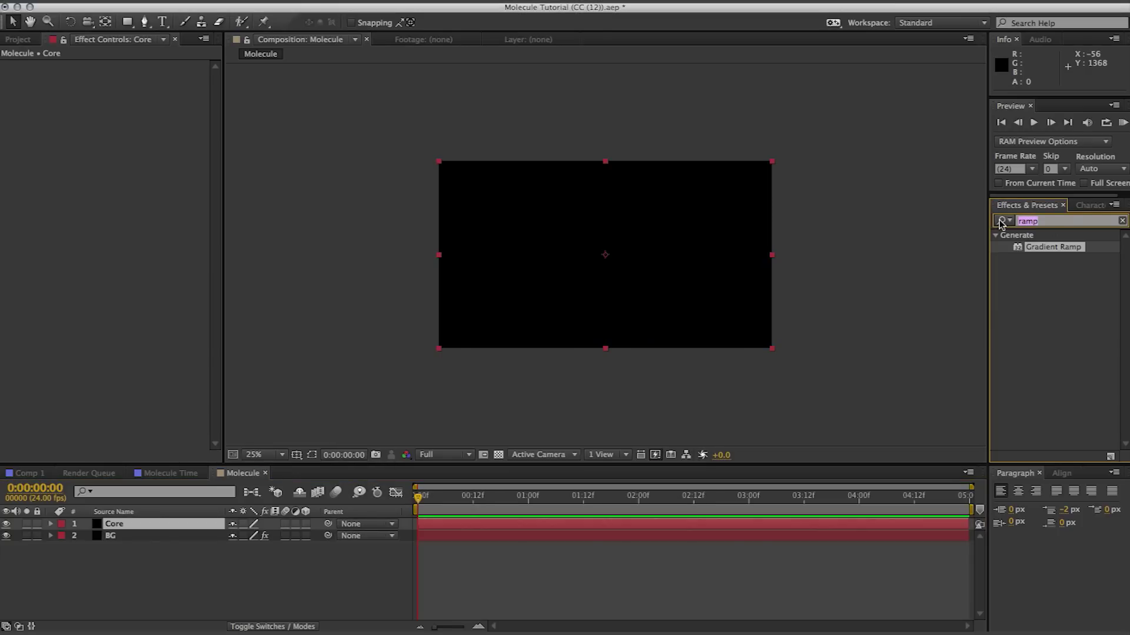
pyautogui.click(1002, 223)
pyautogui.write('frac')
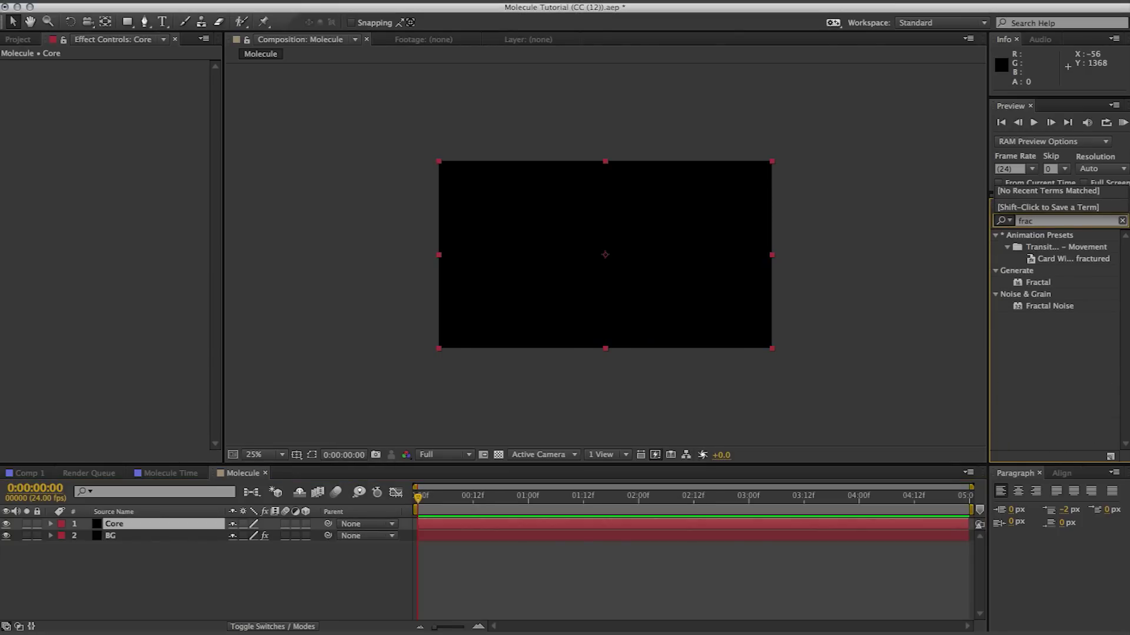
pyautogui.moveTo(1021, 306); pyautogui.dragTo(716, 308)
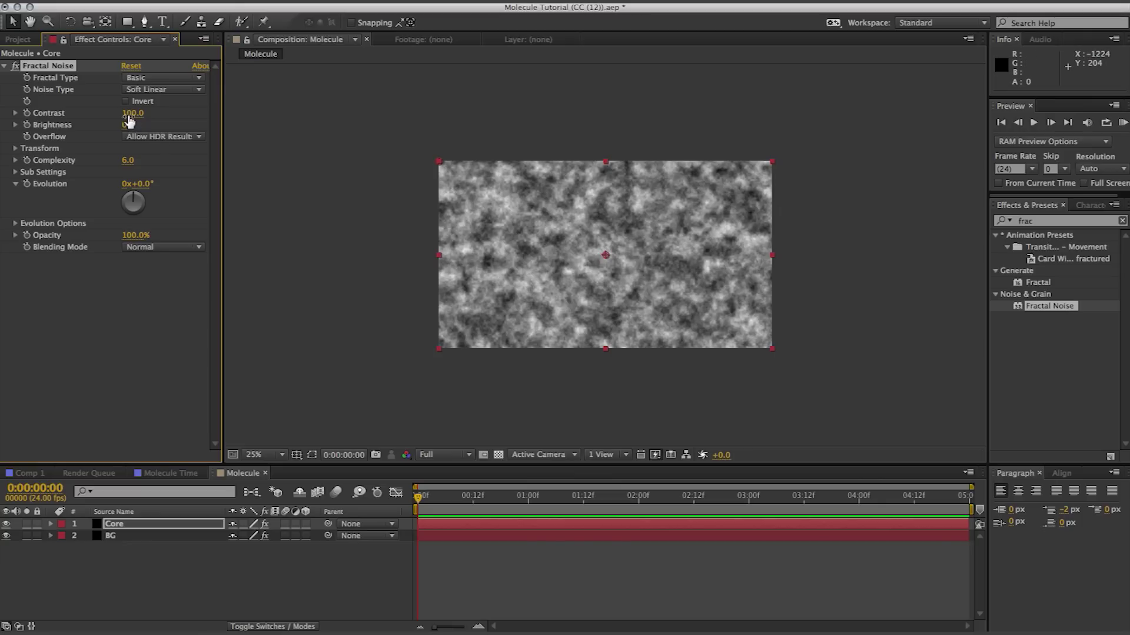
pyautogui.moveTo(129, 116); pyautogui.dragTo(353, 147)
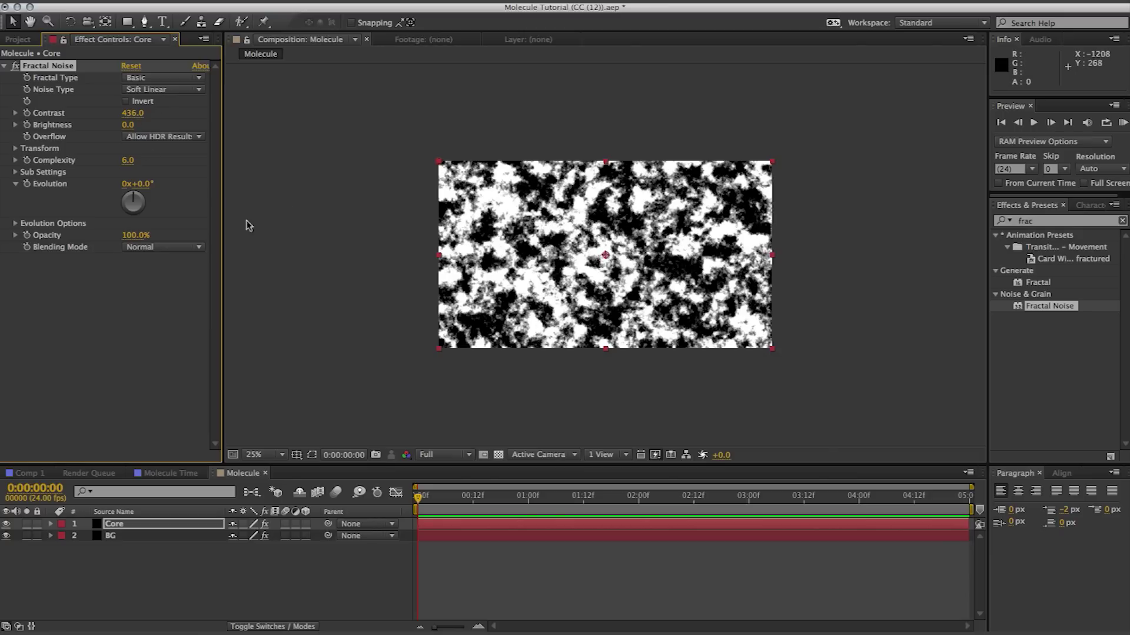
# - Add the Shift Channels effect to the Core layer and set Take Alpha From to Luminance
pyautogui.click(1042, 221)
pyautogui.write('shif')
pyautogui.click(1036, 248)
pyautogui.moveTo(1037, 255); pyautogui.dragTo(153, 281)
pyautogui.click(149, 273)
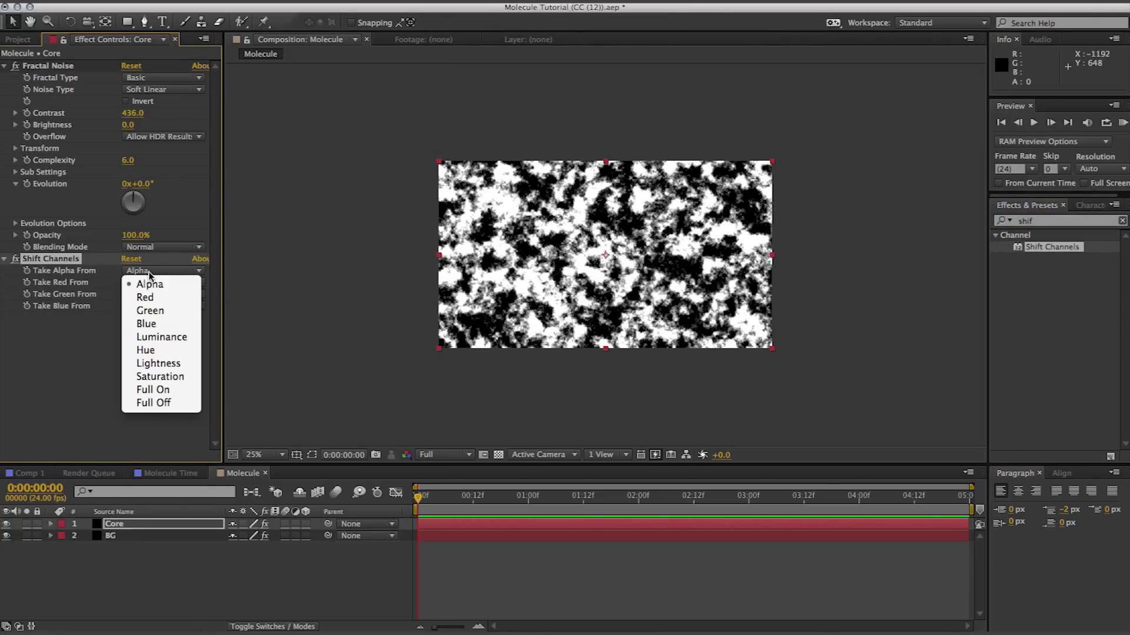
pyautogui.click(175, 338)
# - Inspect the Core layer's transparency against the transparency grid with BG hidden, and restore the normal view and BG visibility
pyautogui.click(6, 535)
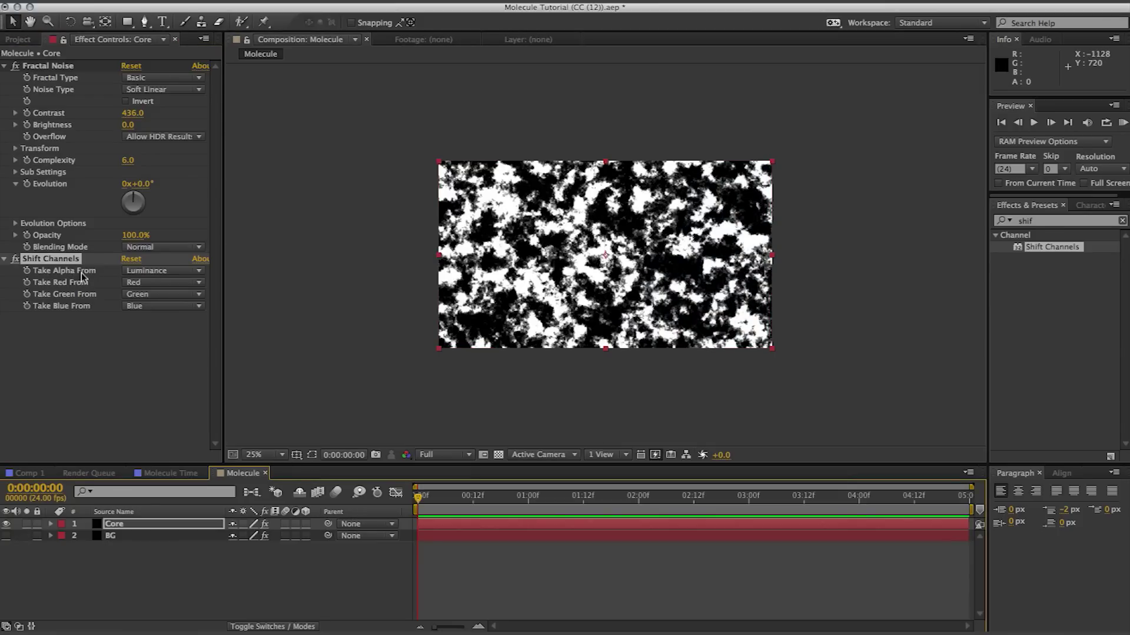
pyautogui.click(500, 456)
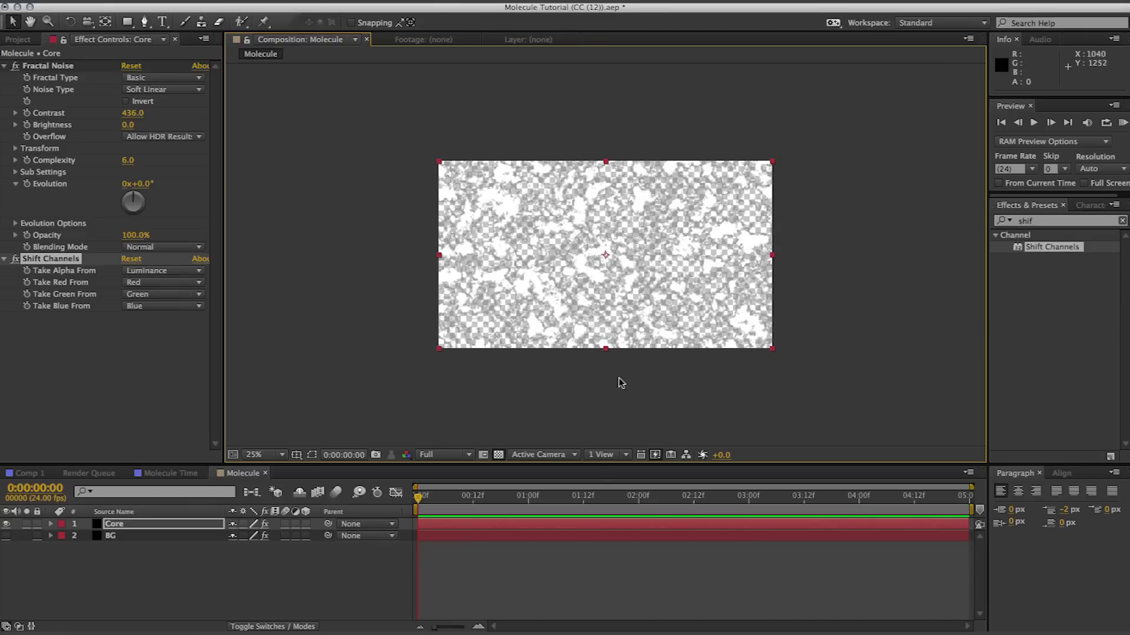
pyautogui.click(498, 456)
pyautogui.click(6, 536)
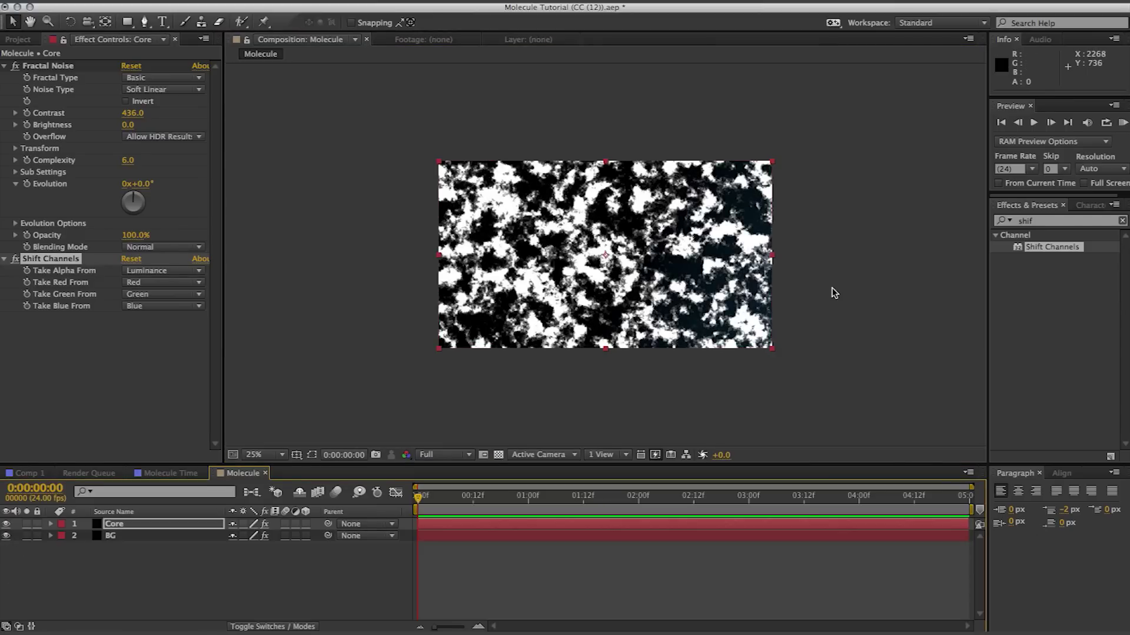
# - Apply CC Ball Action to the Core layer, reduce its ball size to 76, and check the balls at 50% magnification
pyautogui.click(1074, 224)
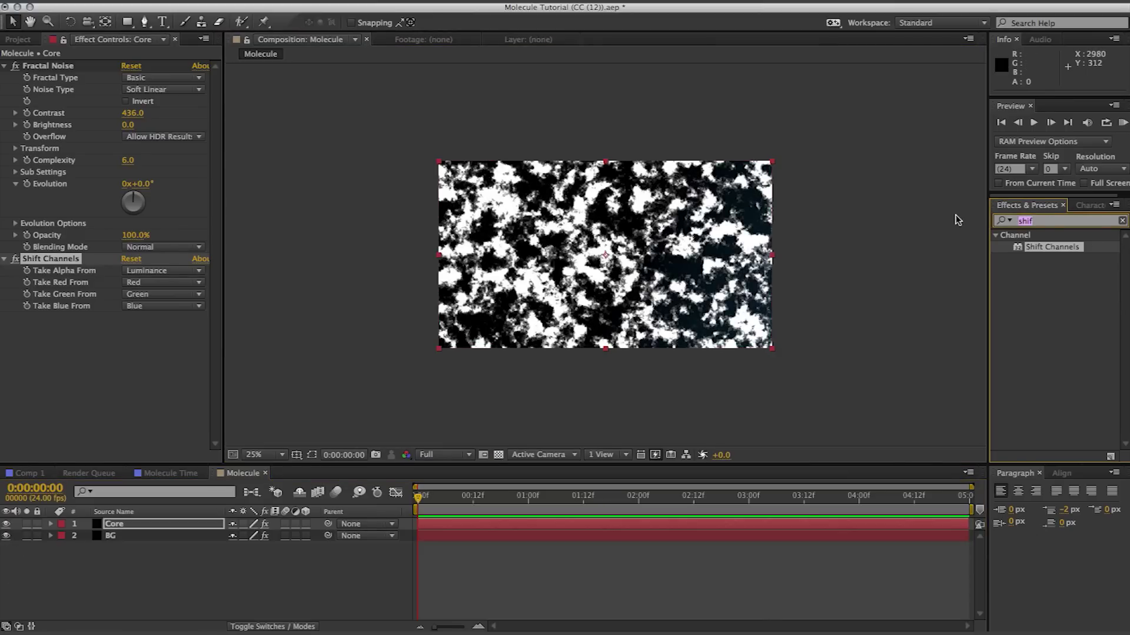
pyautogui.write('Ball')
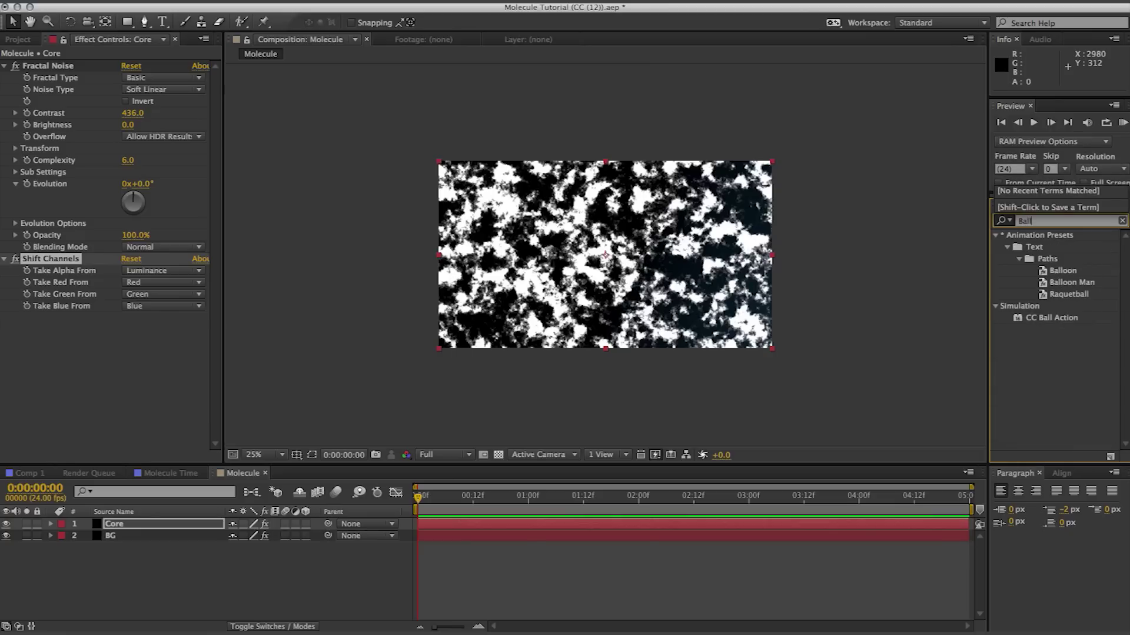
pyautogui.doubleClick(1063, 323)
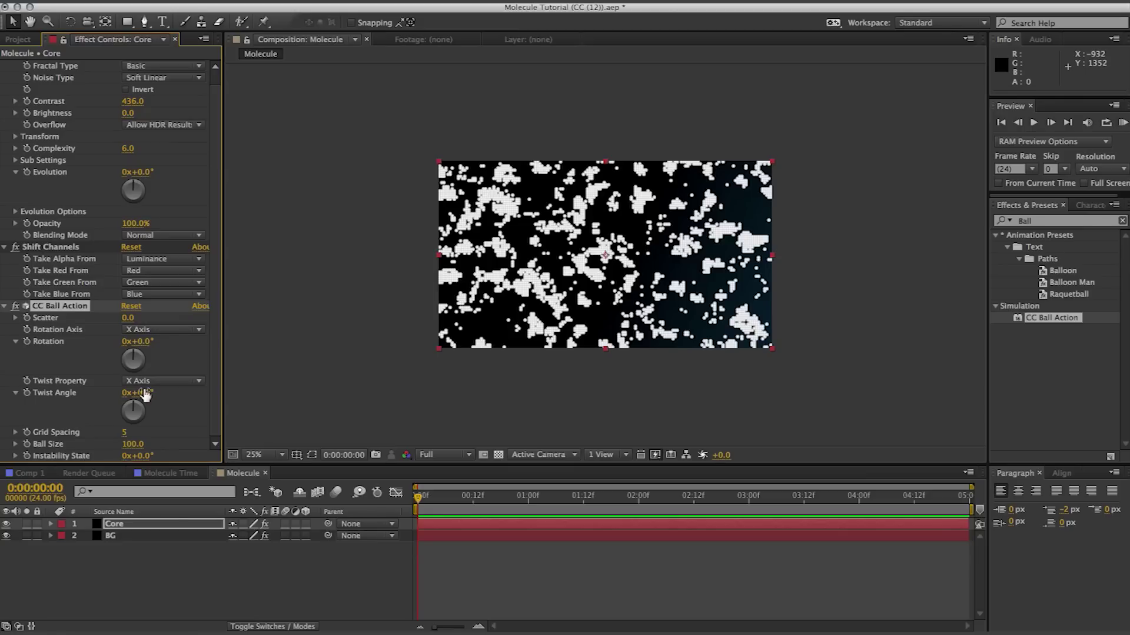
pyautogui.moveTo(132, 444); pyautogui.dragTo(119, 443)
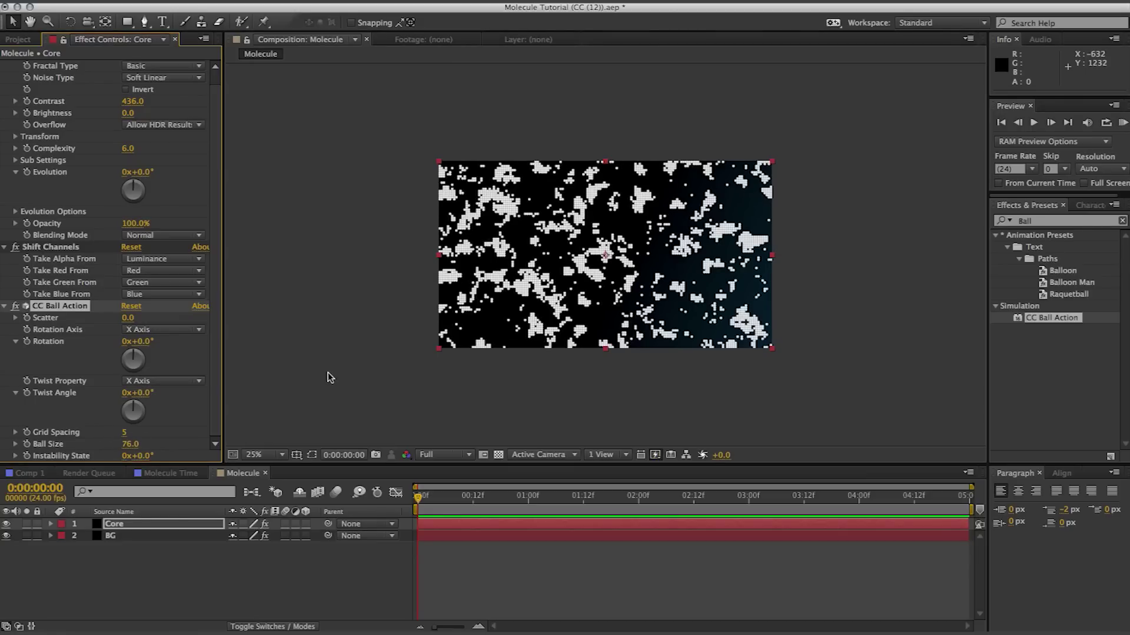
pyautogui.press('/')
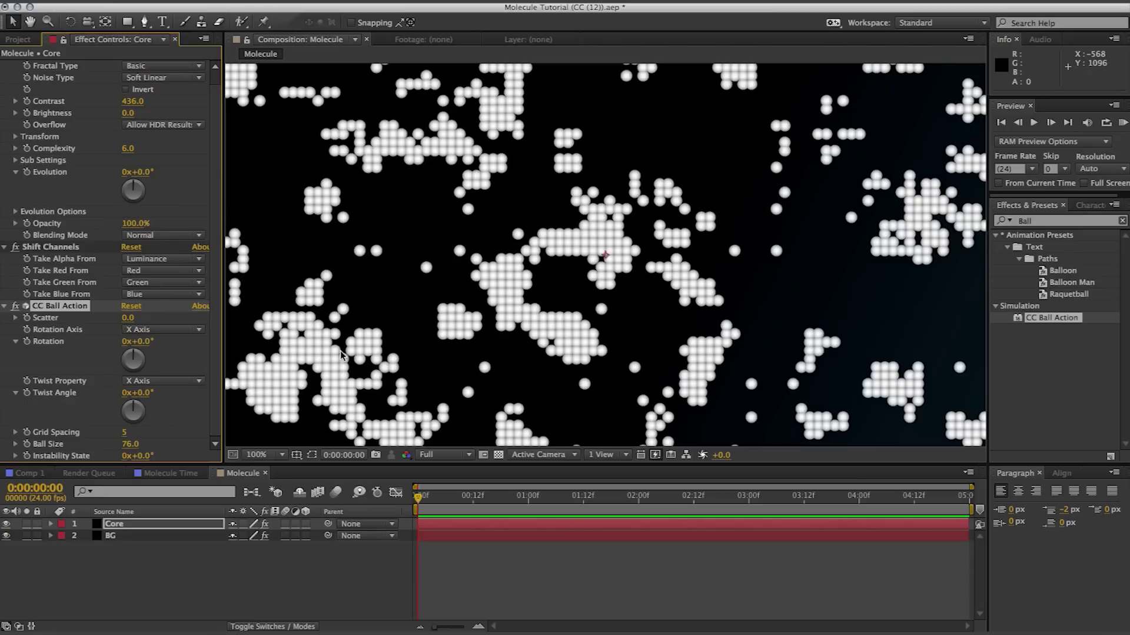
pyautogui.press(',')
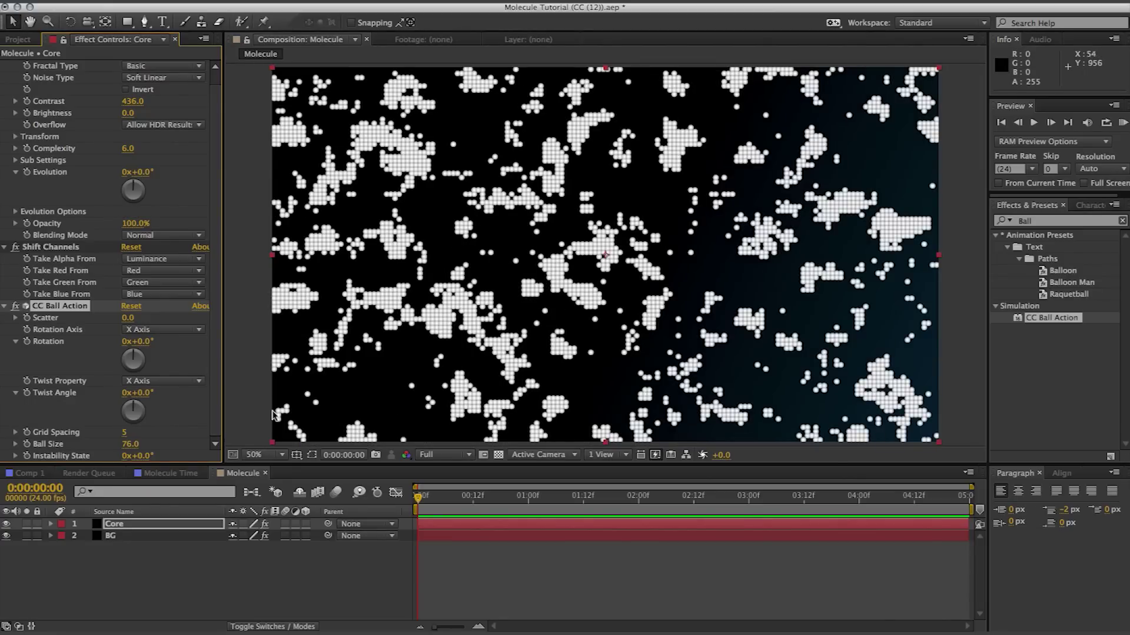
# - Reduce the CC Ball Action ball size to 43 and set the composition preview resolution to Half
pyautogui.moveTo(130, 445); pyautogui.dragTo(115, 447)
pyautogui.click(450, 456)
pyautogui.click(452, 510)
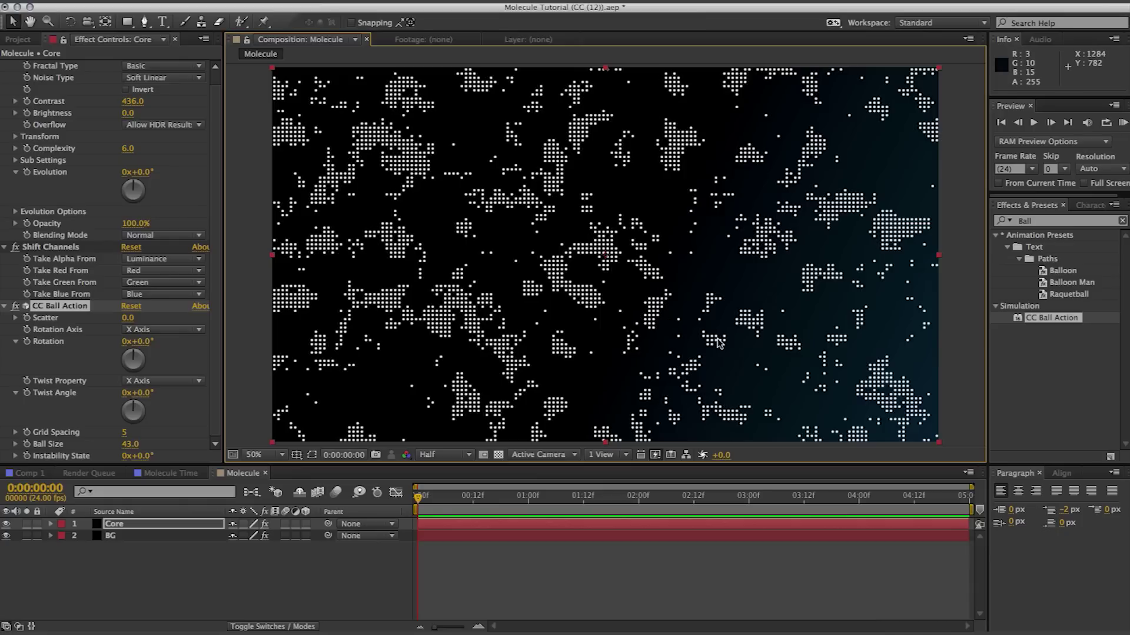
# - Apply CC Sphere to the Core layer and increase its radius to 261
pyautogui.click(1013, 222)
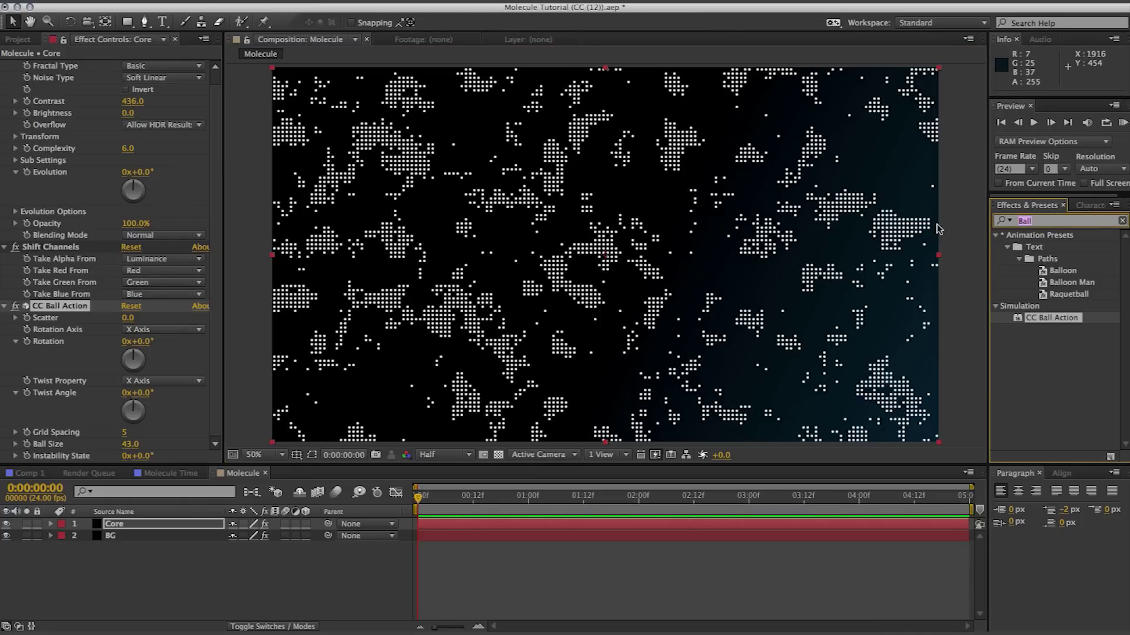
pyautogui.write('CC Sp')
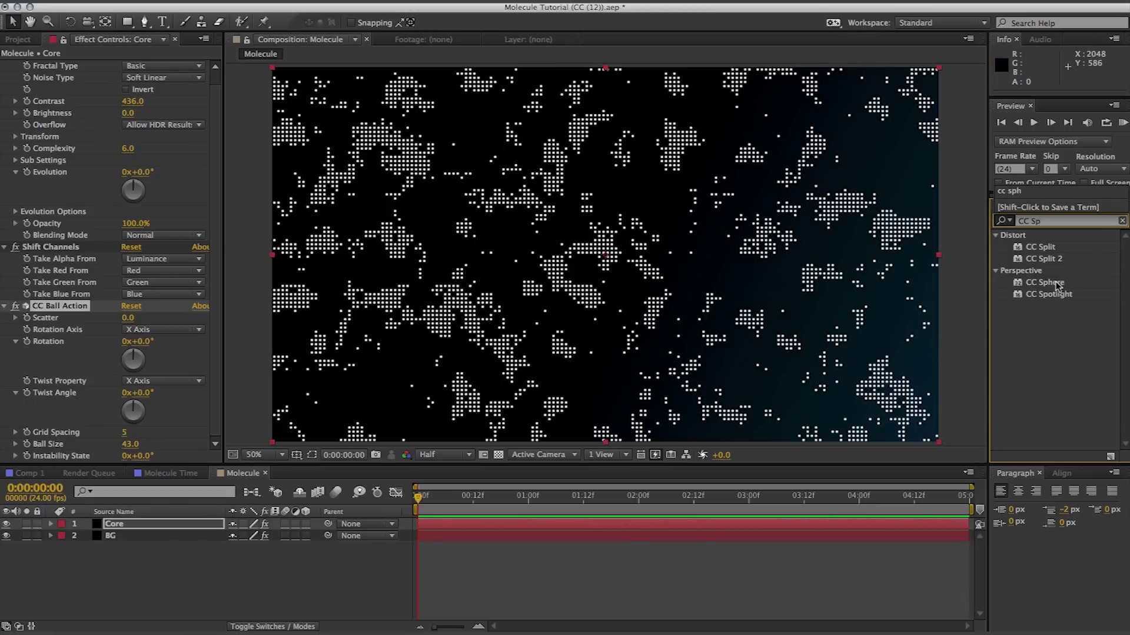
pyautogui.moveTo(1056, 285); pyautogui.dragTo(568, 298)
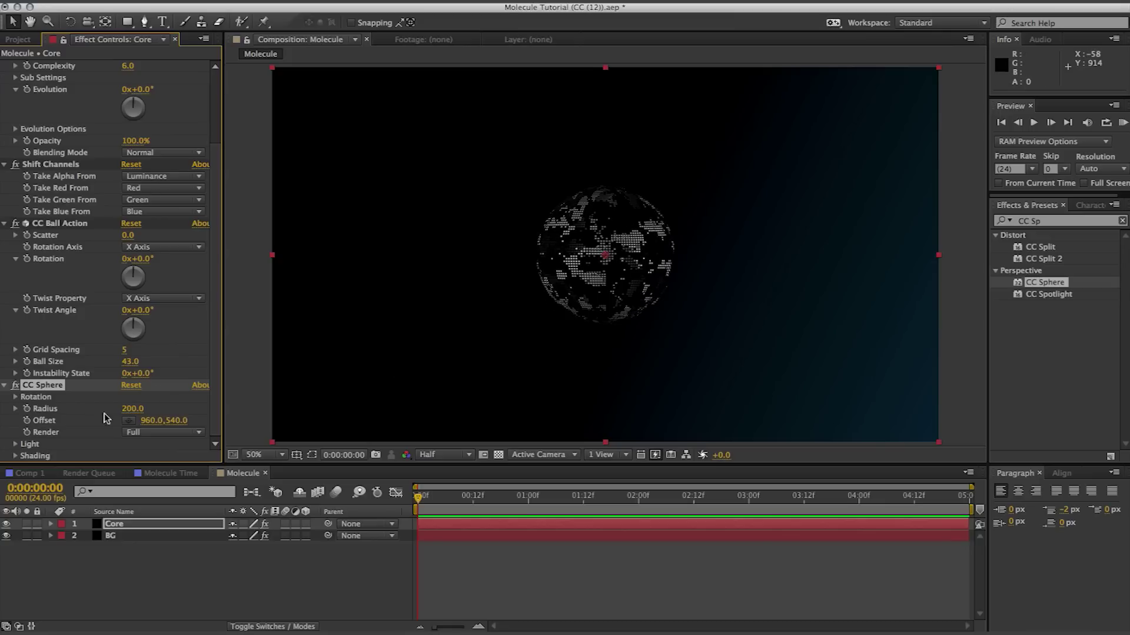
pyautogui.moveTo(130, 409); pyautogui.dragTo(168, 409)
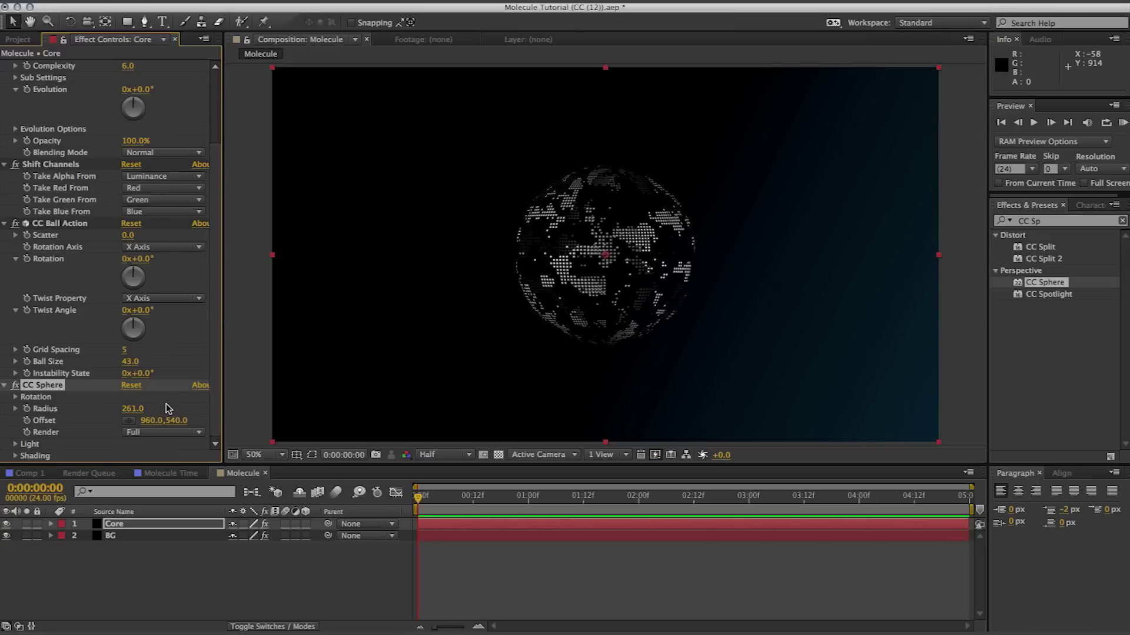
# - Set the CC Sphere shading to Ambient 100, Diffuse 0 and Specular 0
pyautogui.click(16, 445)
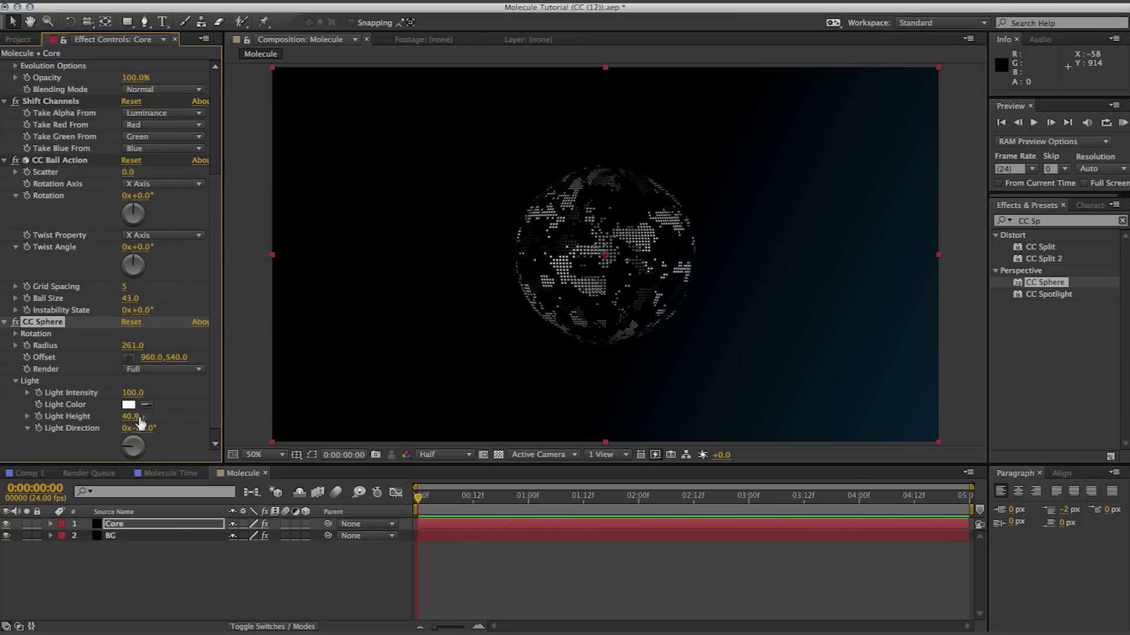
pyautogui.click(16, 381)
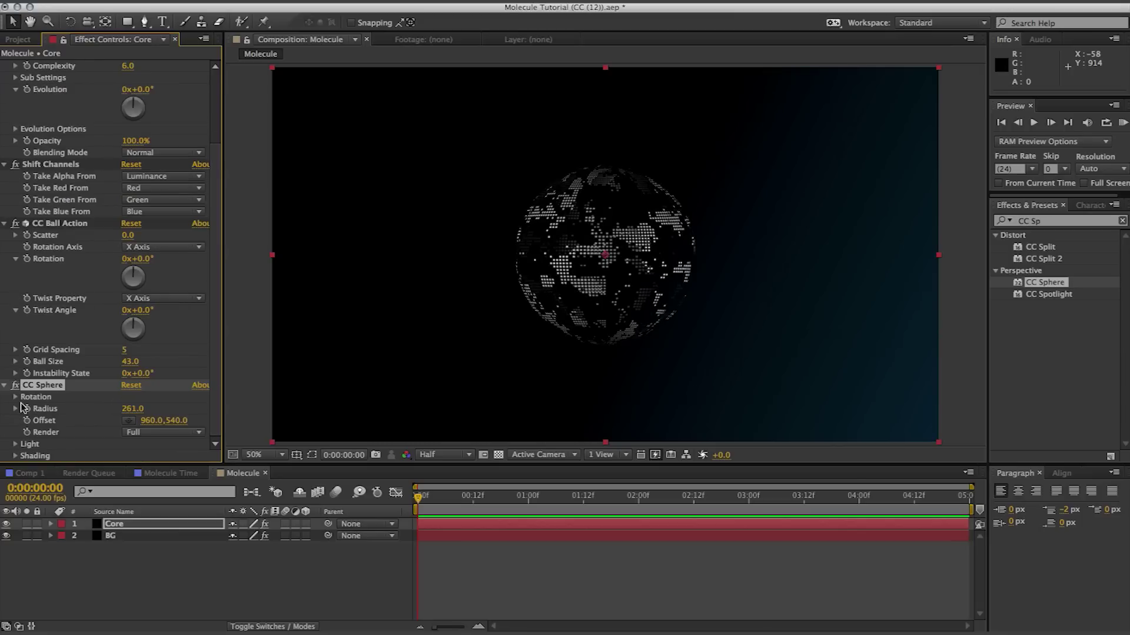
pyautogui.click(15, 457)
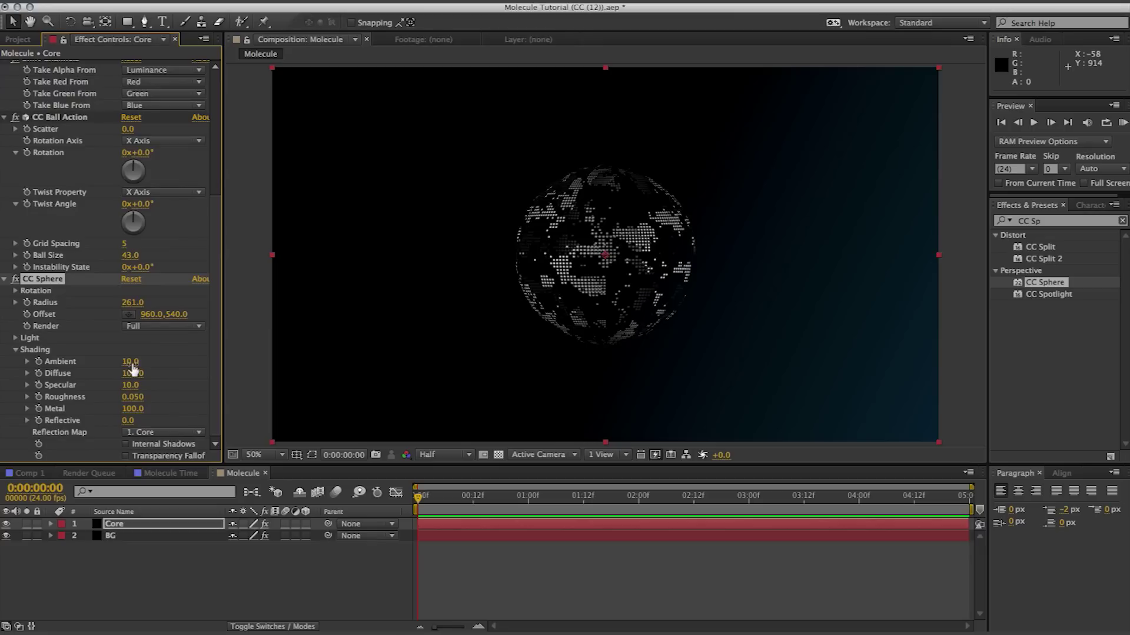
pyautogui.click(132, 361)
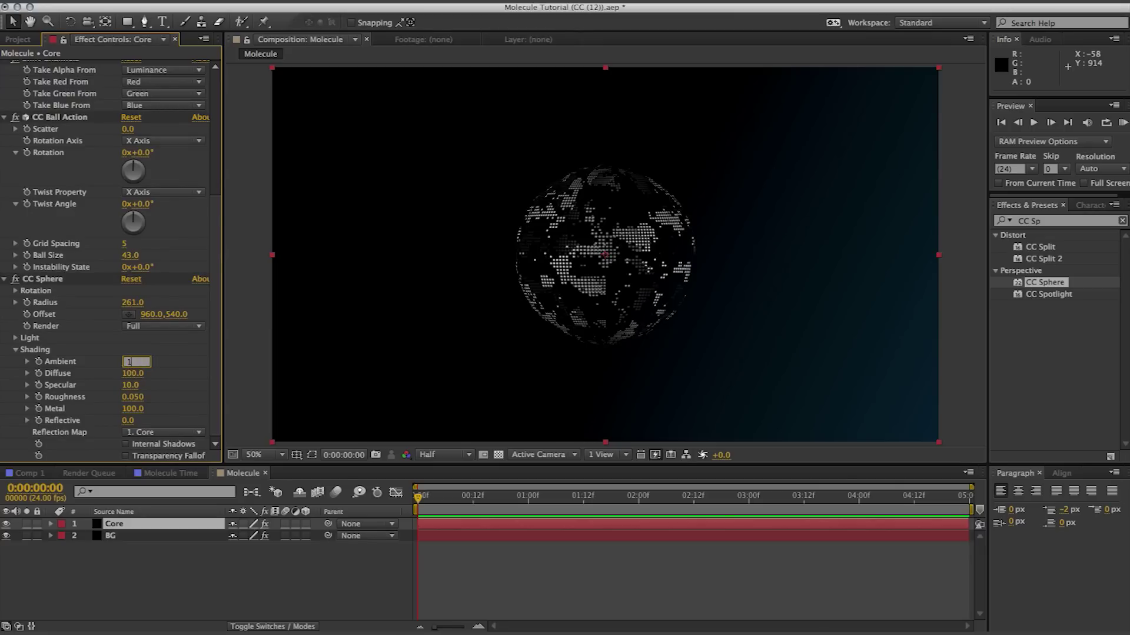
pyautogui.write('100')
pyautogui.press('Return')
pyautogui.click(133, 373)
pyautogui.write('0')
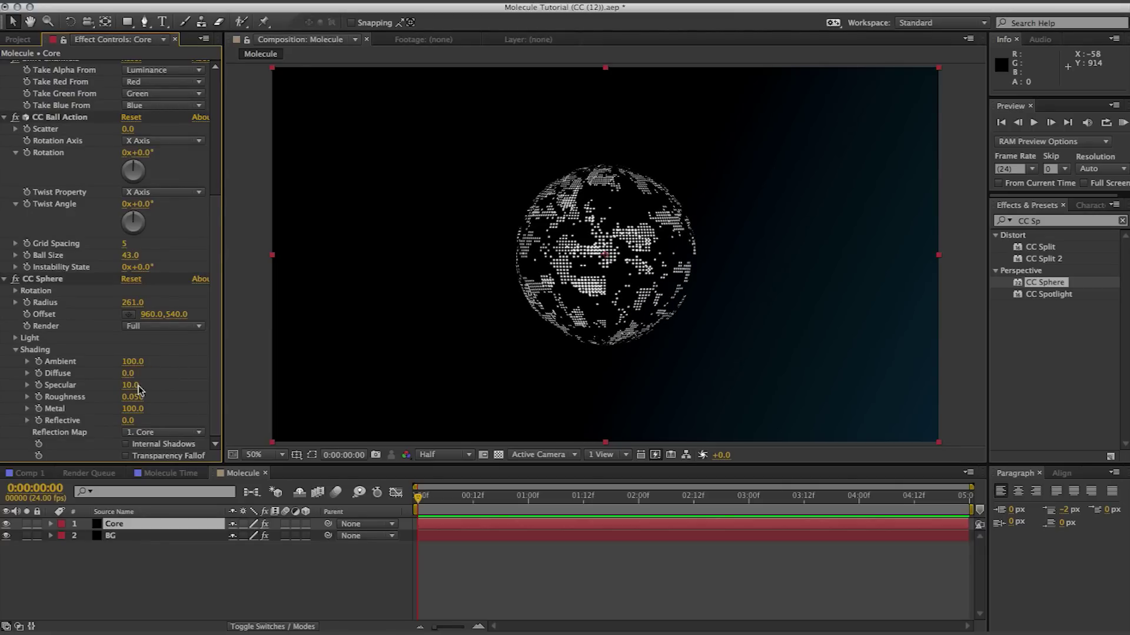
pyautogui.click(134, 387)
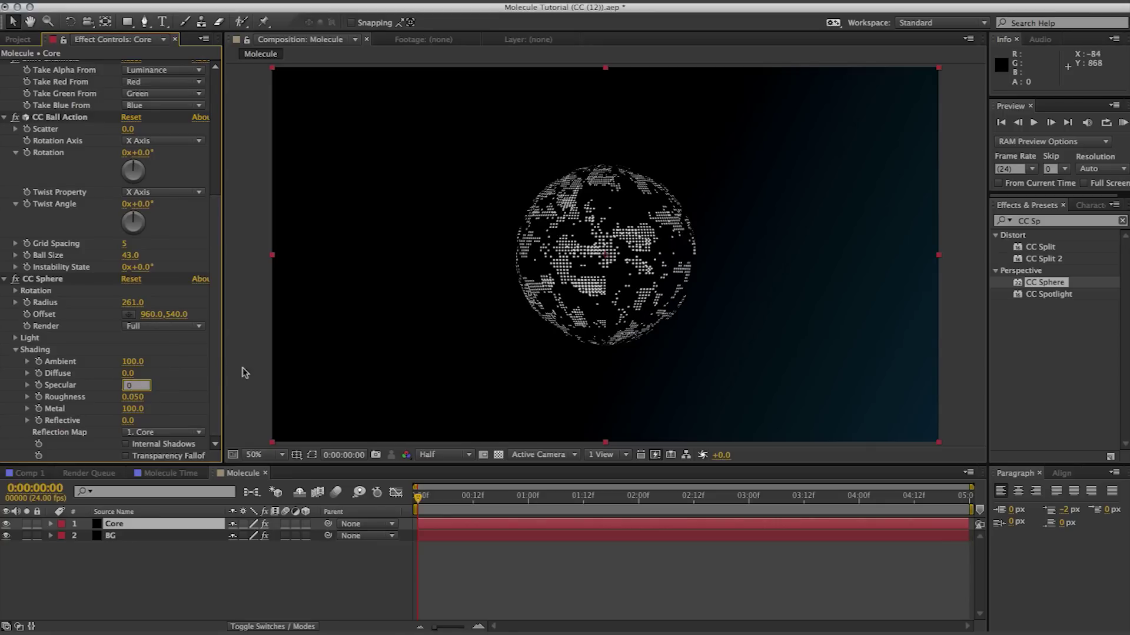
pyautogui.click(353, 366)
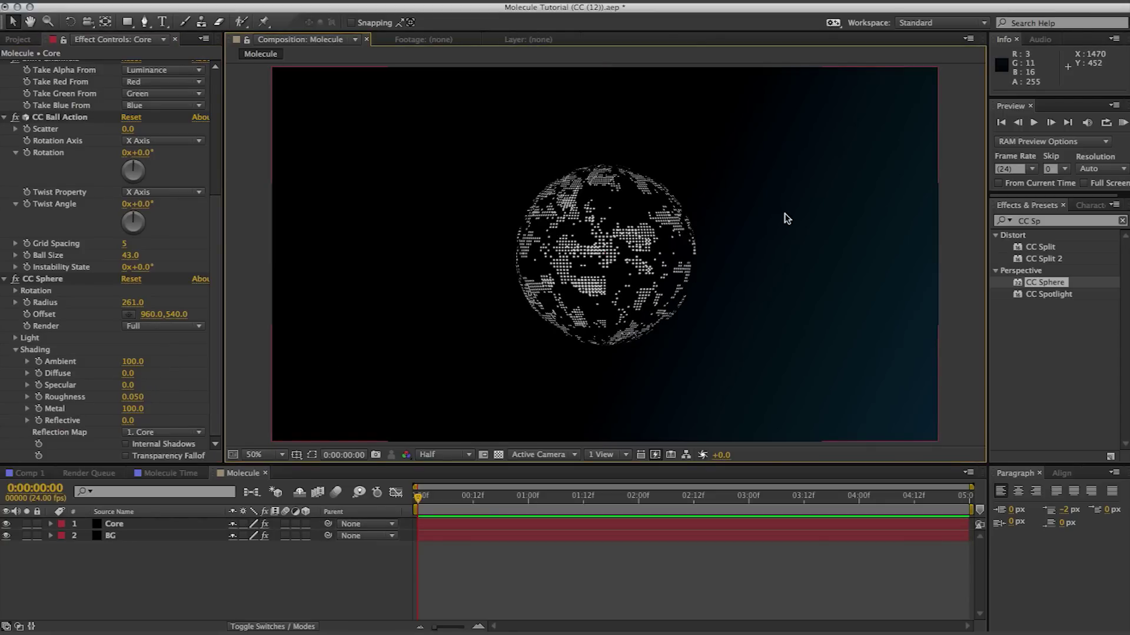
# - Apply the Fill effect to the Core layer with the light orange color FFA55A
pyautogui.click(1057, 220)
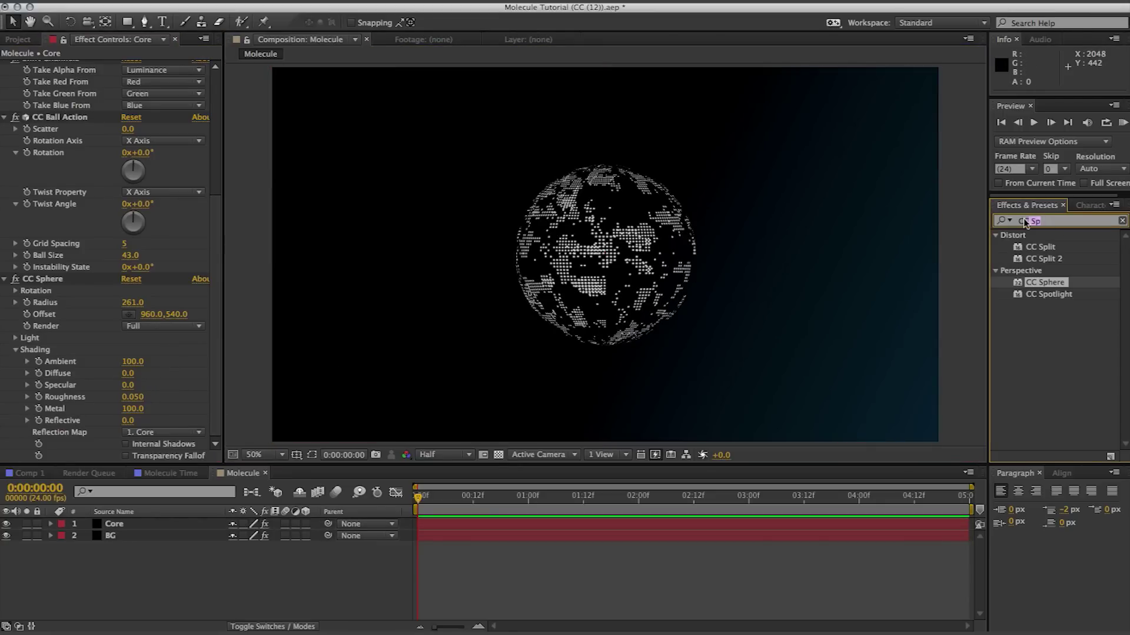
pyautogui.press('BackSpace')
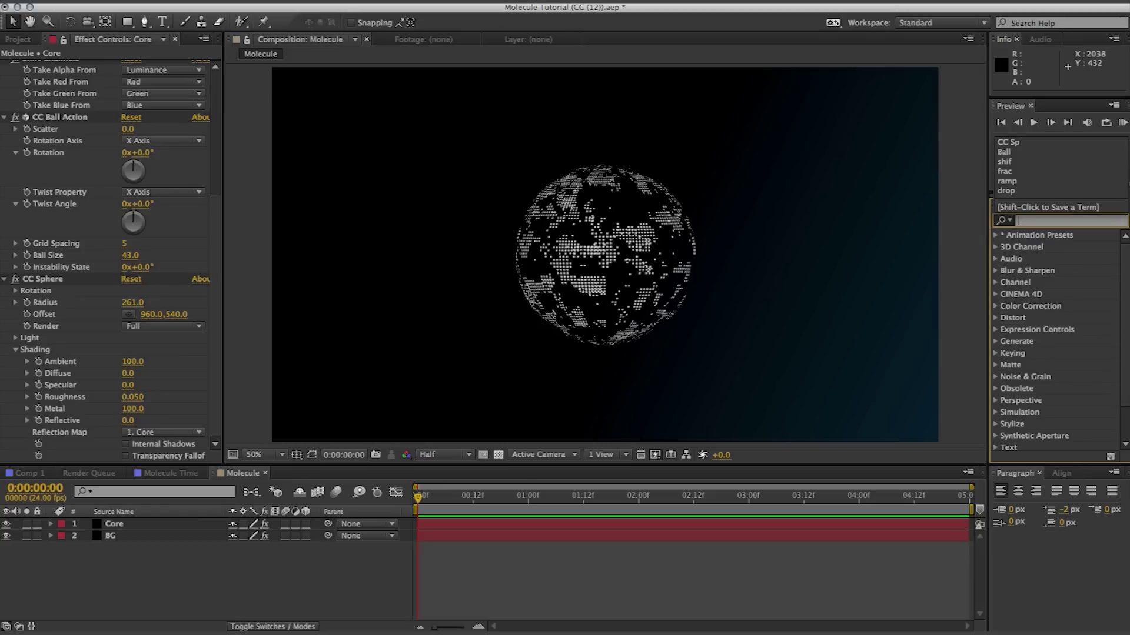
pyautogui.click(1046, 221)
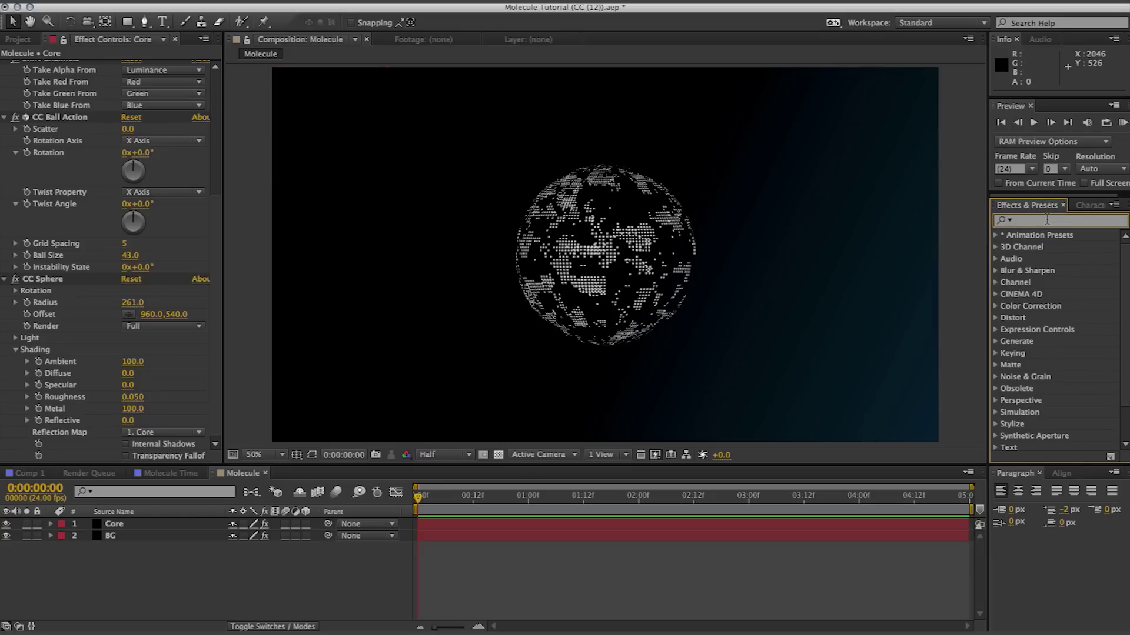
pyautogui.write('fill')
pyautogui.moveTo(1031, 307); pyautogui.dragTo(701, 310)
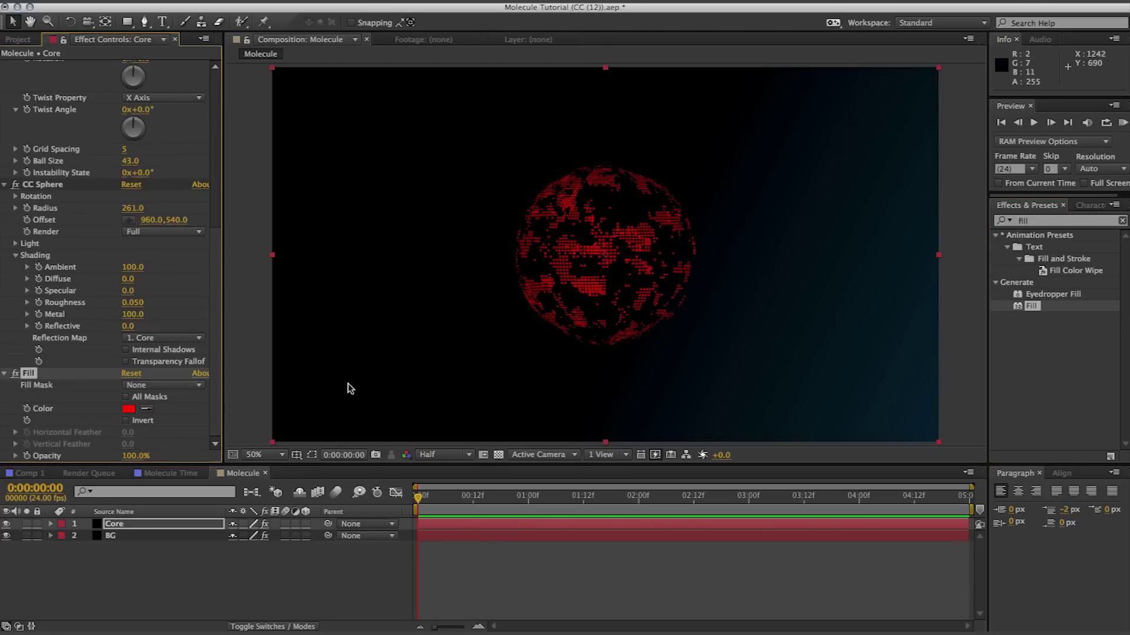
pyautogui.click(129, 410)
pyautogui.moveTo(487, 462); pyautogui.dragTo(409, 290)
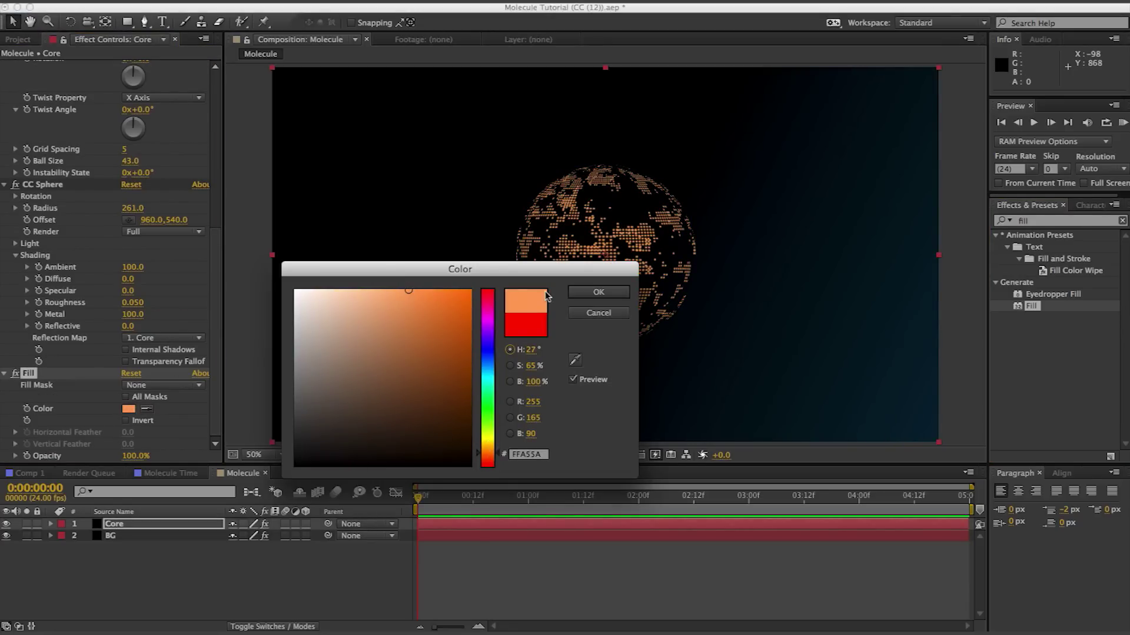
pyautogui.click(597, 292)
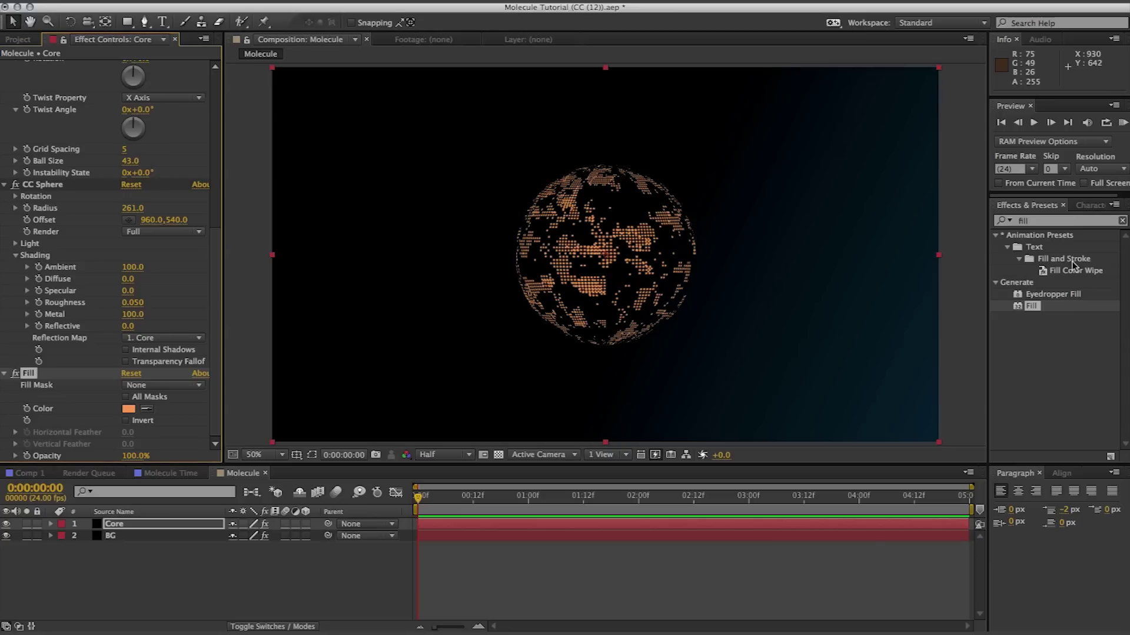
# - Apply CC Vector Blur to the Core layer and set its amount to 35
pyautogui.click(1049, 221)
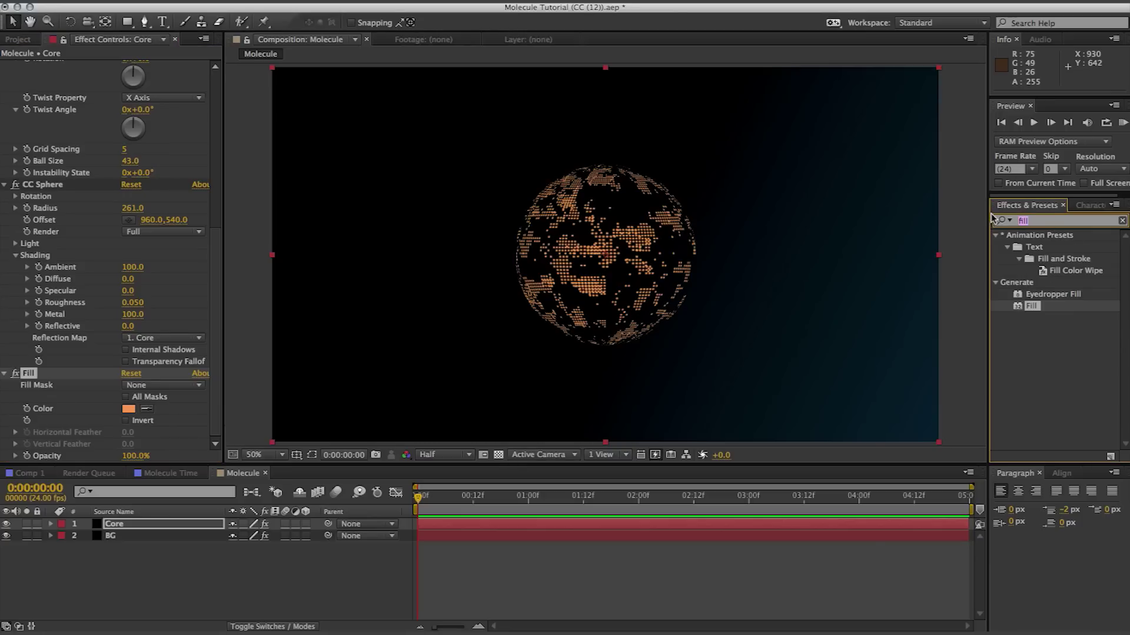
pyautogui.write('vec')
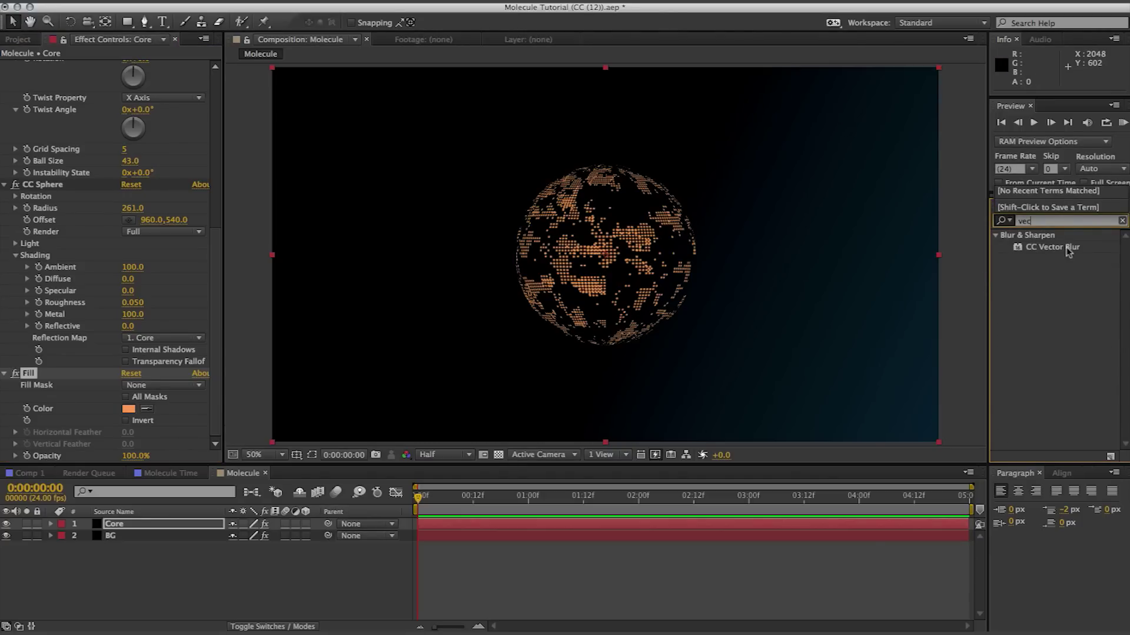
pyautogui.moveTo(1069, 250); pyautogui.dragTo(639, 287)
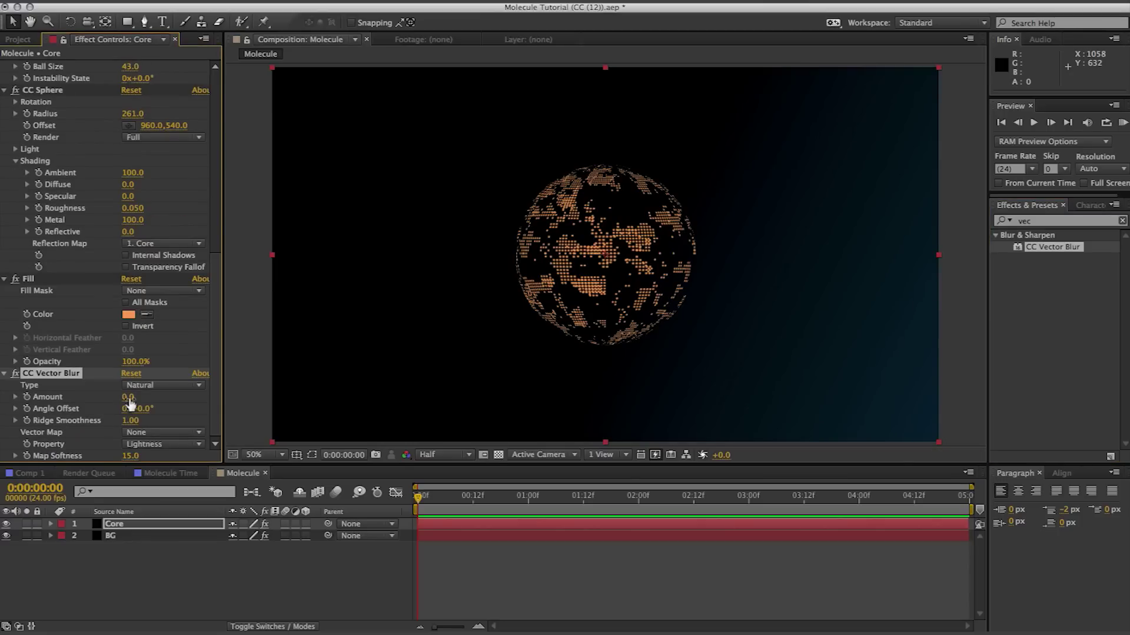
pyautogui.moveTo(139, 396); pyautogui.dragTo(143, 398)
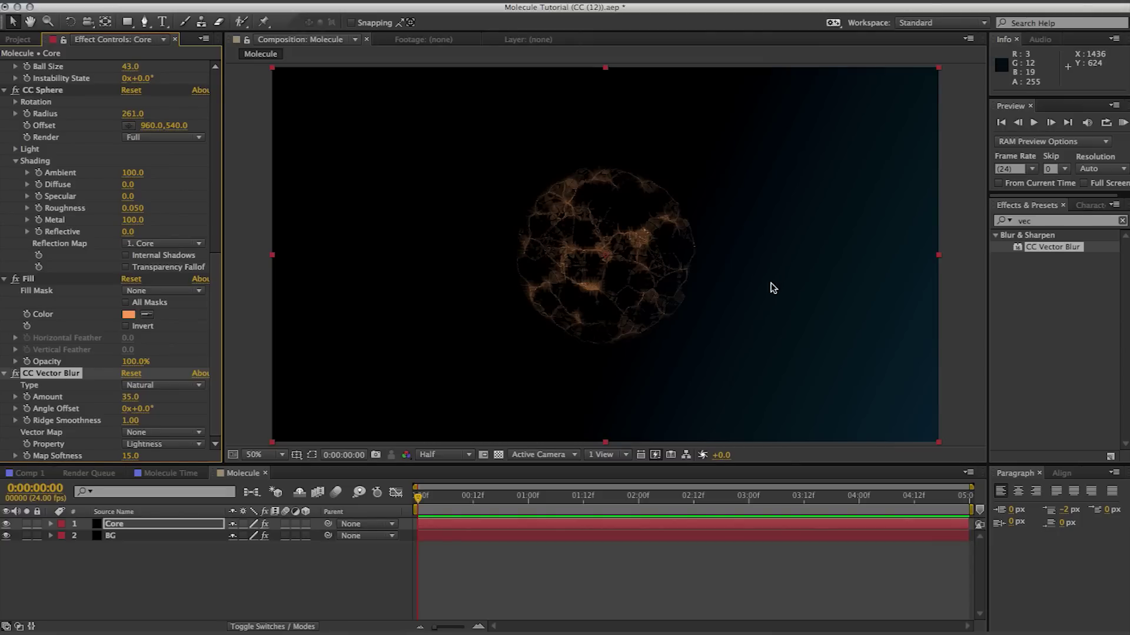
# - Apply the Glow effect to the Core layer and set Glow Colors to A & B Colors
pyautogui.doubleClick(1033, 222)
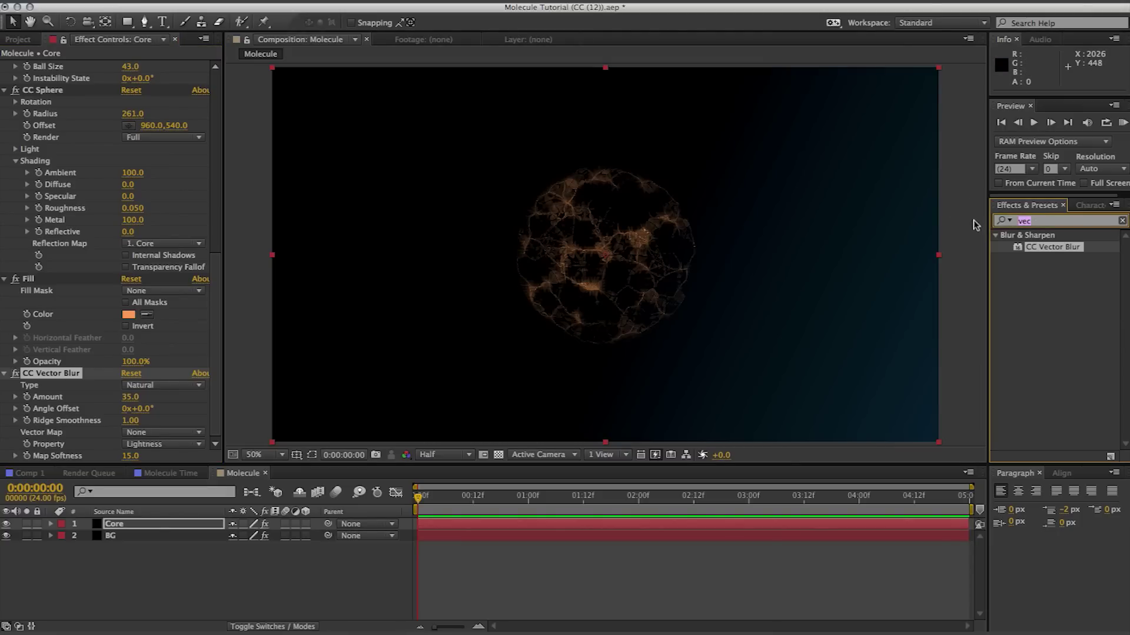
pyautogui.write('glow')
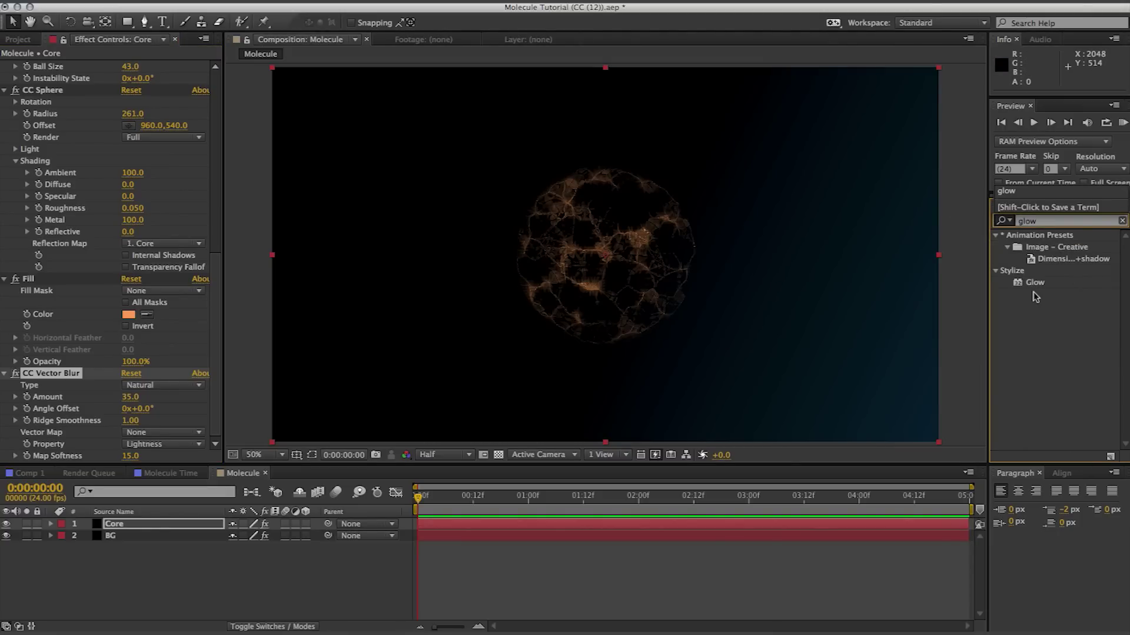
pyautogui.moveTo(1035, 287); pyautogui.dragTo(663, 282)
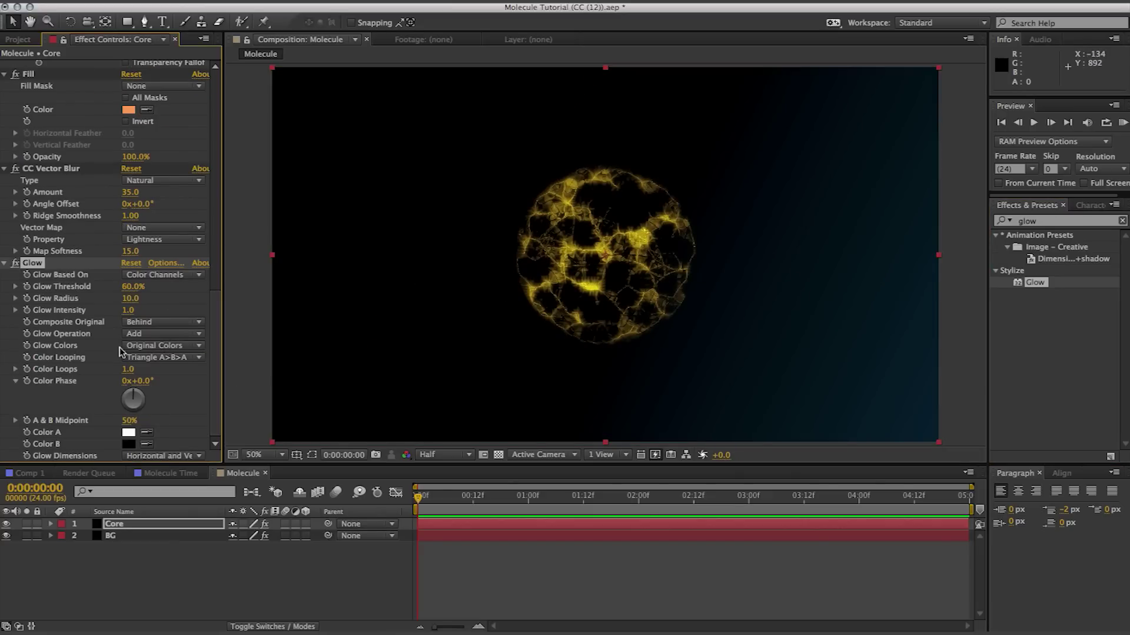
pyautogui.click(158, 348)
pyautogui.click(168, 368)
# - Set the Glow effect's Color A to orange and its Color B to red
pyautogui.moveTo(493, 445); pyautogui.dragTo(493, 453)
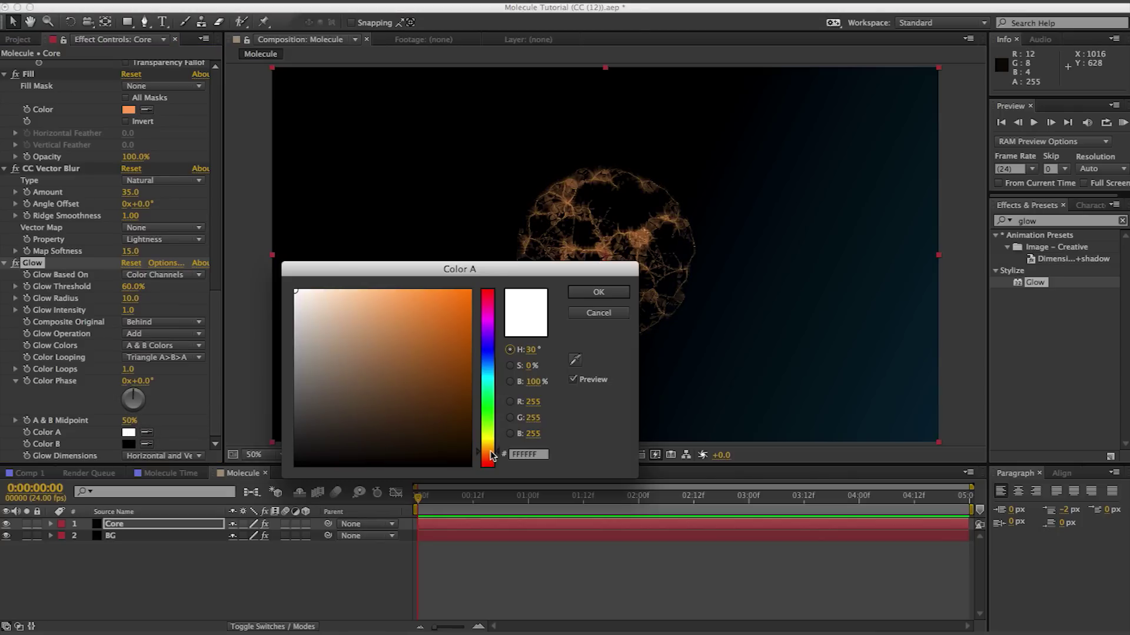
pyautogui.click(417, 300)
pyautogui.click(599, 292)
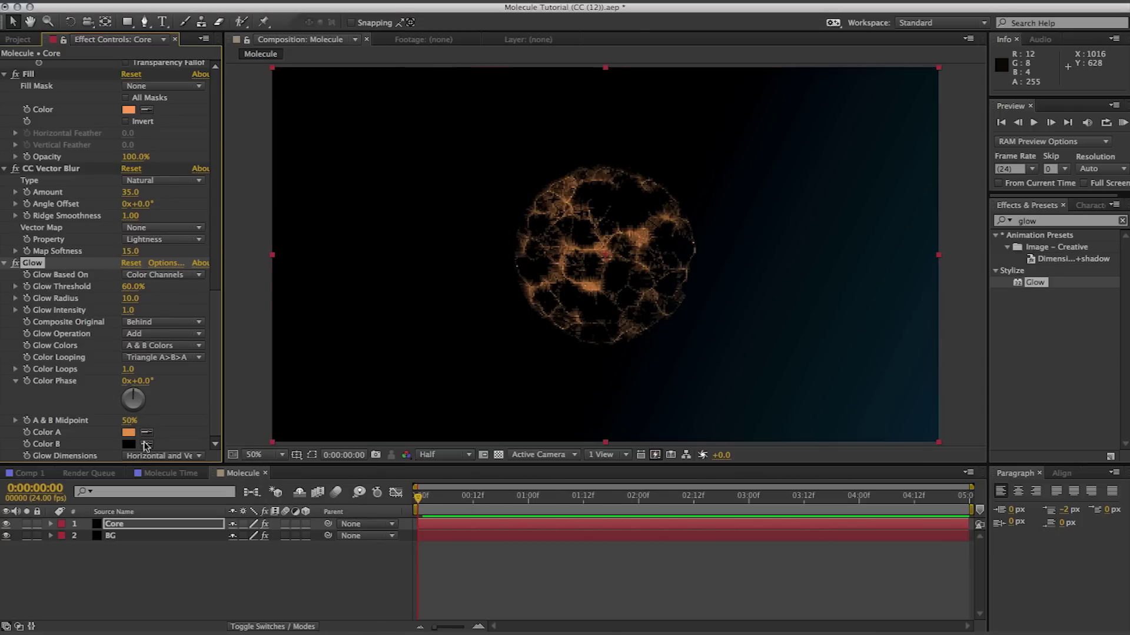
pyautogui.click(129, 445)
pyautogui.moveTo(433, 346); pyautogui.dragTo(430, 320)
pyautogui.click(597, 294)
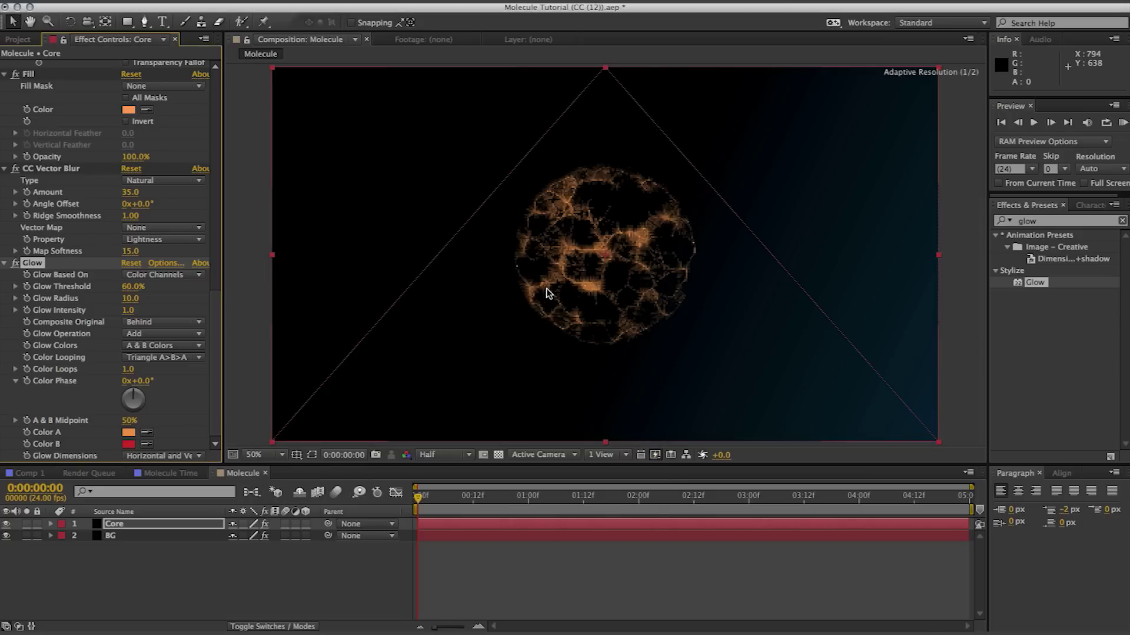
# - Lower the Glow threshold to 20.8% and raise the Glow radius to 58
pyautogui.moveTo(130, 288); pyautogui.dragTo(58, 294)
pyautogui.moveTo(132, 303); pyautogui.dragTo(160, 297)
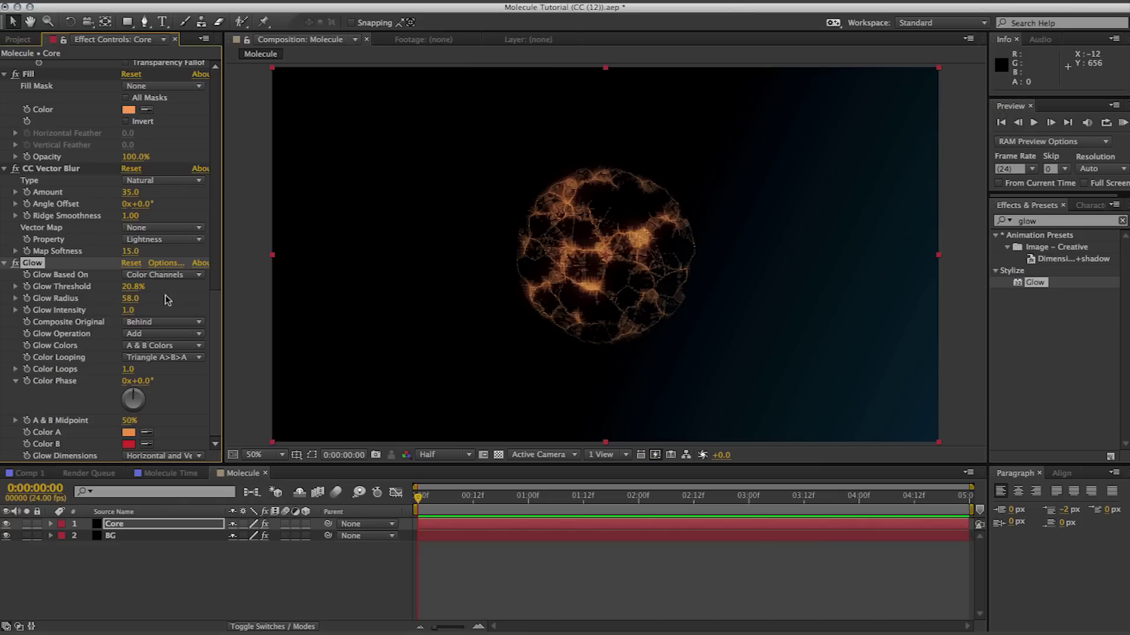
# - Shrink the Core layer's CC Sphere radius to 84
pyautogui.scroll(10, 113, 184)
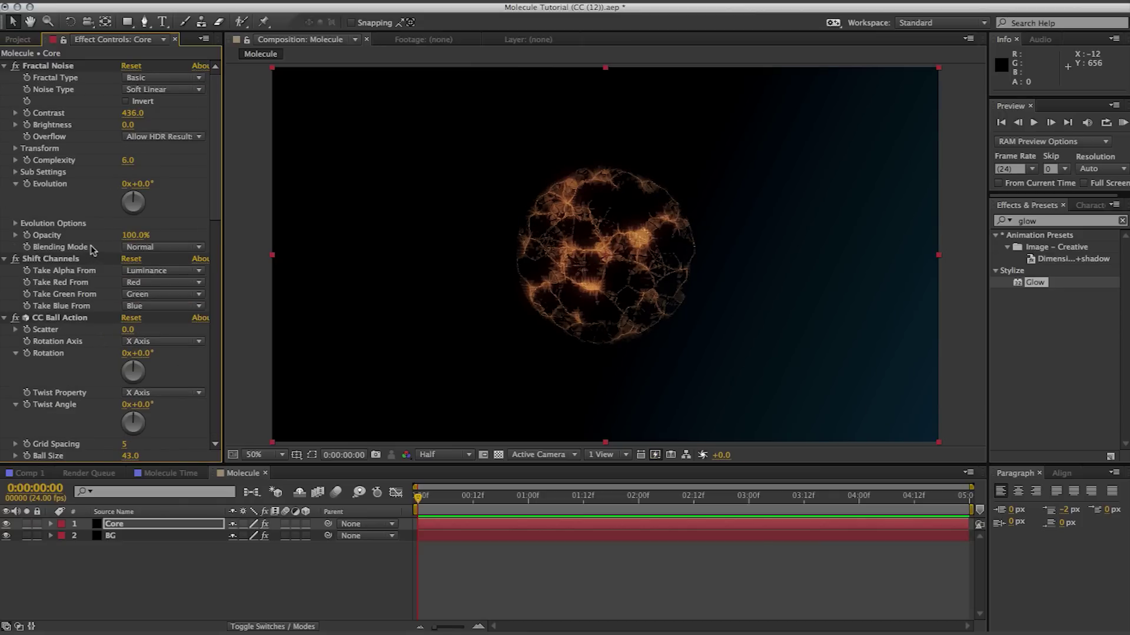
pyautogui.scroll(-10, 91, 247)
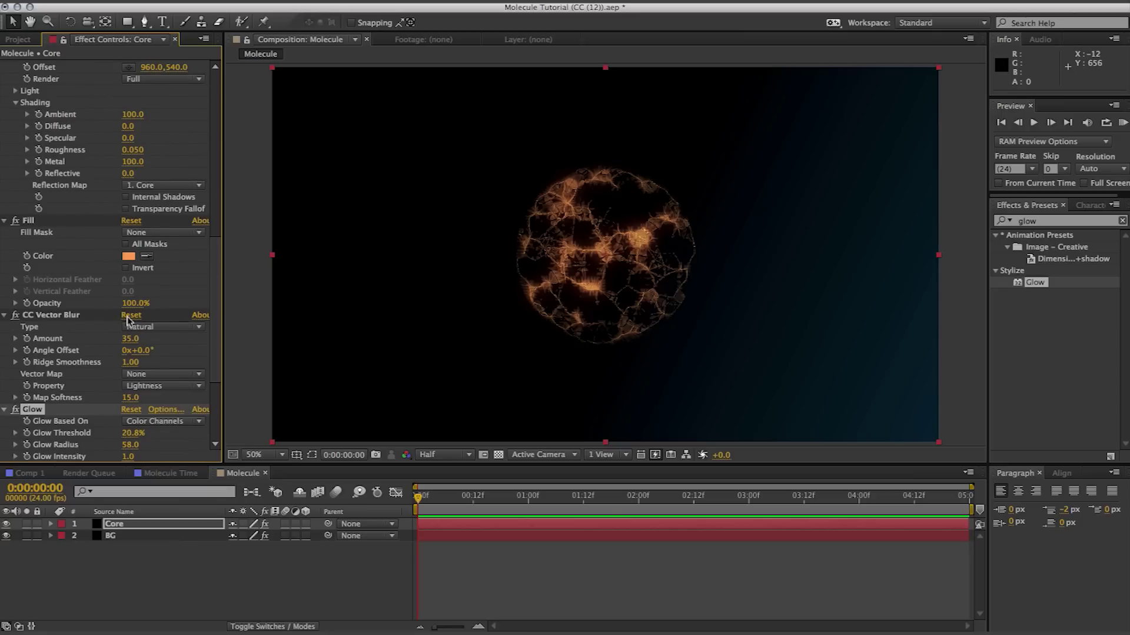
pyautogui.moveTo(213, 317)
pyautogui.mouseDown()
pyautogui.moveTo(217, 274)
pyautogui.moveTo(204, 246)
pyautogui.mouseUp()
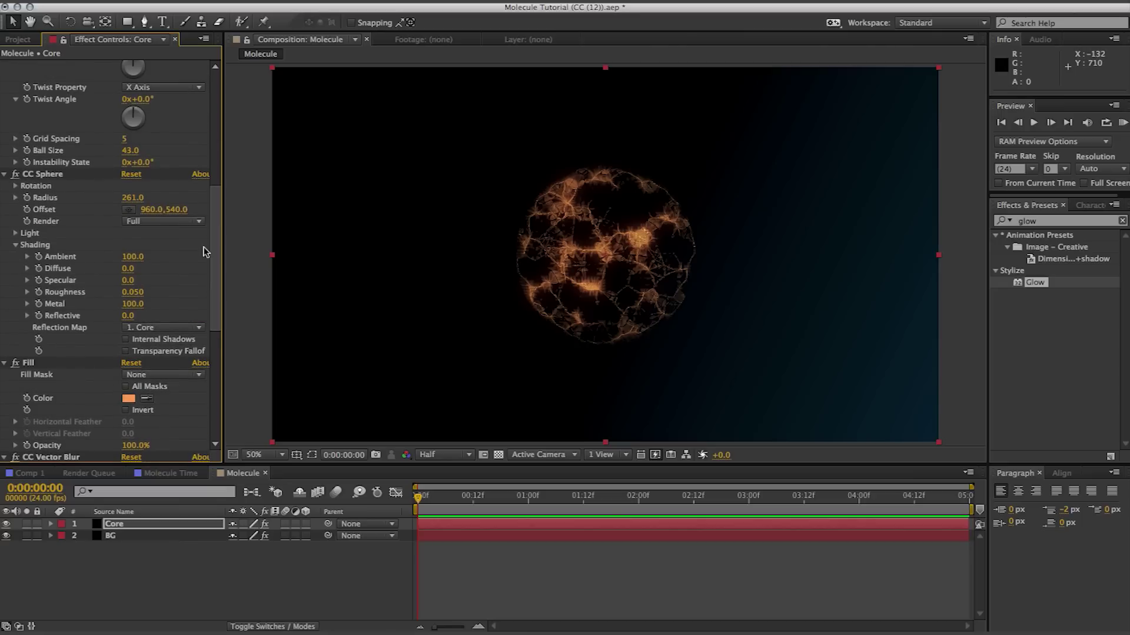
pyautogui.moveTo(133, 198); pyautogui.dragTo(32, 208)
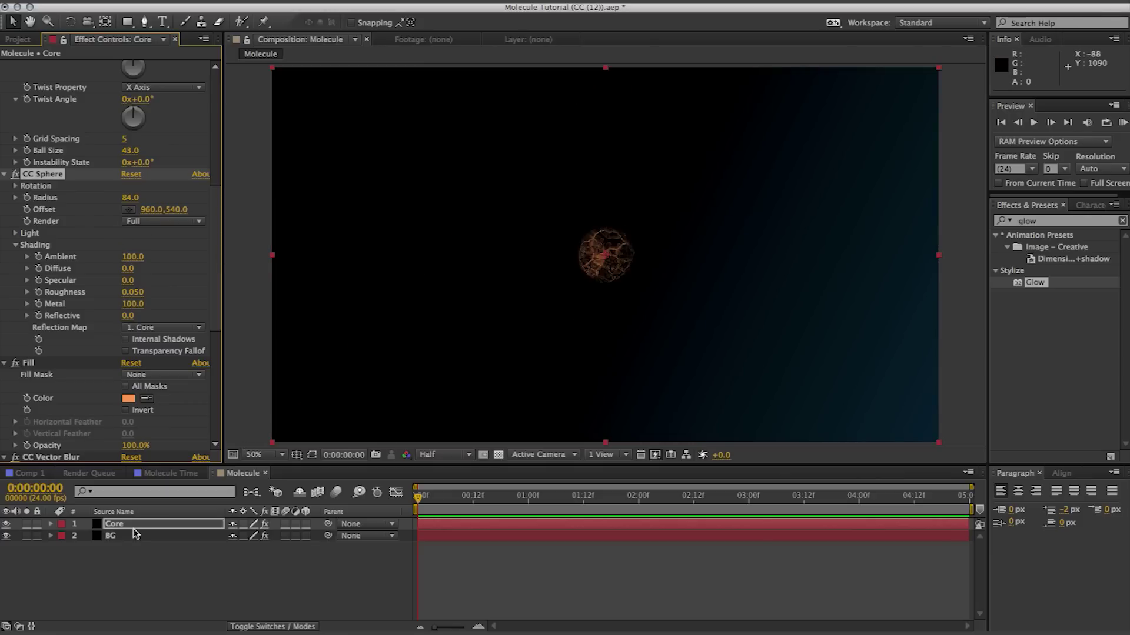
# - Set the Core layer's blending mode to Add
pyautogui.click(155, 525)
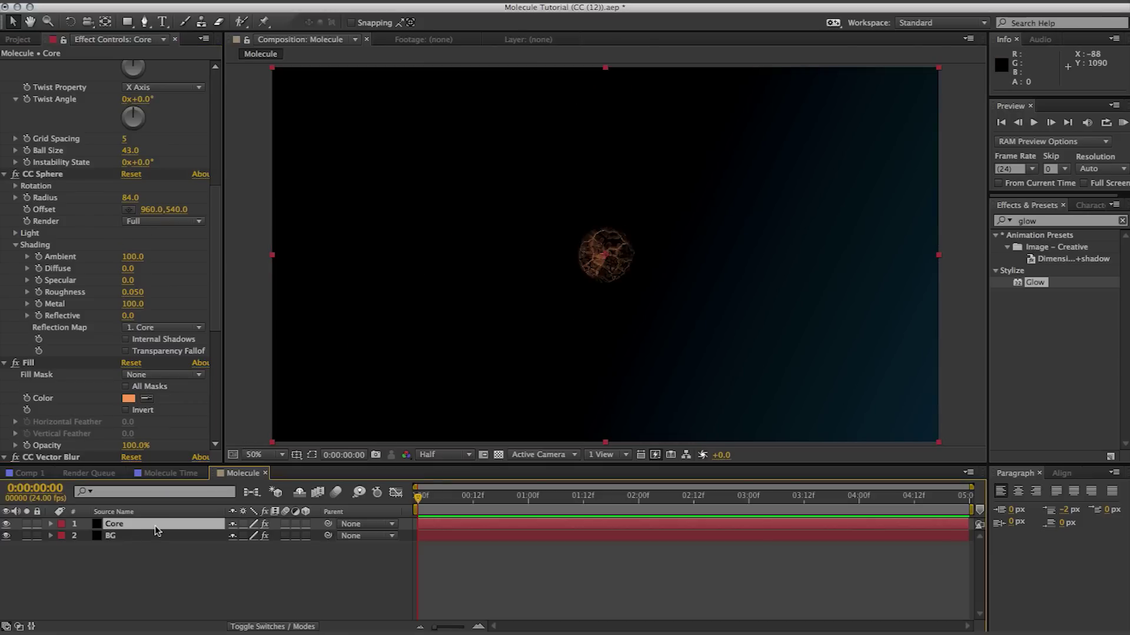
pyautogui.click(252, 626)
pyautogui.click(249, 524)
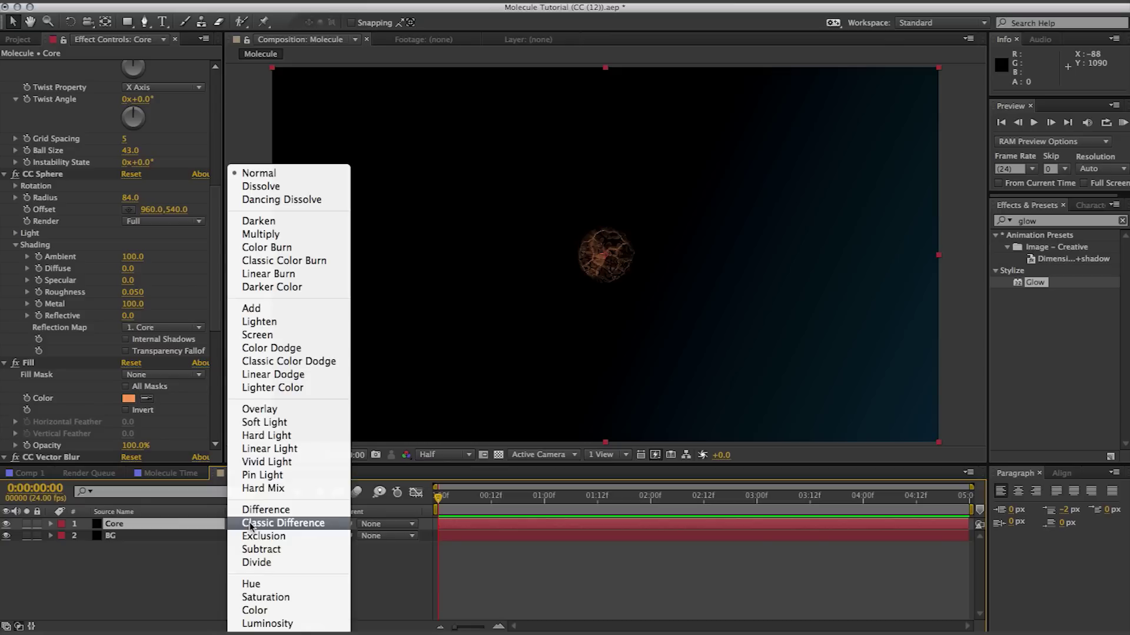
pyautogui.click(254, 312)
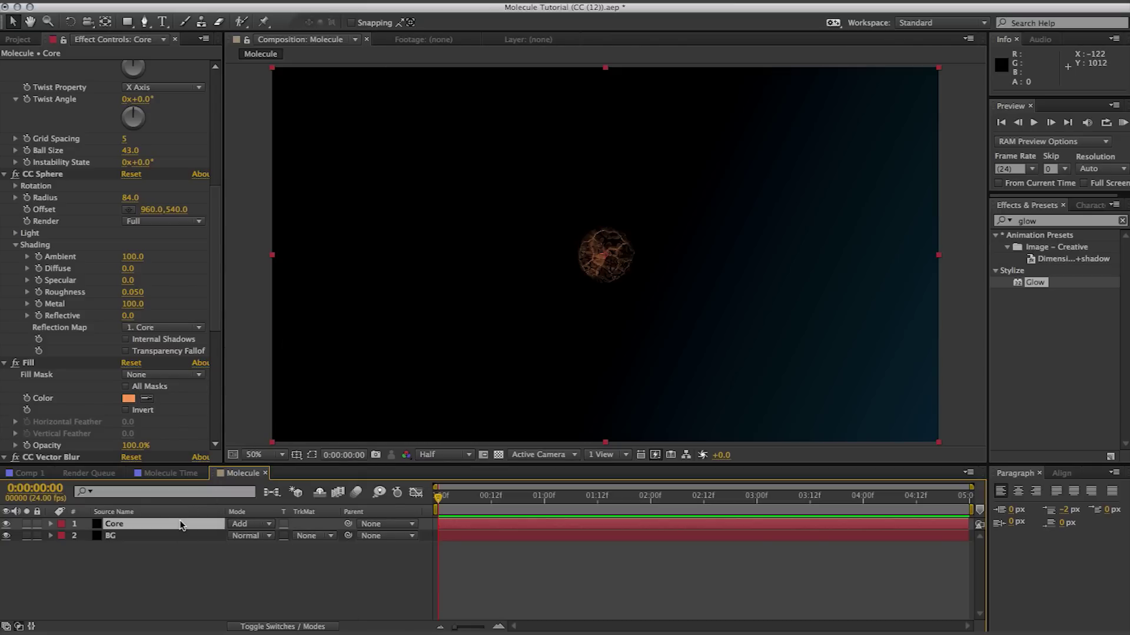
# - Duplicate the Core layer and rename the upper copy Swirly Core
pyautogui.press('super+d')
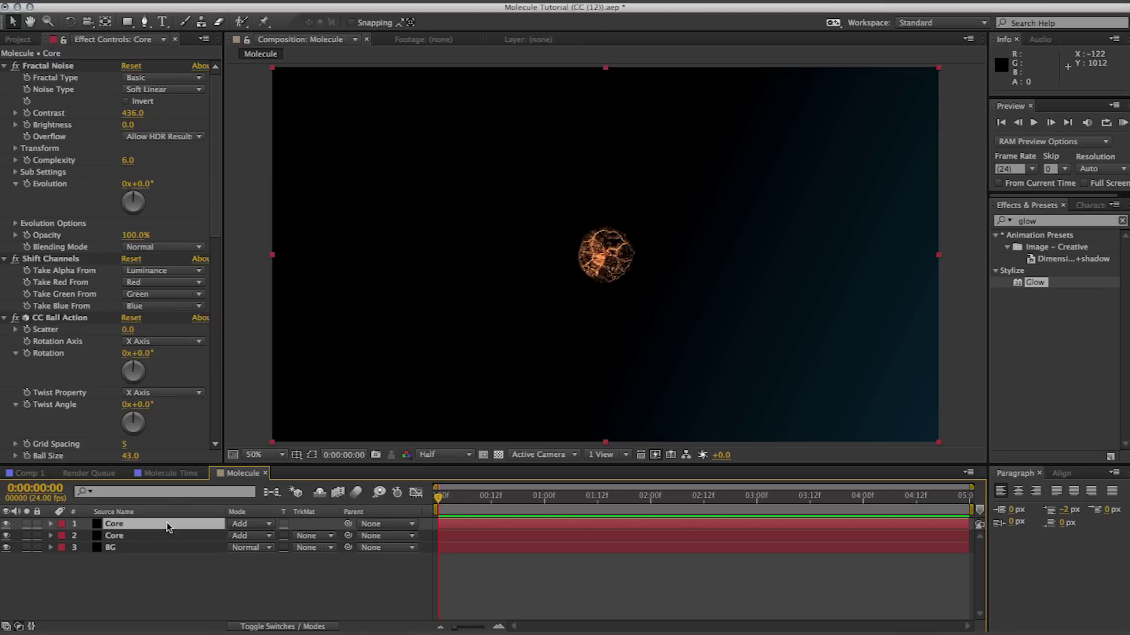
pyautogui.press('Return')
pyautogui.write('Swirly')
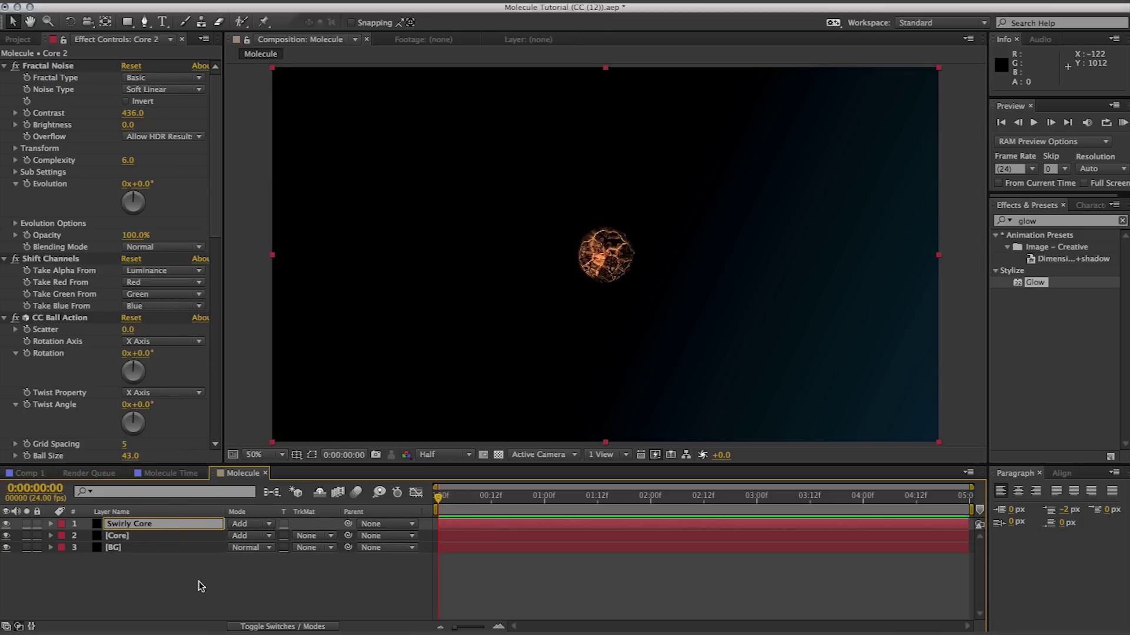
pyautogui.press('Return')
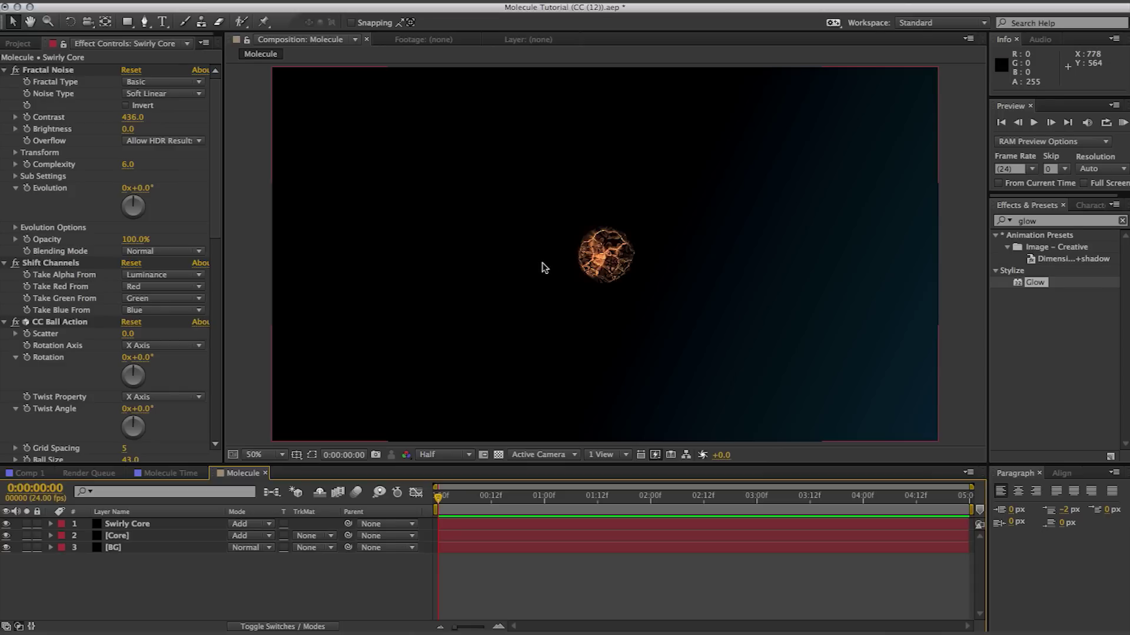
# - Find the Turbulent Displace effect and apply it to the original Core layer
pyautogui.scroll(-10, 140, 391)
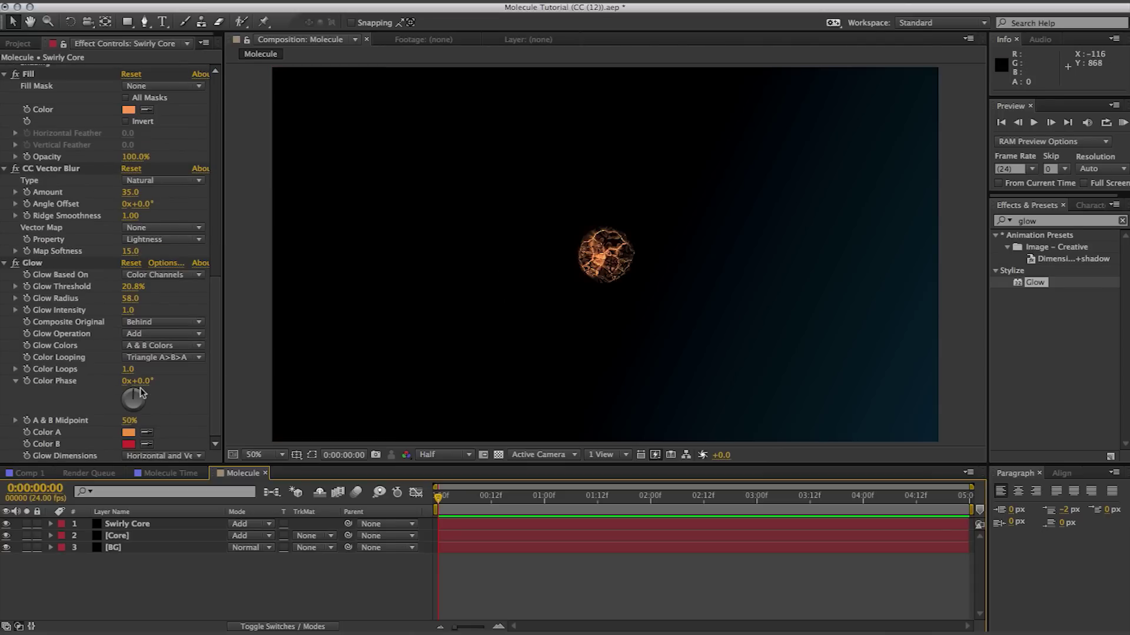
pyautogui.press('super+5')
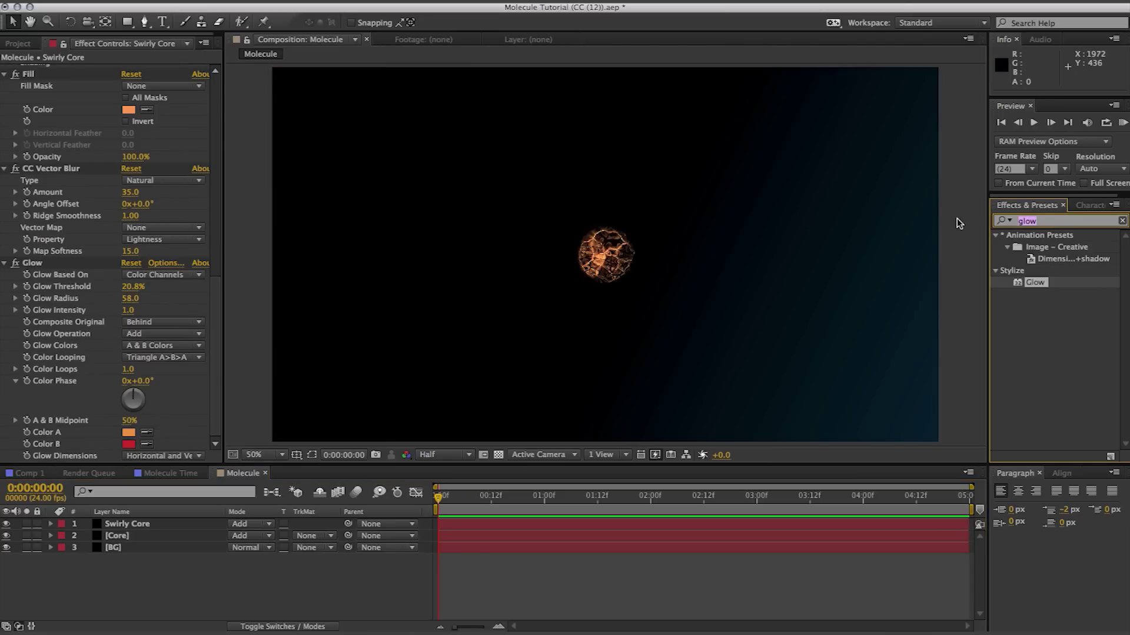
pyautogui.write('turb')
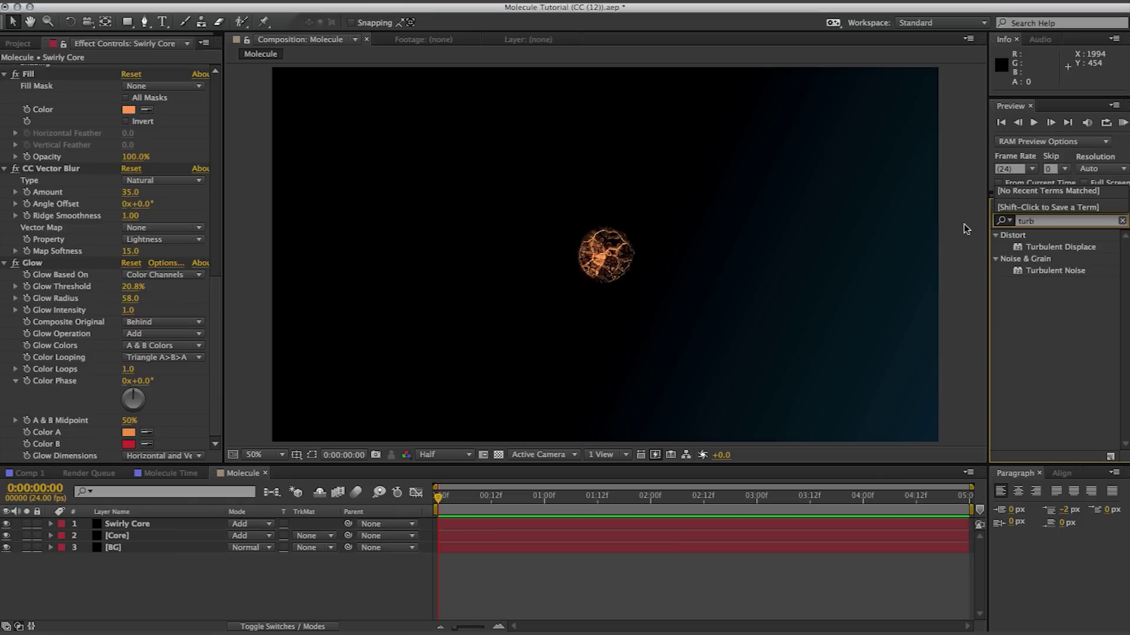
pyautogui.moveTo(1071, 250); pyautogui.dragTo(35, 539)
# - Solo the Core layer and set its Turbulent Displace amount to 81 and size to 64
pyautogui.click(27, 535)
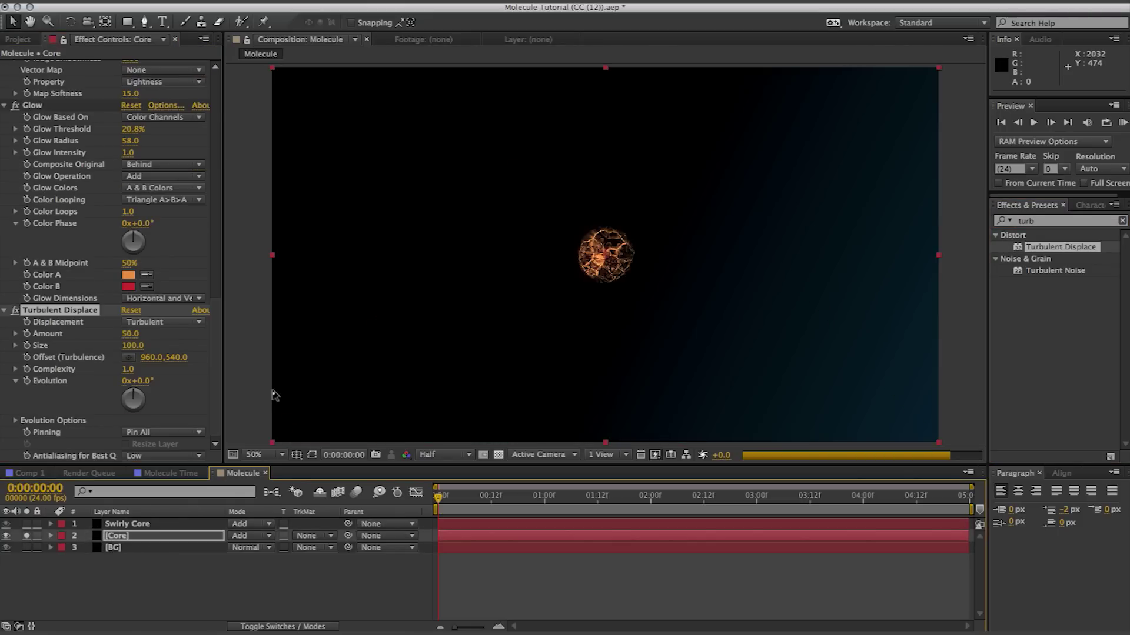
pyautogui.moveTo(131, 334)
pyautogui.mouseDown()
pyautogui.moveTo(156, 323)
pyautogui.moveTo(105, 349)
pyautogui.moveTo(116, 350)
pyautogui.mouseUp()
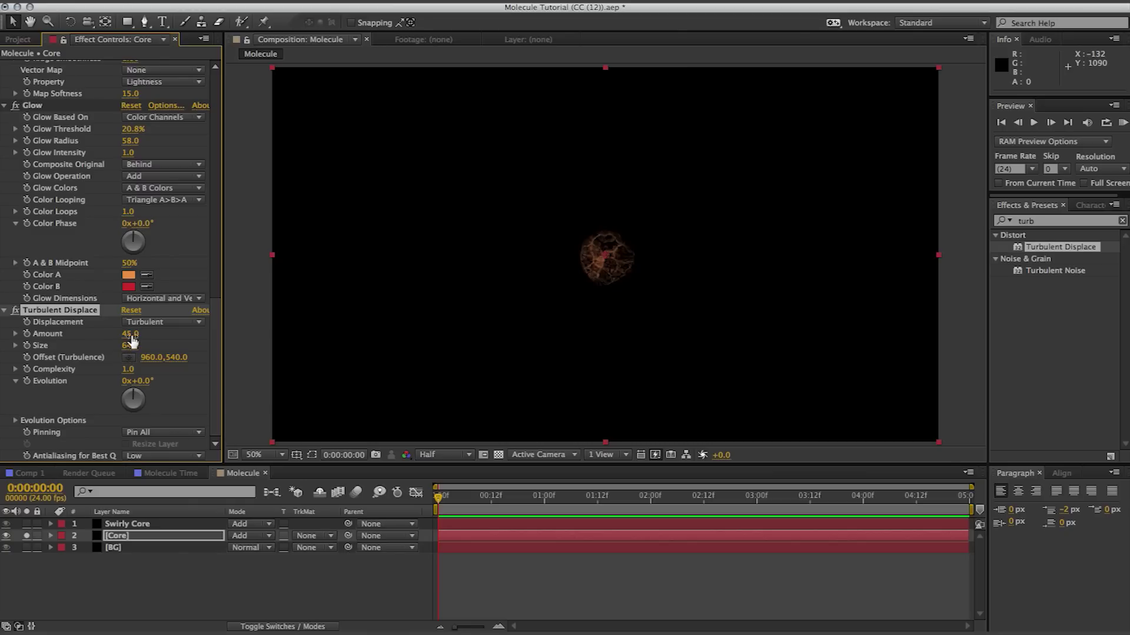
pyautogui.moveTo(130, 334); pyautogui.dragTo(170, 331)
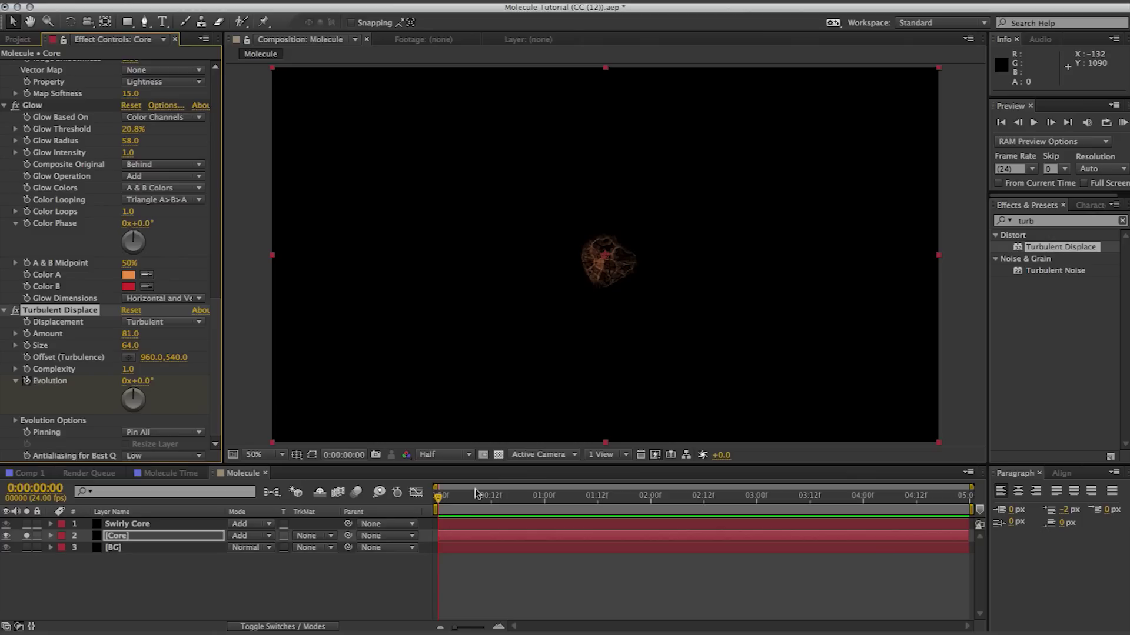
# - Keyframe Core's Turbulent Displace Evolution from 0 at the start to 1 revolution at 0:00:04:23, and scrub through the result
pyautogui.moveTo(958, 498); pyautogui.dragTo(980, 502)
pyautogui.click(126, 381)
pyautogui.write('1')
pyautogui.click(286, 574)
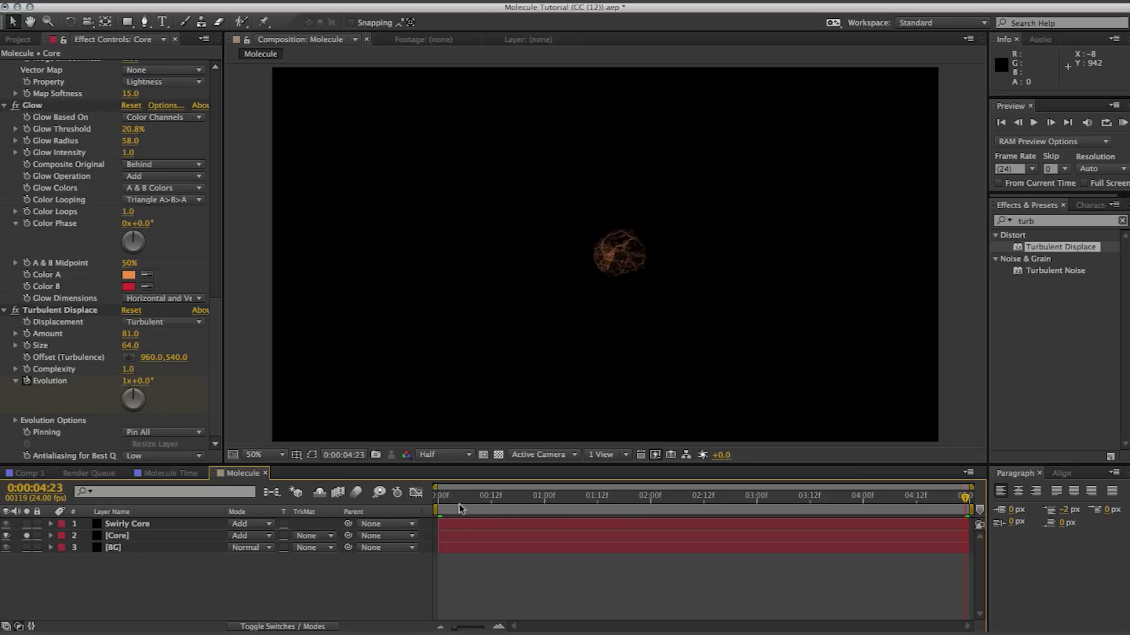
pyautogui.moveTo(446, 499); pyautogui.dragTo(841, 517)
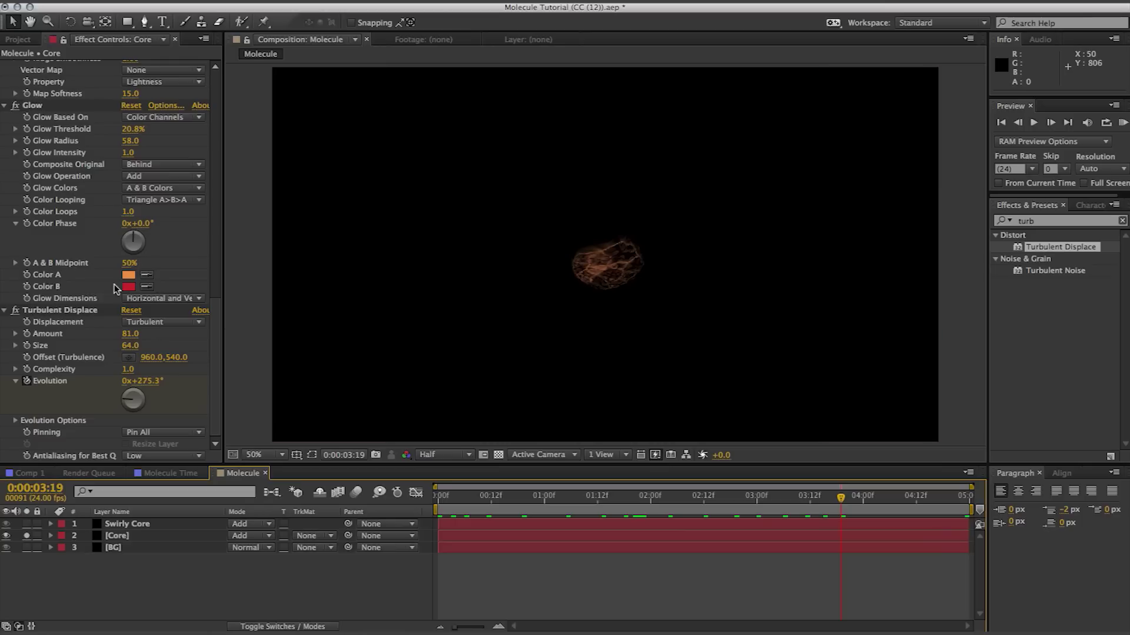
# - Reduce Core's Turbulent Displace amount to 40 and scrub through the animation to check it
pyautogui.moveTo(131, 336); pyautogui.dragTo(108, 343)
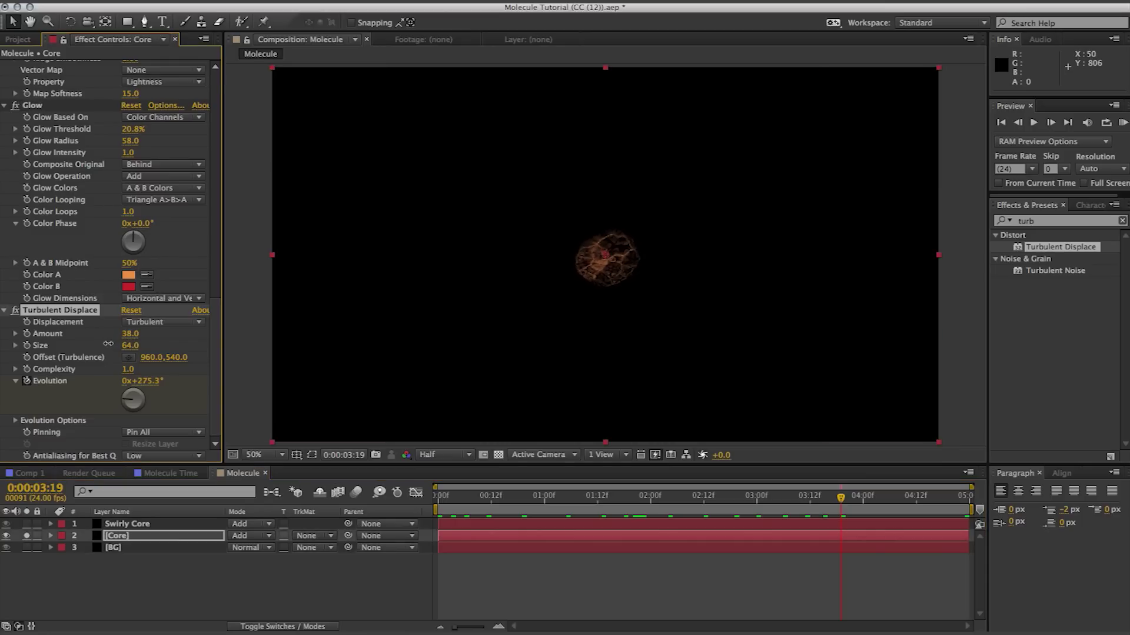
pyautogui.click(131, 333)
pyautogui.write('40')
pyautogui.click(221, 573)
pyautogui.moveTo(465, 504); pyautogui.dragTo(925, 512)
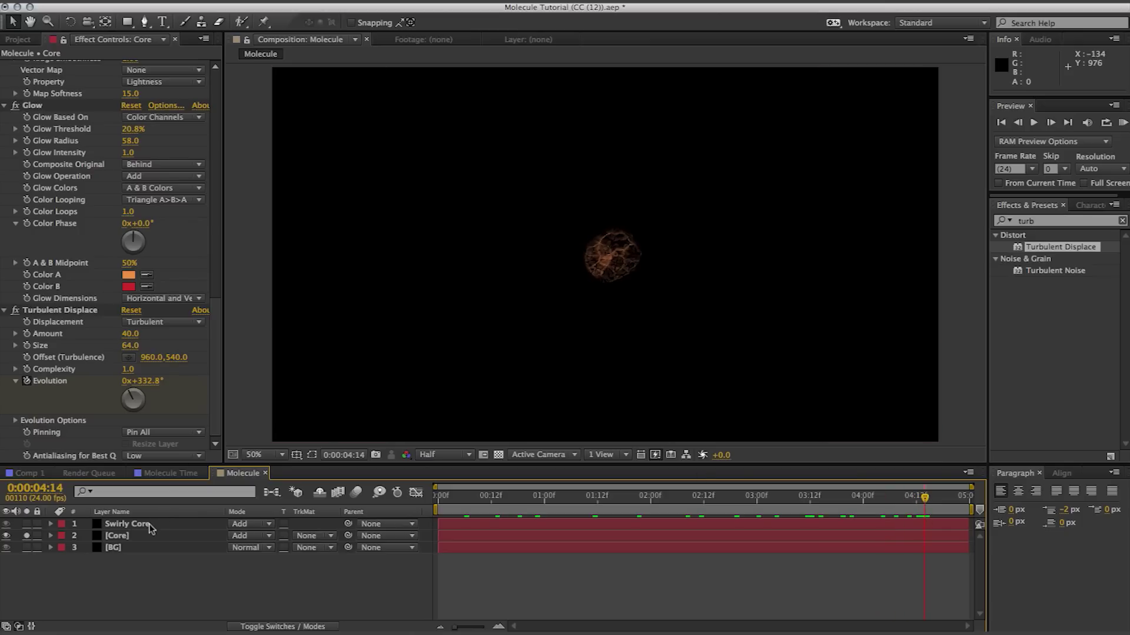
# - Unsolo the Core layer and add Turbulent Displace to Swirly Core, placing it below Glow in the effect order
pyautogui.click(127, 524)
pyautogui.click(27, 536)
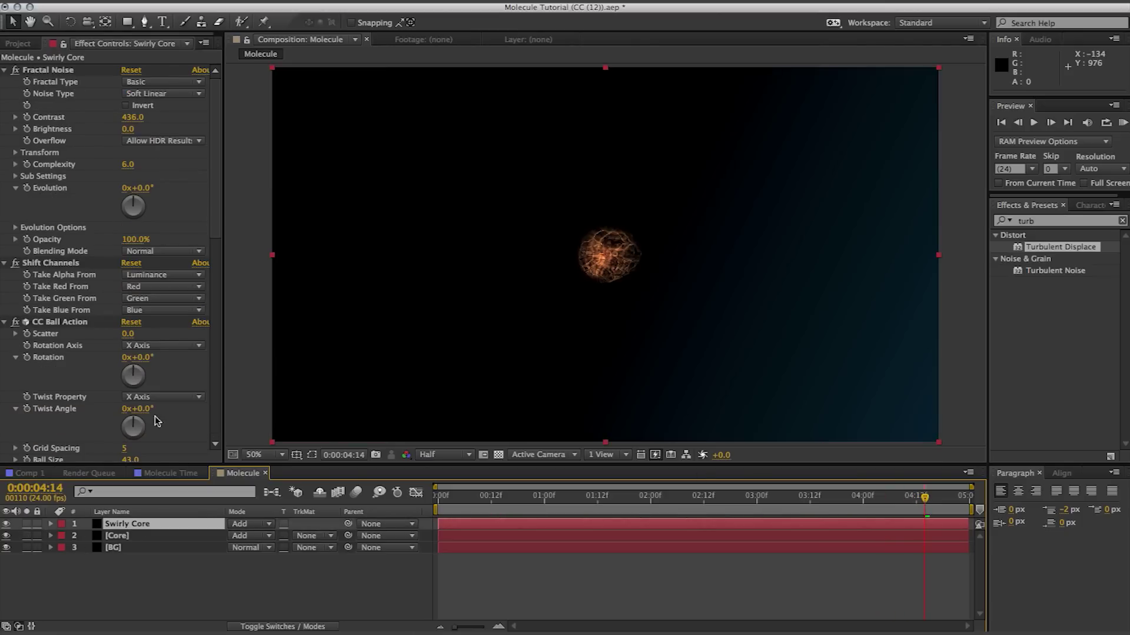
pyautogui.moveTo(1058, 247); pyautogui.dragTo(140, 454)
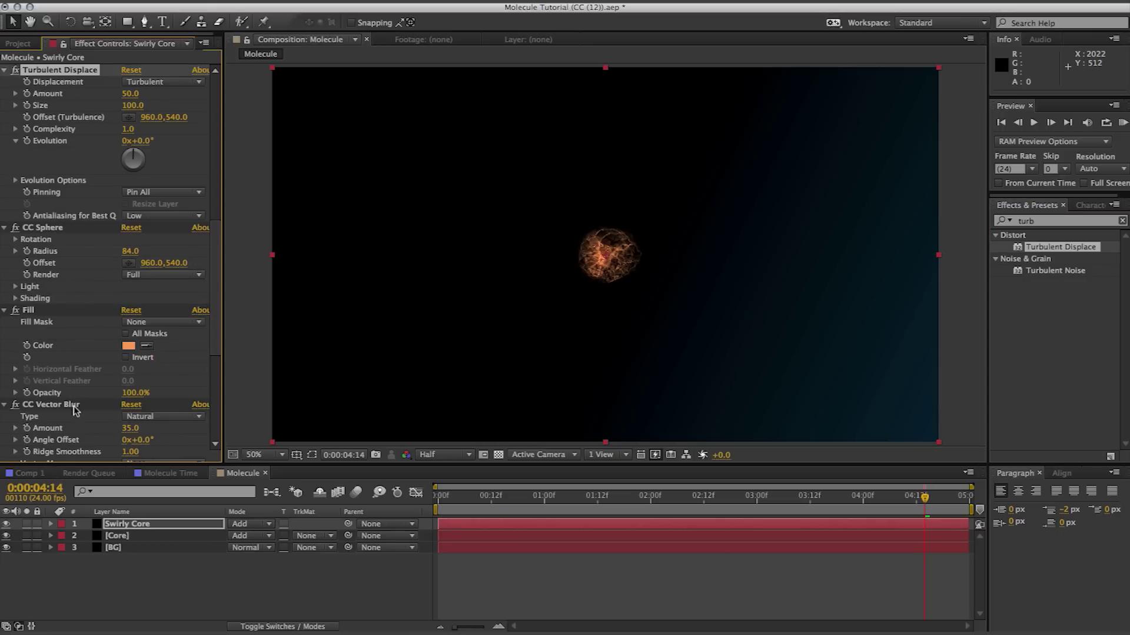
pyautogui.moveTo(65, 69); pyautogui.dragTo(75, 446)
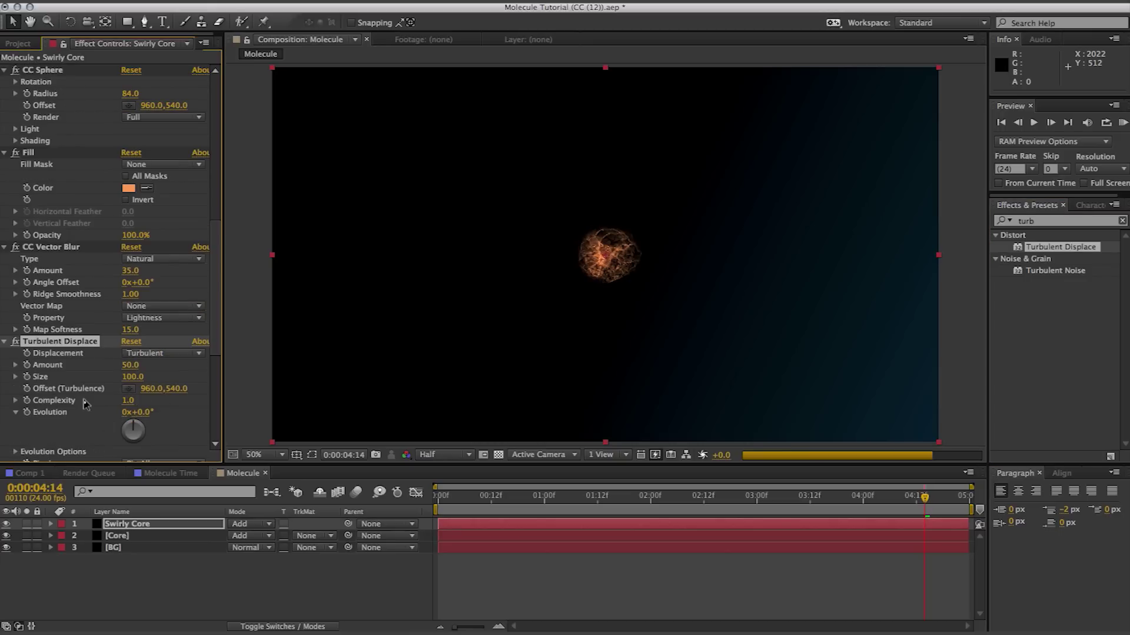
pyautogui.scroll(-5, 86, 403)
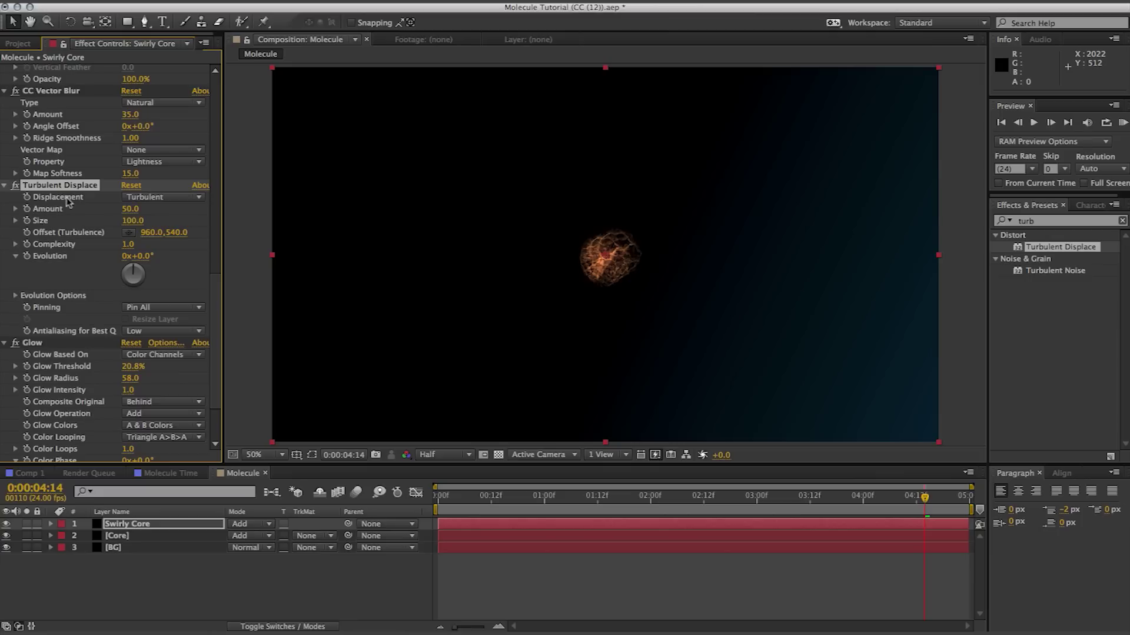
pyautogui.moveTo(66, 187); pyautogui.dragTo(103, 429)
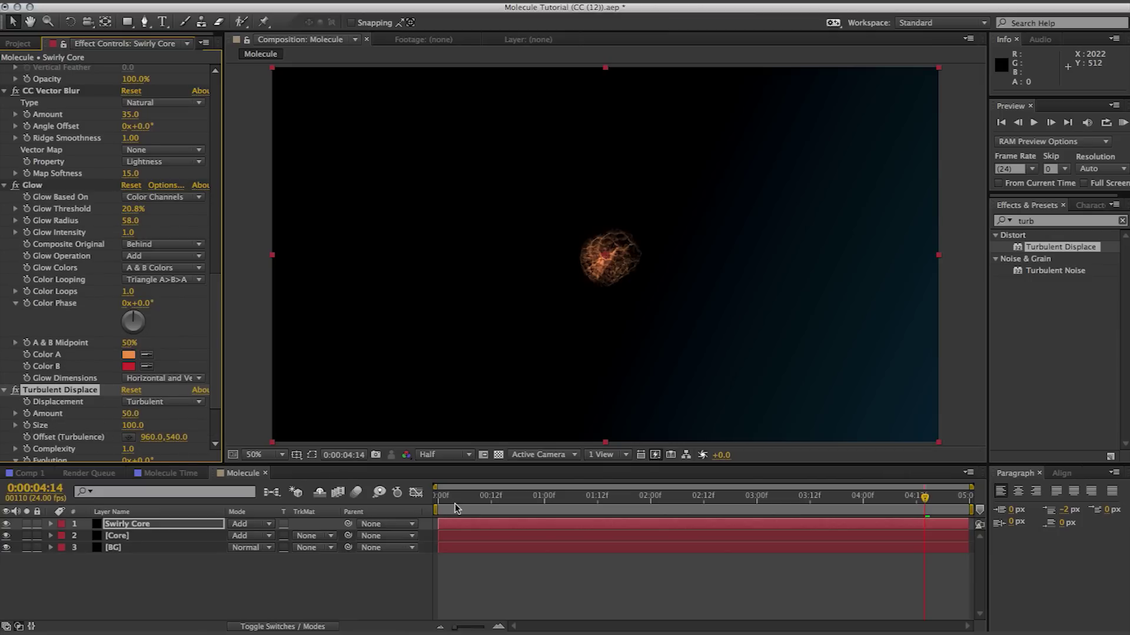
# - Keyframe Swirly Core's Turbulent Displace Evolution from 0 at the start to 2 revolutions at 0:00:04:23, and scrub through the result
pyautogui.press('Home')
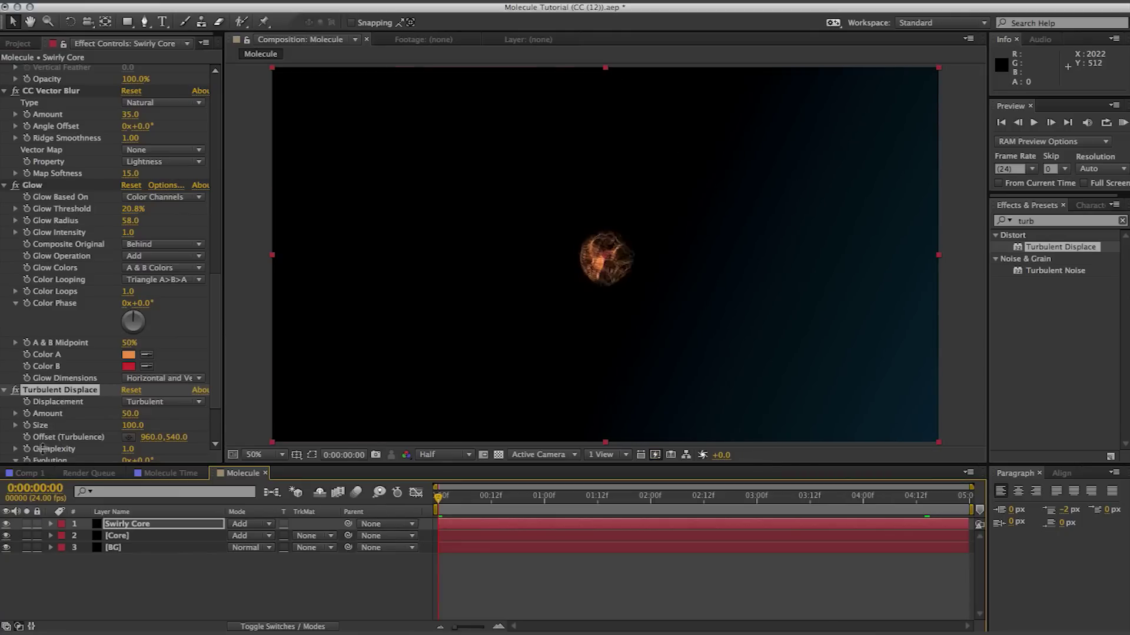
pyautogui.click(17, 460)
pyautogui.scroll(-3, 27, 424)
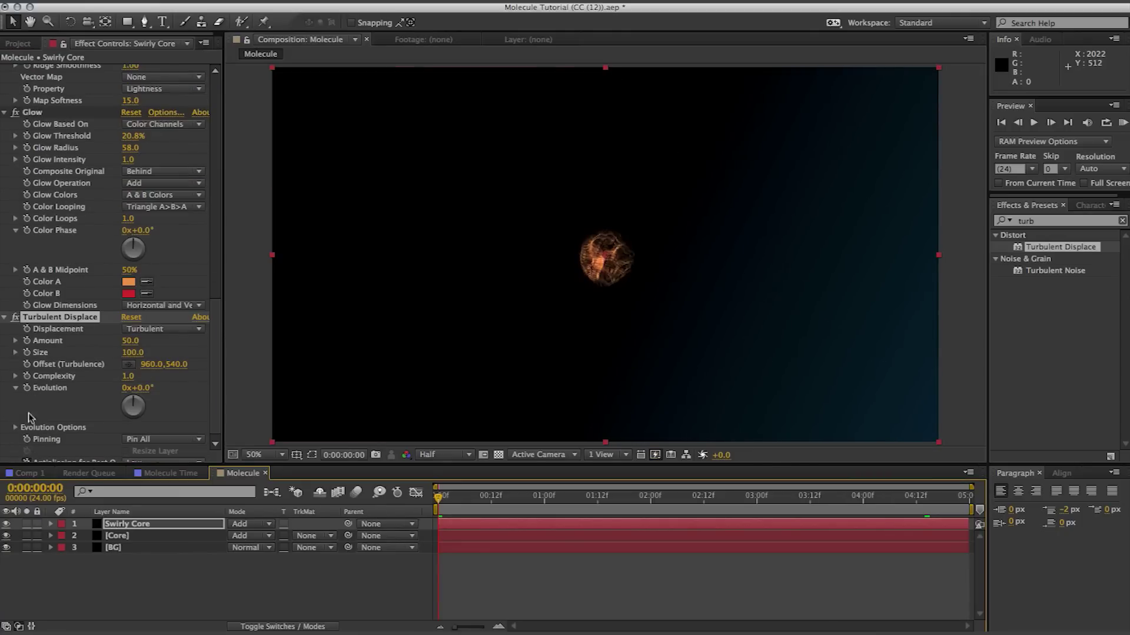
pyautogui.moveTo(885, 504); pyautogui.dragTo(988, 504)
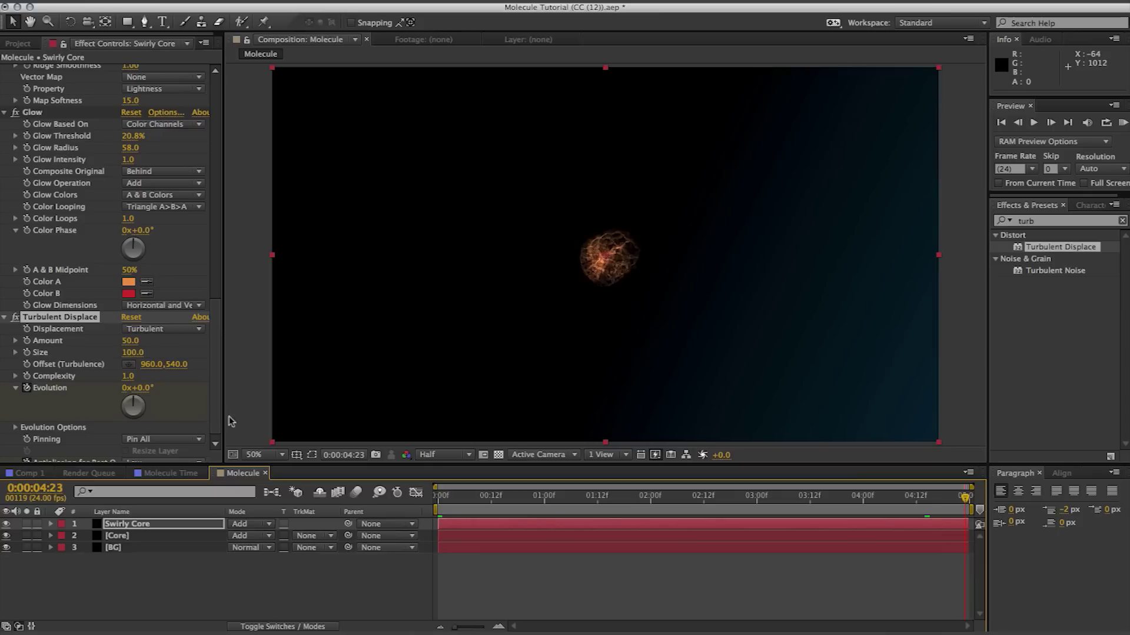
pyautogui.click(125, 395)
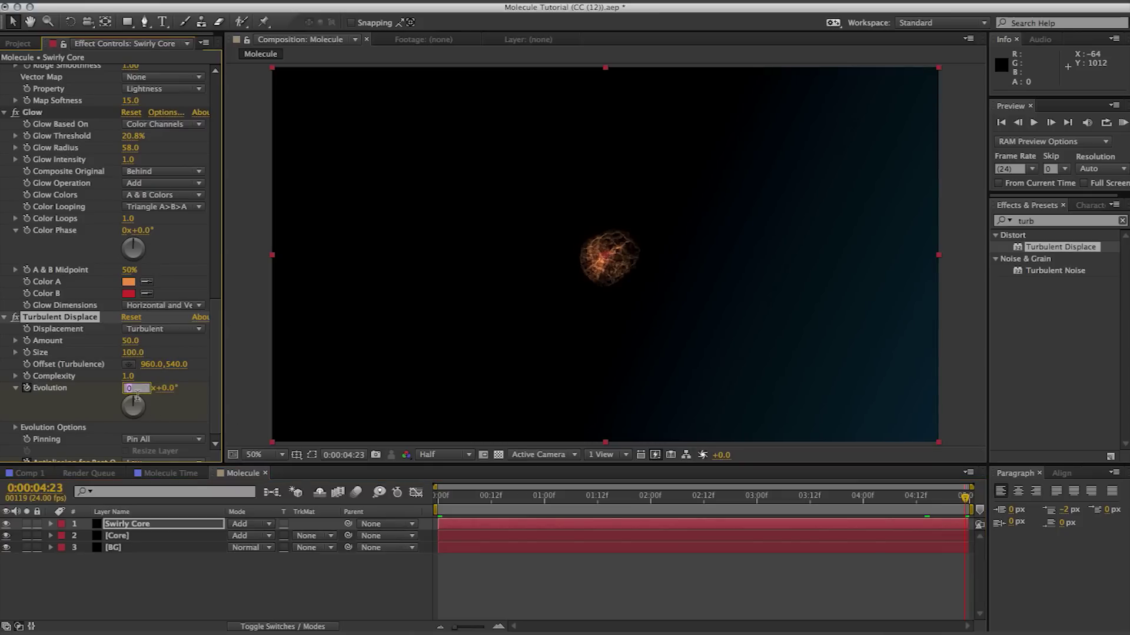
pyautogui.write('2')
pyautogui.click(305, 577)
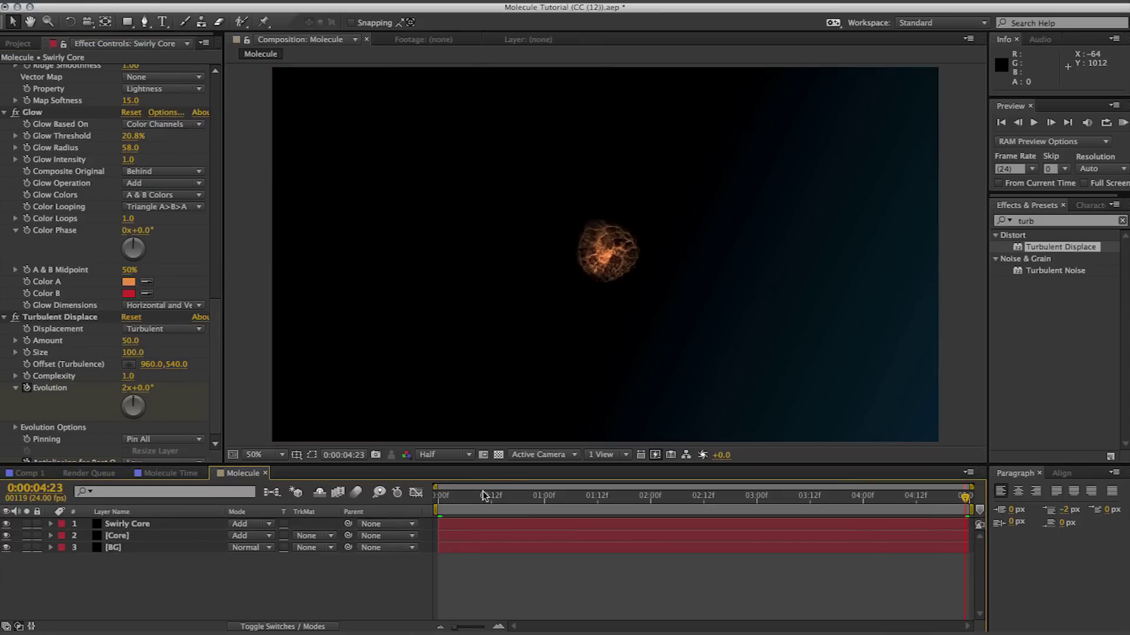
pyautogui.moveTo(470, 492); pyautogui.dragTo(786, 506)
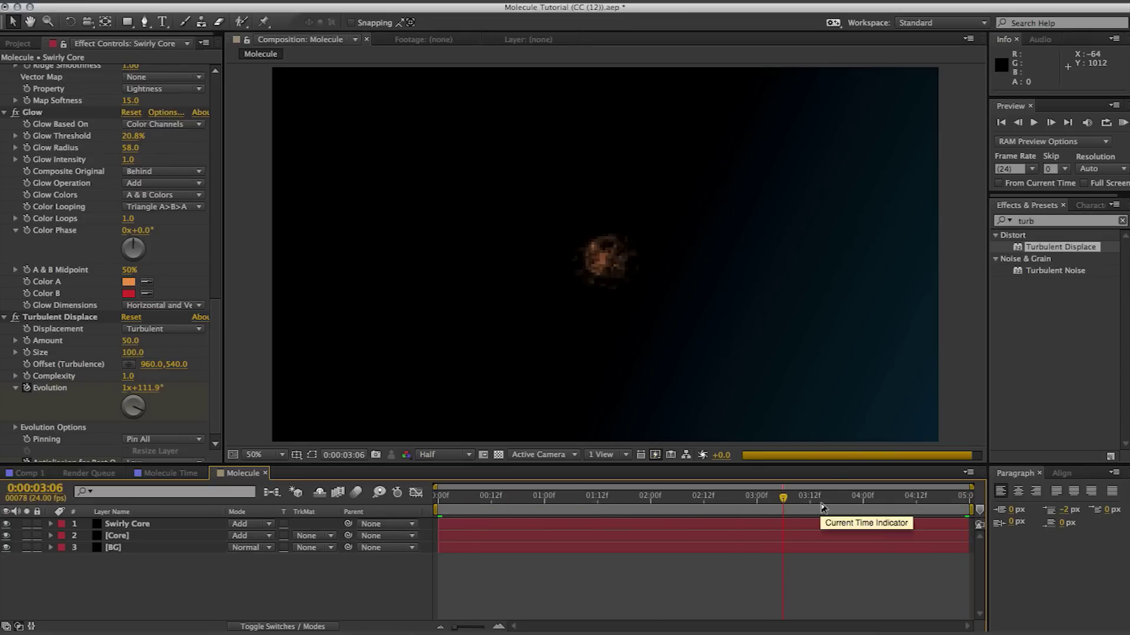
# - Change Swirly Core's Turbulent Displace type to Twist, with an amount of 37 and a size of 42
pyautogui.click(152, 331)
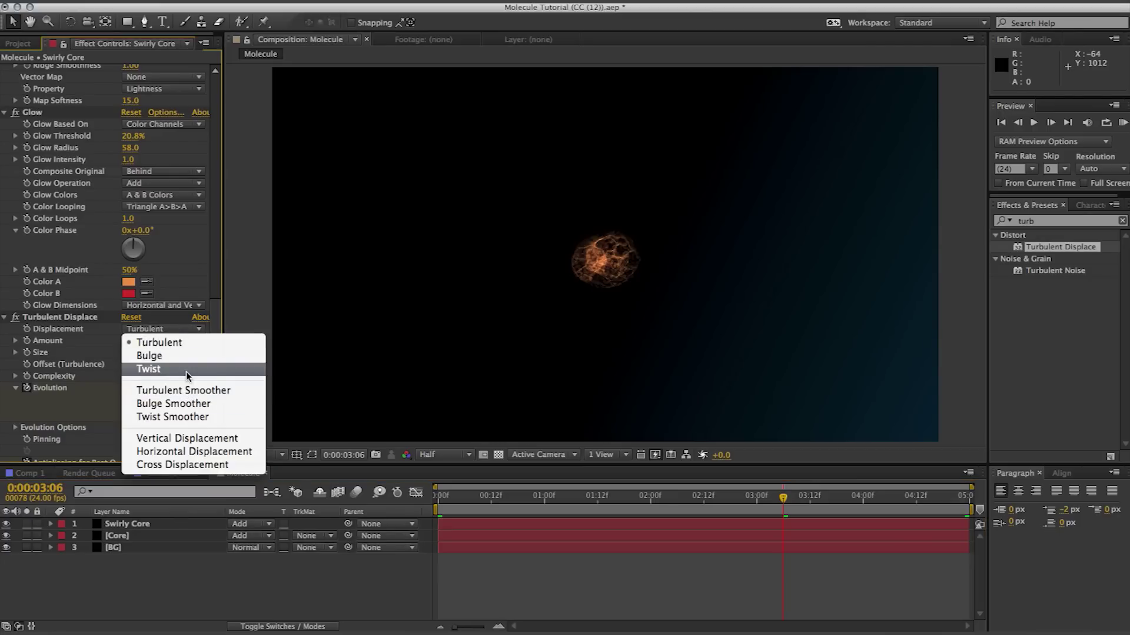
pyautogui.click(186, 370)
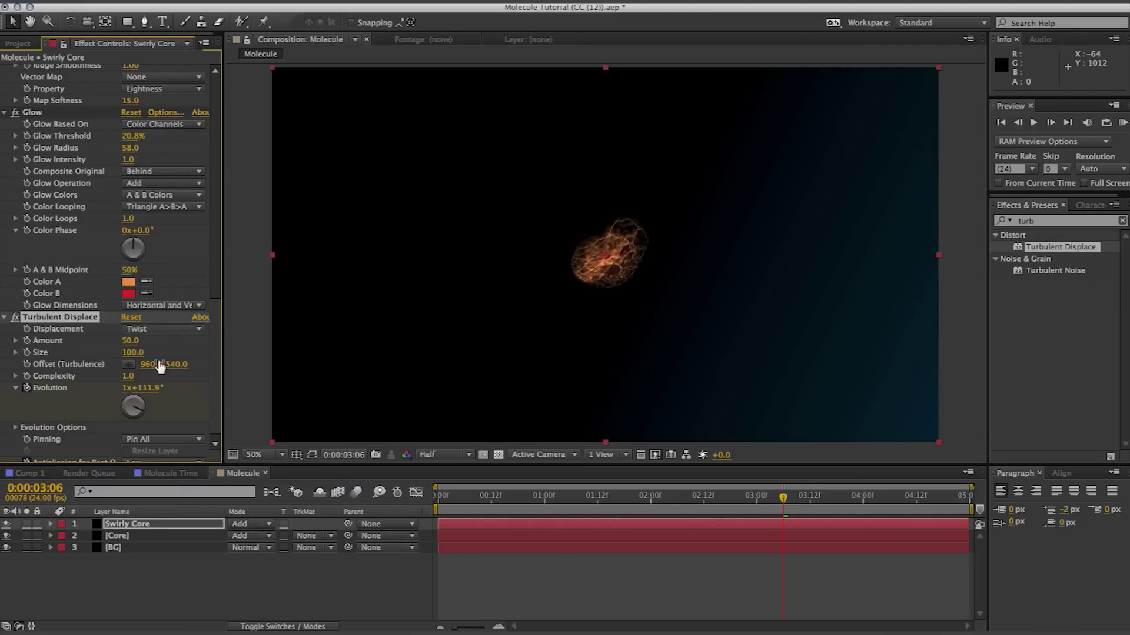
pyautogui.moveTo(129, 346); pyautogui.dragTo(116, 373)
# - Lower Swirly Core's Glow threshold to 3.1% and deselect the layer
pyautogui.scroll(-1, 125, 385)
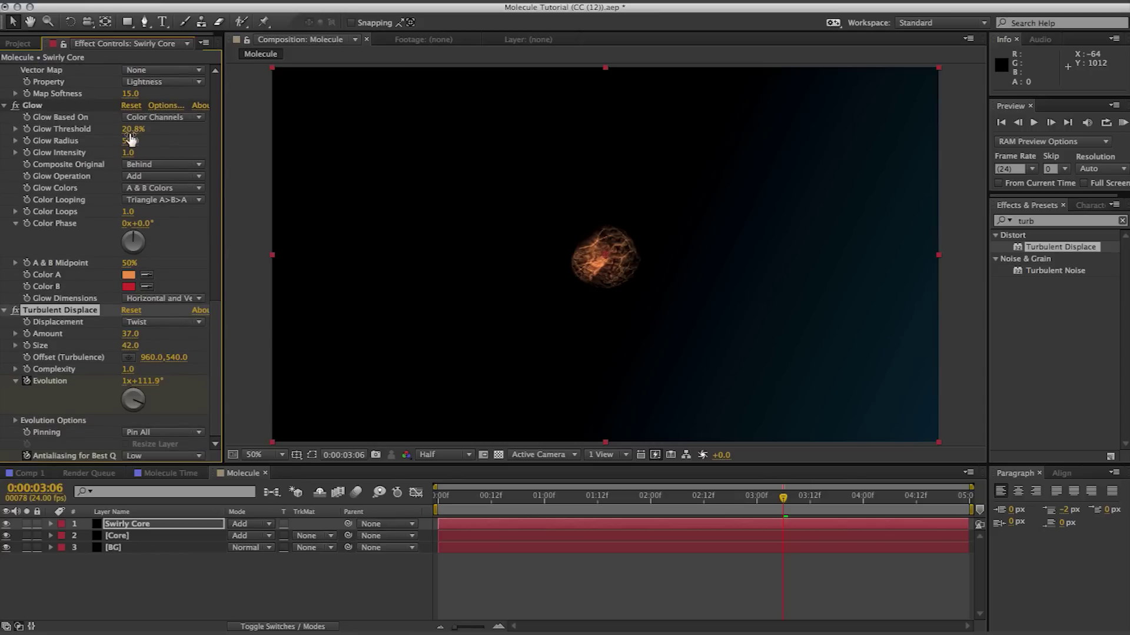
pyautogui.moveTo(130, 135); pyautogui.dragTo(104, 137)
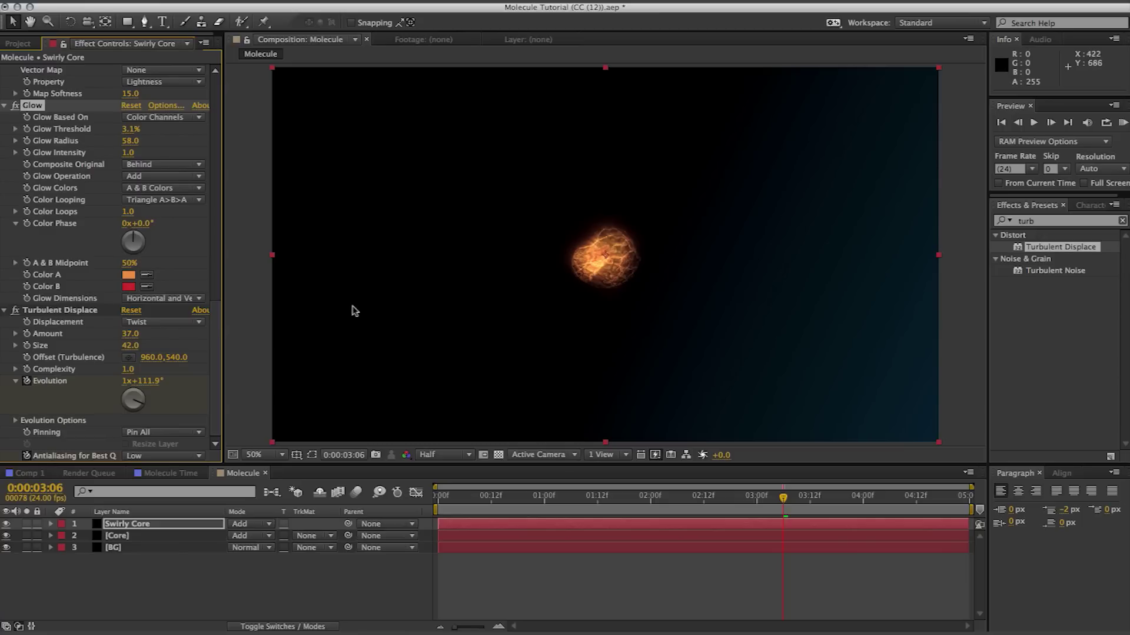
pyautogui.click(246, 368)
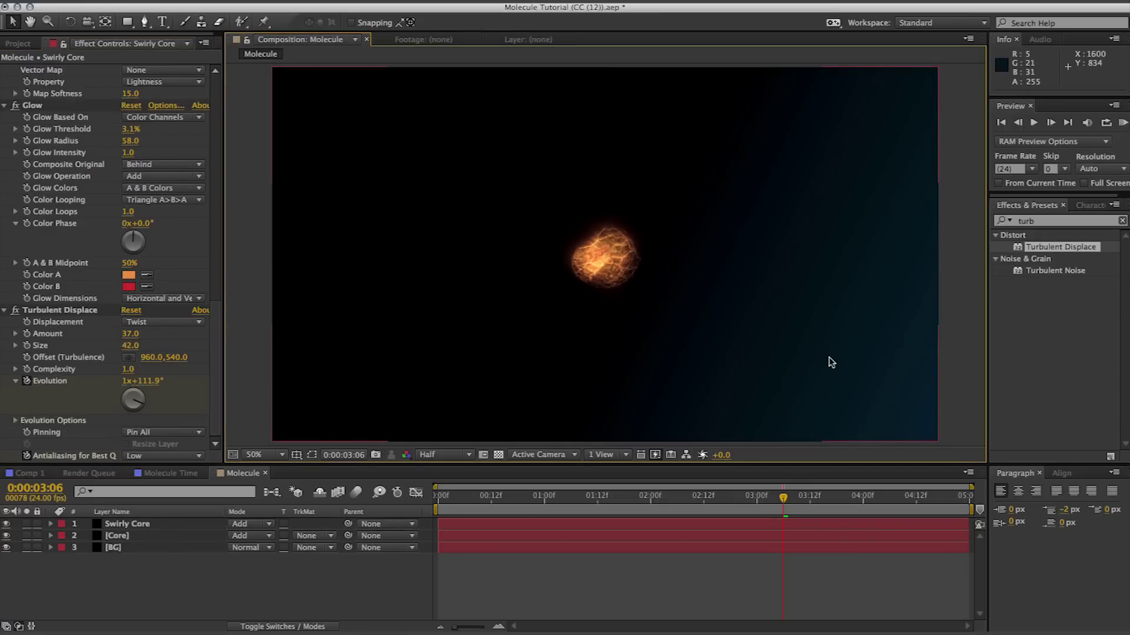
# - Duplicate the Swirly Core layer in the Molecule composition
pyautogui.click(172, 525)
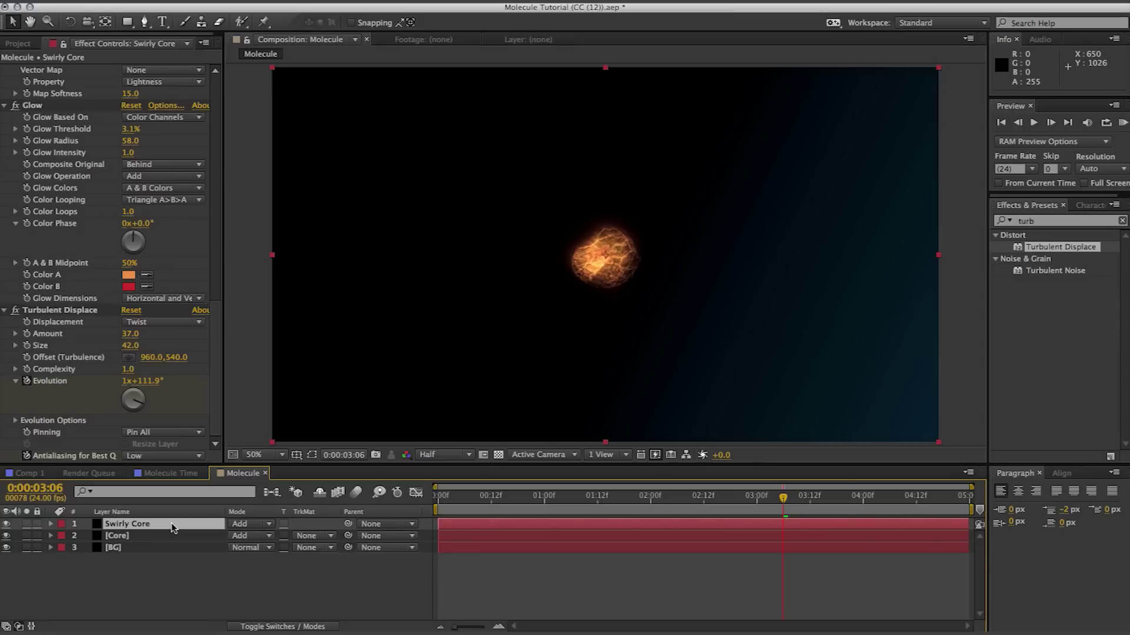
pyautogui.press('super+d')
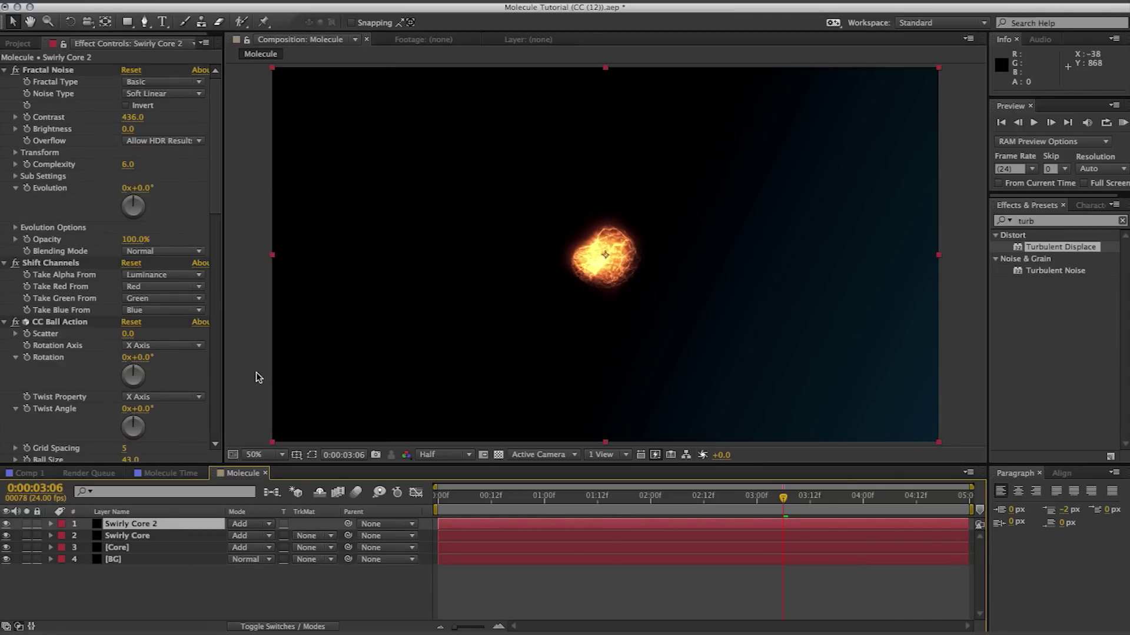
pyautogui.doubleClick(1053, 220)
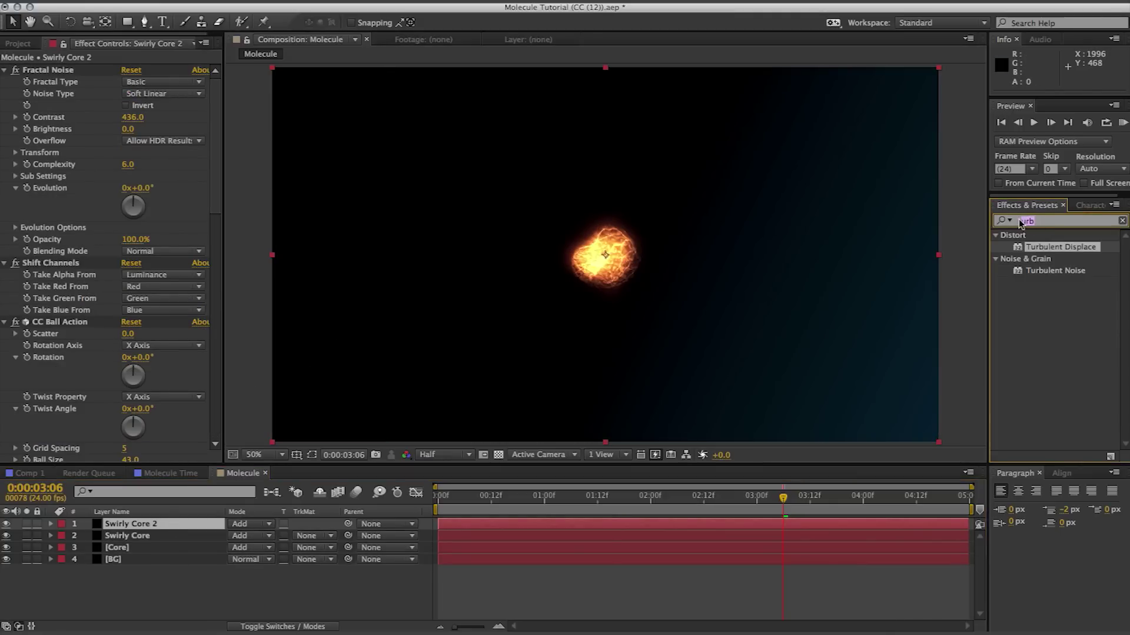
pyautogui.write('glow')
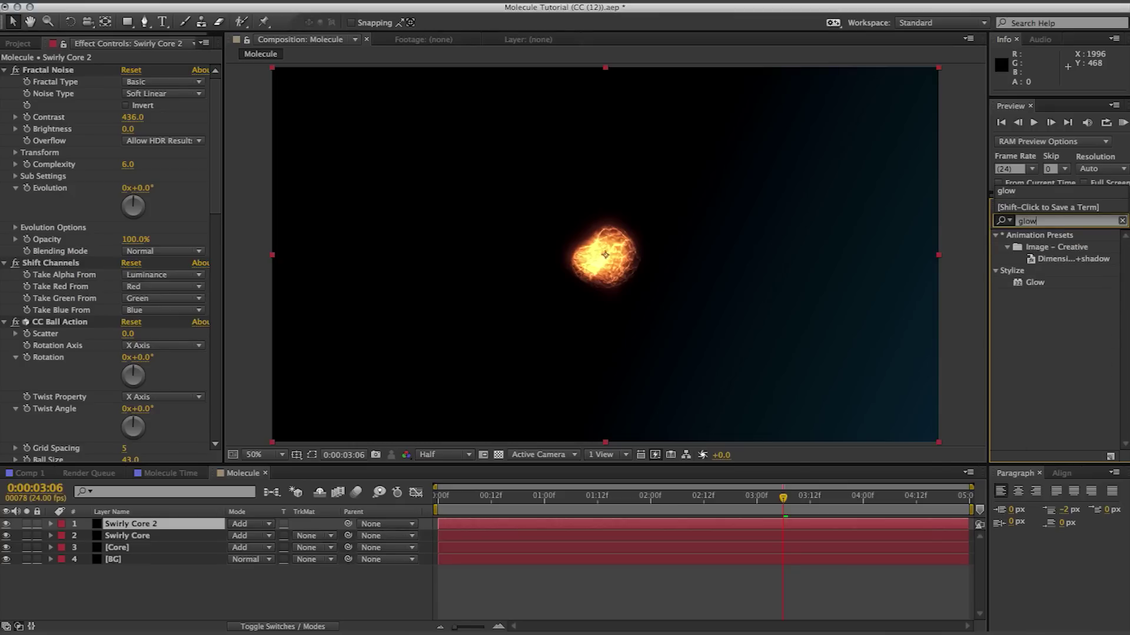
pyautogui.moveTo(1036, 284); pyautogui.dragTo(145, 529)
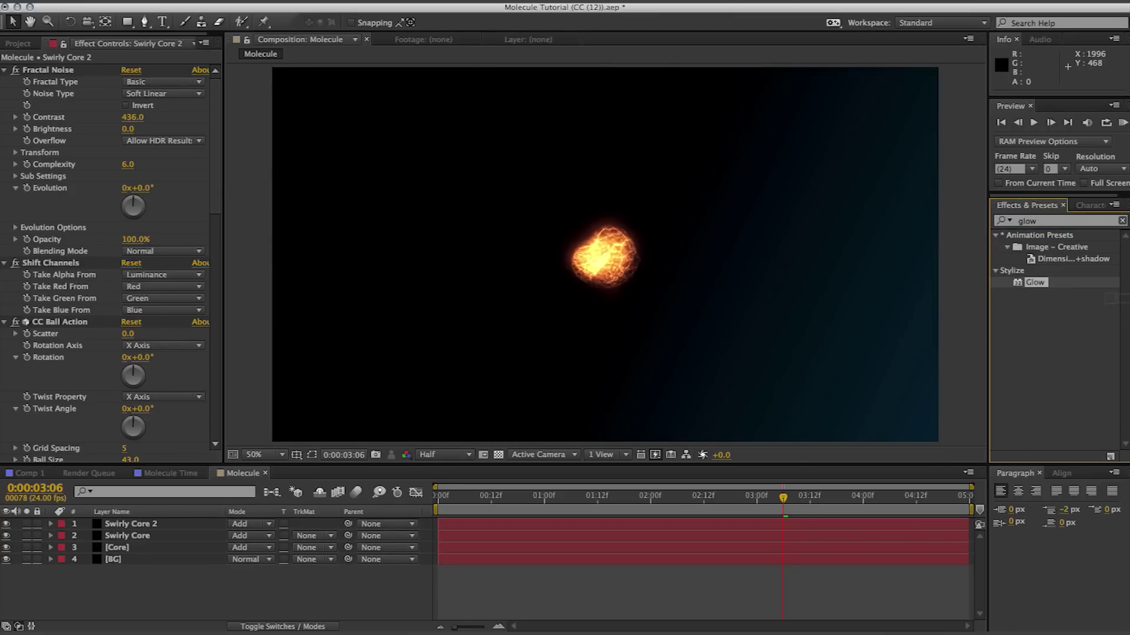
# - Add a Gaussian Blur effect to the duplicated Swirly Core layer and rename the layer Glow Core
pyautogui.click(1059, 221)
pyautogui.write('gaus')
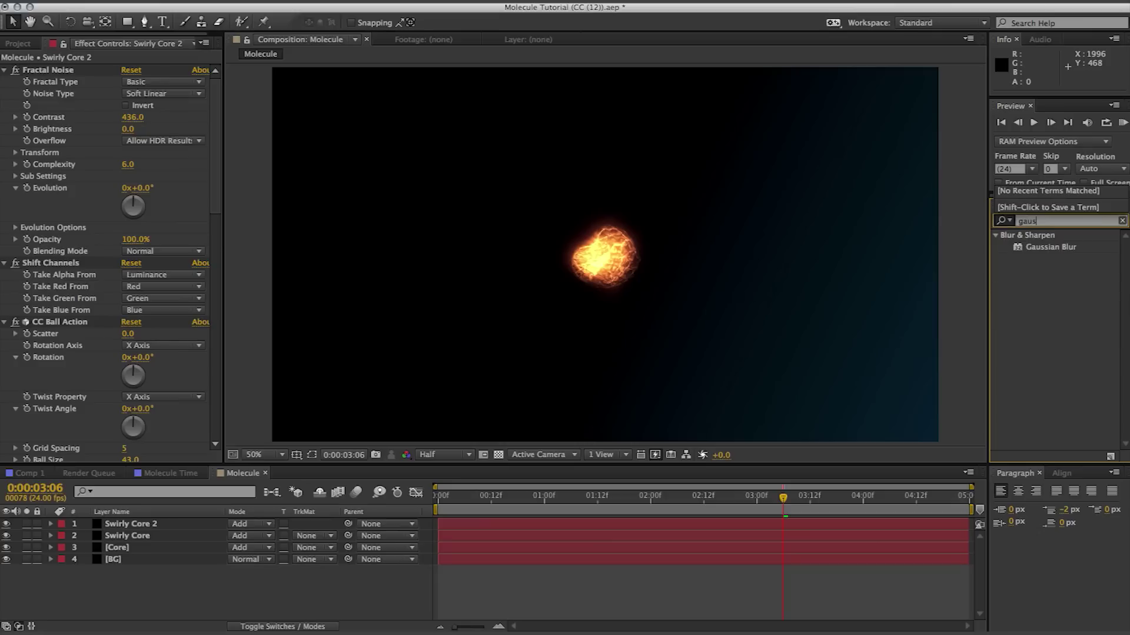
pyautogui.moveTo(1045, 248); pyautogui.dragTo(136, 523)
pyautogui.press('Return')
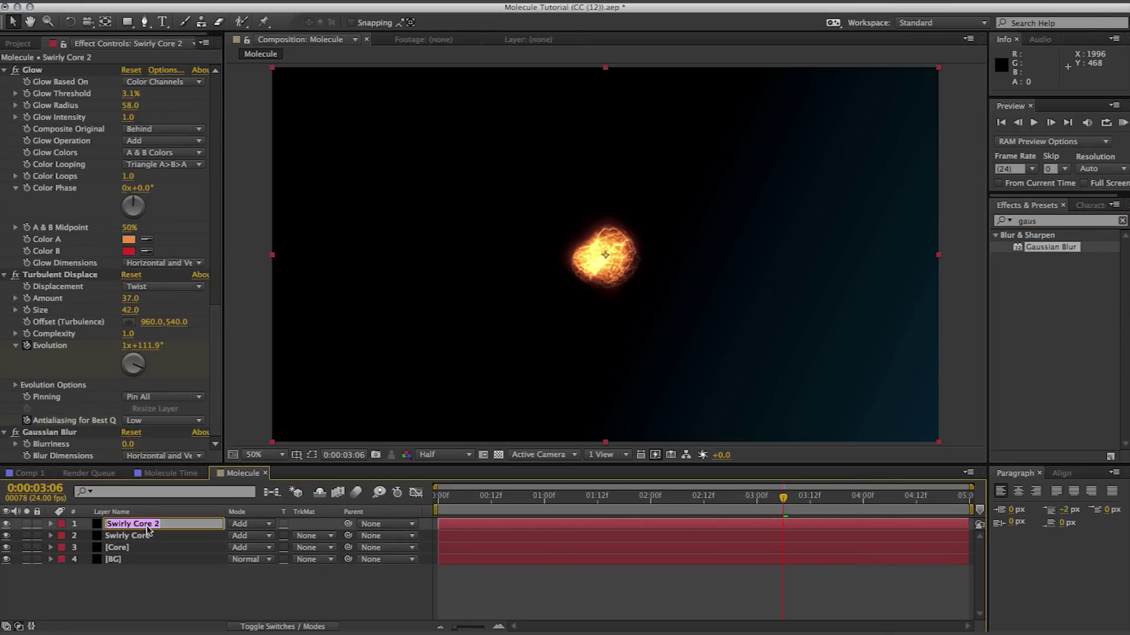
pyautogui.write('Glow Core')
pyautogui.press('Return')
# - Raise the Gaussian Blur blurriness on Glow Core to 51.0
pyautogui.moveTo(129, 450); pyautogui.dragTo(291, 431)
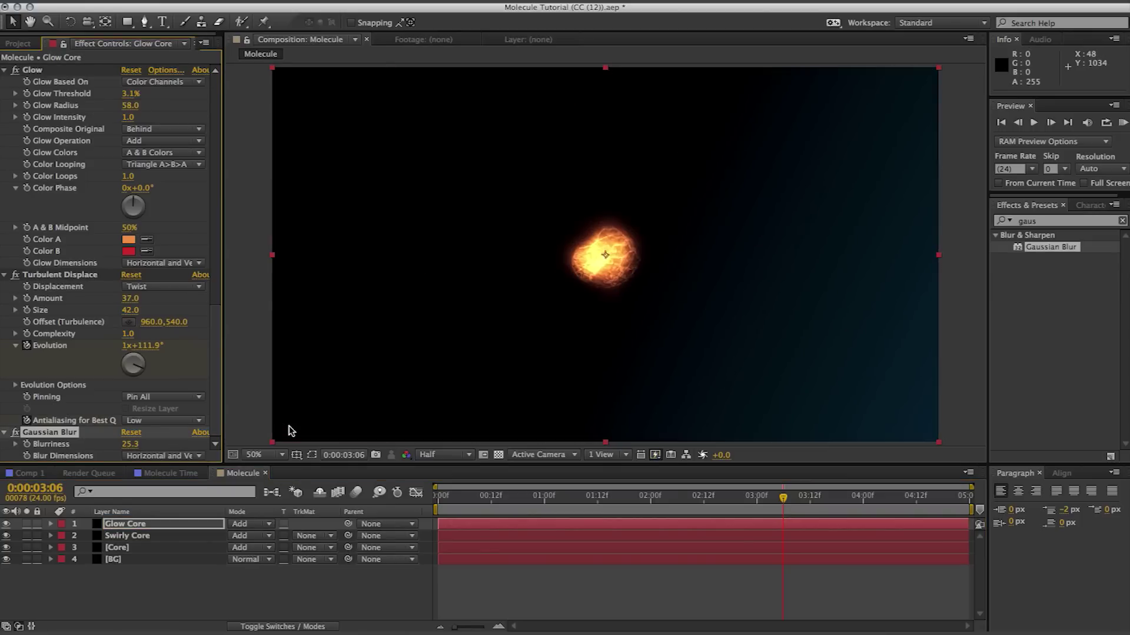
pyautogui.moveTo(130, 445); pyautogui.dragTo(249, 424)
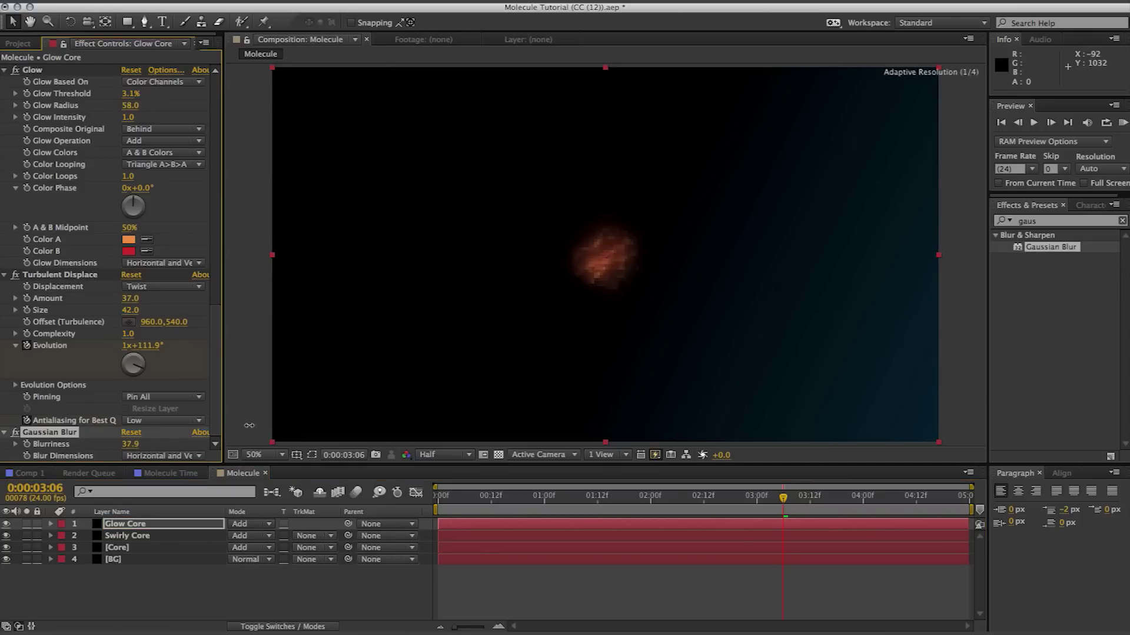
pyautogui.moveTo(316, 407); pyautogui.dragTo(318, 411)
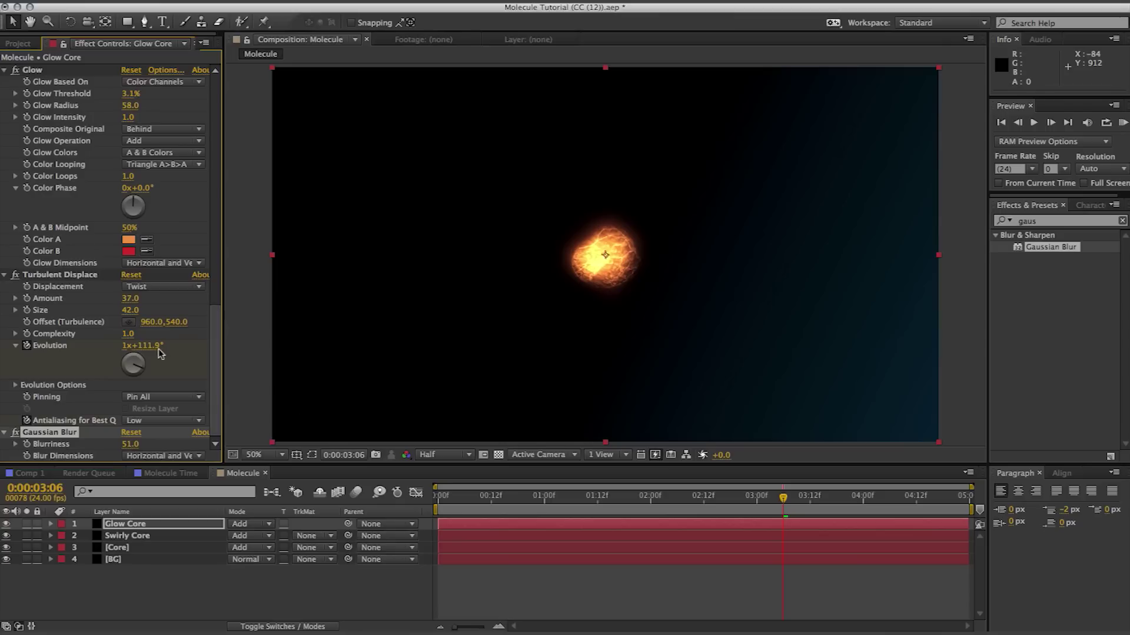
# - Set Glow Core's Glow radius to 256 and its Glow intensity to 5.0
pyautogui.moveTo(131, 106); pyautogui.dragTo(306, 115)
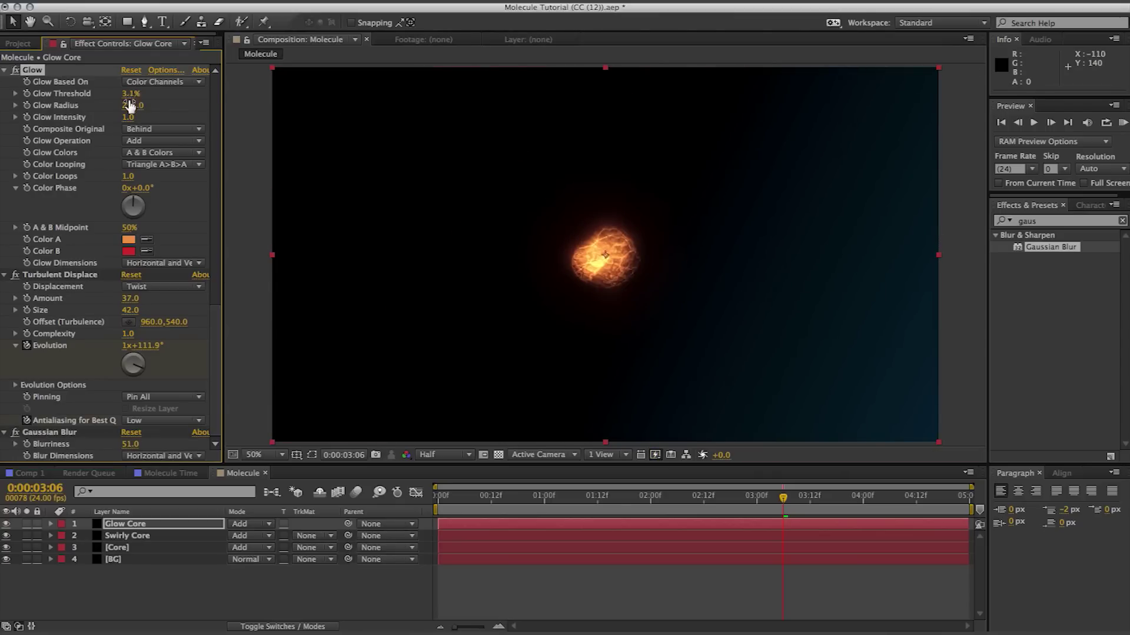
pyautogui.moveTo(128, 117); pyautogui.dragTo(372, 106)
pyautogui.moveTo(566, 95); pyautogui.dragTo(622, 118)
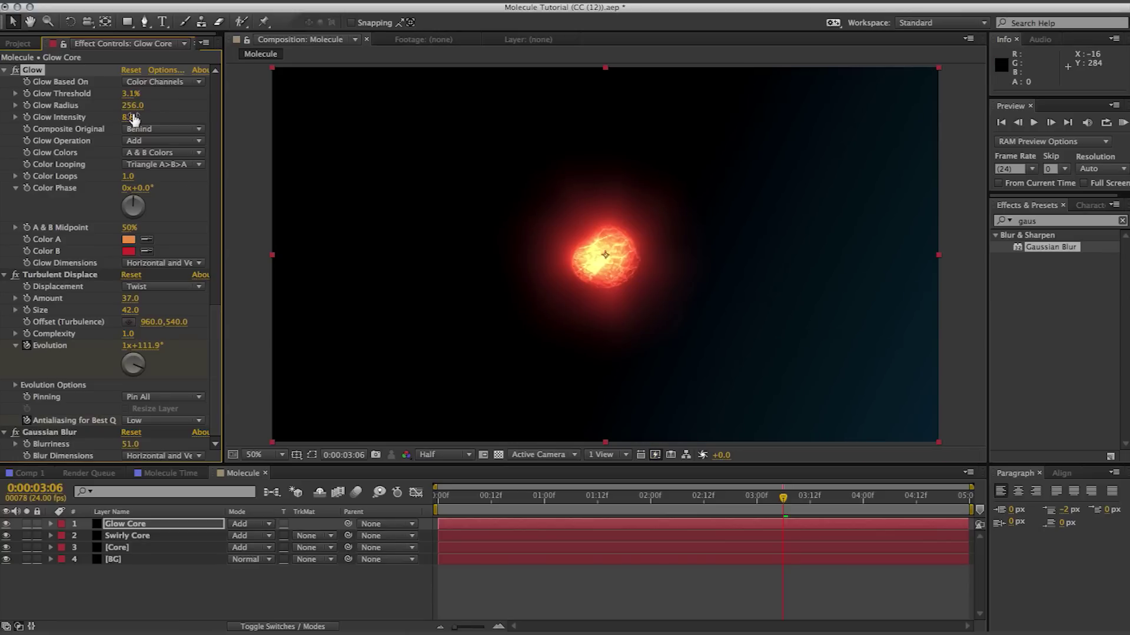
pyautogui.moveTo(131, 117); pyautogui.dragTo(46, 126)
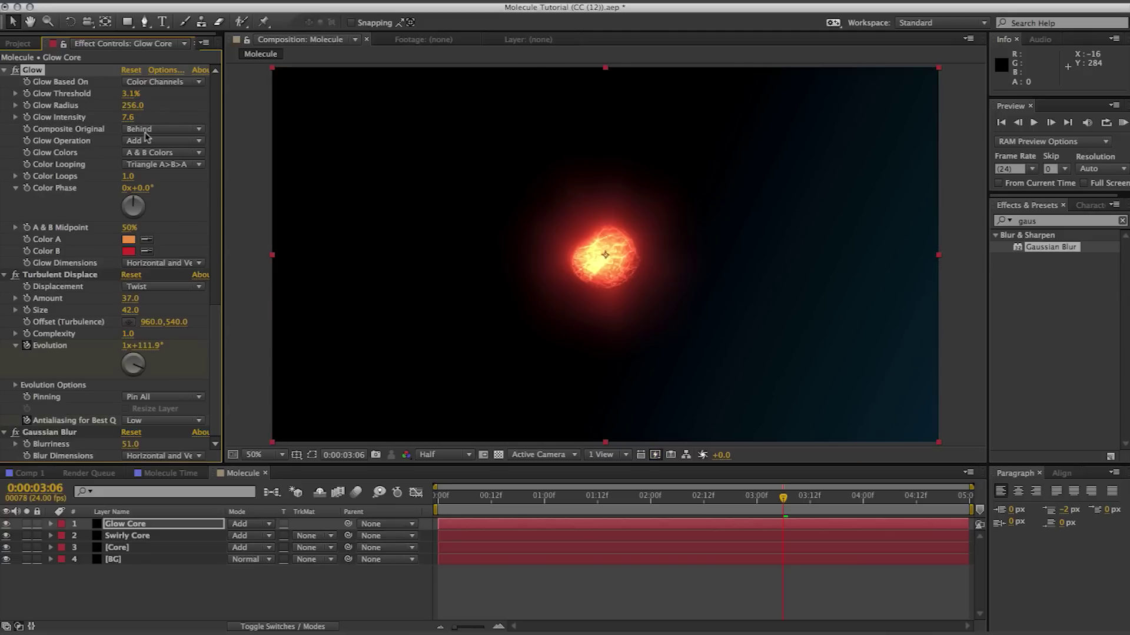
pyautogui.moveTo(130, 117); pyautogui.dragTo(95, 132)
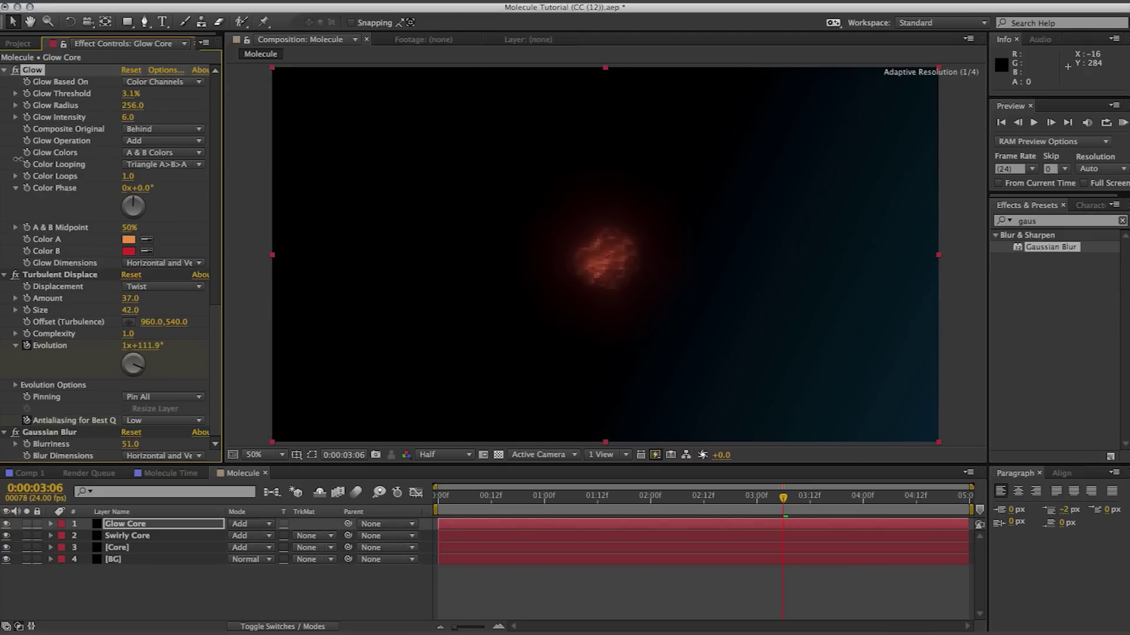
pyautogui.moveTo(2, 184); pyautogui.dragTo(3, 186)
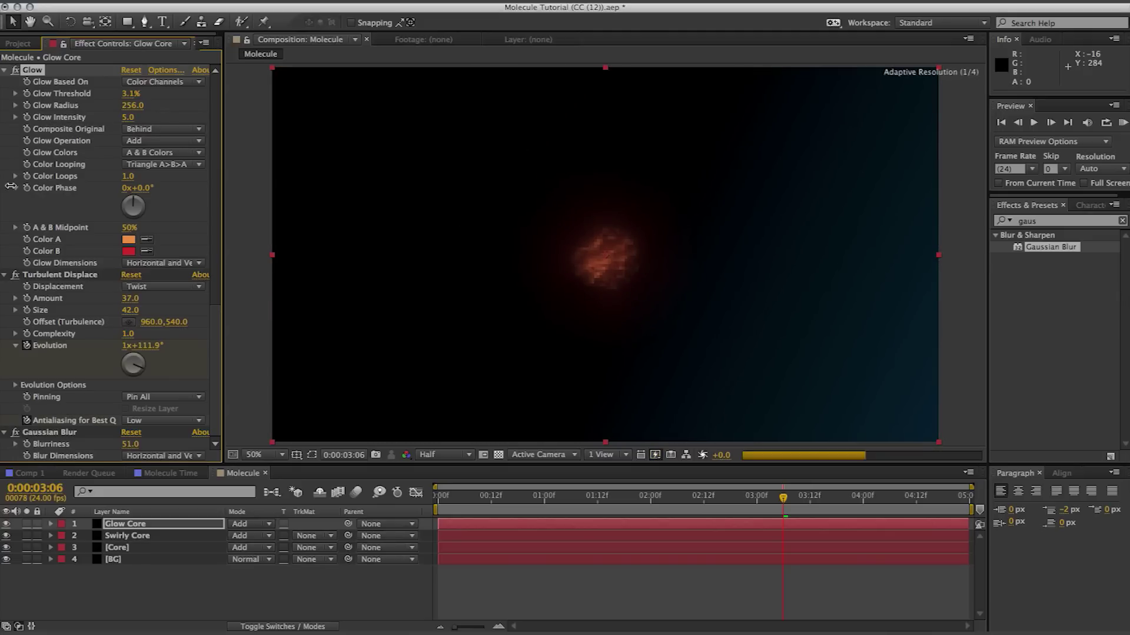
# - Deselect Glow Core, scrub the animation to 0:00:01:19, and look at the Molecule Time composition for reference before returning to Molecule
pyautogui.click(969, 369)
pyautogui.moveTo(457, 505); pyautogui.dragTo(629, 504)
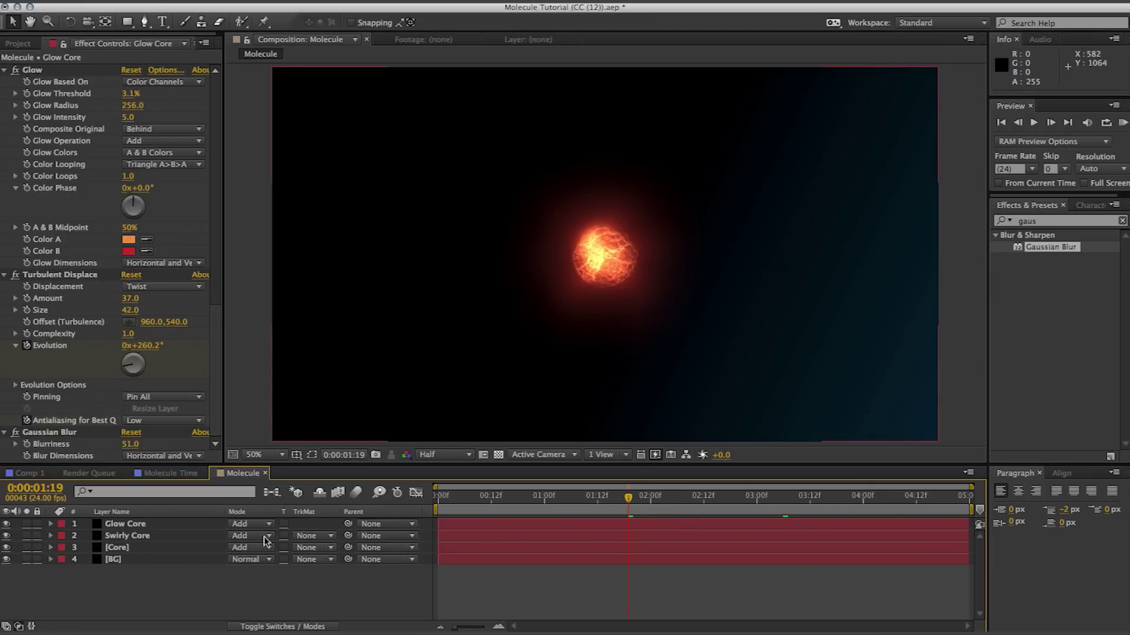
pyautogui.click(171, 473)
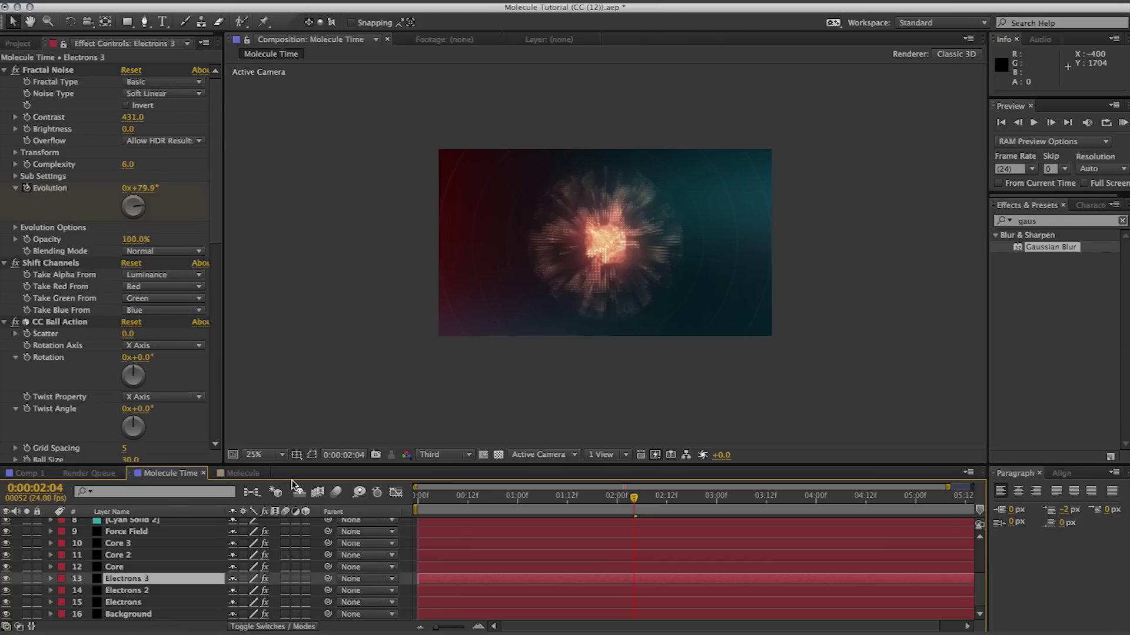
pyautogui.click(247, 473)
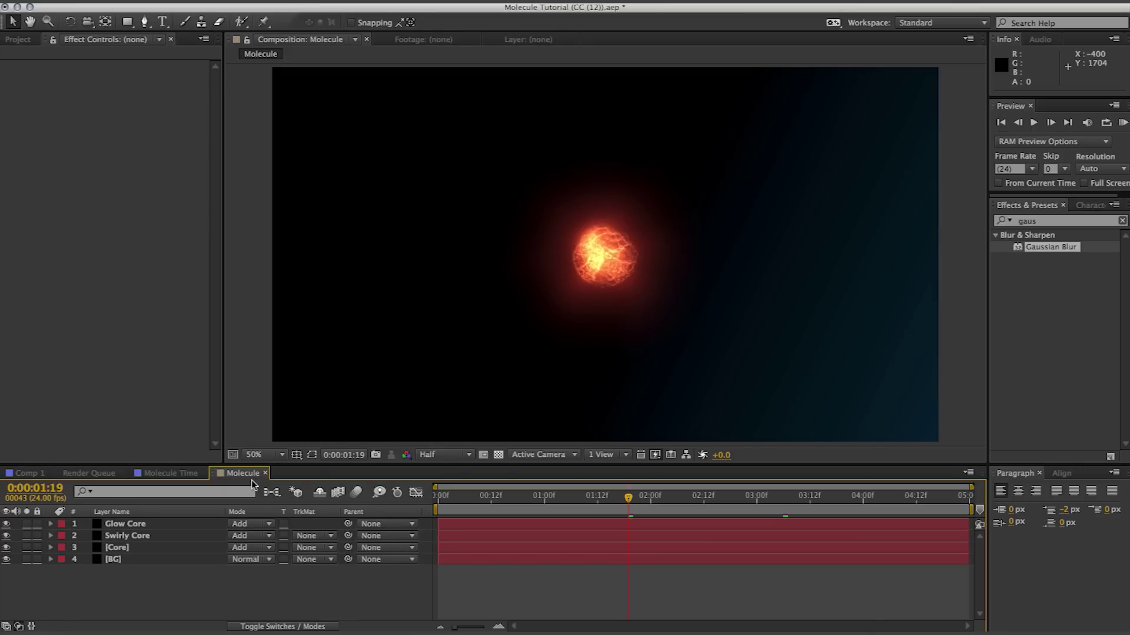
# - Create a black 1920 x 1080 px solid layer named Electrons in the Molecule composition
pyautogui.press('super+y')
pyautogui.write('Electrons')
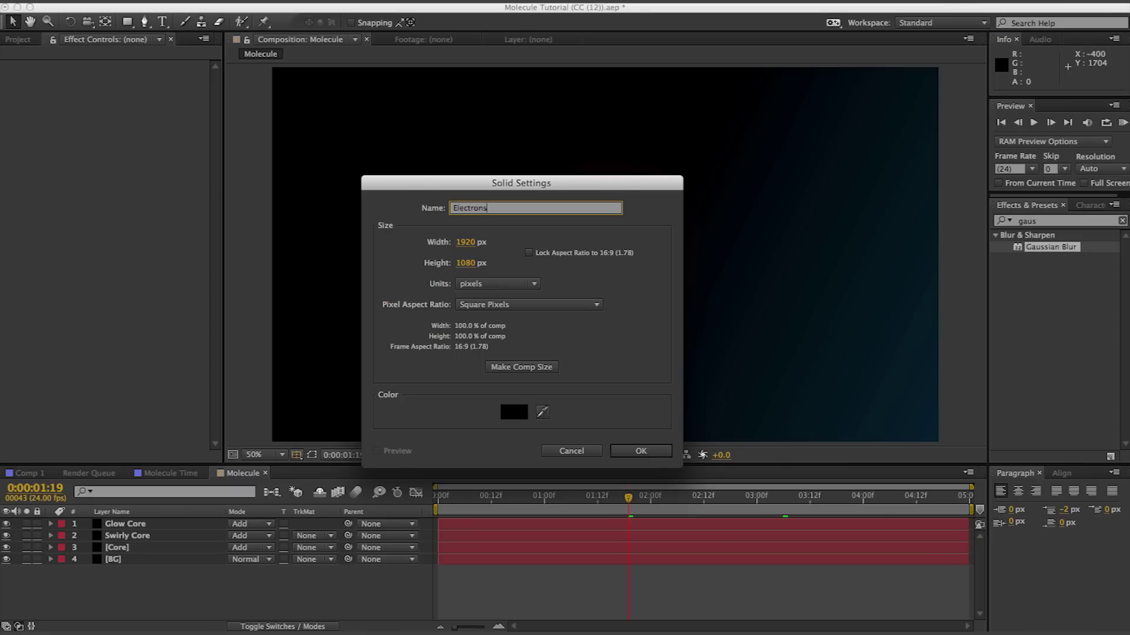
pyautogui.press('Return')
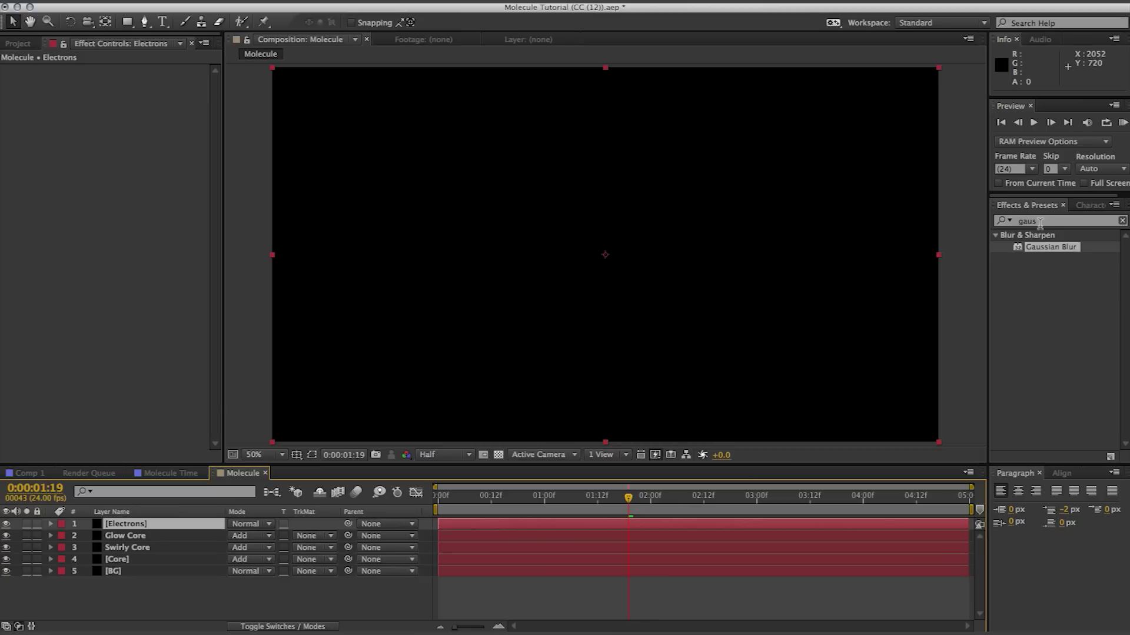
# - Add Fractal Noise to the Electrons layer and raise its contrast to 290
pyautogui.click(1047, 221)
pyautogui.write('fract')
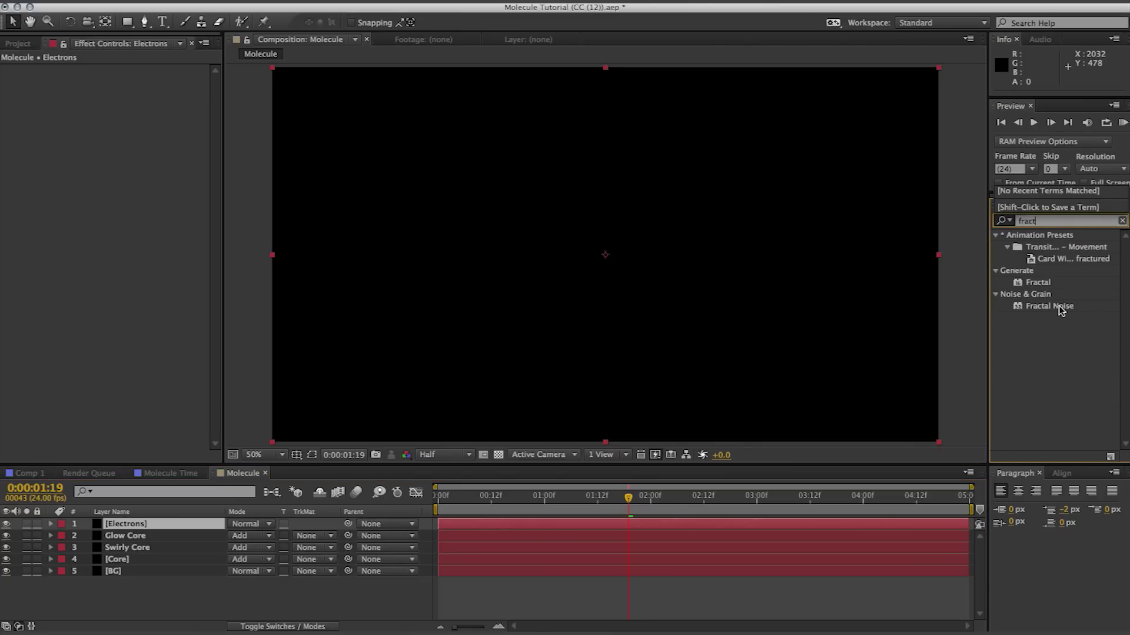
pyautogui.moveTo(1057, 305); pyautogui.dragTo(638, 305)
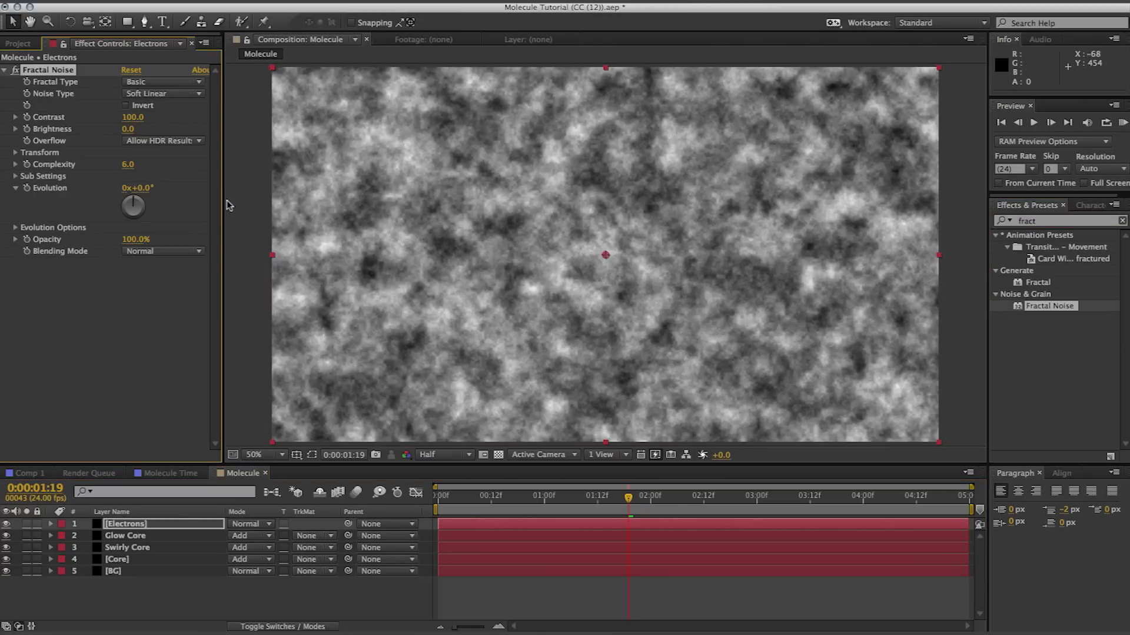
pyautogui.moveTo(133, 117); pyautogui.dragTo(268, 117)
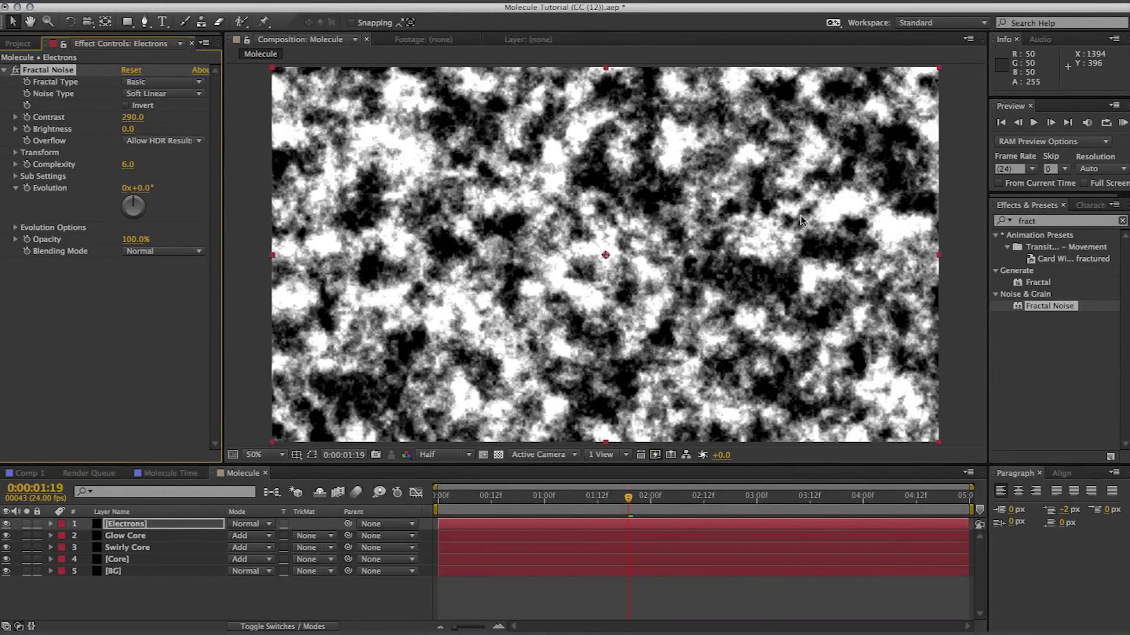
# - Add Shift Channels to the Electrons layer and take its alpha from Luminance
pyautogui.click(1053, 221)
pyautogui.write('shi')
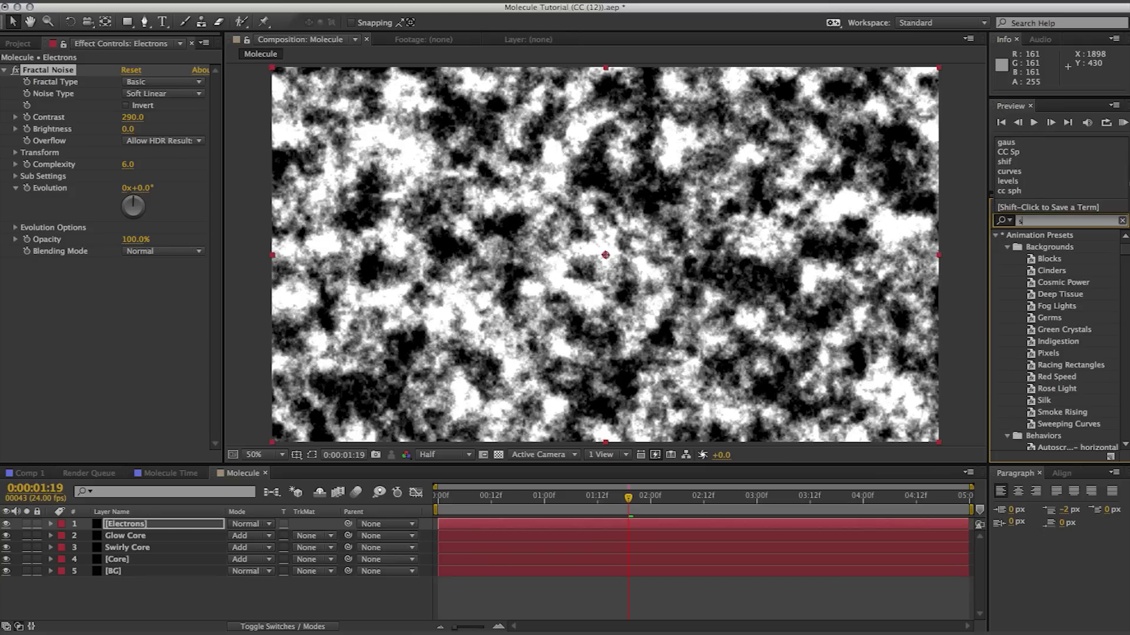
pyautogui.moveTo(1046, 299); pyautogui.dragTo(588, 144)
pyautogui.click(168, 277)
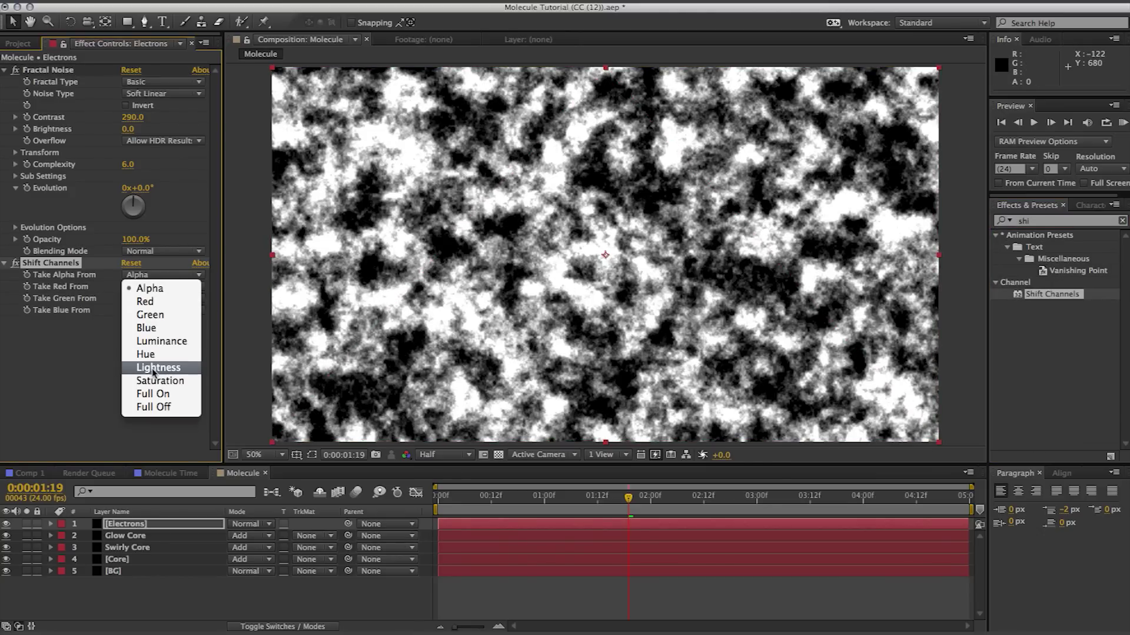
pyautogui.click(158, 367)
pyautogui.click(156, 274)
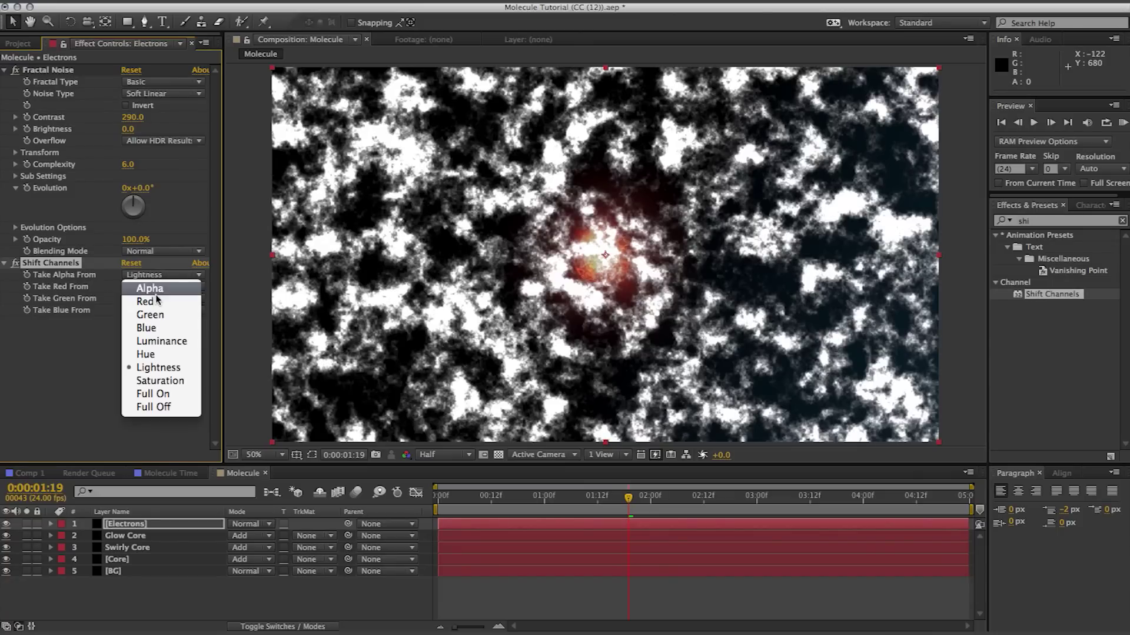
pyautogui.click(161, 341)
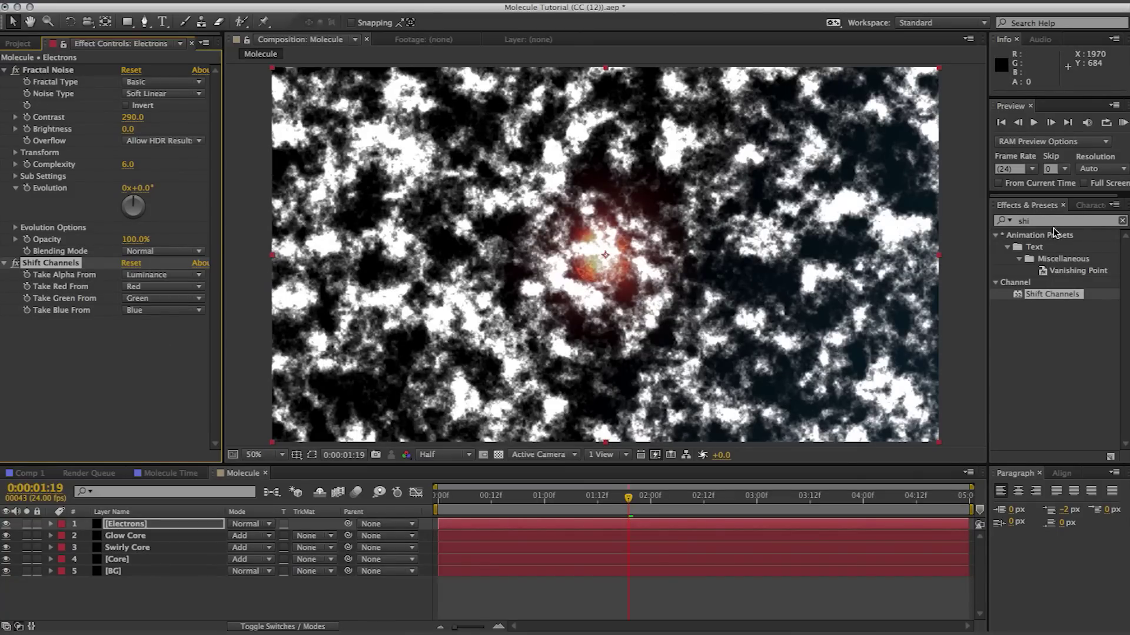
# - Add CC Ball Action to the Electrons layer and reduce the ball size to 35
pyautogui.press('super+5')
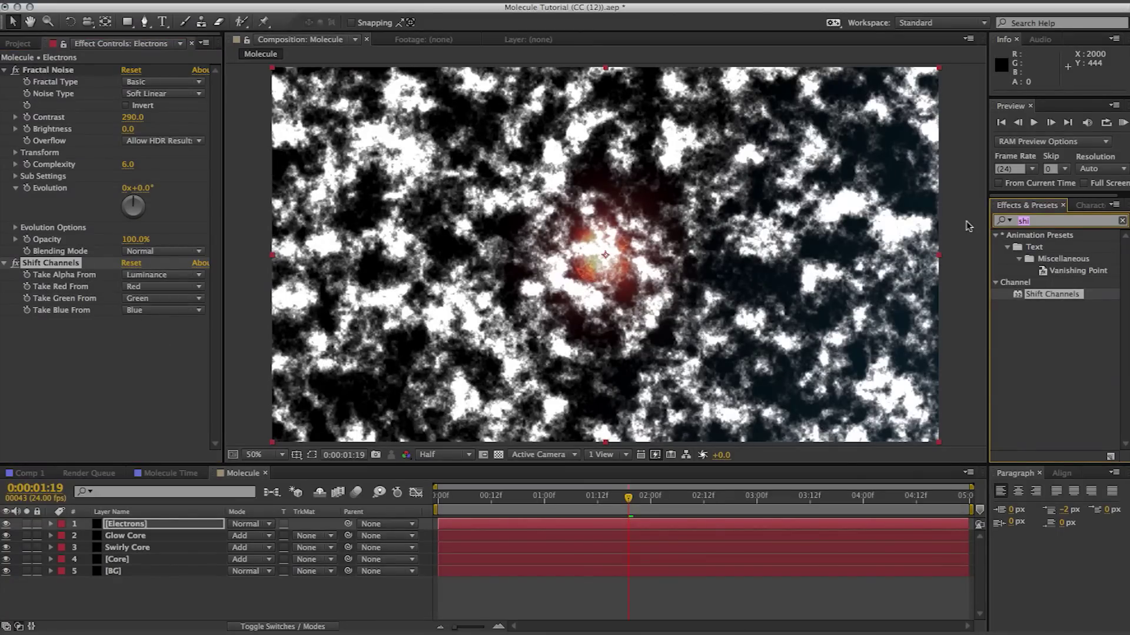
pyautogui.write('ball')
pyautogui.press('Return')
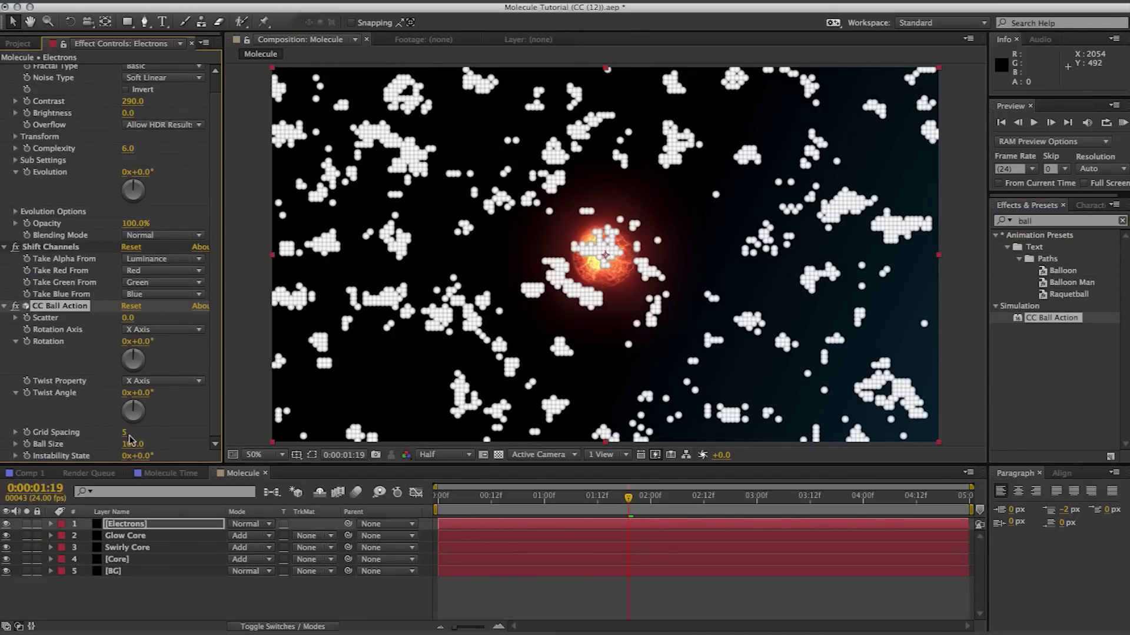
pyautogui.moveTo(130, 444)
pyautogui.mouseDown()
pyautogui.moveTo(106, 444)
pyautogui.moveTo(111, 452)
pyautogui.mouseUp()
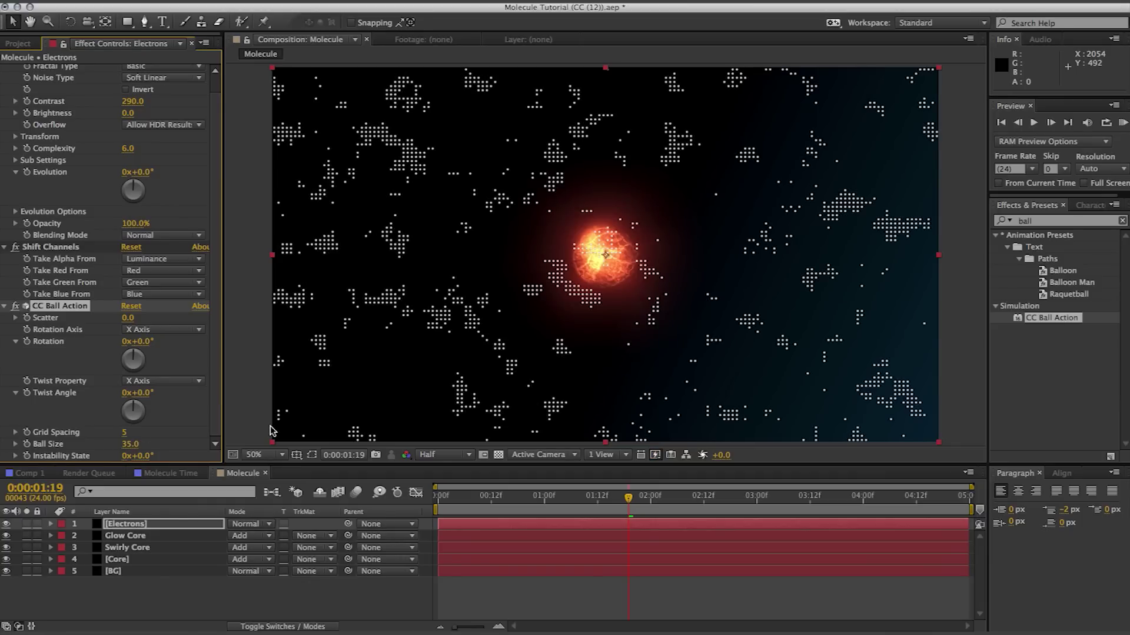
# - Add a Fill effect to the Electrons layer and change its color to a light orange
pyautogui.click(1014, 221)
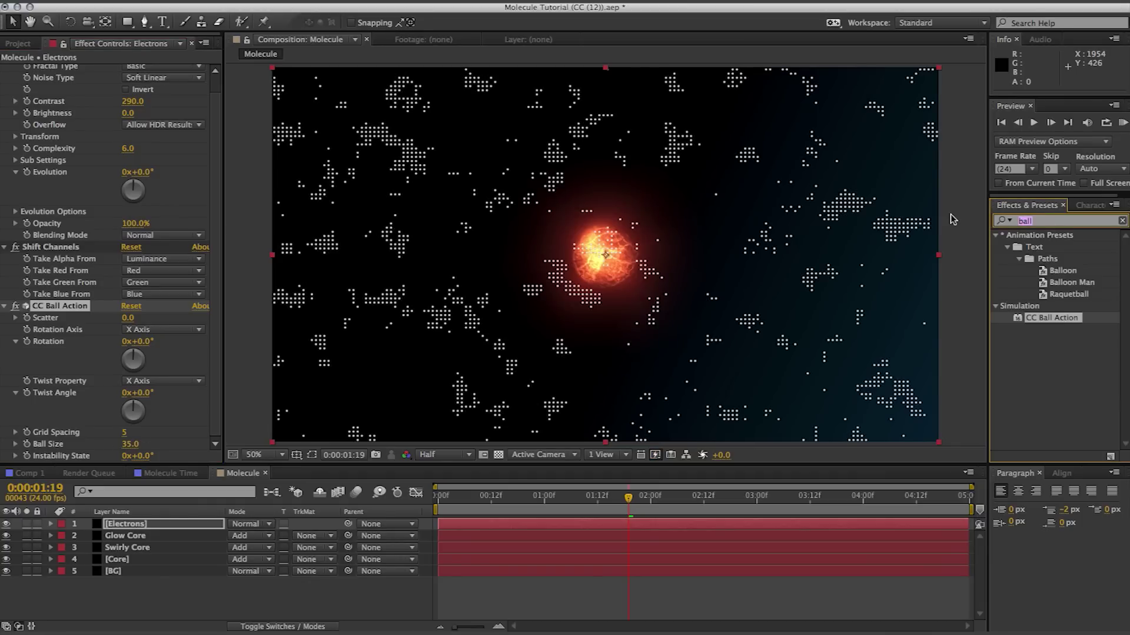
pyautogui.write('fill')
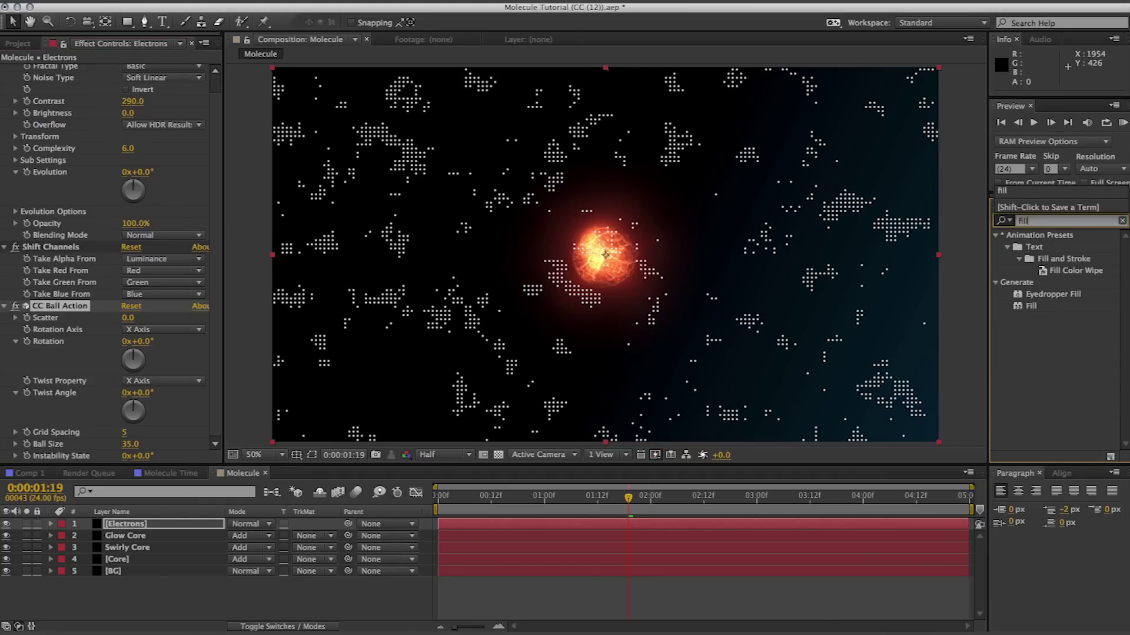
pyautogui.moveTo(1031, 306); pyautogui.dragTo(708, 324)
pyautogui.click(128, 408)
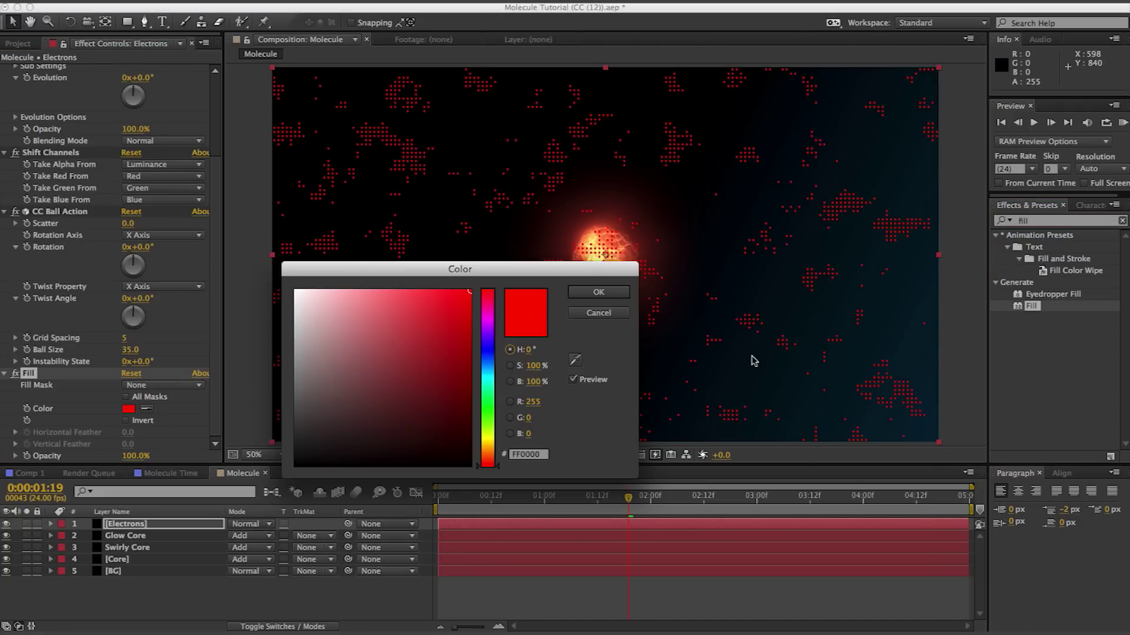
pyautogui.click(484, 448)
pyautogui.moveTo(423, 386); pyautogui.dragTo(387, 294)
pyautogui.click(599, 292)
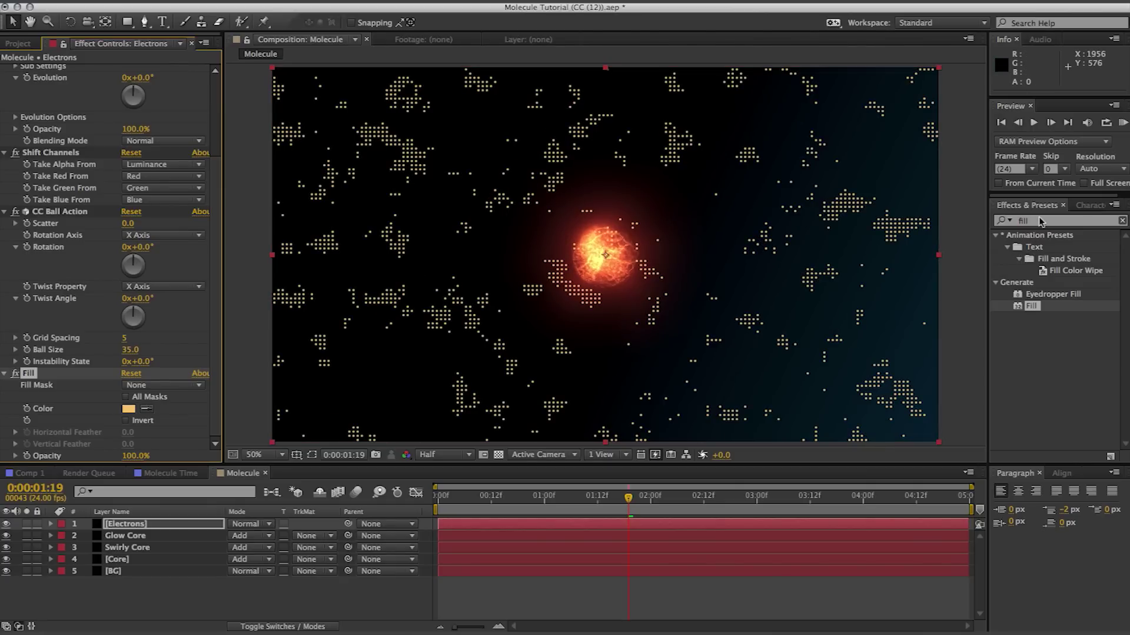
# - Add CC Sphere to the Electrons layer and enlarge its radius to 321
pyautogui.click(1035, 221)
pyautogui.write('cc sph')
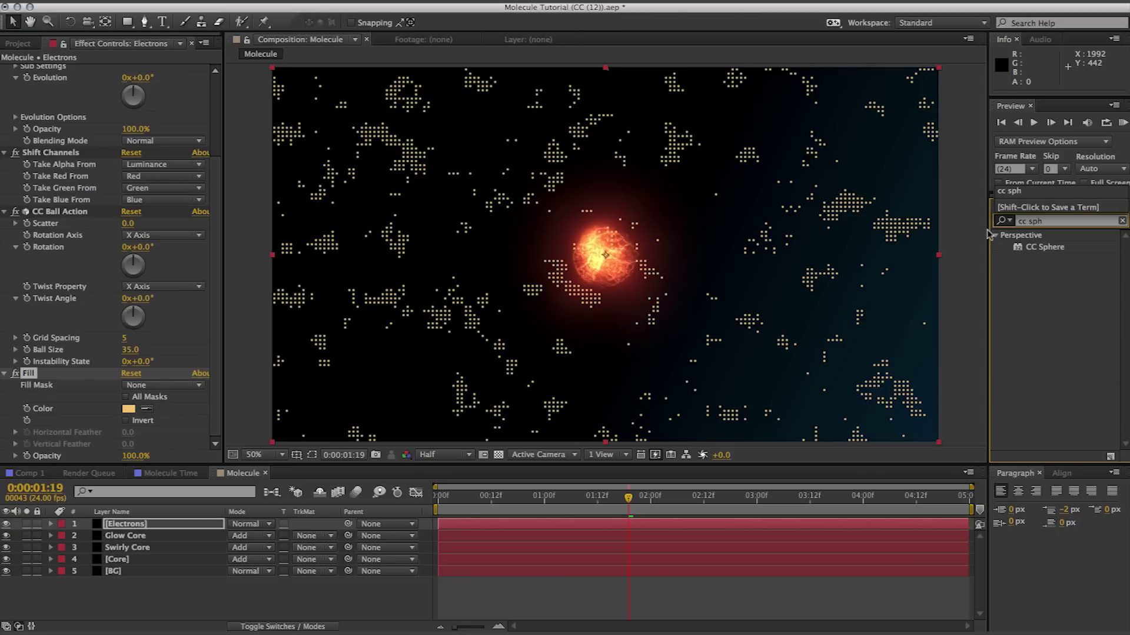
pyautogui.moveTo(1045, 247); pyautogui.dragTo(411, 383)
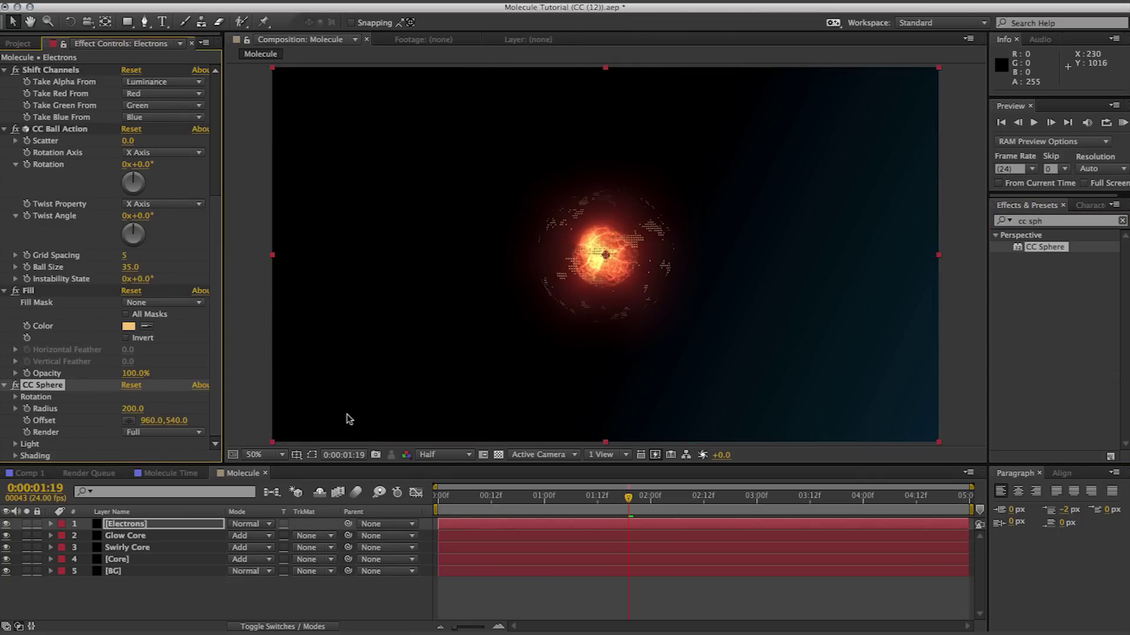
pyautogui.moveTo(148, 409); pyautogui.dragTo(208, 400)
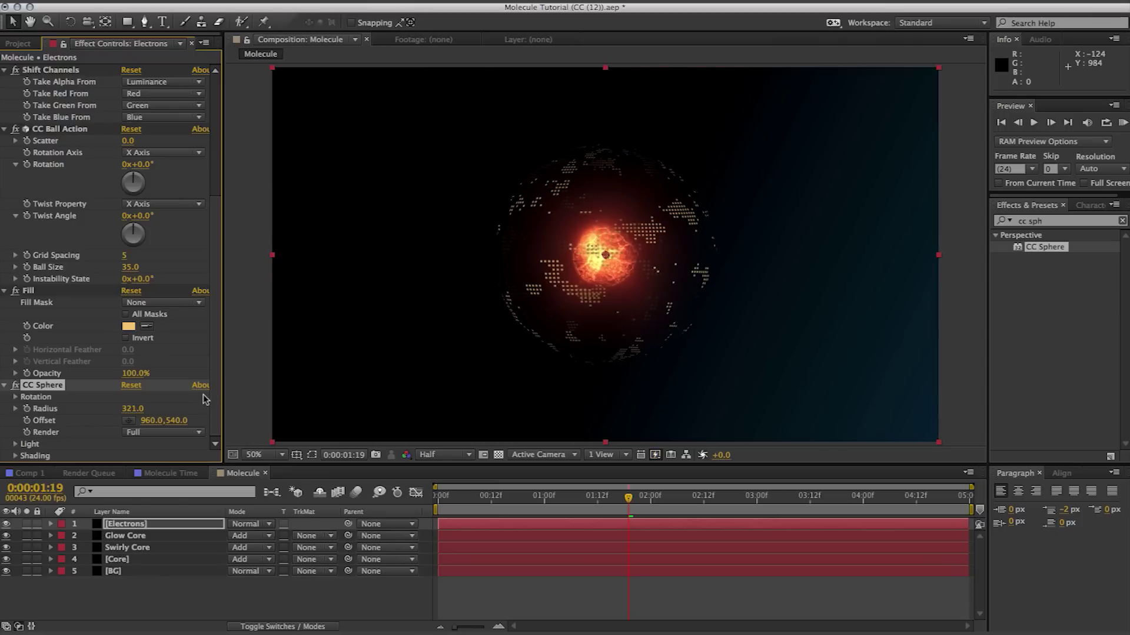
# - Set the CC Sphere shading on the Electrons layer to ambient 100, diffuse 0 and specular 0
pyautogui.click(15, 456)
pyautogui.click(132, 362)
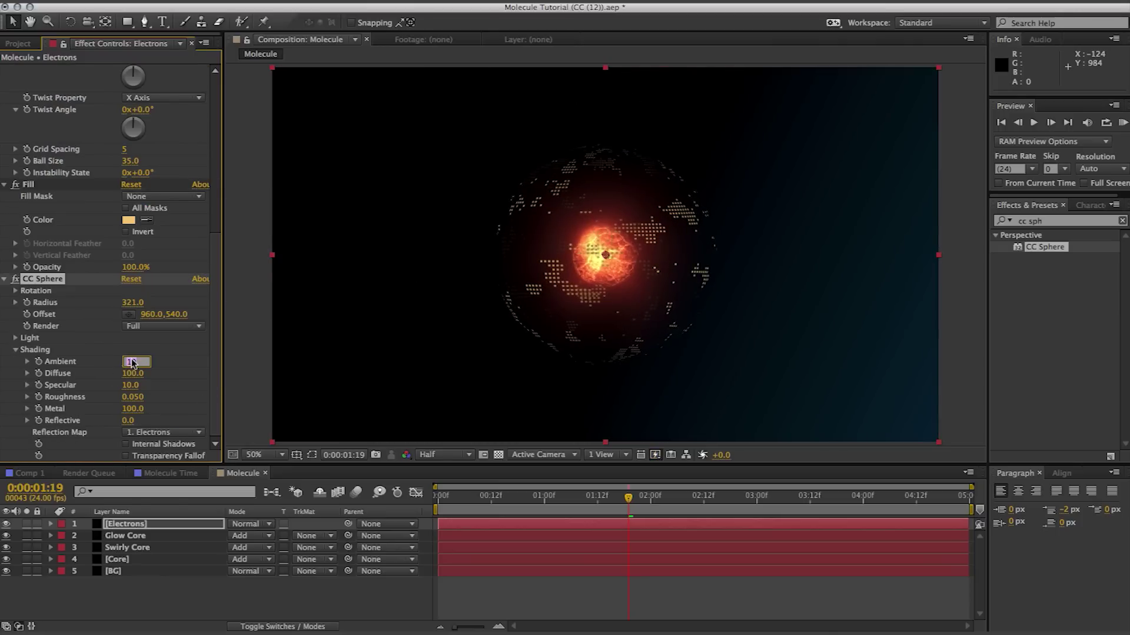
pyautogui.write('100')
pyautogui.press('Tab')
pyautogui.write('0')
pyautogui.press('Tab')
pyautogui.write('0')
pyautogui.click(237, 376)
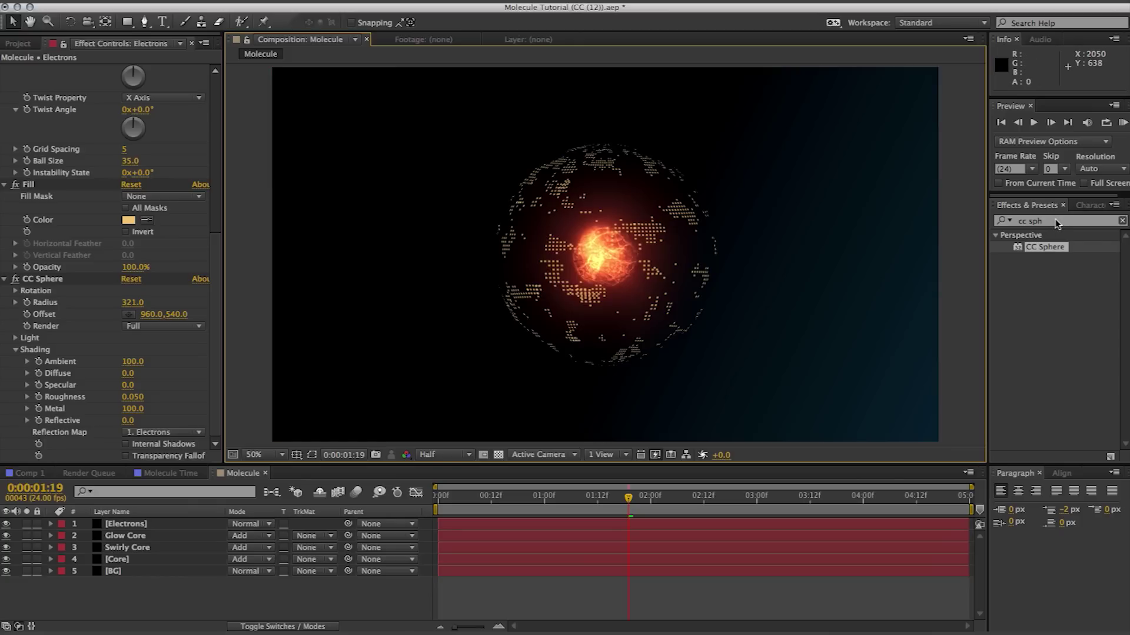
# - Reduce the CC Ball Action ball size on the Electrons layer to 20
pyautogui.scroll(1, 156, 228)
pyautogui.scroll(1, 157, 228)
pyautogui.moveTo(135, 202); pyautogui.dragTo(126, 206)
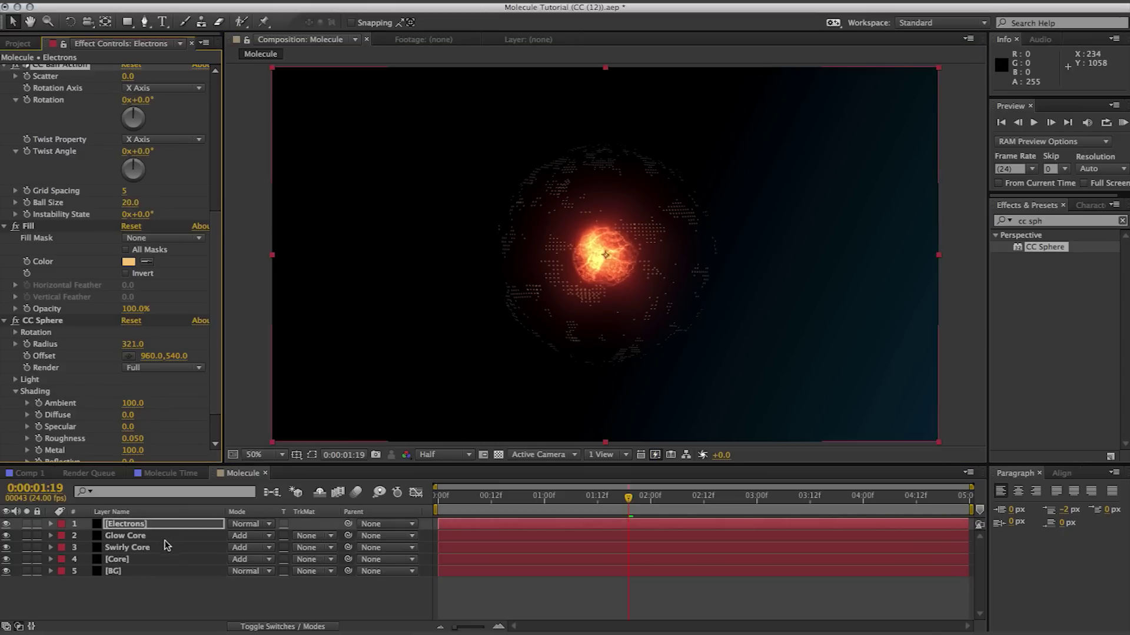
# - Duplicate the Electrons layer and name the copy Electron Burst
pyautogui.click(155, 525)
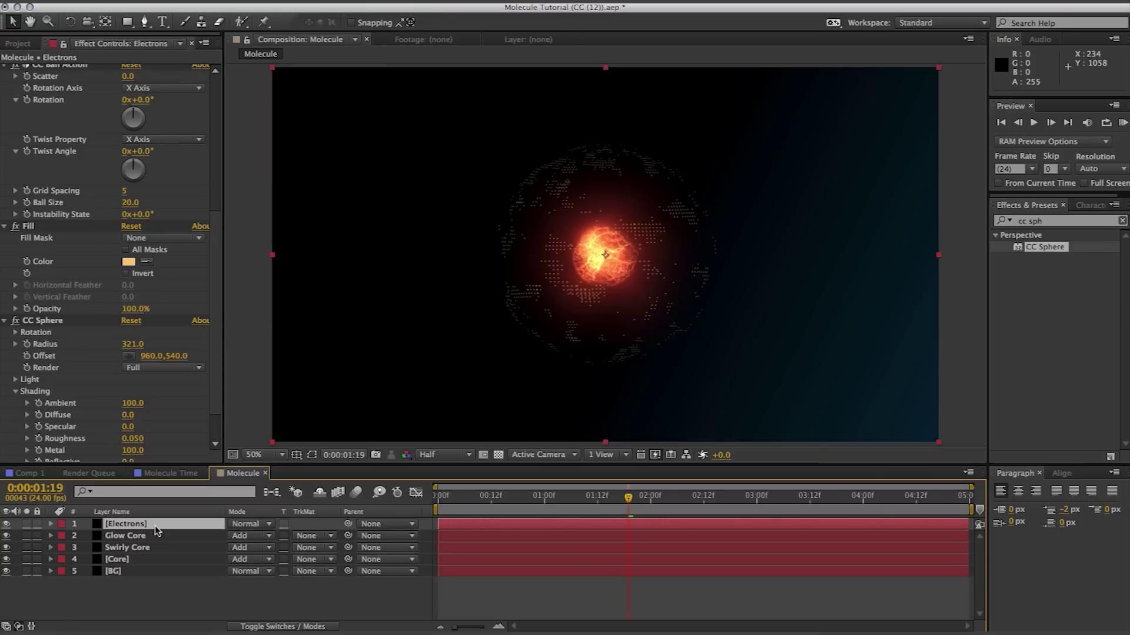
pyautogui.hotkey('ctrl', 'd')
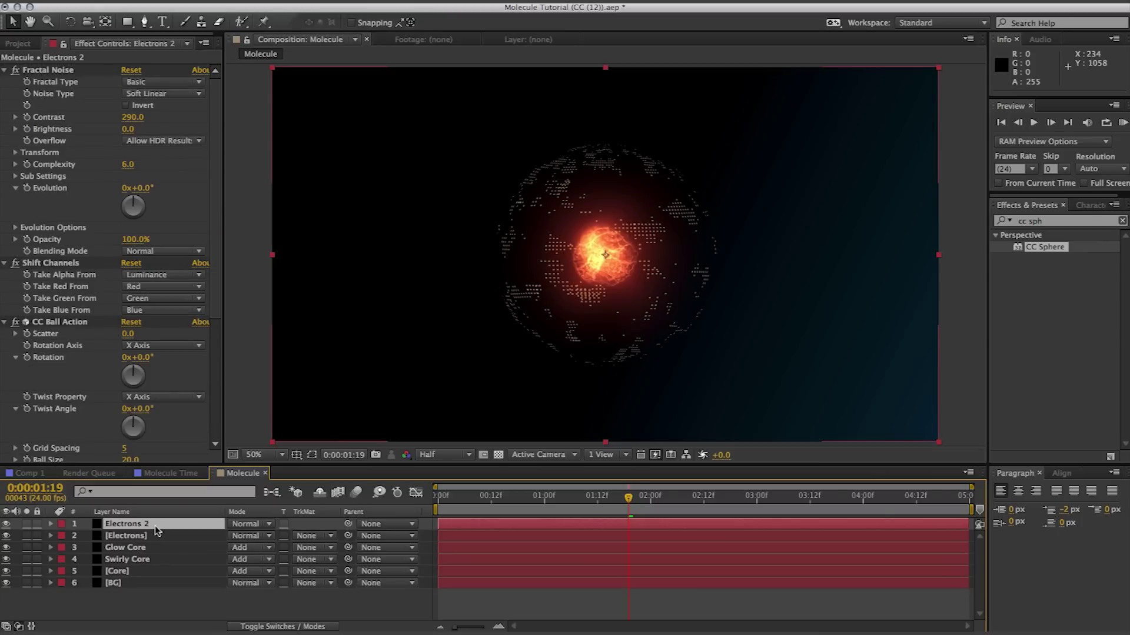
pyautogui.press('Return')
pyautogui.write('Elec')
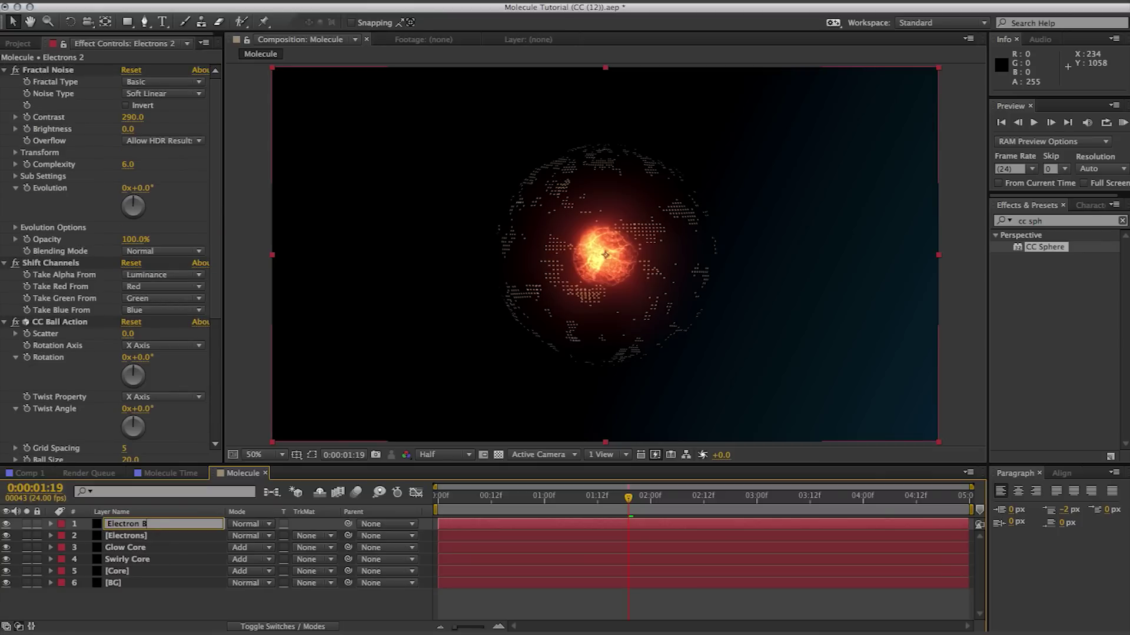
pyautogui.click(190, 607)
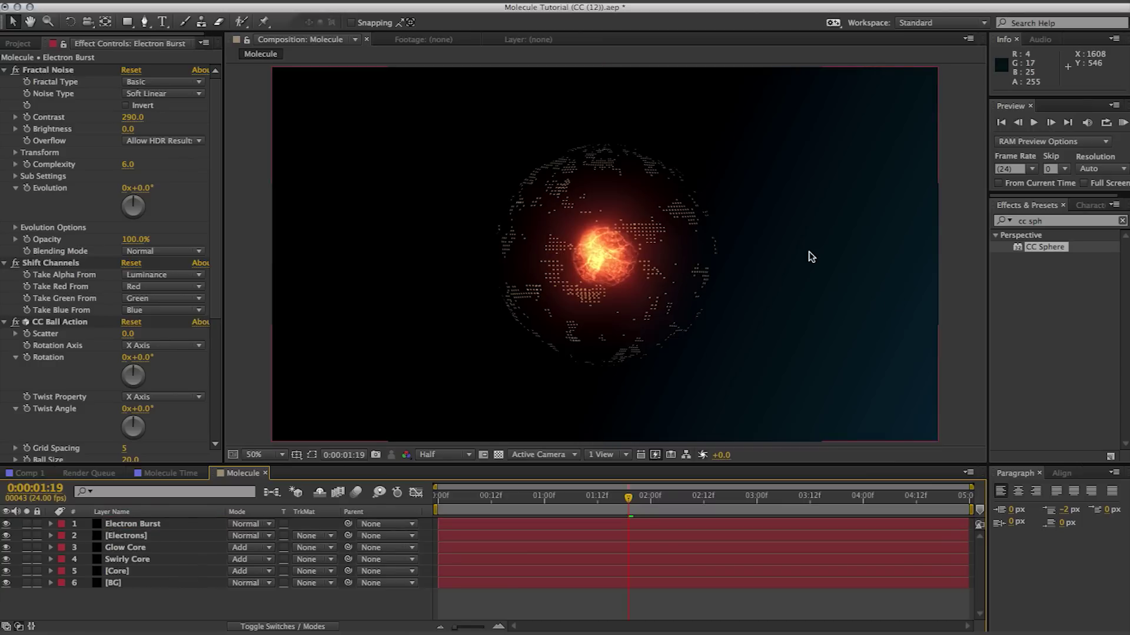
# - Add CC Radial Blur to the Electron Burst layer with type Fading Zoom and an amount of -51
pyautogui.click(1061, 222)
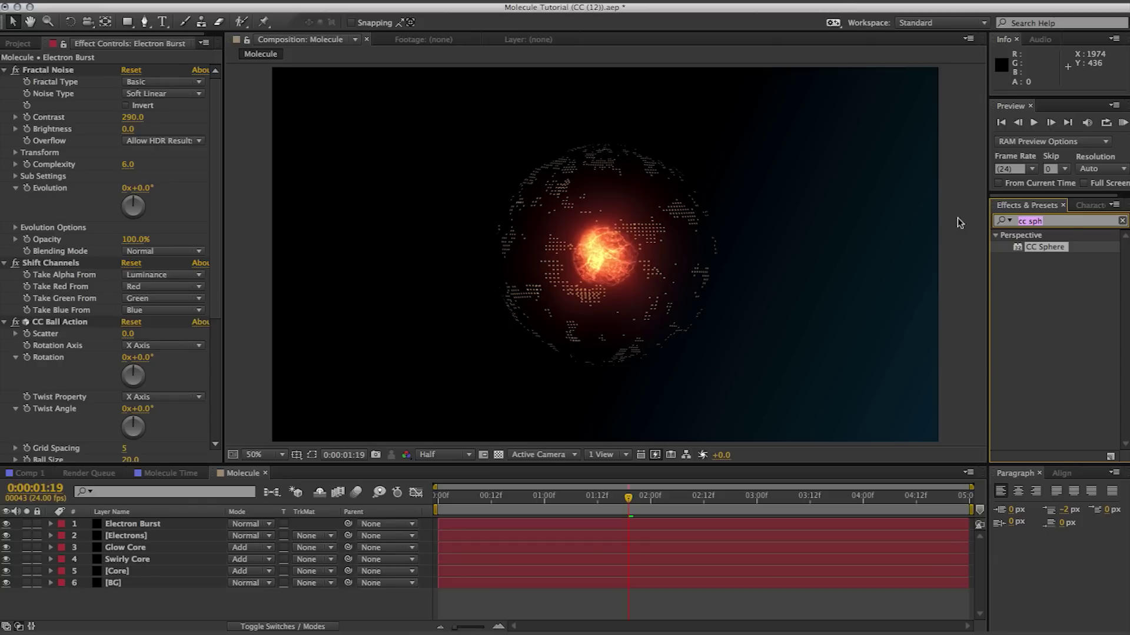
pyautogui.press('BackSpace')
pyautogui.write('radial')
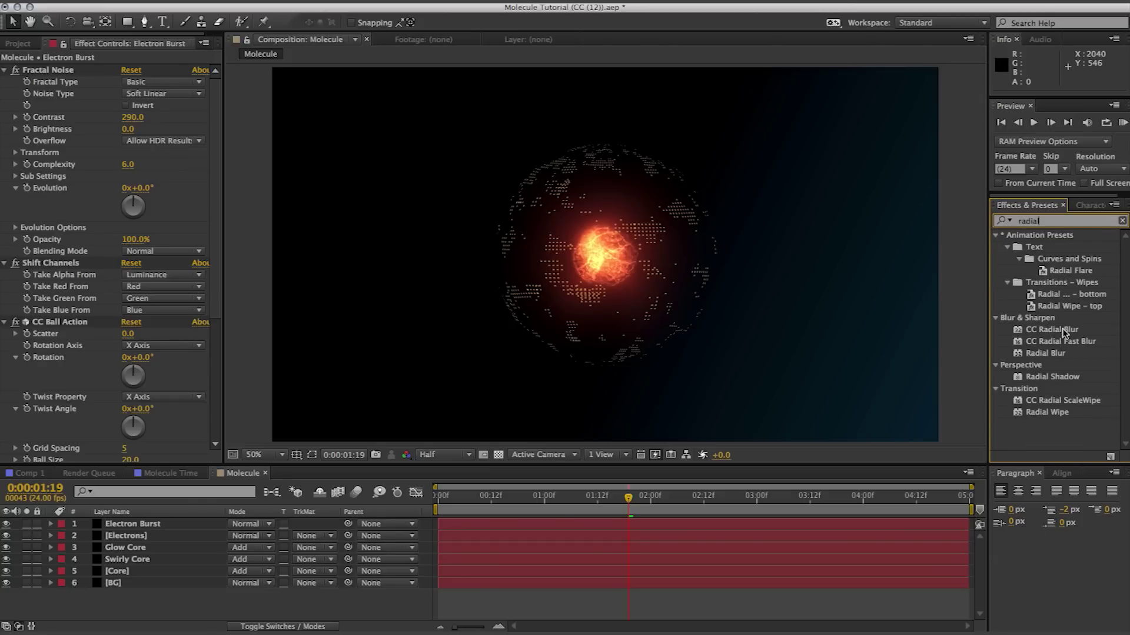
pyautogui.moveTo(1059, 329); pyautogui.dragTo(151, 524)
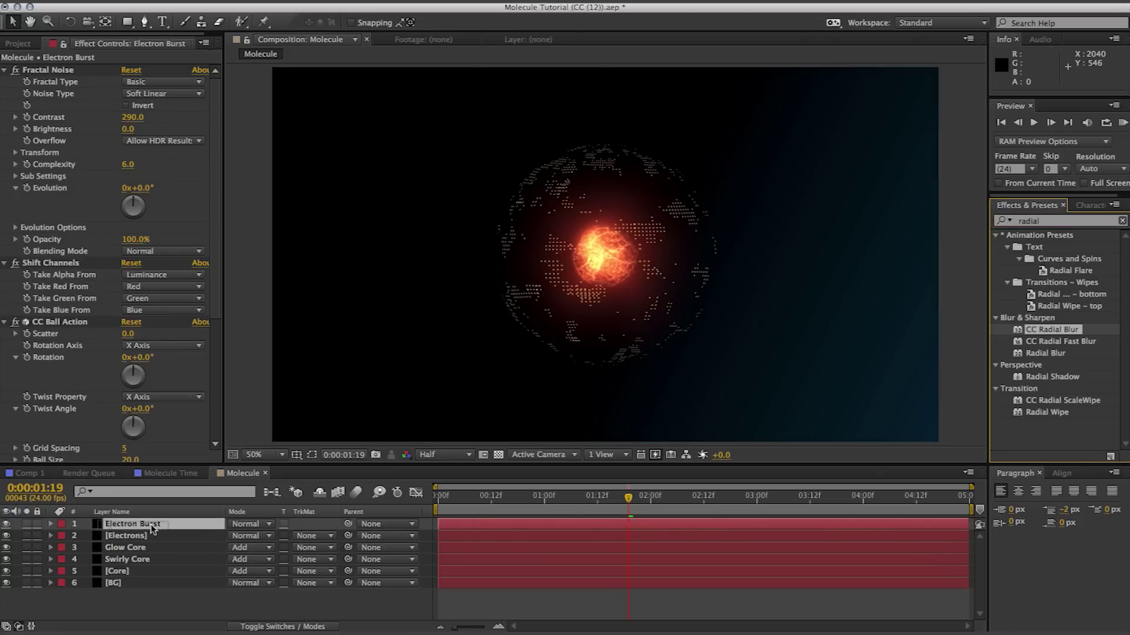
pyautogui.click(152, 425)
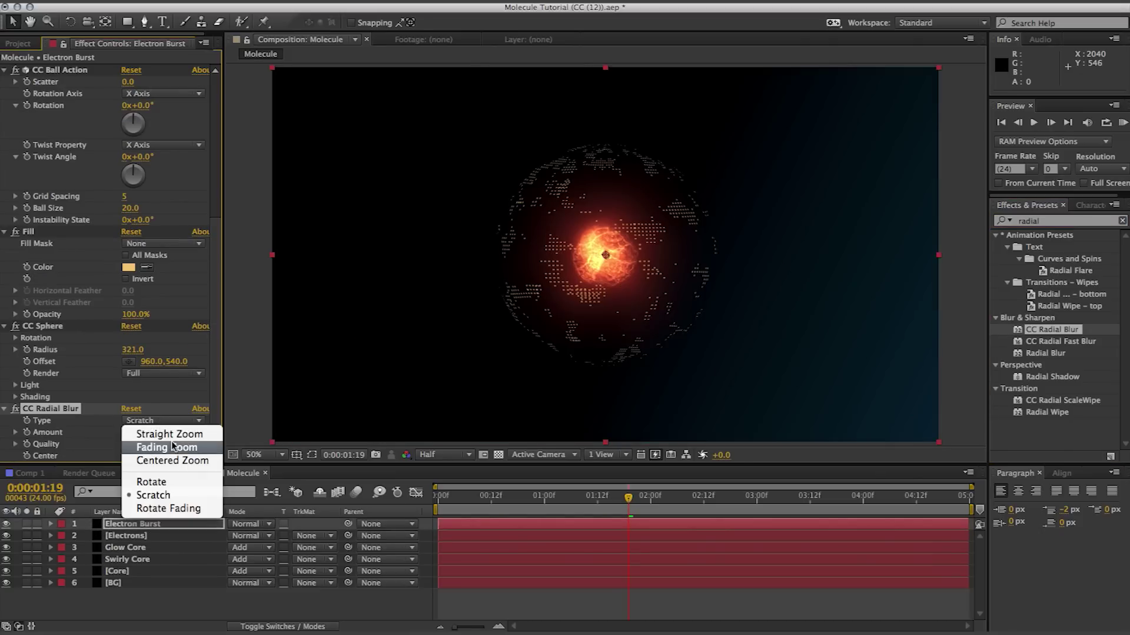
pyautogui.click(134, 445)
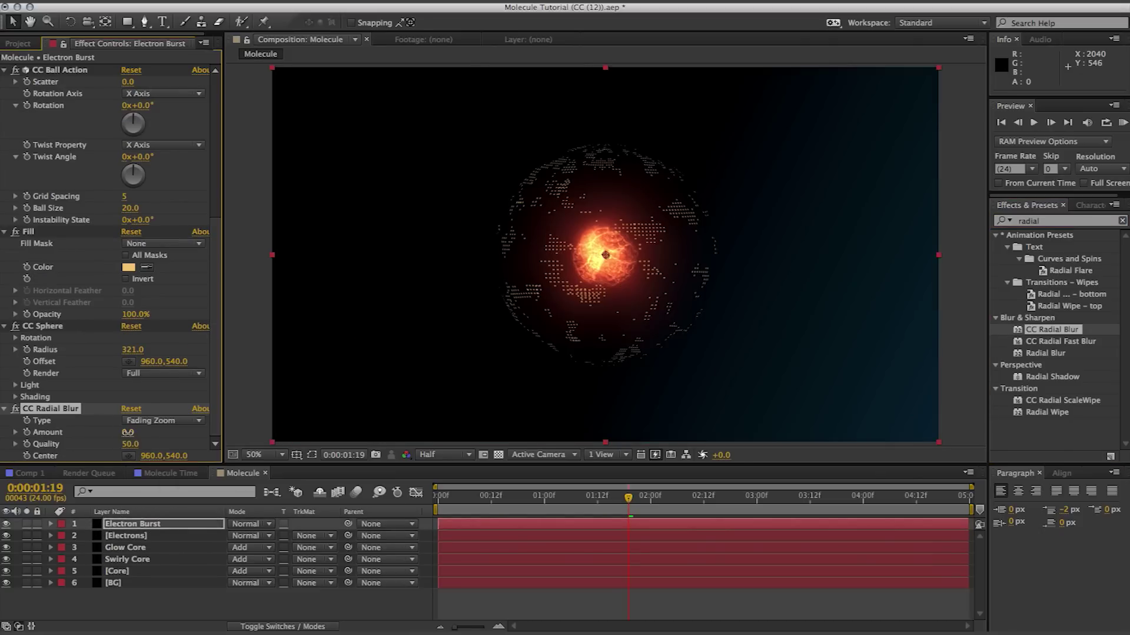
pyautogui.moveTo(128, 433); pyautogui.dragTo(119, 433)
pyautogui.moveTo(131, 433); pyautogui.dragTo(119, 441)
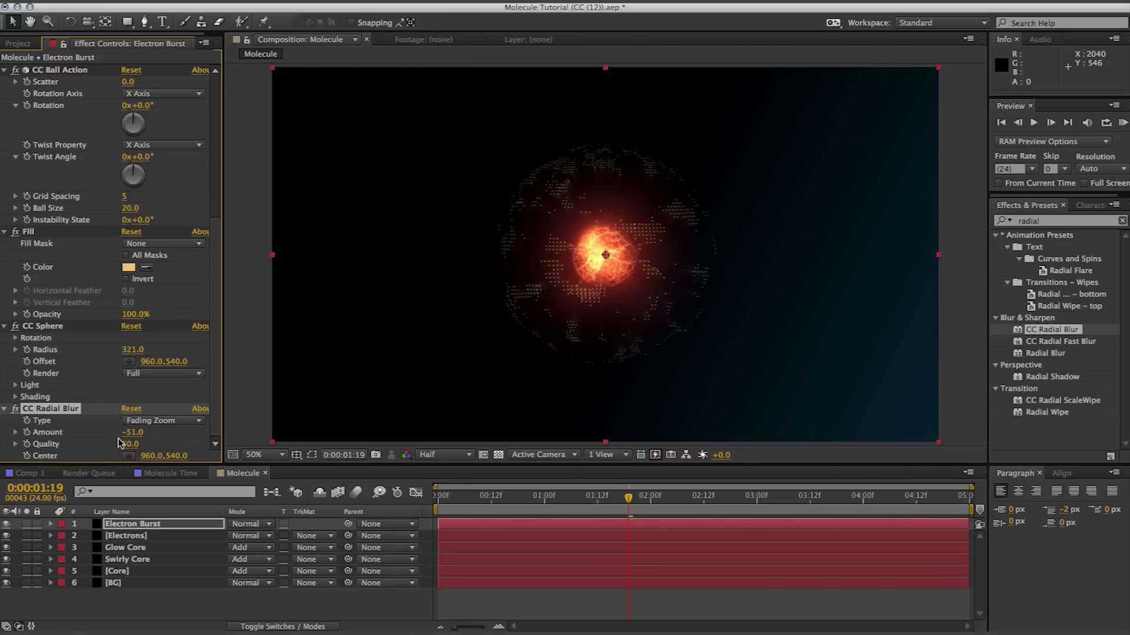
# - Change the blending mode of both the Electron Burst and Electrons layers to Add
pyautogui.keyDown('shift'); pyautogui.click(220, 533); pyautogui.keyUp('shift')
pyautogui.click(247, 535)
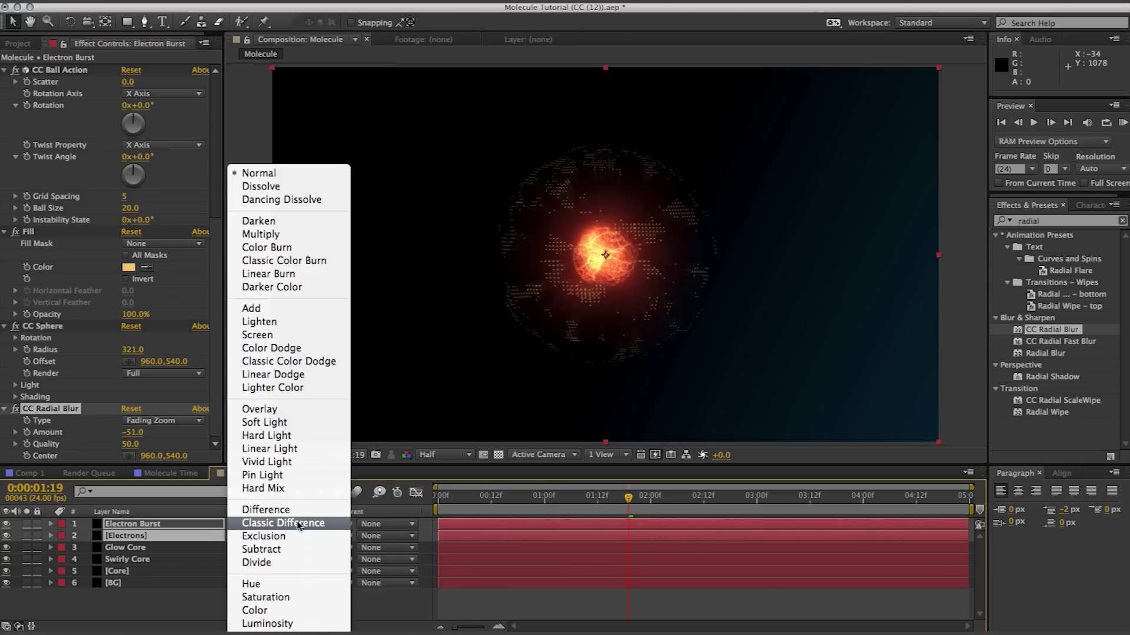
pyautogui.click(269, 307)
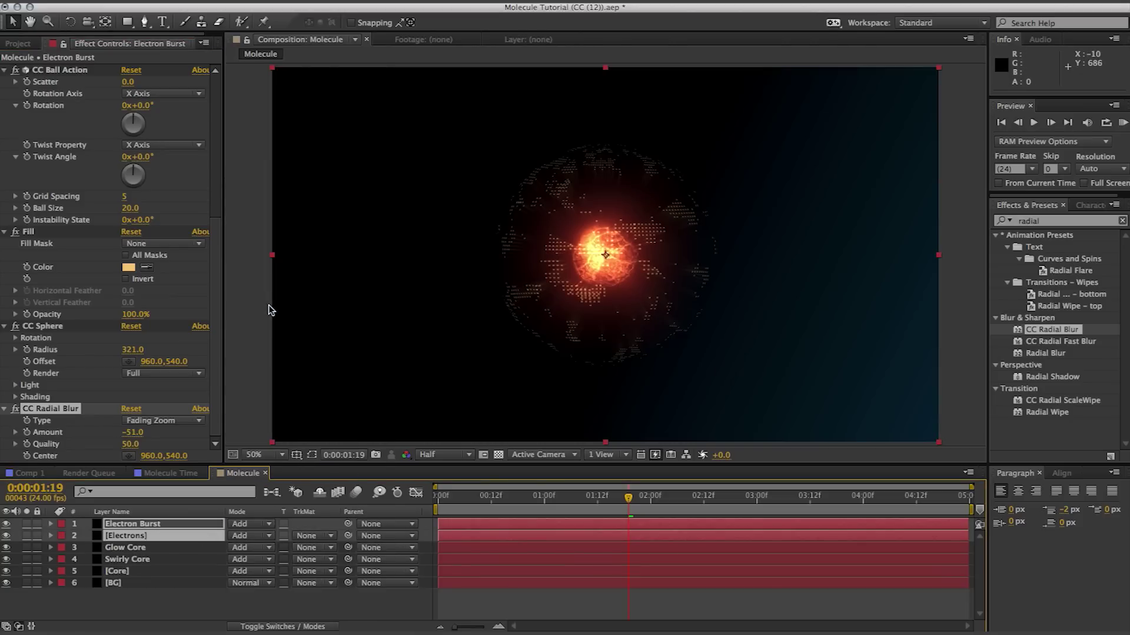
pyautogui.click(260, 380)
# - Duplicate the Electron Burst layer to intensify the radial rays around the core
pyautogui.press('.')
pyautogui.press('.')
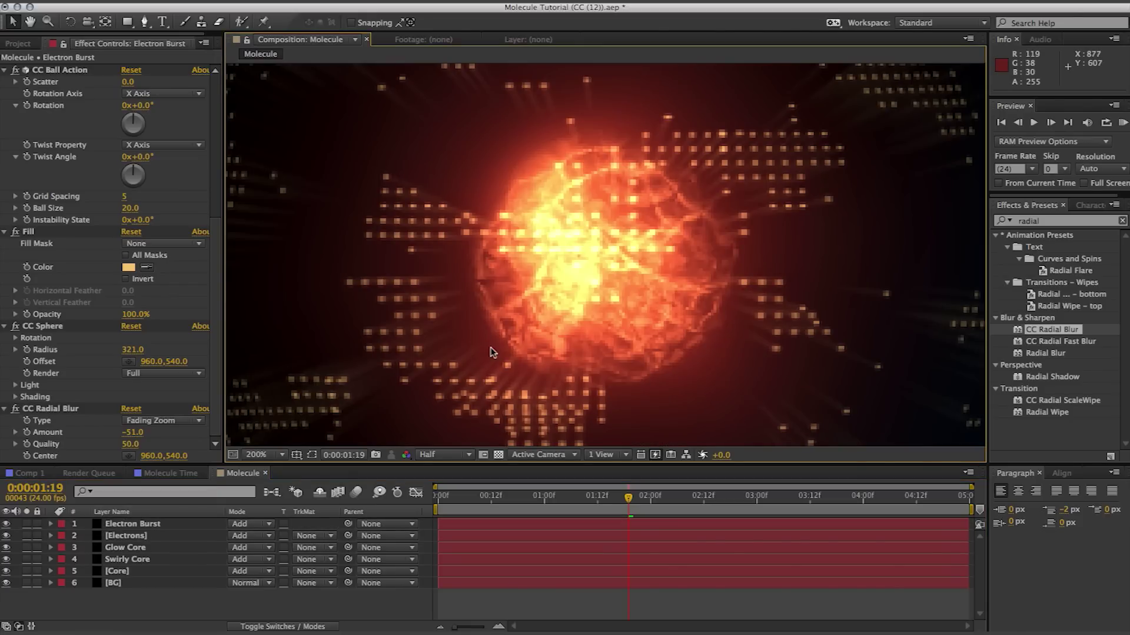
pyautogui.press(',')
pyautogui.press(',')
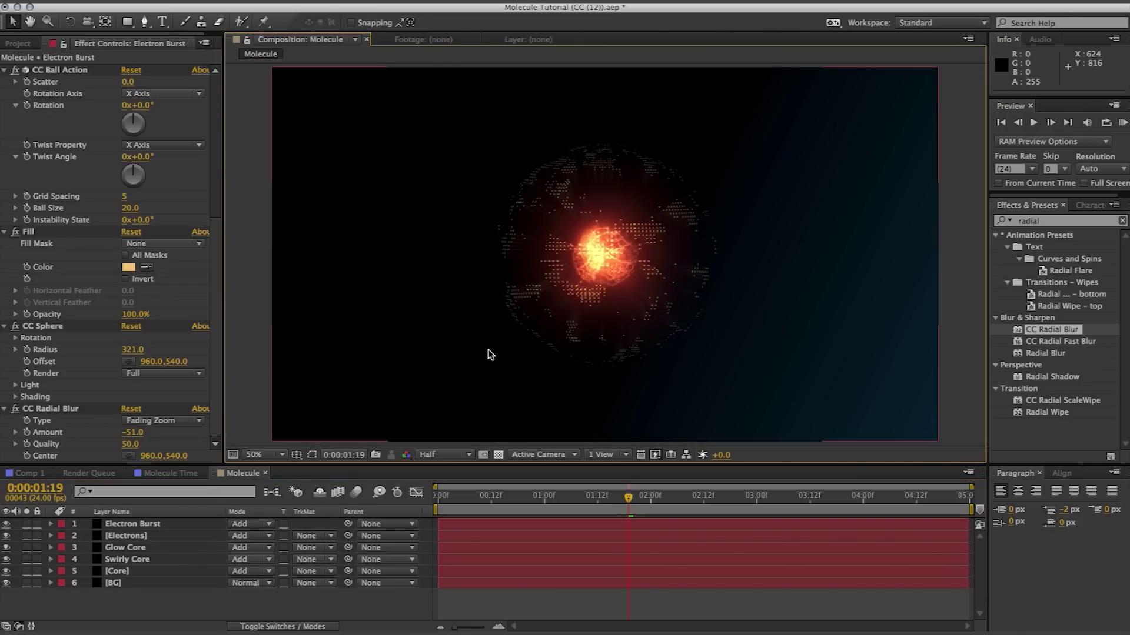
pyautogui.press('.')
pyautogui.click(183, 524)
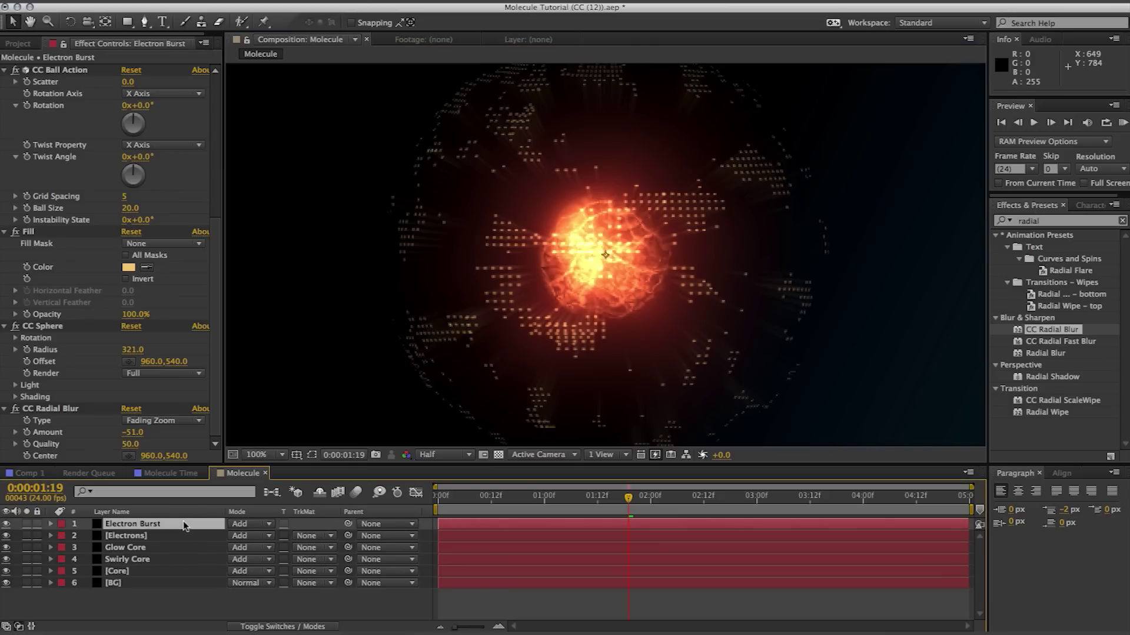
pyautogui.hotkey('ctrl', 'd')
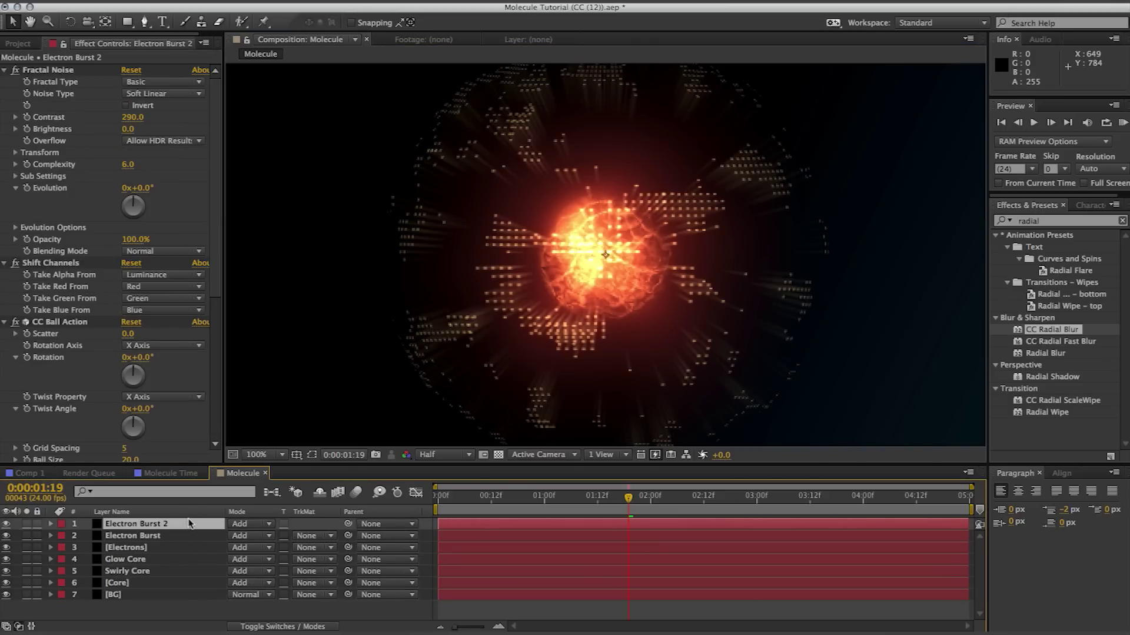
pyautogui.press(',')
pyautogui.press(',')
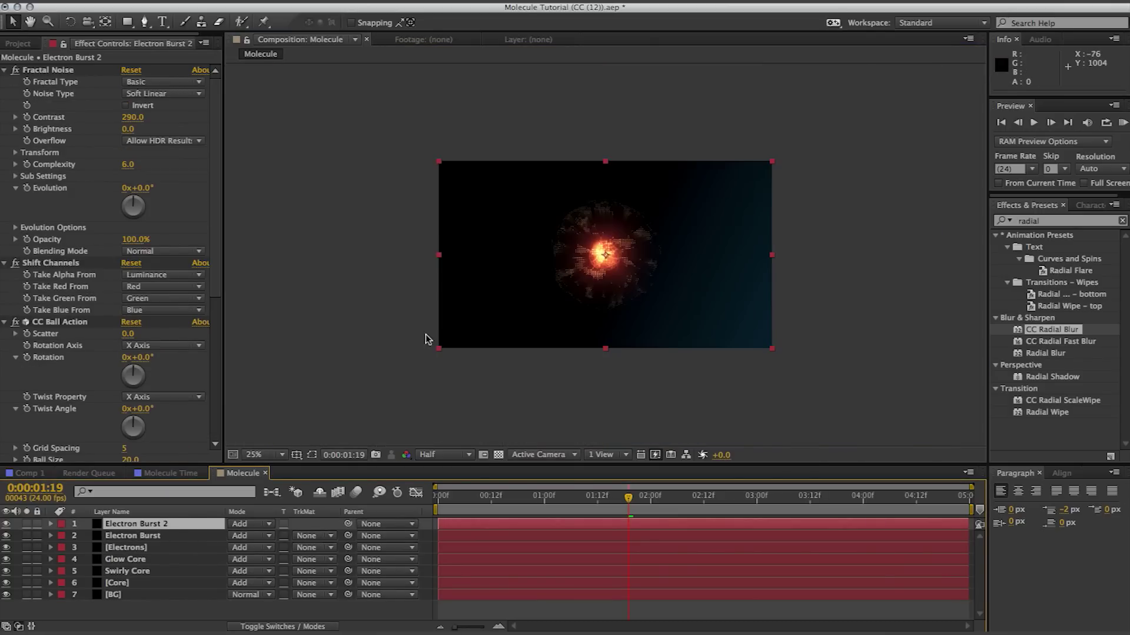
pyautogui.press('.')
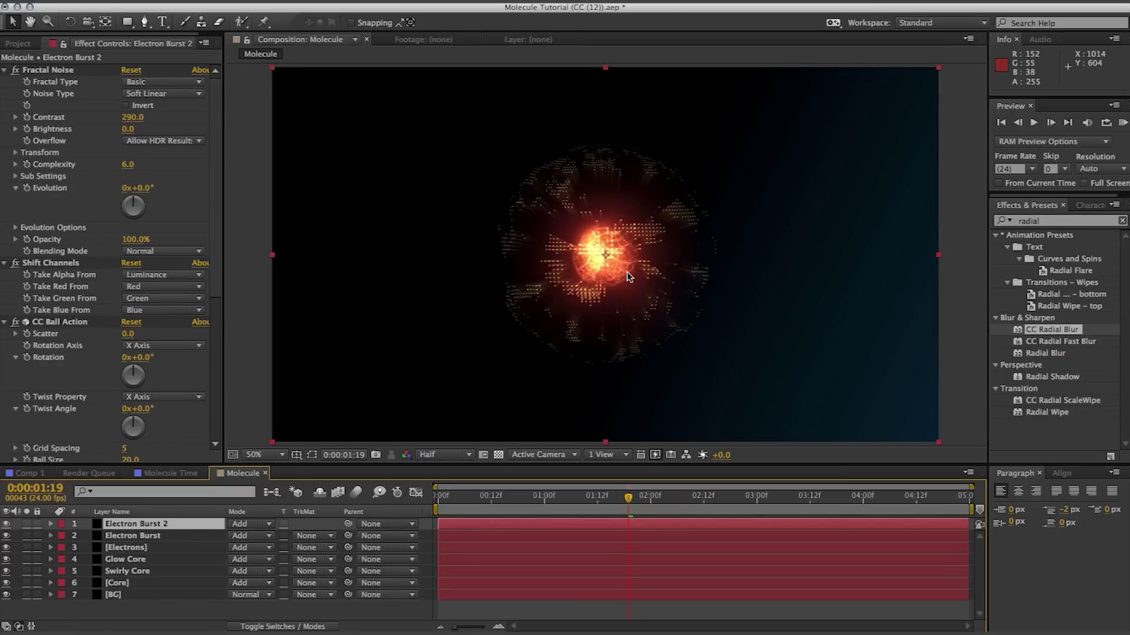
pyautogui.click(965, 424)
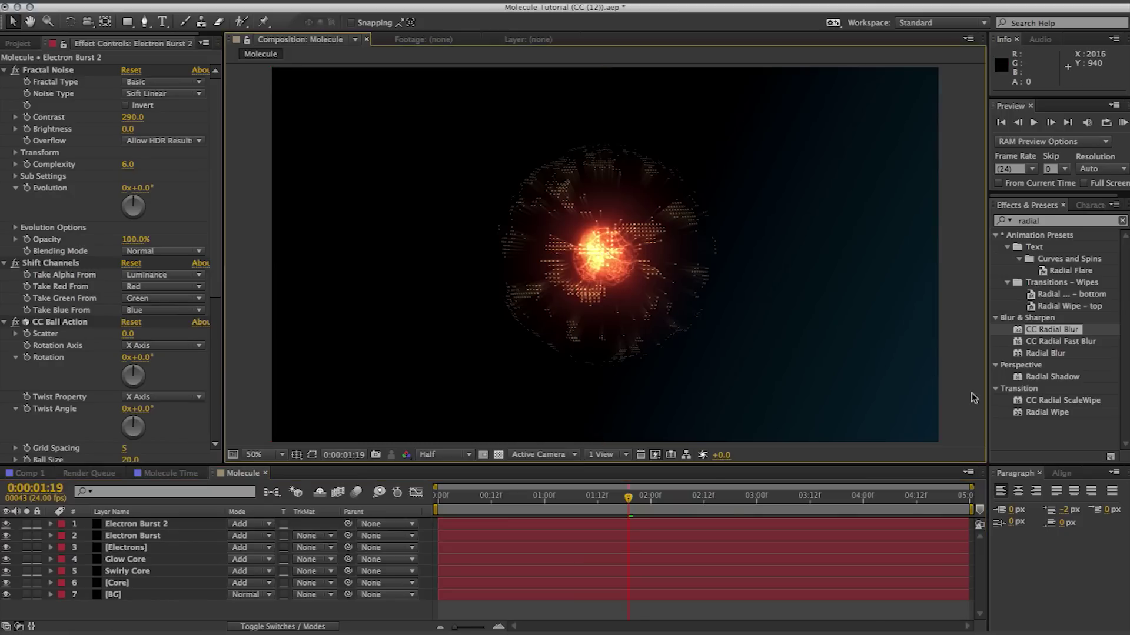
# - Change the Fill color of the original Electrons layer to near-white
pyautogui.click(140, 548)
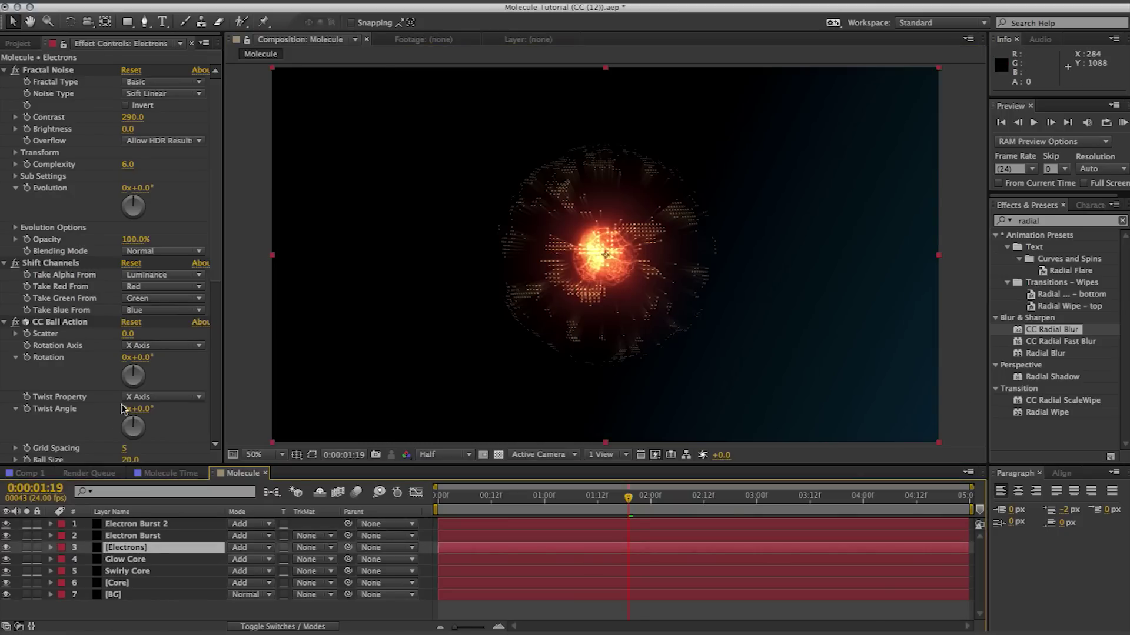
pyautogui.scroll(-5, 125, 411)
pyautogui.click(133, 220)
pyautogui.moveTo(334, 317); pyautogui.dragTo(296, 290)
pyautogui.click(609, 294)
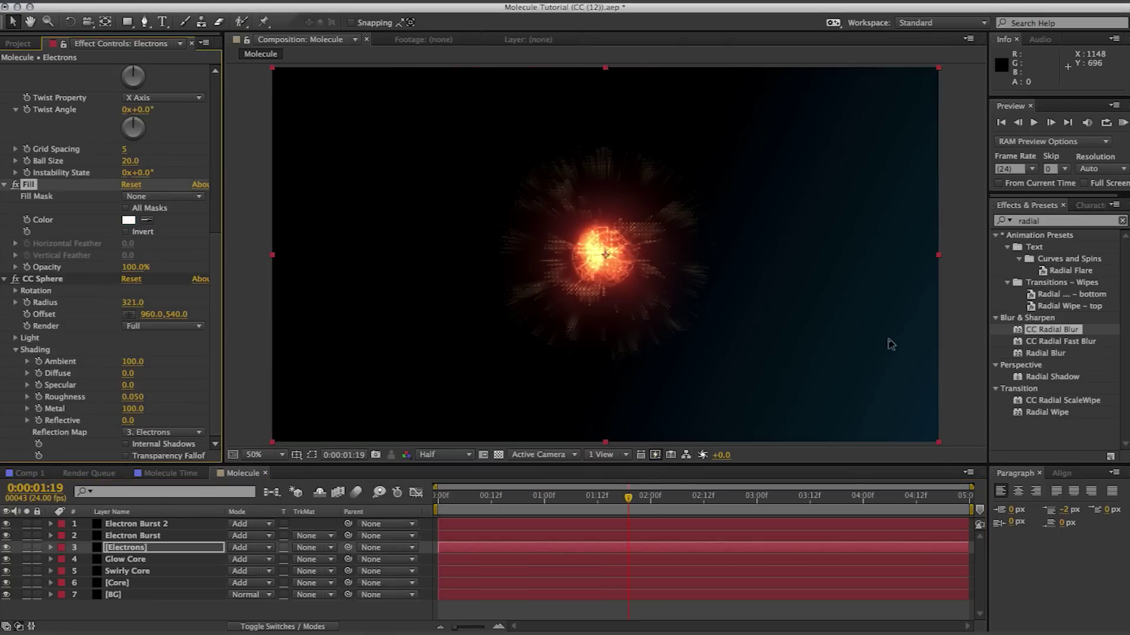
pyautogui.click(965, 374)
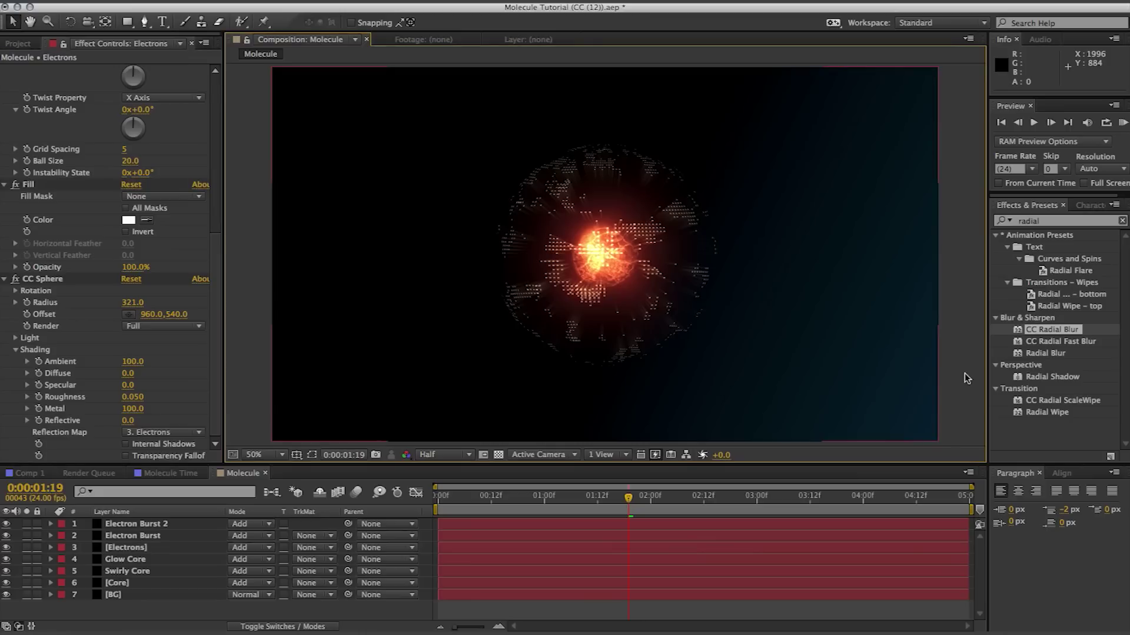
# - Lower the opacity of the Electrons layer to 50%
pyautogui.click(150, 559)
pyautogui.click(161, 548)
pyautogui.press('t')
pyautogui.moveTo(237, 559); pyautogui.dragTo(218, 569)
pyautogui.click(731, 273)
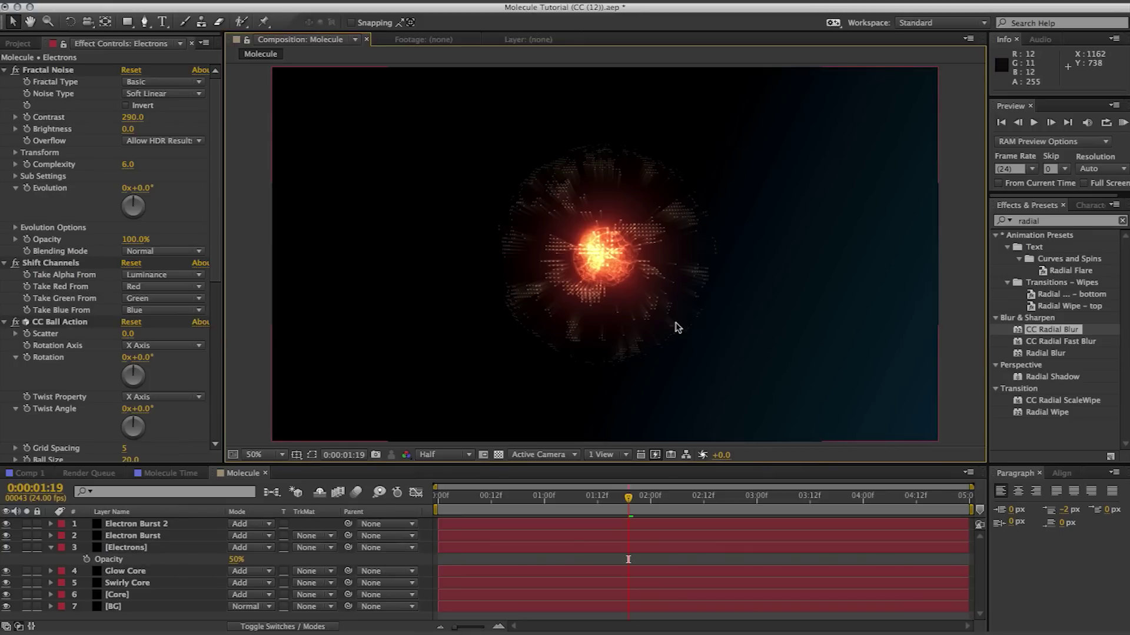
# - Create a 1920 x 1080 px black solid and apply Fractal Noise to it with a contrast of 220
pyautogui.hotkey('ctrl', 'y')
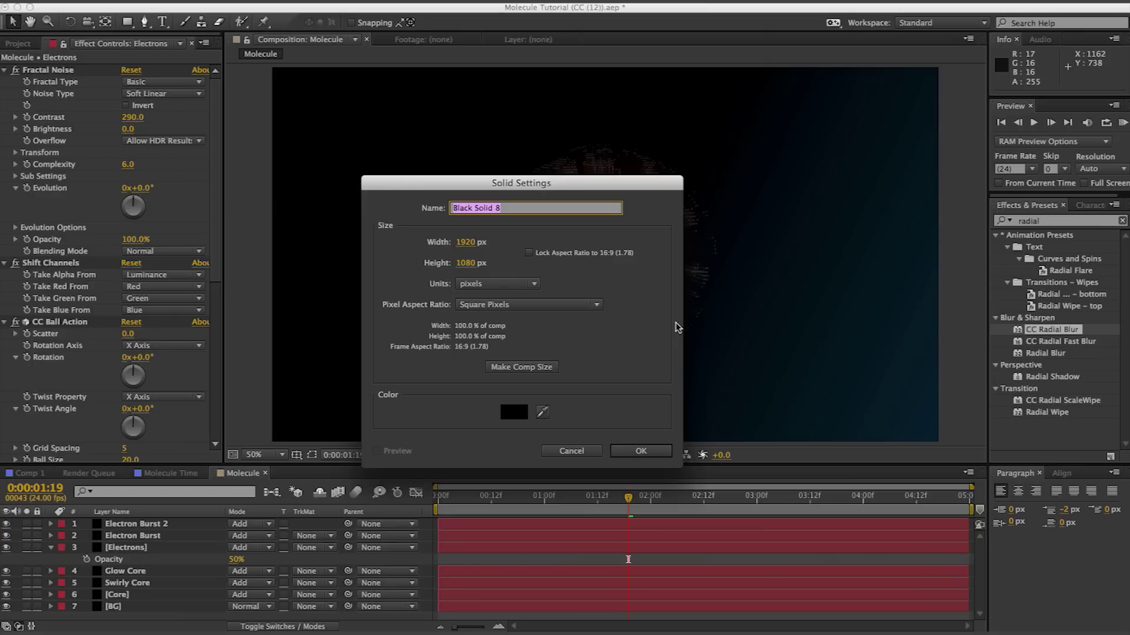
pyautogui.press('Return')
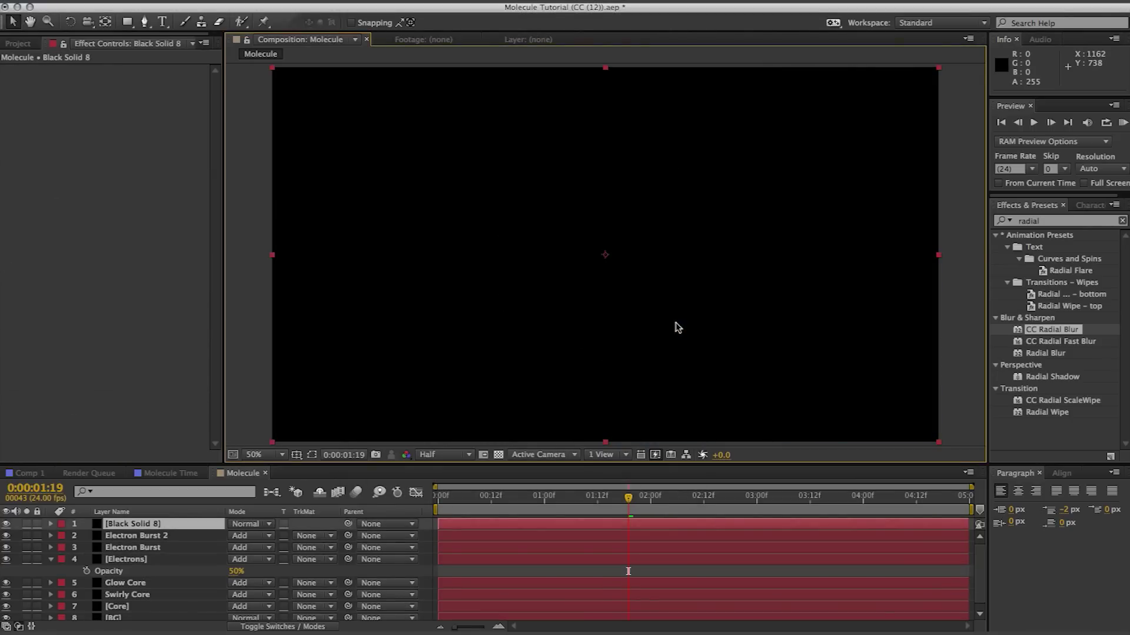
pyautogui.click(1059, 221)
pyautogui.write('f')
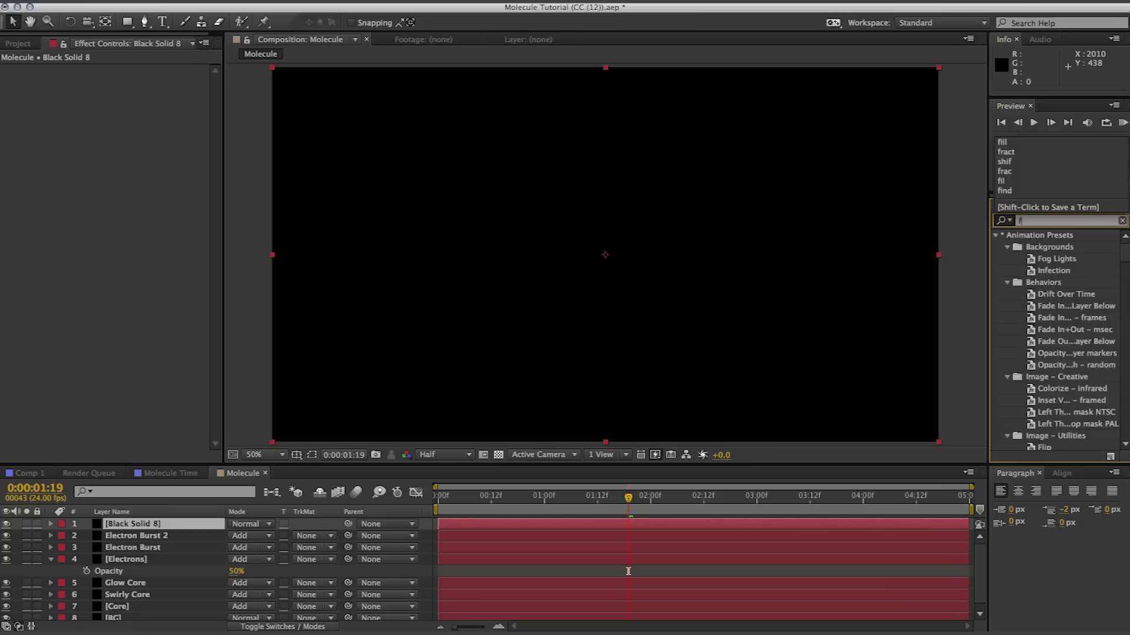
pyautogui.write('ra')
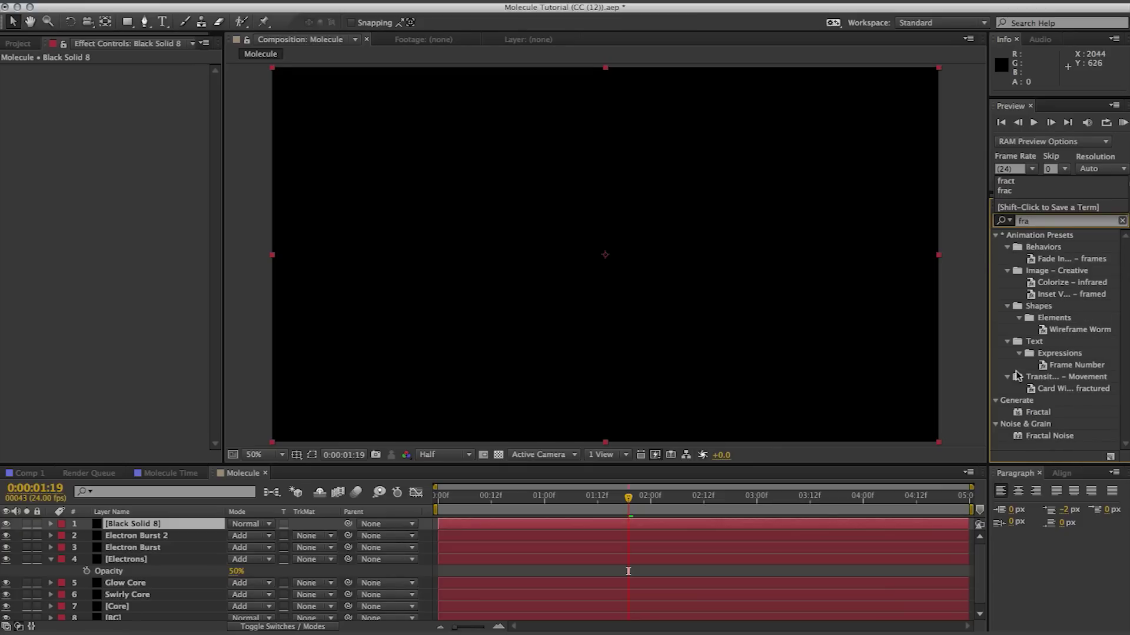
pyautogui.moveTo(1056, 441); pyautogui.dragTo(804, 321)
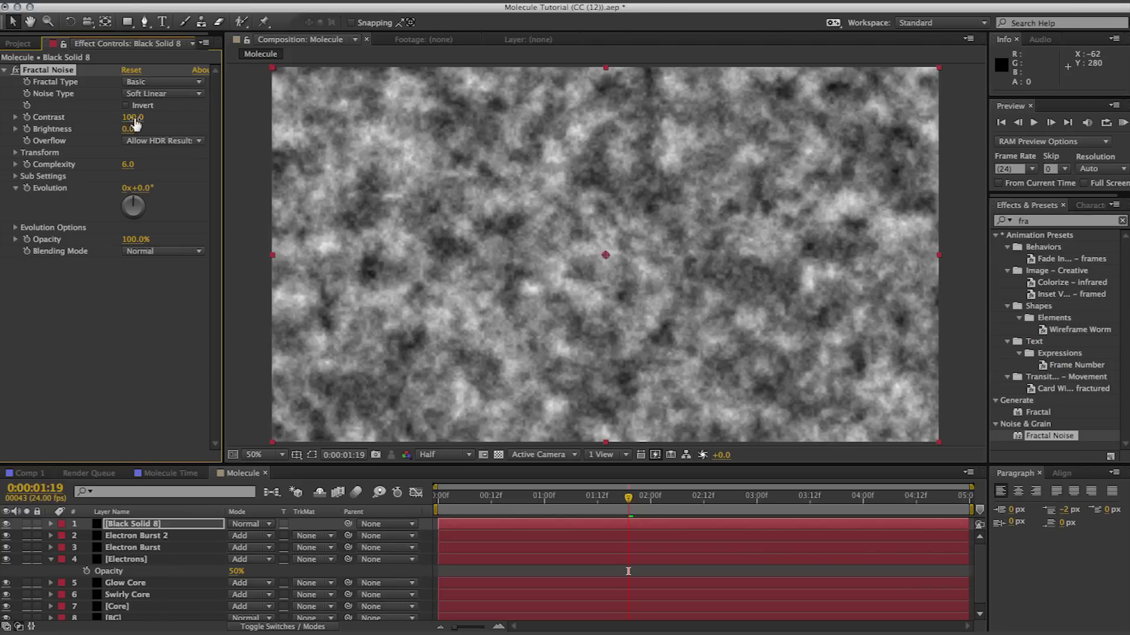
pyautogui.moveTo(134, 117); pyautogui.dragTo(225, 117)
# - Apply Shift Channels to the noise solid (Black Solid 8) and take its alpha from Luminance
pyautogui.moveTo(1038, 222); pyautogui.dragTo(963, 220)
pyautogui.press('BackSpace')
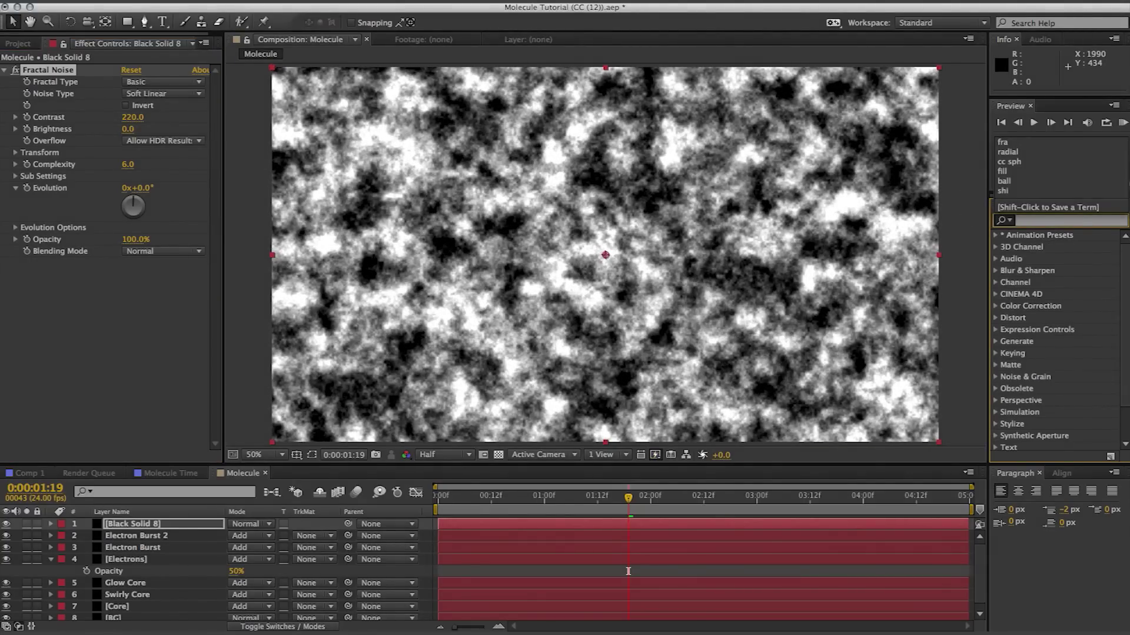
pyautogui.write('shif')
pyautogui.moveTo(1049, 247); pyautogui.dragTo(284, 317)
pyautogui.click(165, 274)
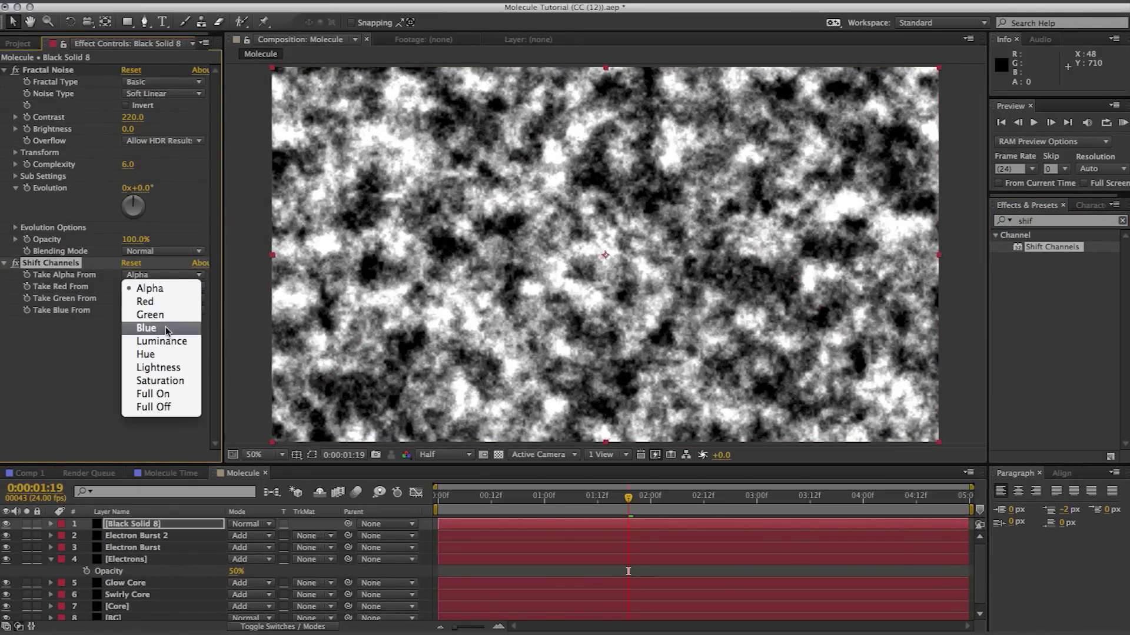
pyautogui.click(171, 343)
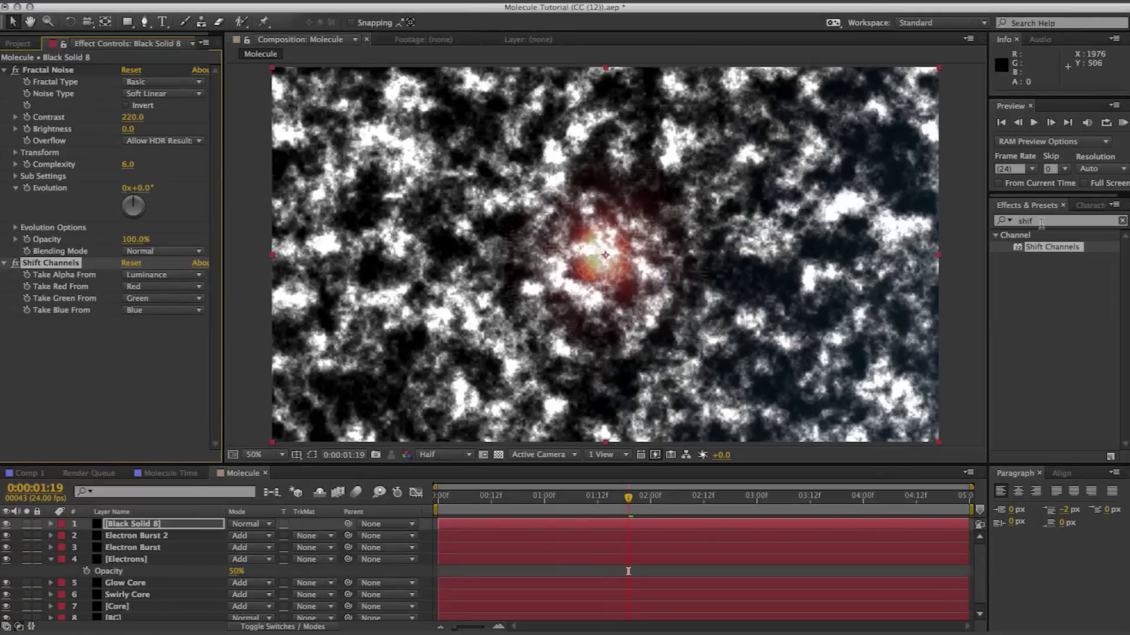
# - Add CC Ball Action to the noise solid and set its Ball Size to 50
pyautogui.write('cc b')
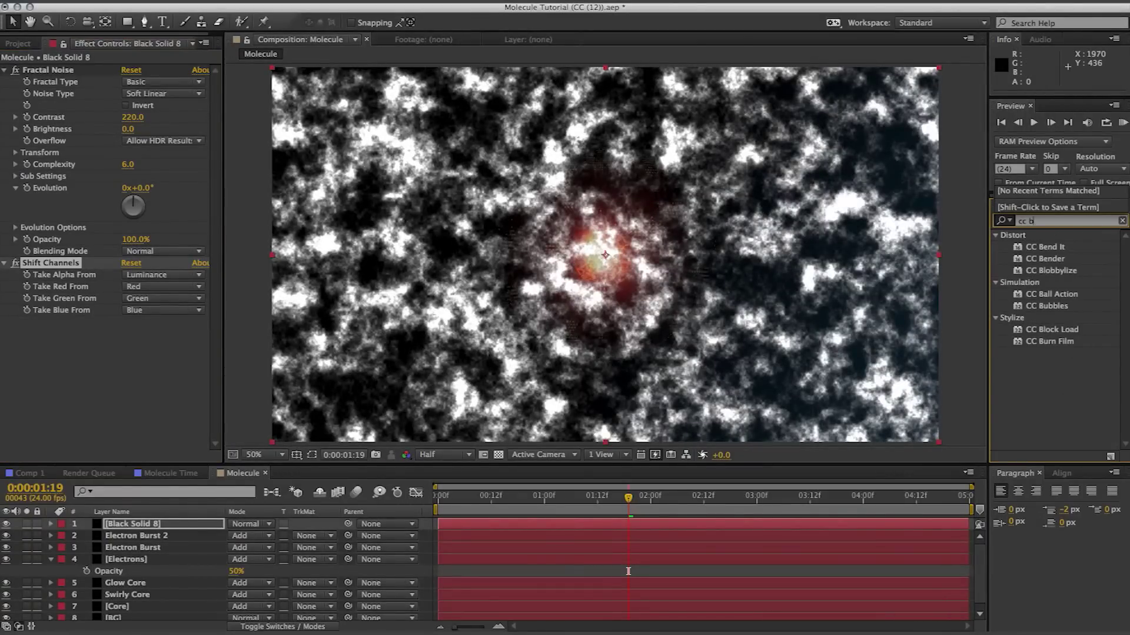
pyautogui.write('a')
pyautogui.moveTo(1059, 251); pyautogui.dragTo(534, 277)
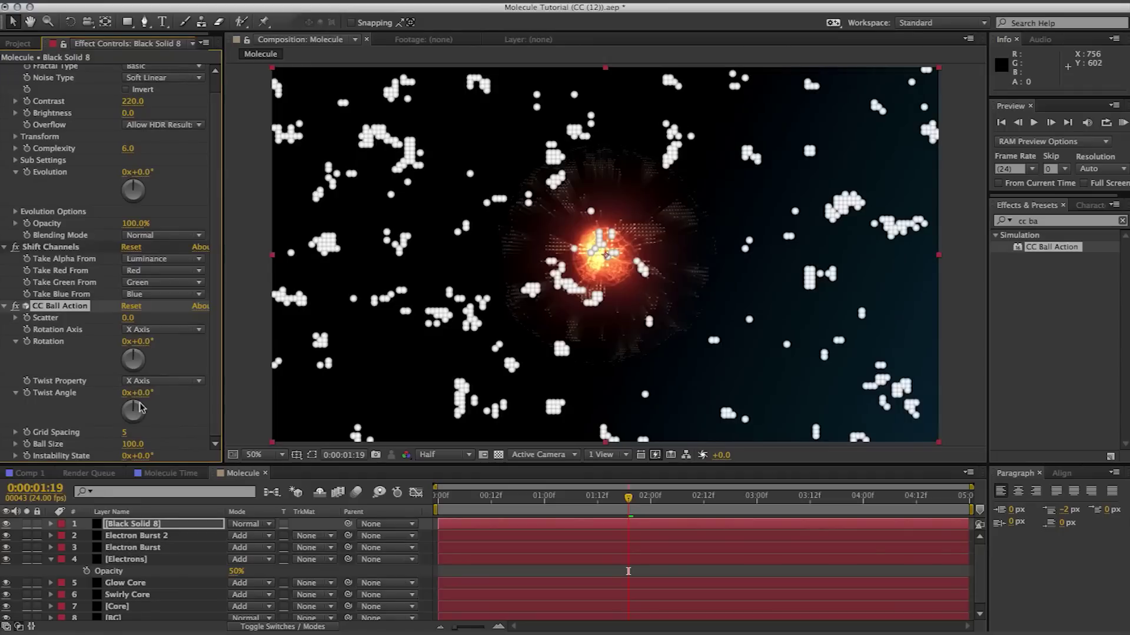
pyautogui.moveTo(112, 447); pyautogui.dragTo(116, 450)
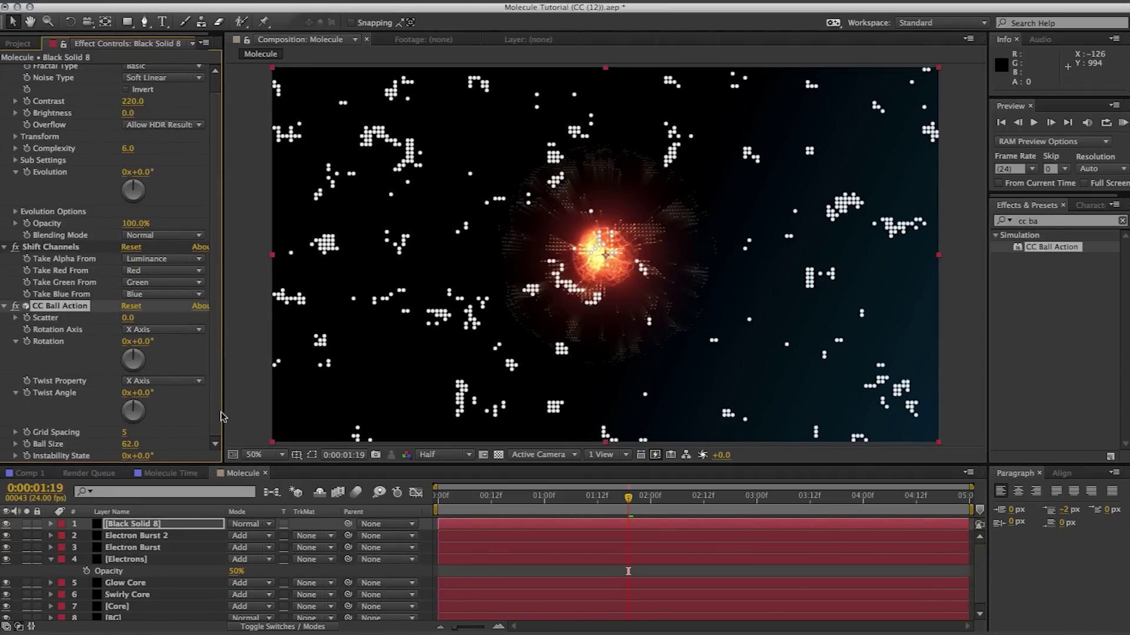
pyautogui.moveTo(130, 447); pyautogui.dragTo(128, 451)
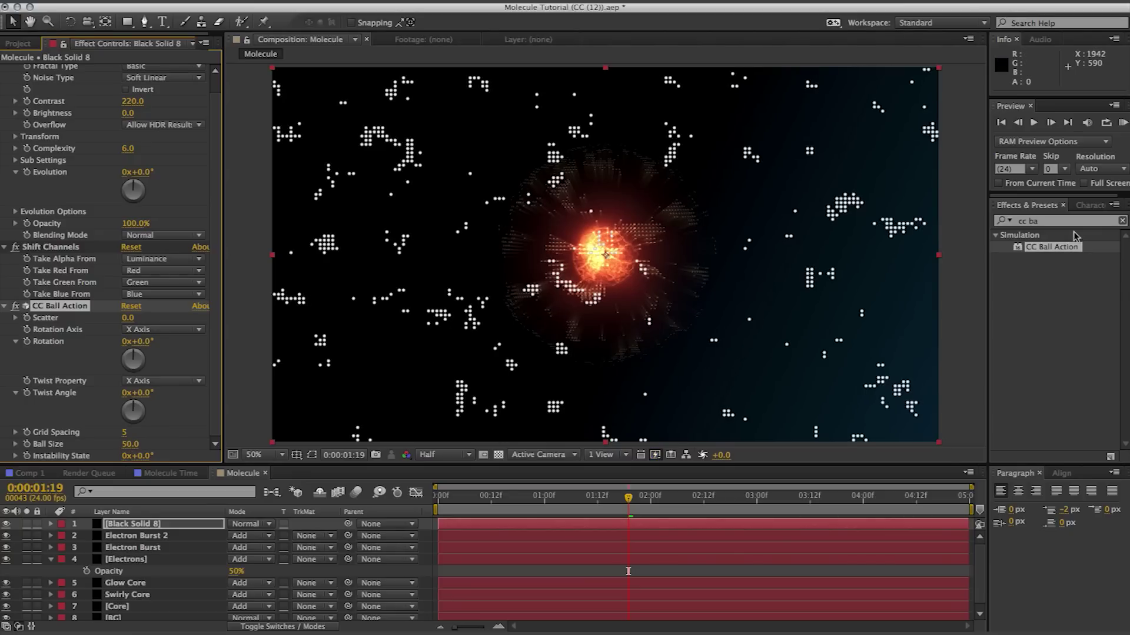
# - Wrap the noise solid into a globe with CC Sphere, using a radius of 356
pyautogui.moveTo(1050, 222); pyautogui.dragTo(987, 221)
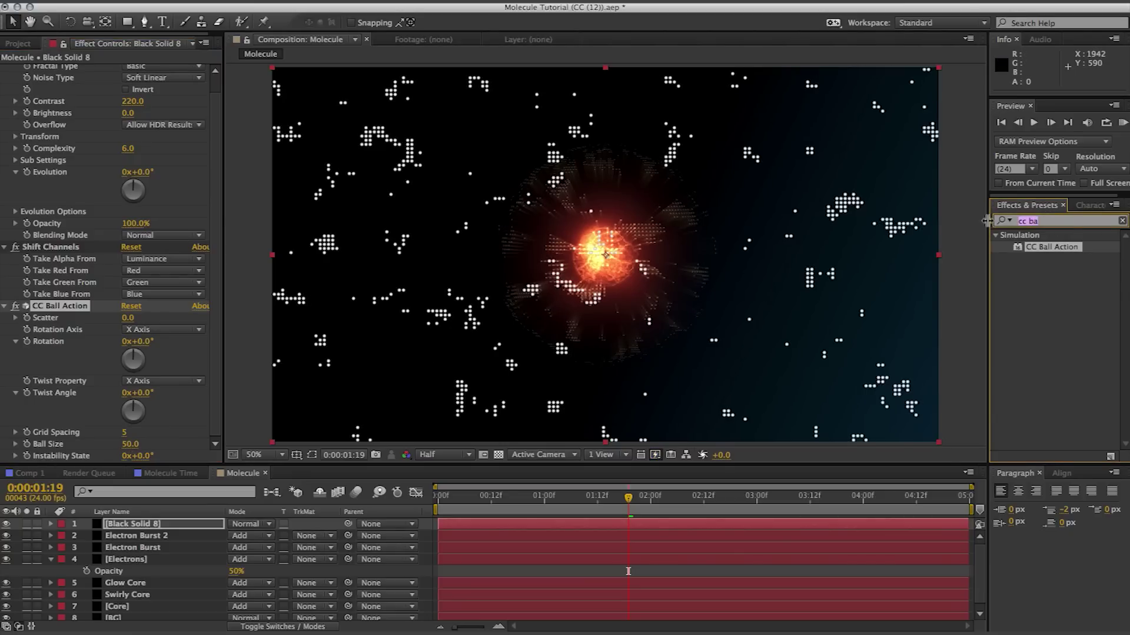
pyautogui.write('sphe')
pyautogui.moveTo(1047, 278); pyautogui.dragTo(383, 365)
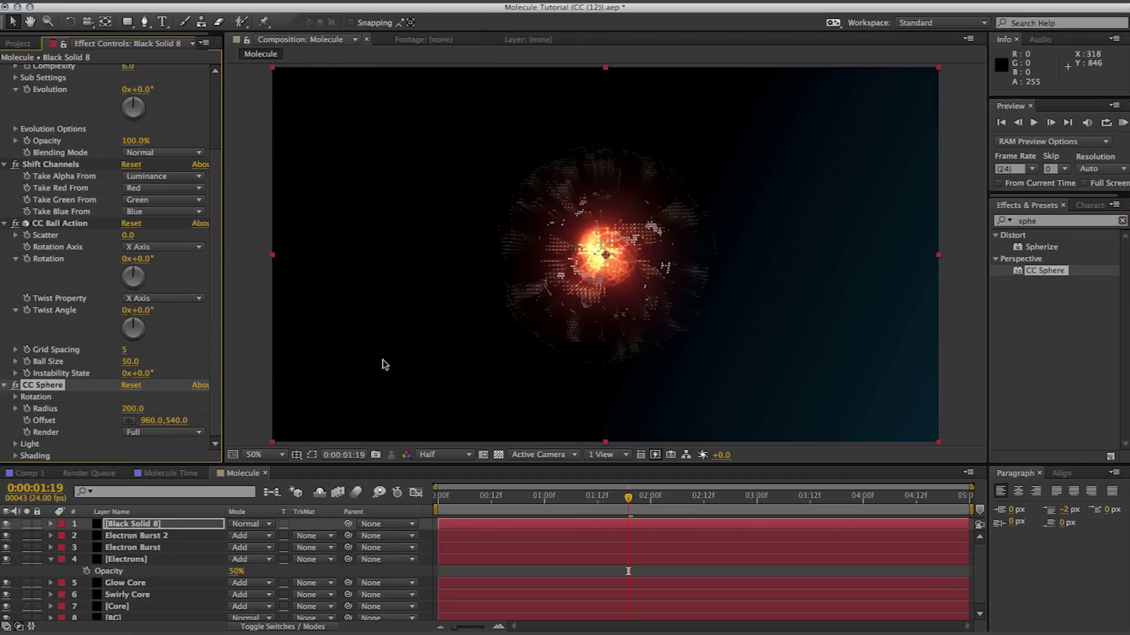
pyautogui.moveTo(133, 409); pyautogui.dragTo(218, 387)
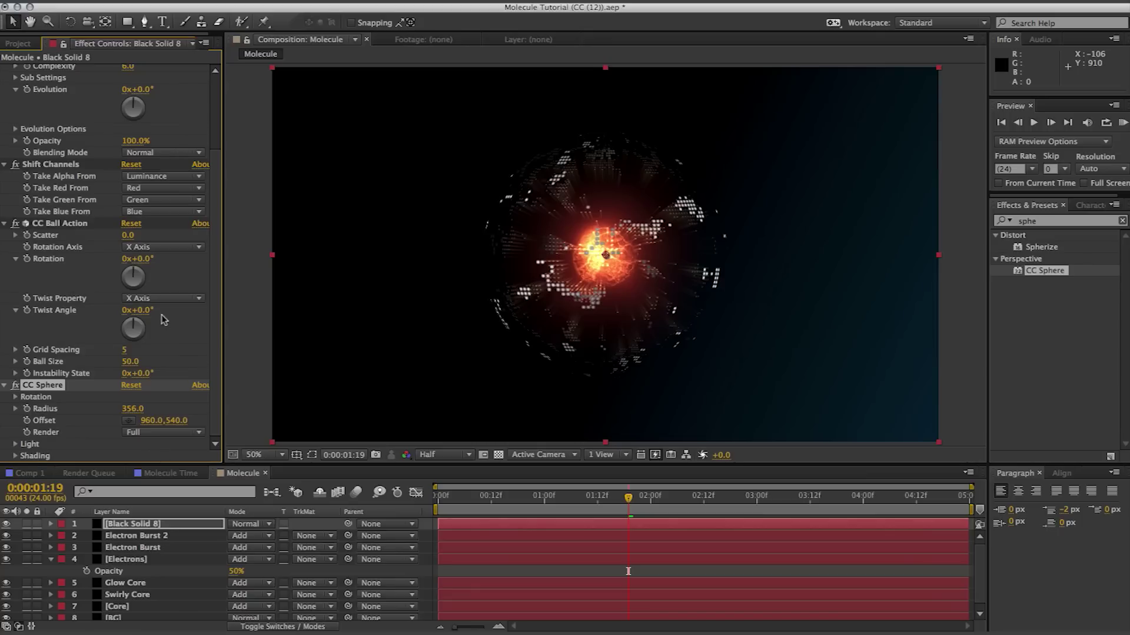
# - Raise the Fractal Noise brightness to 29 on the noise solid
pyautogui.scroll(2, 164, 319)
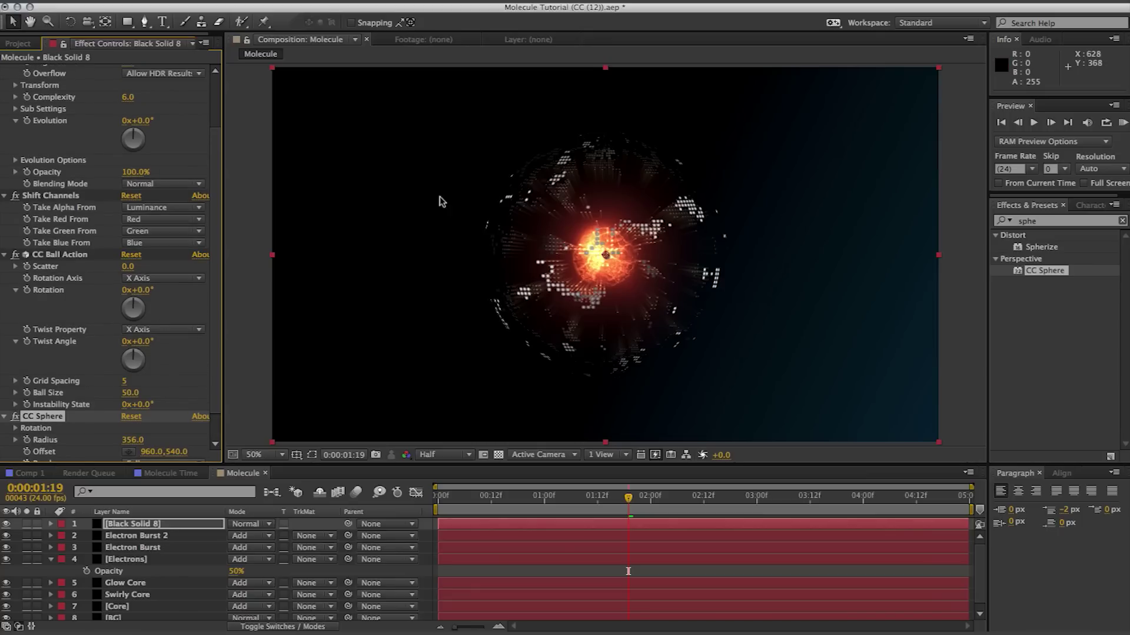
pyautogui.scroll(4, 132, 223)
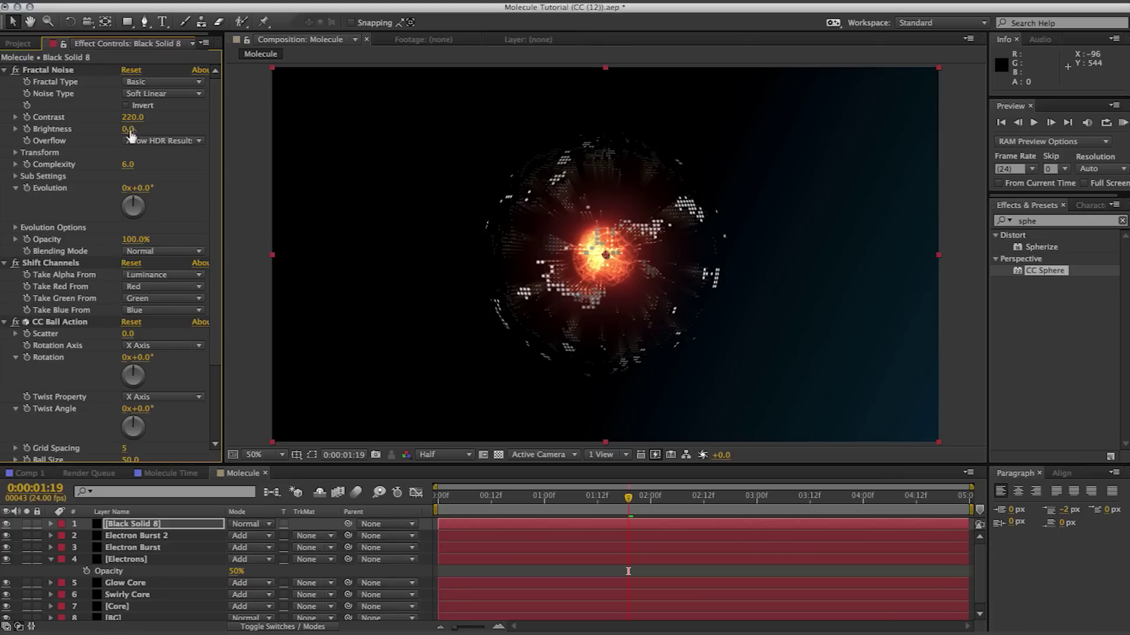
pyautogui.moveTo(135, 129); pyautogui.dragTo(144, 123)
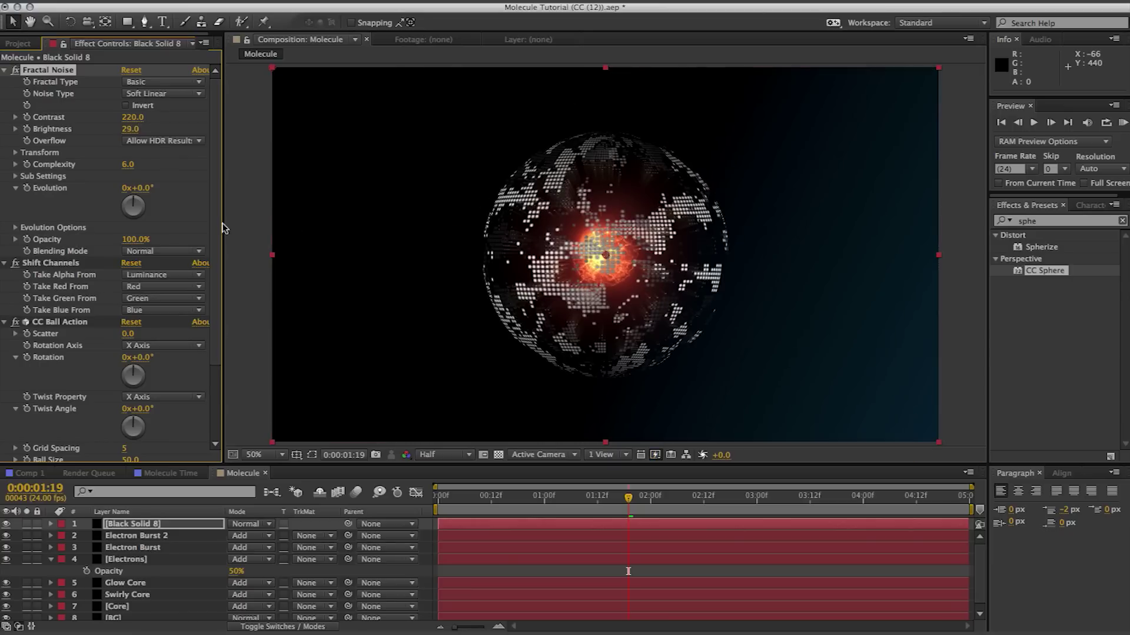
# - Add a Fill effect to the noise sphere and color it light orange
pyautogui.scroll(-3, 73, 334)
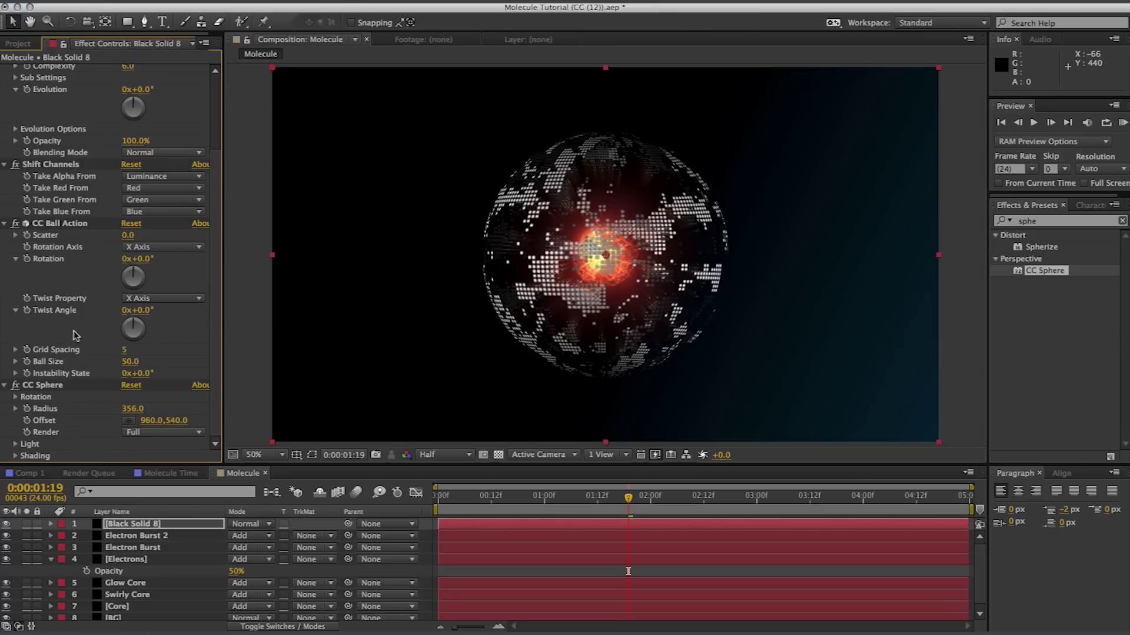
pyautogui.doubleClick(1044, 220)
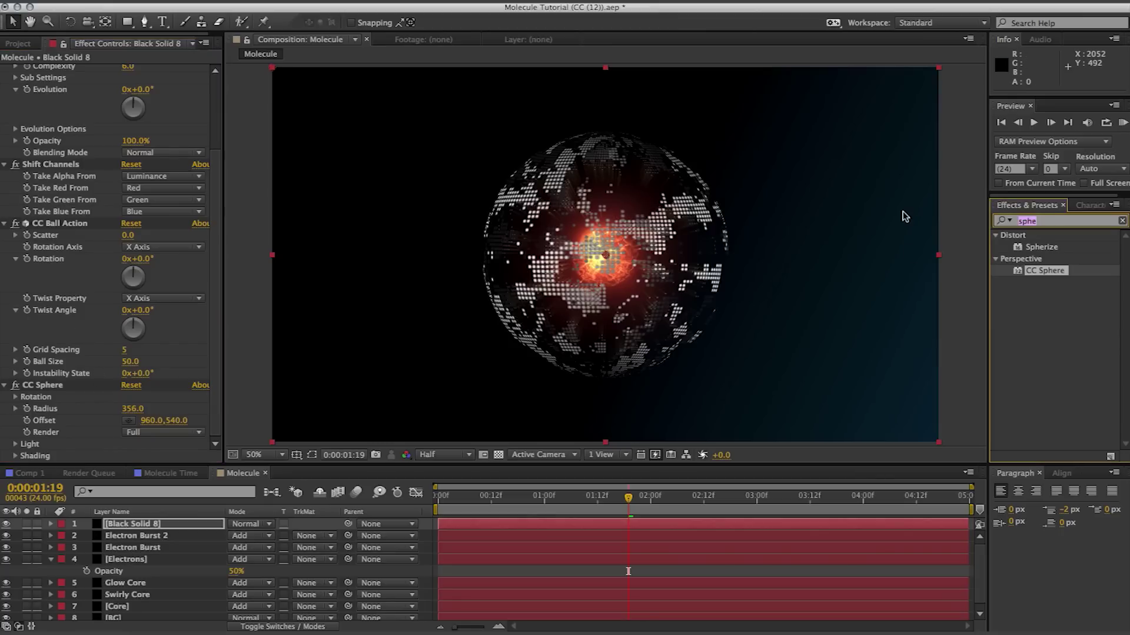
pyautogui.write('fill')
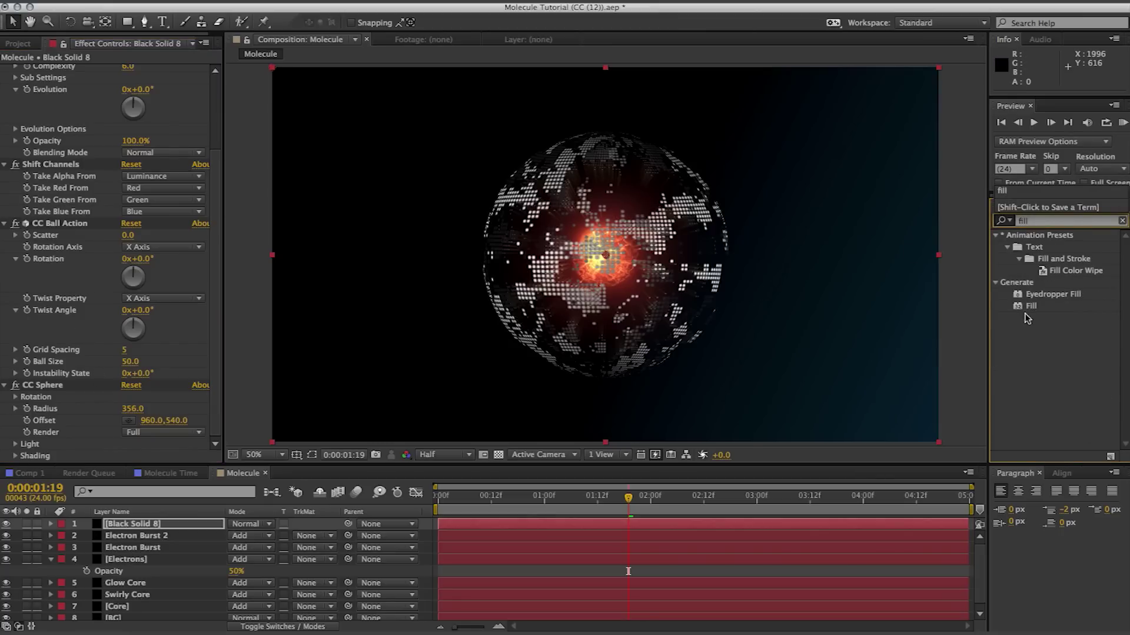
pyautogui.moveTo(1031, 307); pyautogui.dragTo(116, 436)
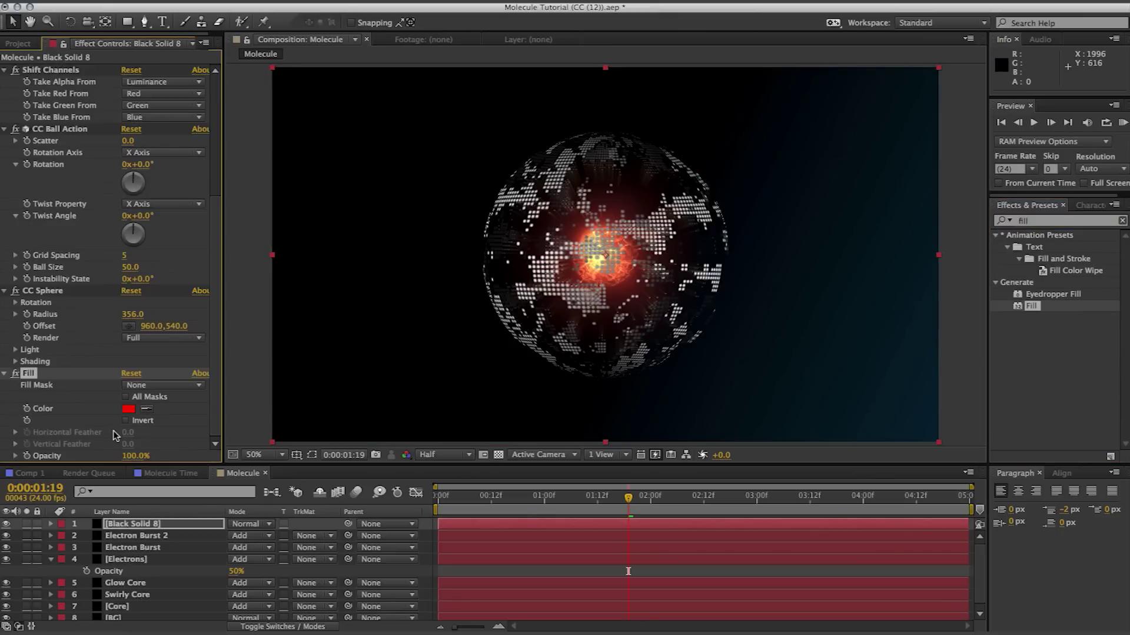
pyautogui.click(128, 409)
pyautogui.moveTo(495, 412); pyautogui.dragTo(495, 453)
pyautogui.moveTo(426, 376); pyautogui.dragTo(416, 302)
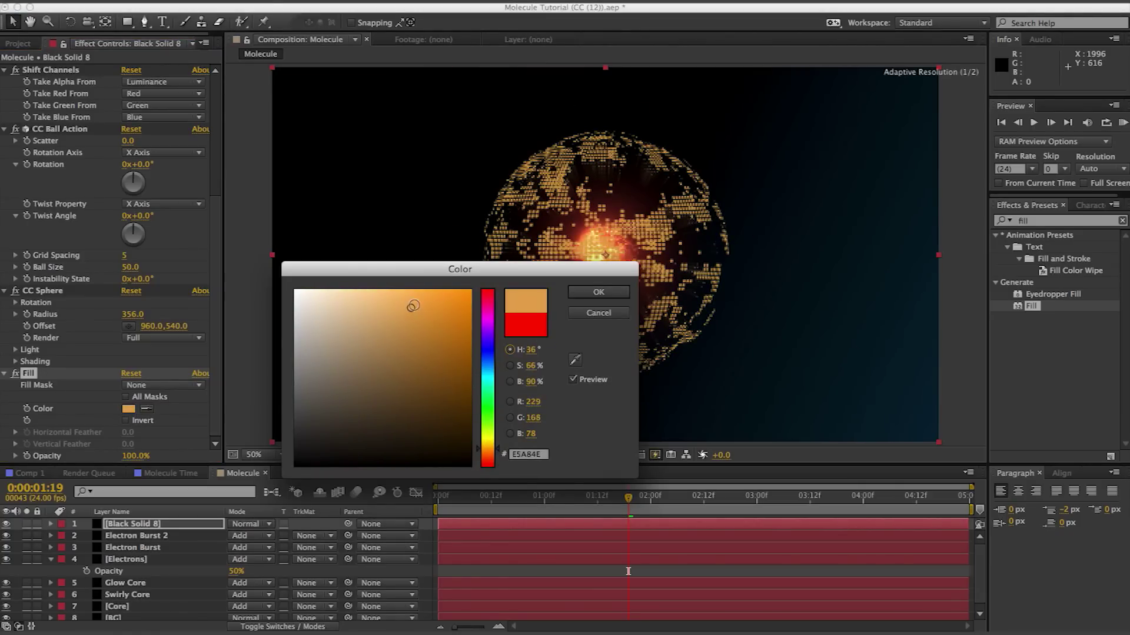
pyautogui.click(598, 294)
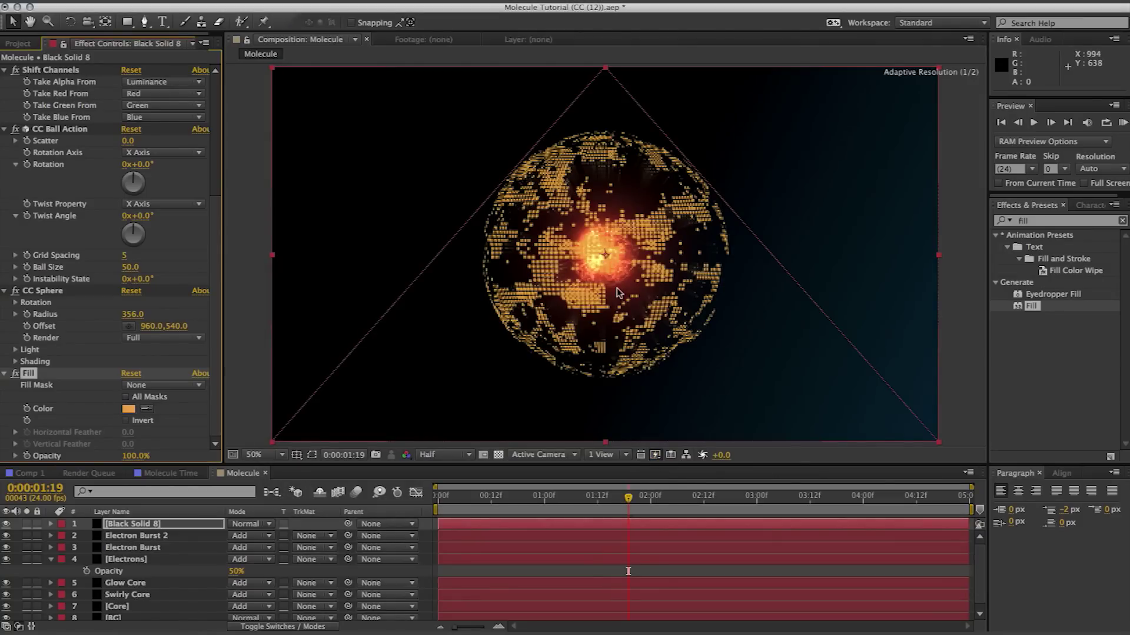
# - Apply CC Vector Blur to the noise sphere with an amount of 30 and set the layer's blending mode to Add
pyautogui.write('vec')
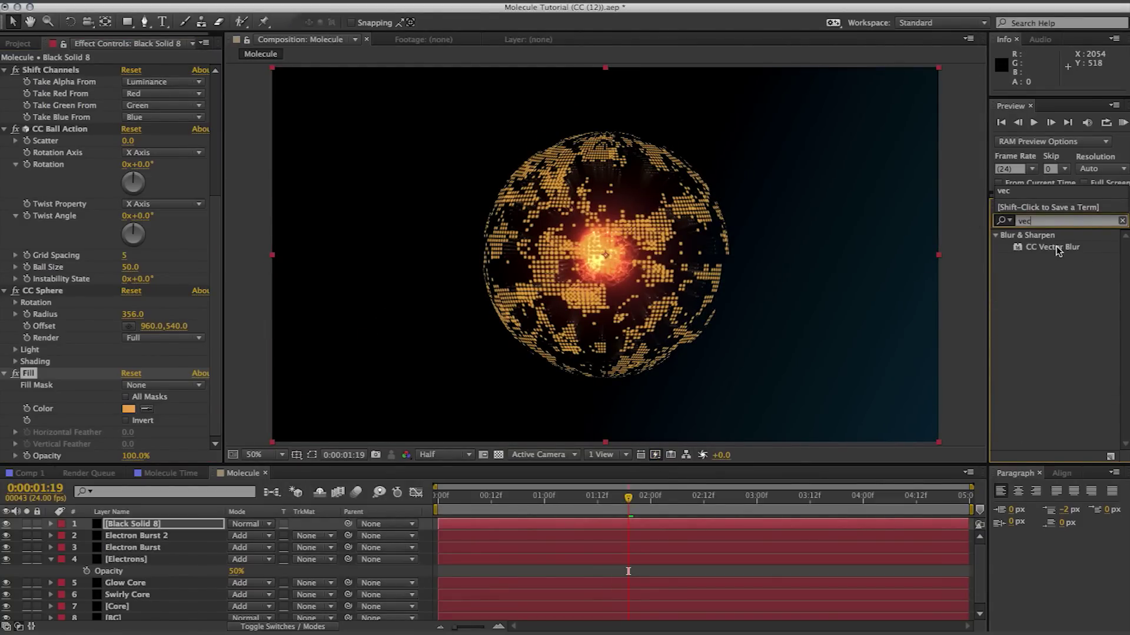
pyautogui.moveTo(1057, 250); pyautogui.dragTo(133, 418)
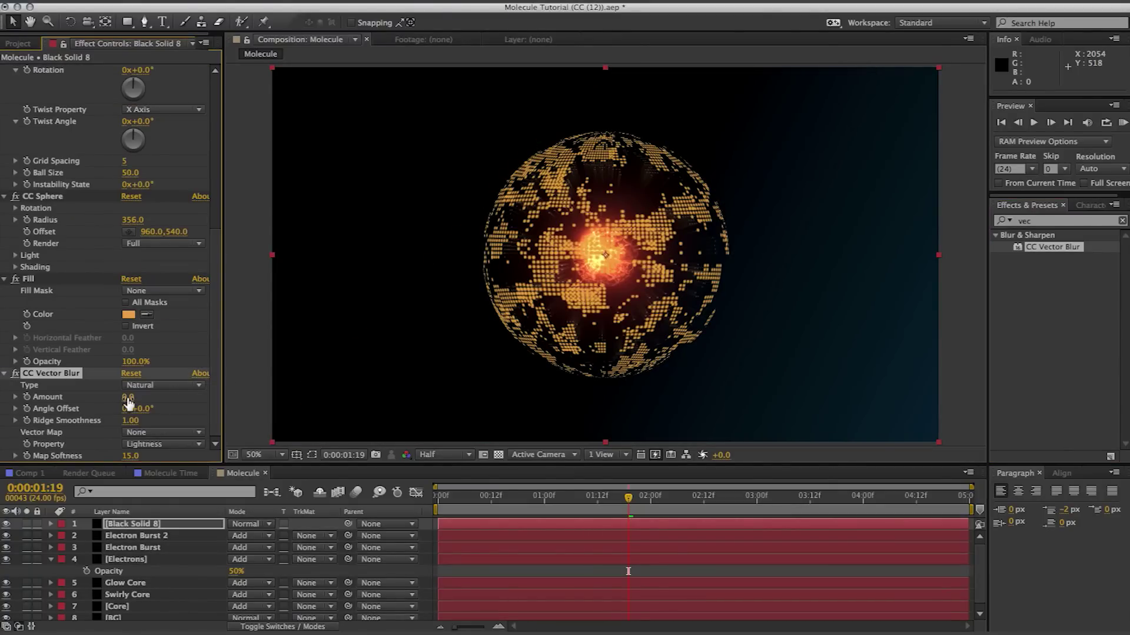
pyautogui.moveTo(128, 402); pyautogui.dragTo(175, 393)
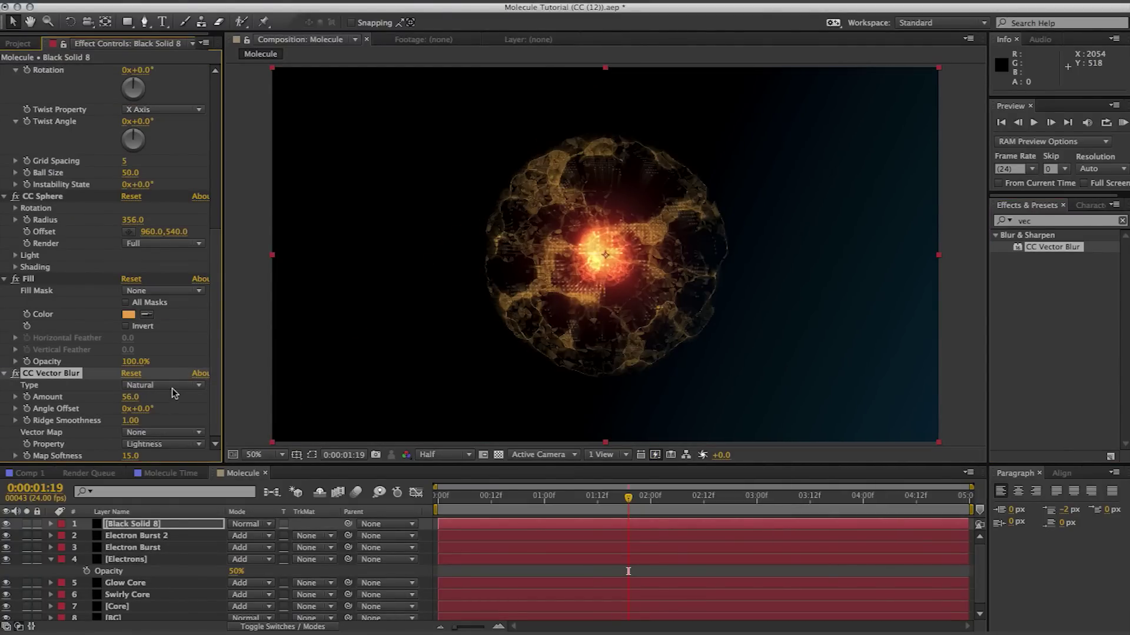
pyautogui.moveTo(130, 403); pyautogui.dragTo(119, 408)
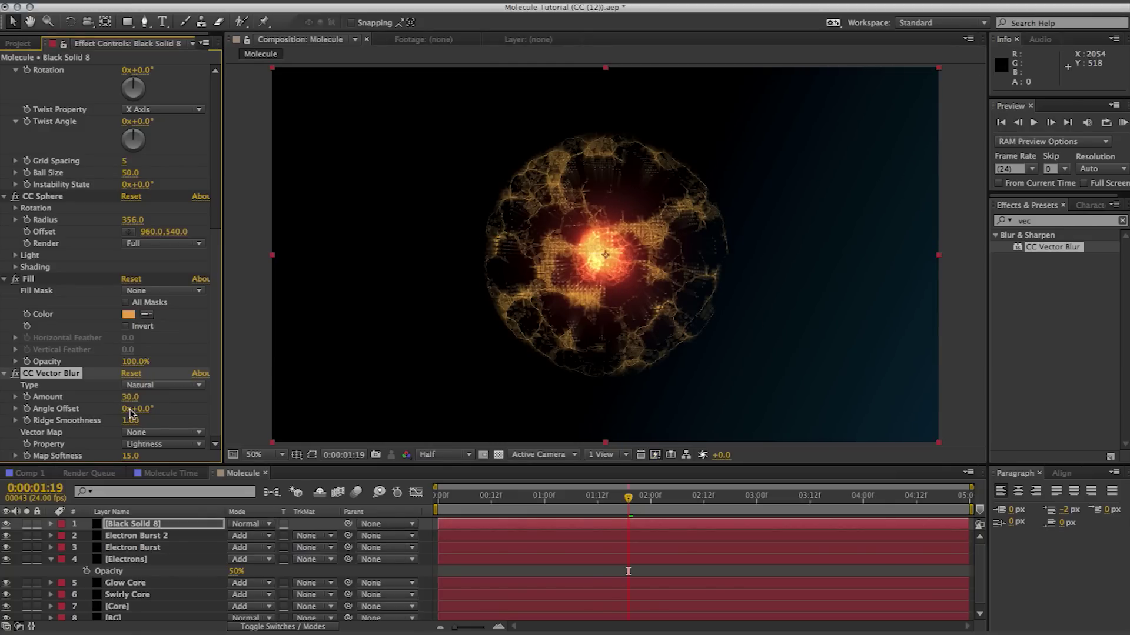
pyautogui.click(248, 524)
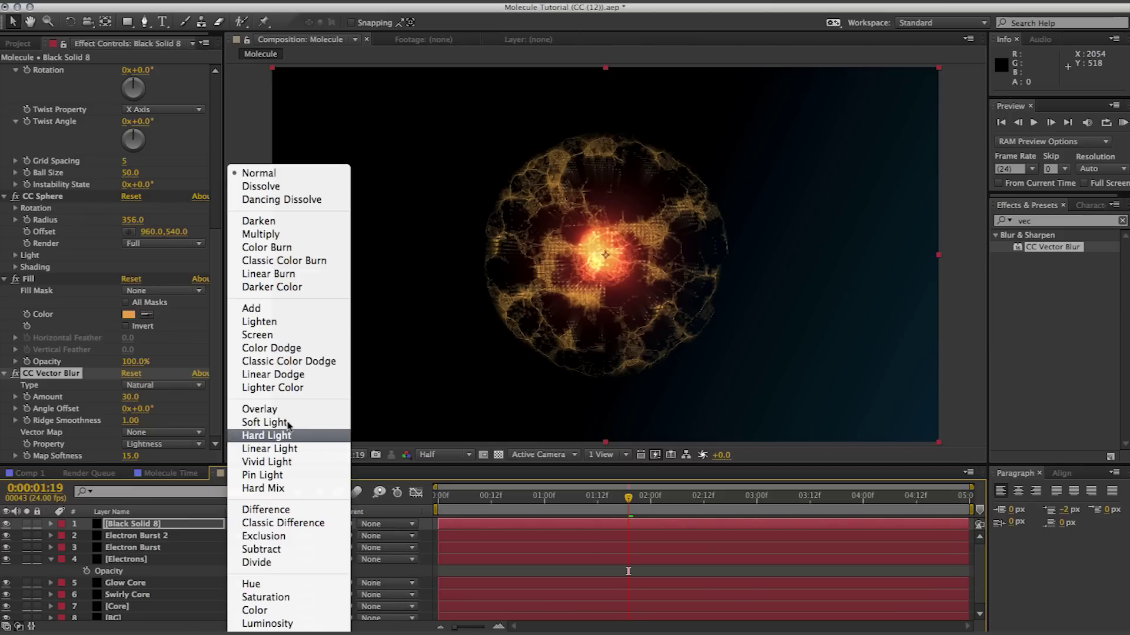
pyautogui.click(265, 308)
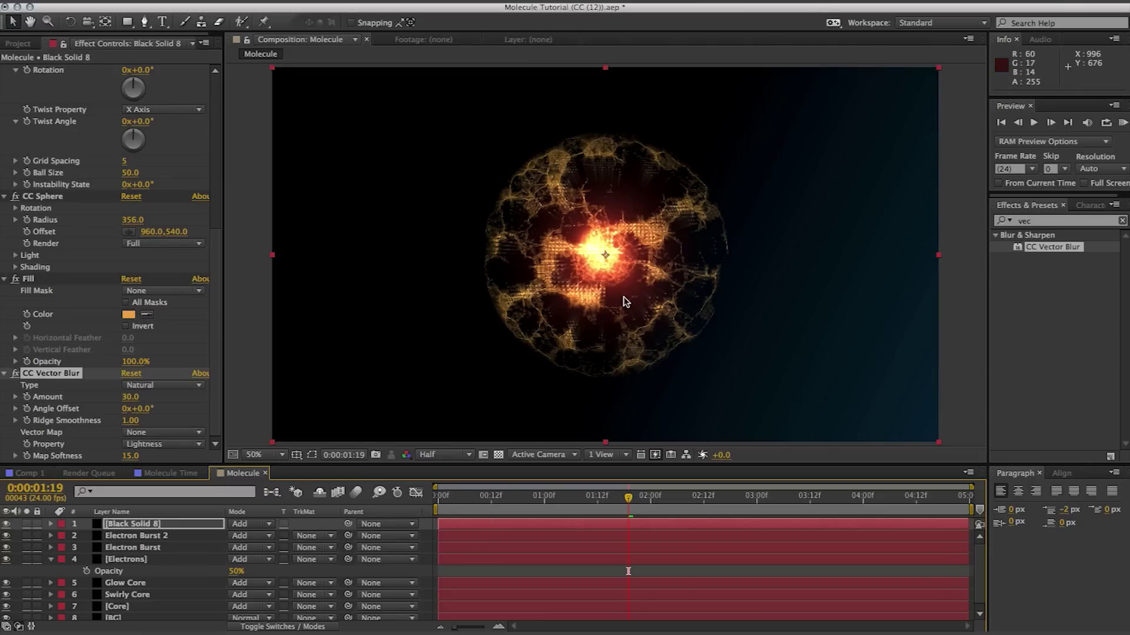
# - Replace the noise sphere's Fill effect with a Gradient Ramp placed before CC Vector Blur
pyautogui.doubleClick(1035, 221)
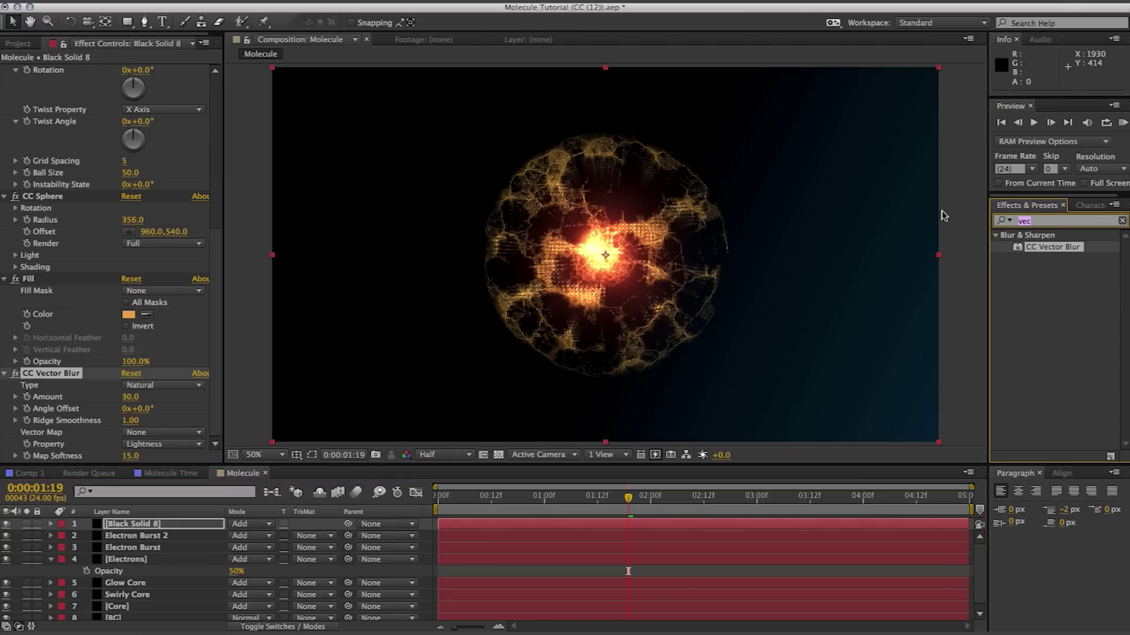
pyautogui.write('ramp')
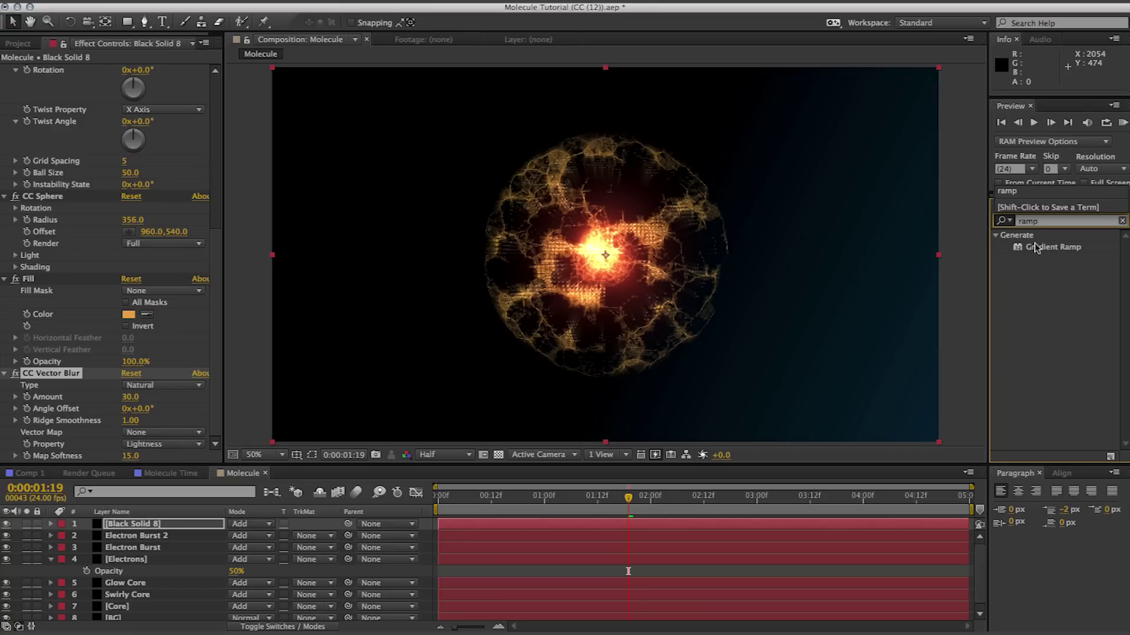
pyautogui.moveTo(1046, 250); pyautogui.dragTo(36, 262)
pyautogui.click(28, 172)
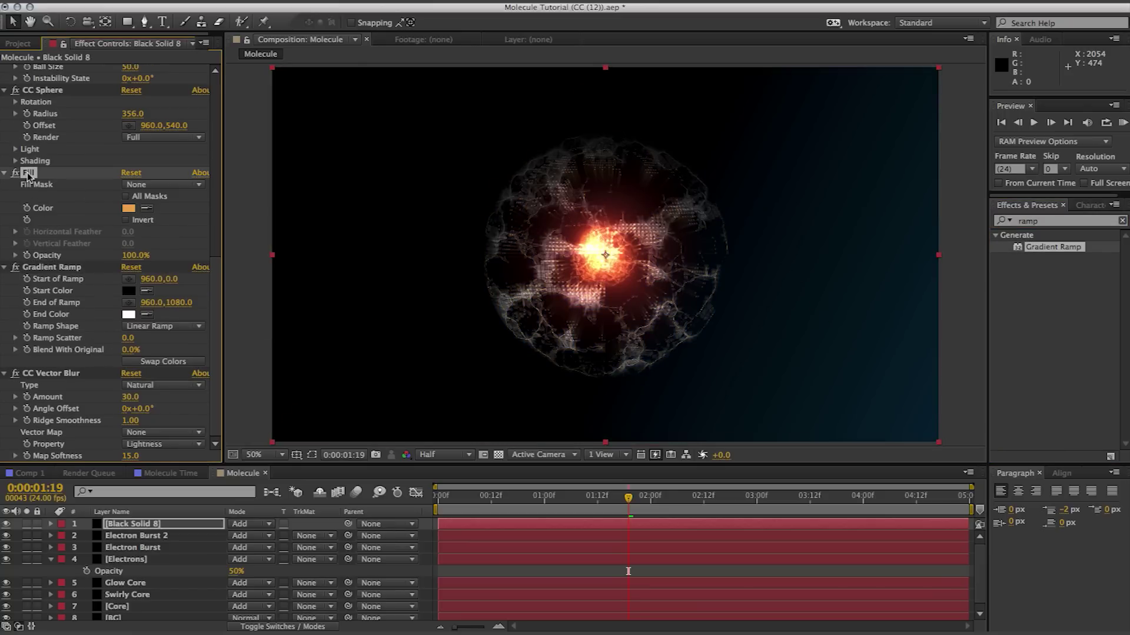
pyautogui.press('Delete')
# - Make the Gradient Ramp a Radial Ramp starting at the core's center, at about 958, 538
pyautogui.click(171, 327)
pyautogui.click(165, 353)
pyautogui.click(129, 279)
pyautogui.click(605, 254)
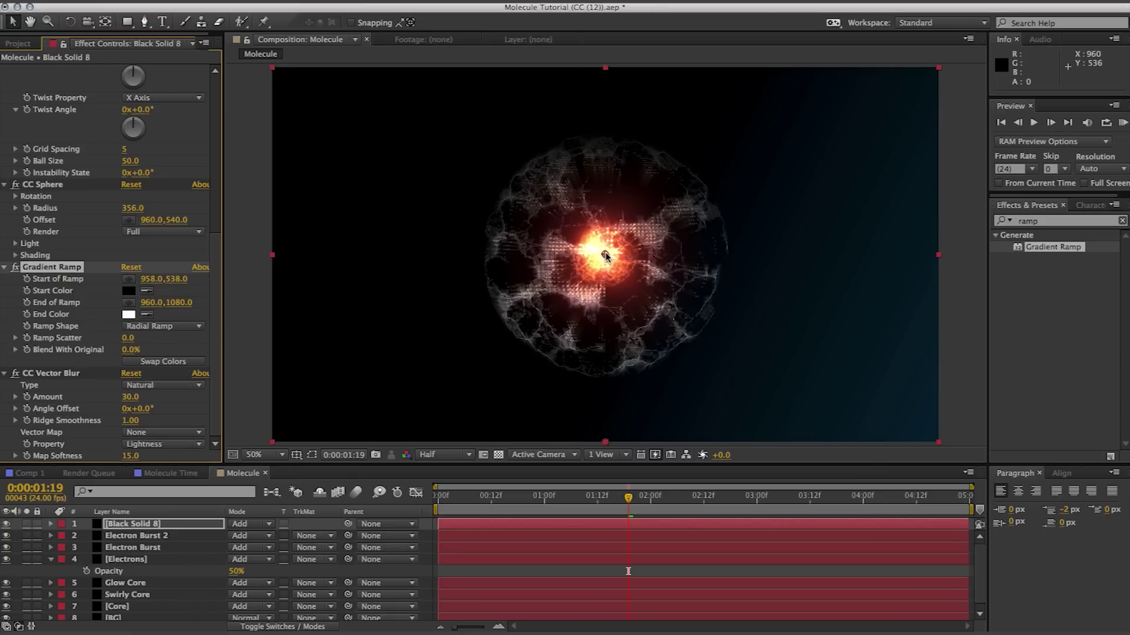
# - Set the Gradient Ramp's start color to dark red (9F1C1C) and its end color to orange
pyautogui.click(128, 291)
pyautogui.moveTo(401, 387); pyautogui.dragTo(440, 358)
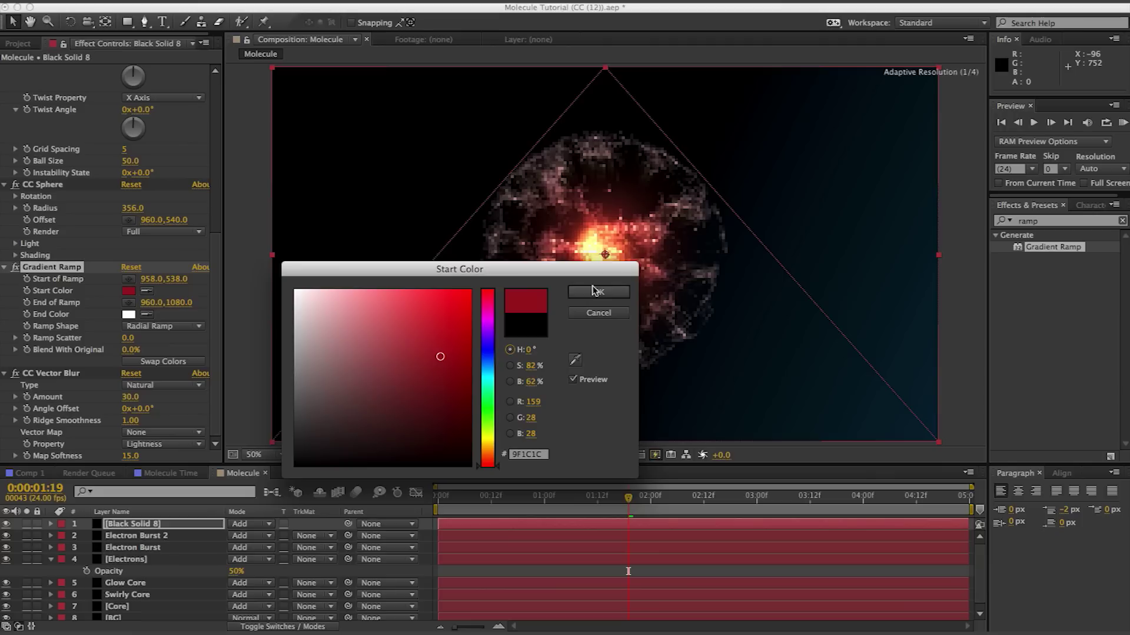
pyautogui.press('Return')
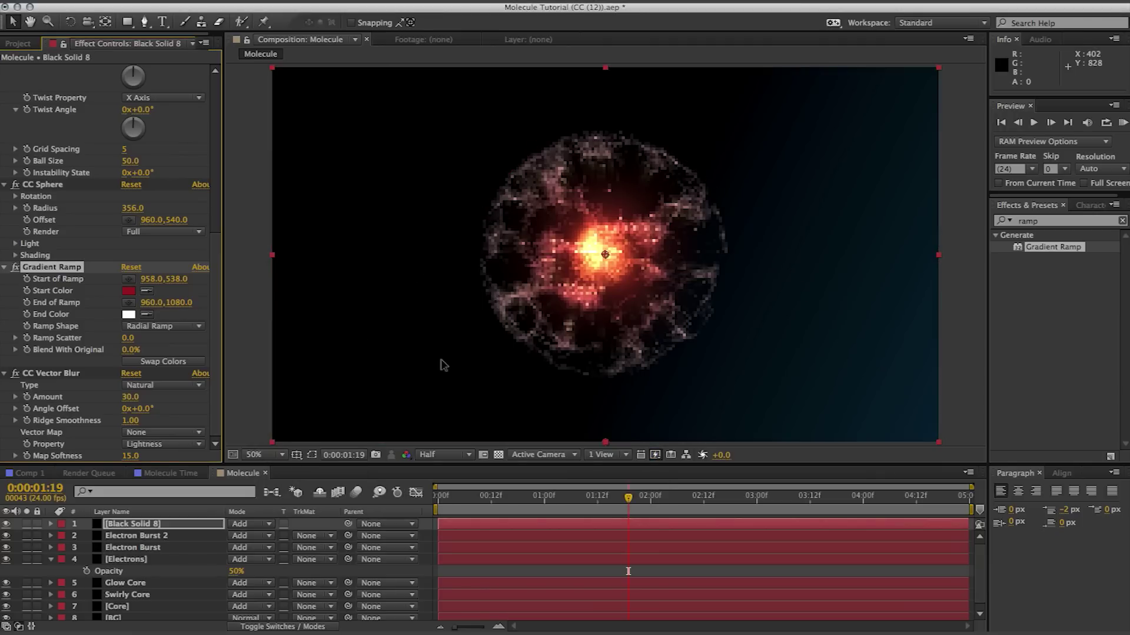
pyautogui.click(128, 314)
pyautogui.click(488, 451)
pyautogui.click(427, 318)
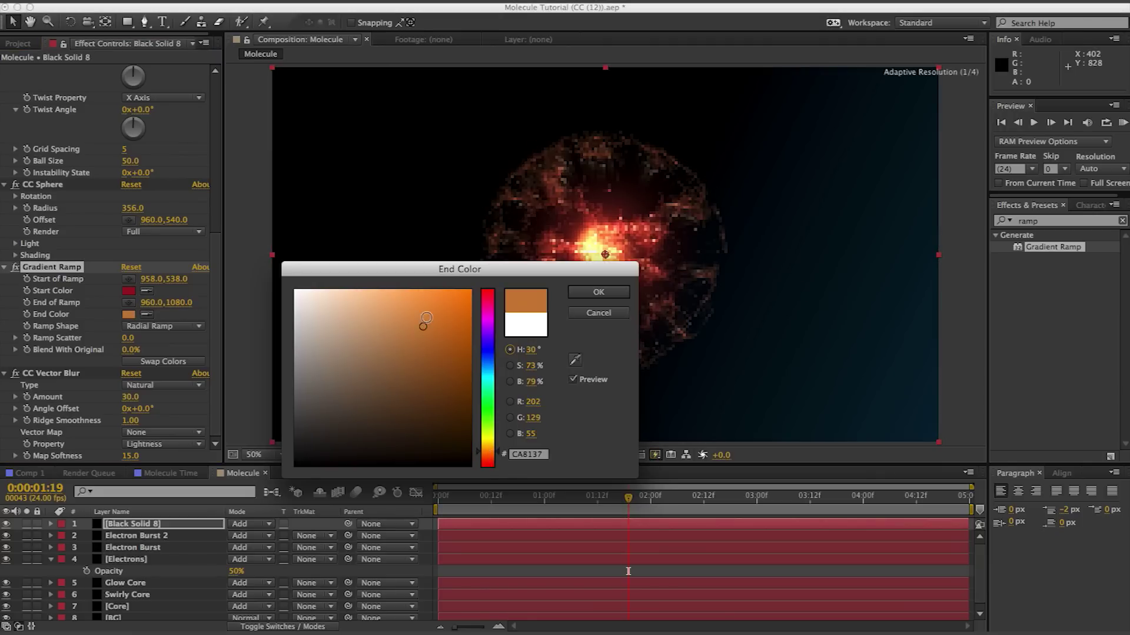
pyautogui.click(596, 293)
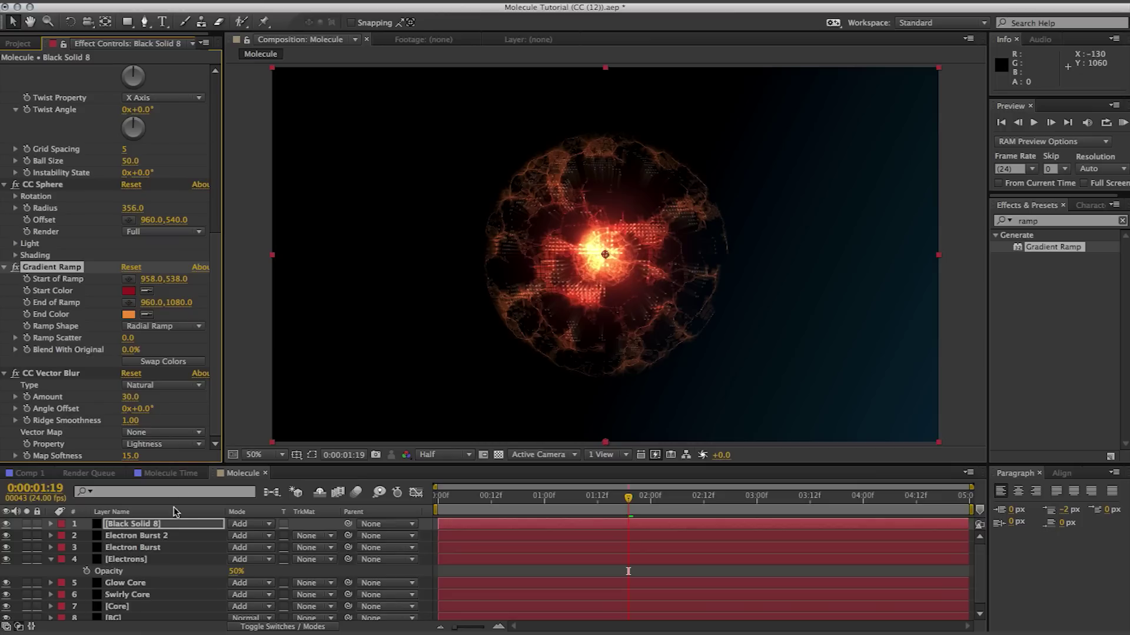
# - Lower the noise sphere layer's opacity to 60%
pyautogui.press('t')
pyautogui.moveTo(239, 542); pyautogui.dragTo(211, 539)
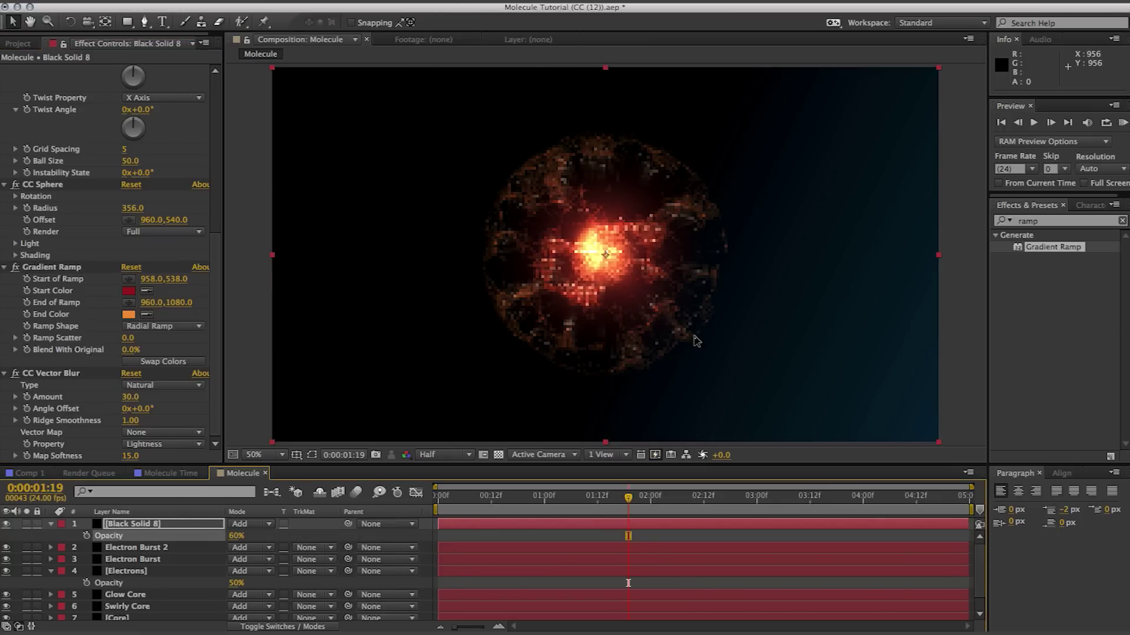
# - Apply a Glow effect to the noise sphere layer and rename the layer Force Field
pyautogui.write('glow')
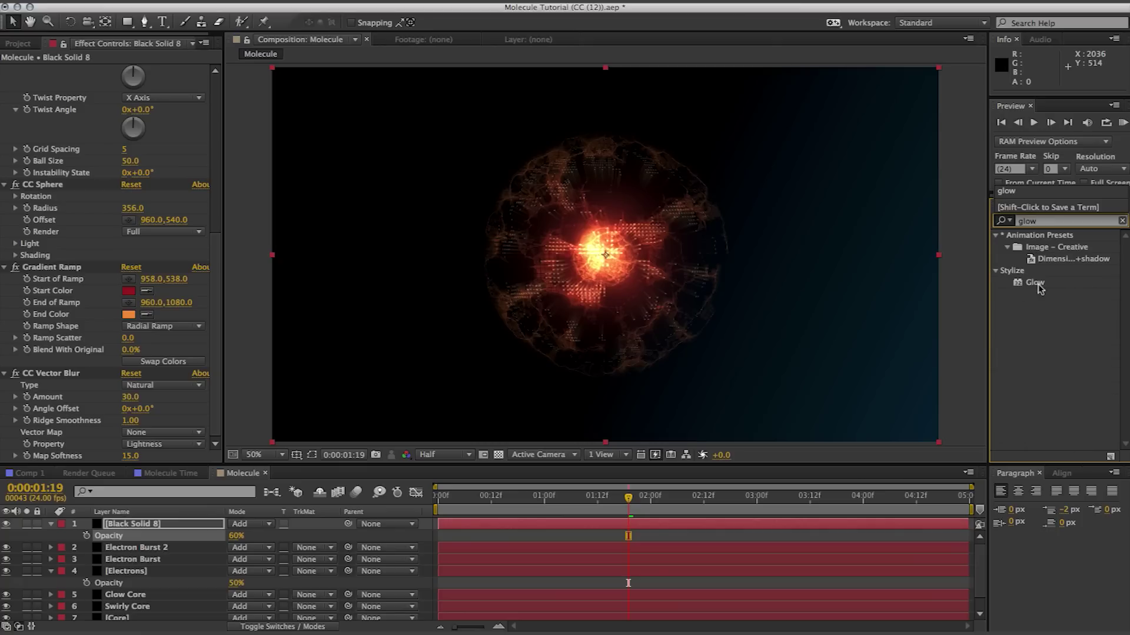
pyautogui.moveTo(1038, 288); pyautogui.dragTo(165, 528)
pyautogui.click(175, 527)
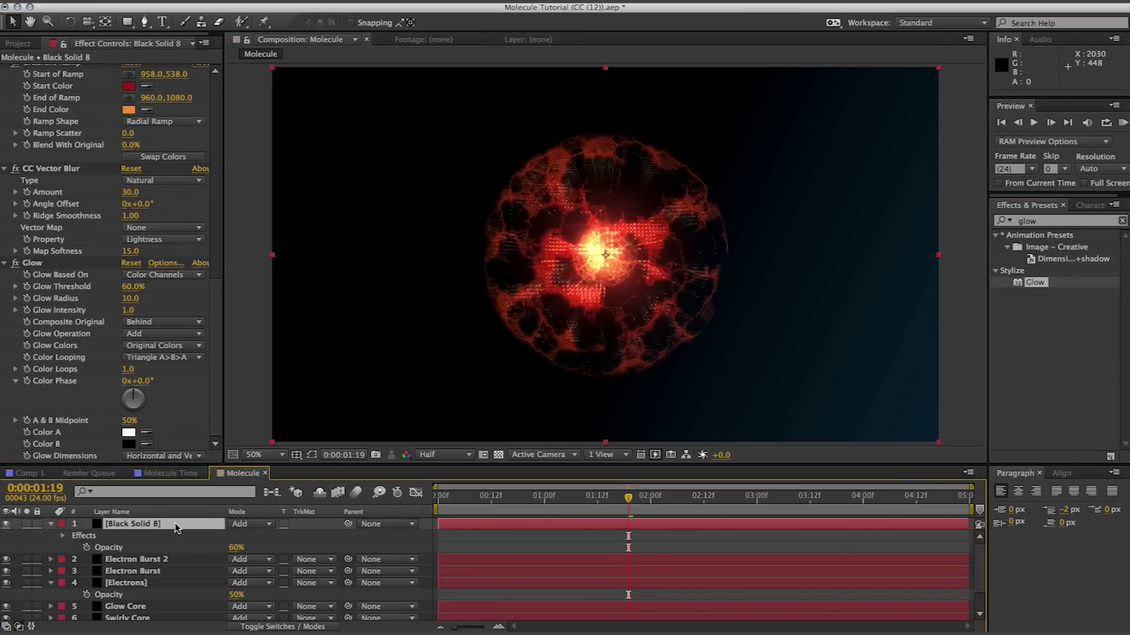
pyautogui.press('Return')
pyautogui.write('F')
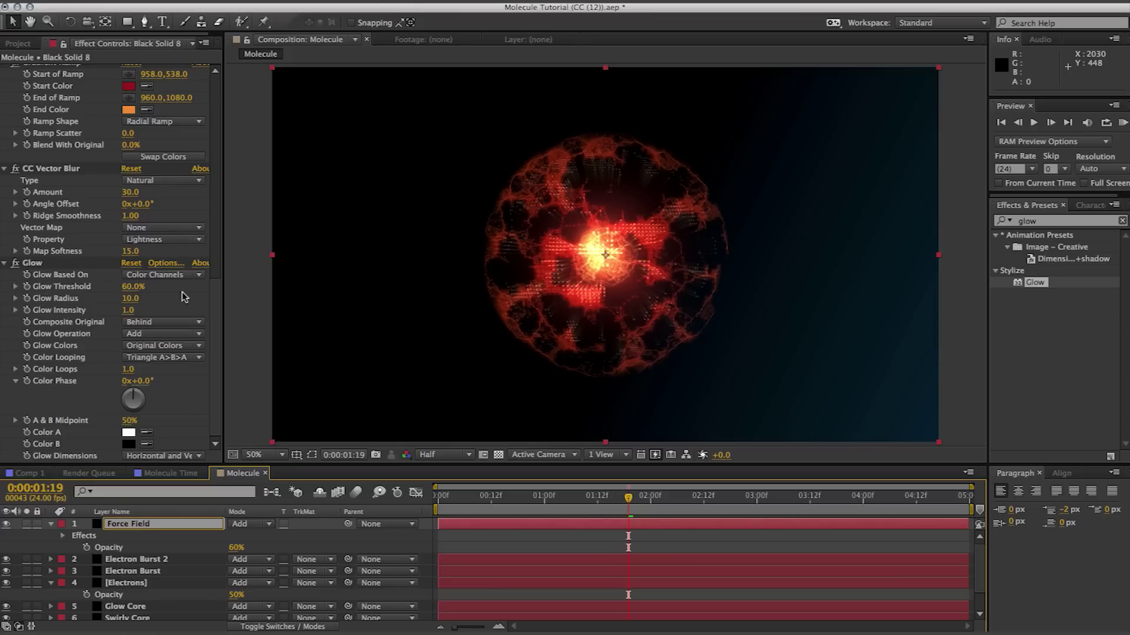
pyautogui.write('orce Field')
pyautogui.press('Return')
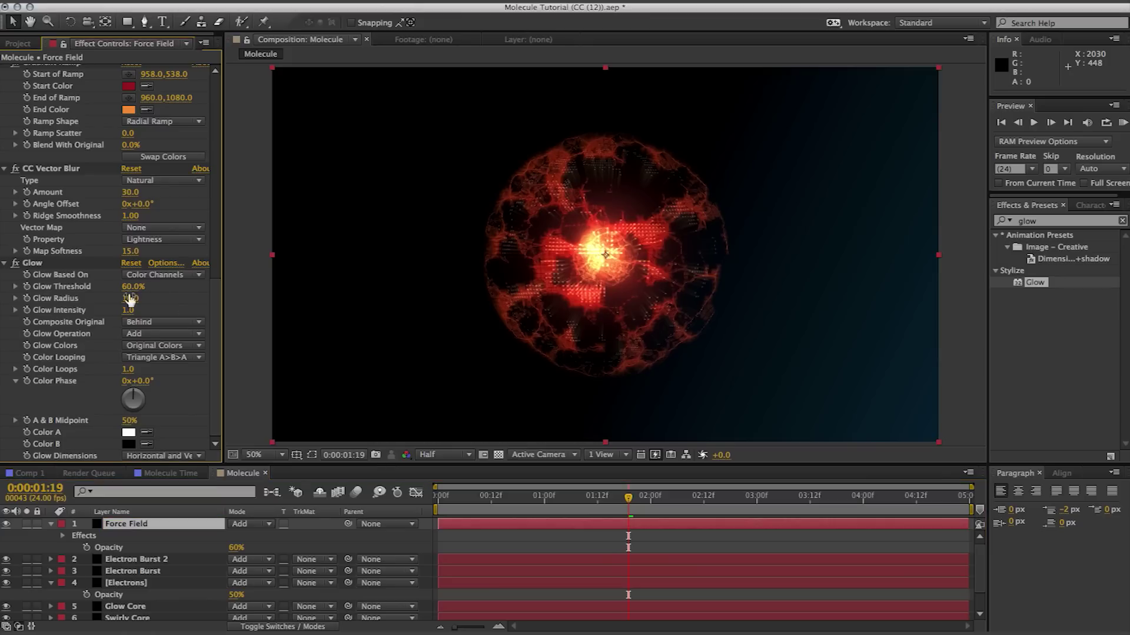
# - Switch the Glow colors to A & B Colors, with orange as Color A and red as Color B
pyautogui.click(169, 351)
pyautogui.click(151, 419)
pyautogui.click(130, 433)
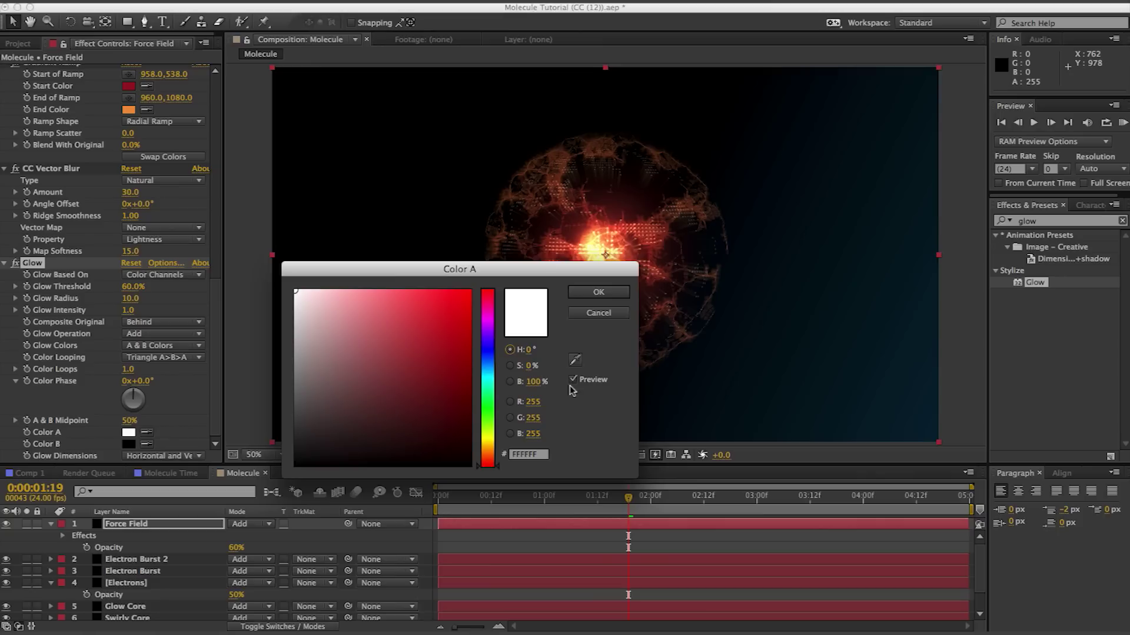
pyautogui.click(489, 454)
pyautogui.click(431, 302)
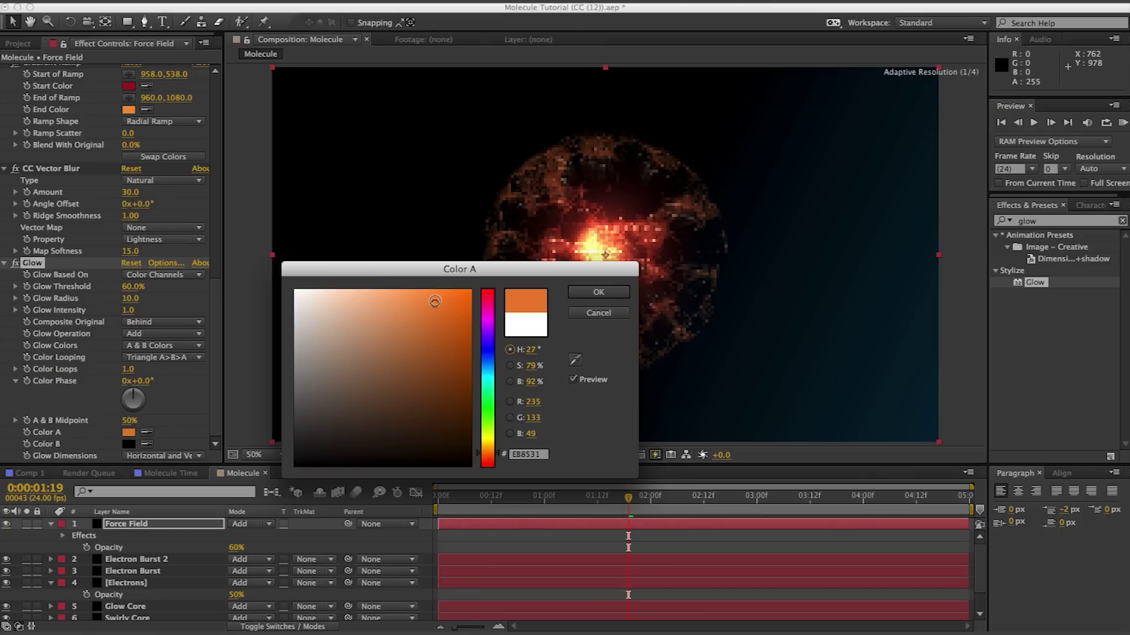
pyautogui.click(589, 294)
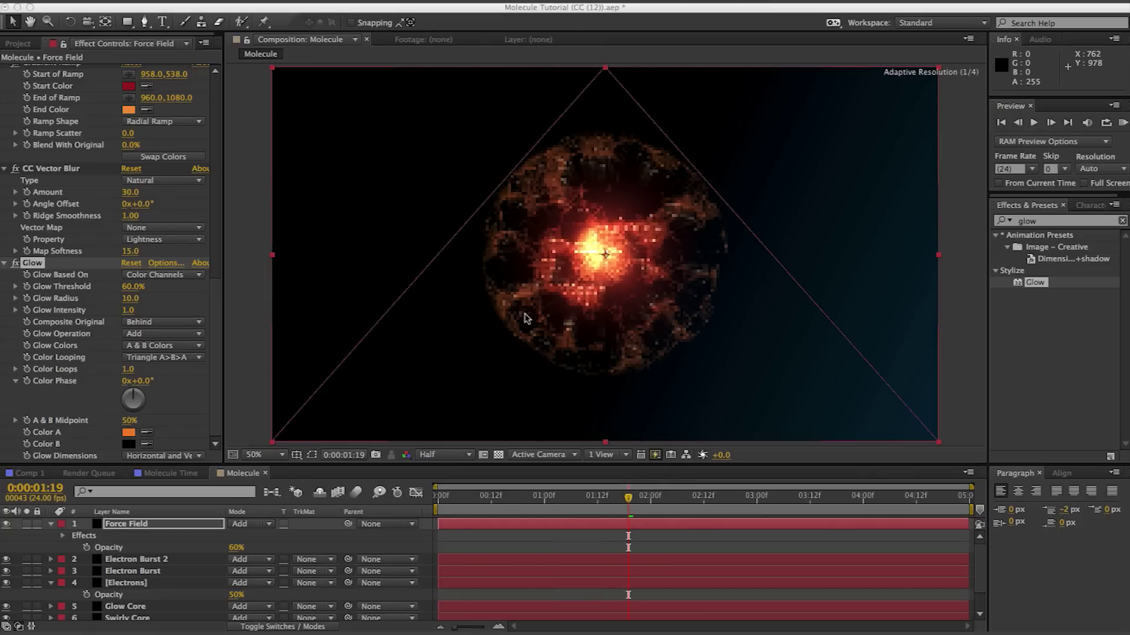
pyautogui.click(129, 444)
pyautogui.moveTo(425, 342); pyautogui.dragTo(424, 311)
pyautogui.click(579, 297)
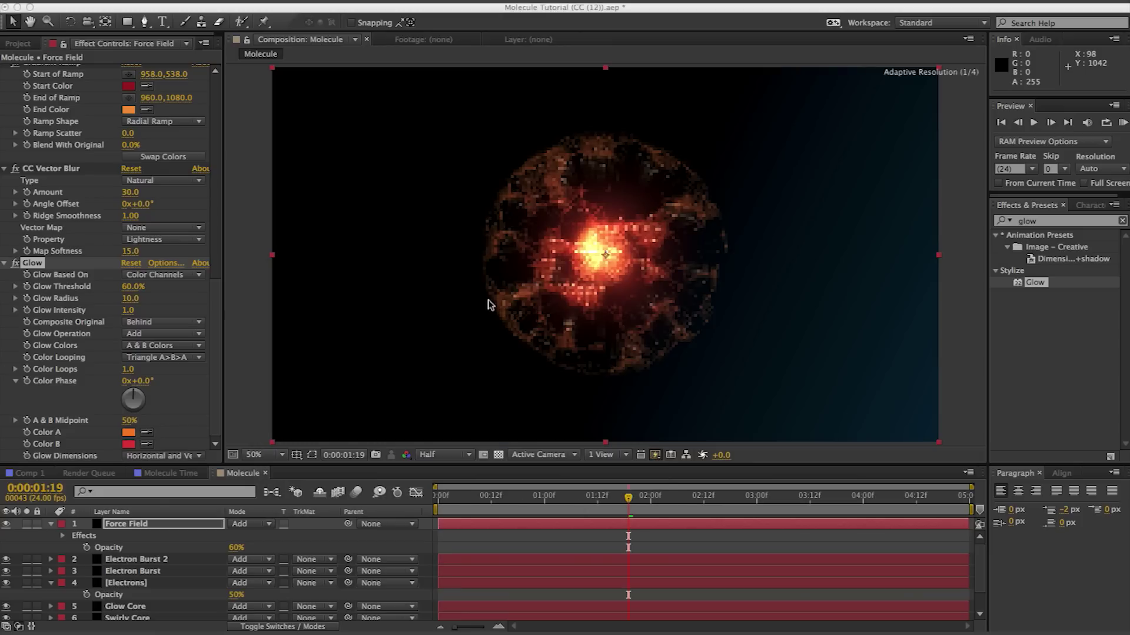
# - Set the Glow threshold to 15.3%, its intensity to 1.7 and its radius to 75
pyautogui.moveTo(131, 287); pyautogui.dragTo(44, 301)
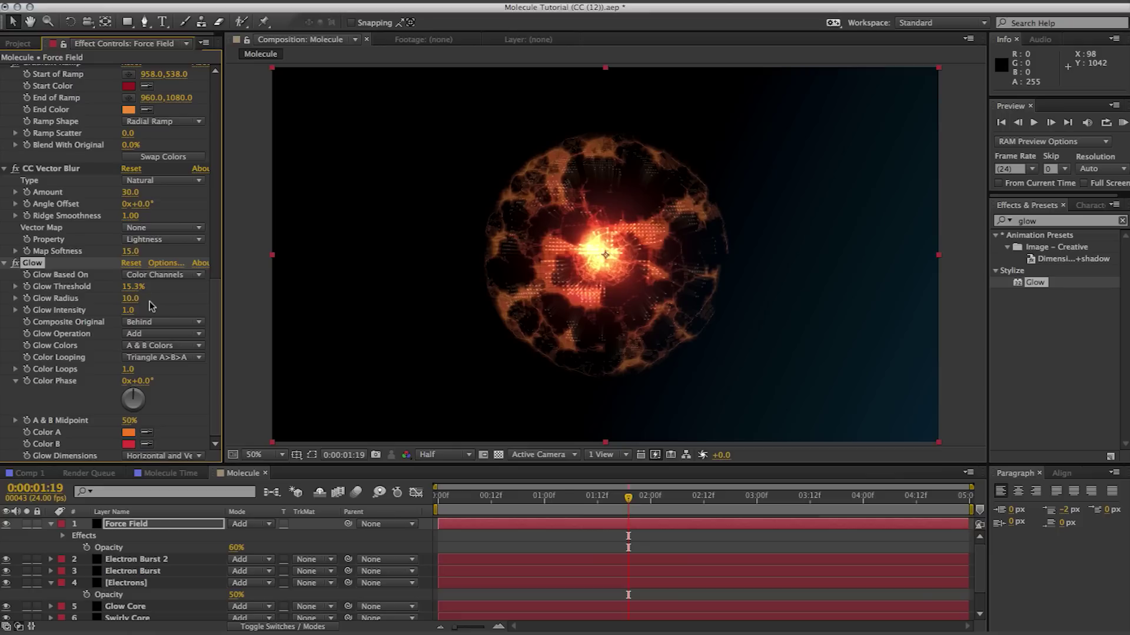
pyautogui.moveTo(125, 310); pyautogui.dragTo(165, 302)
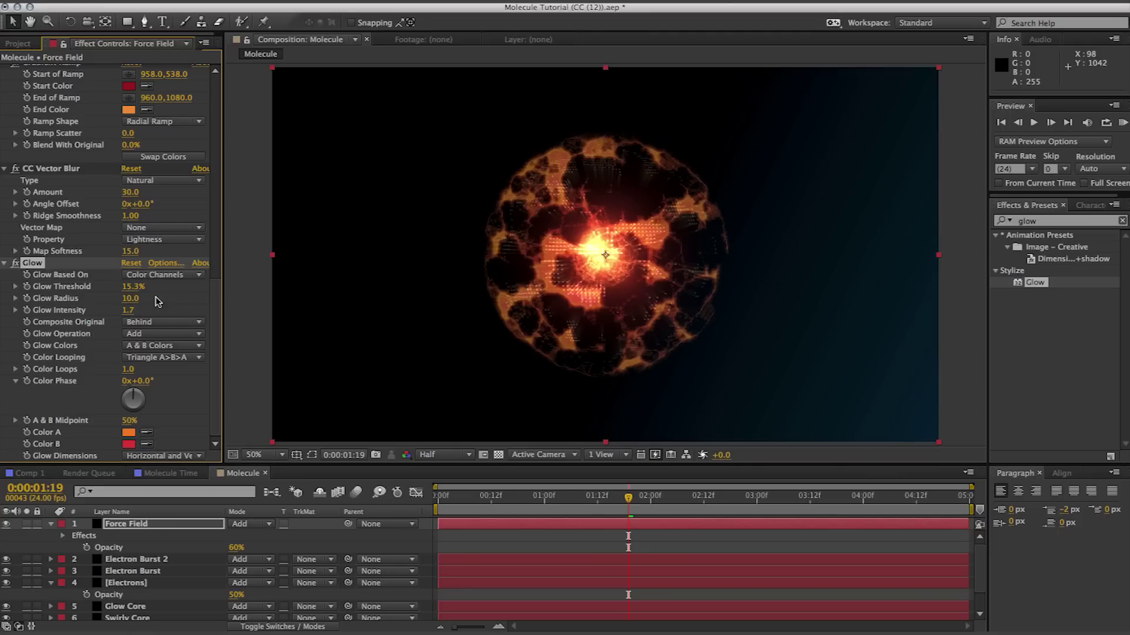
pyautogui.moveTo(169, 297); pyautogui.dragTo(188, 295)
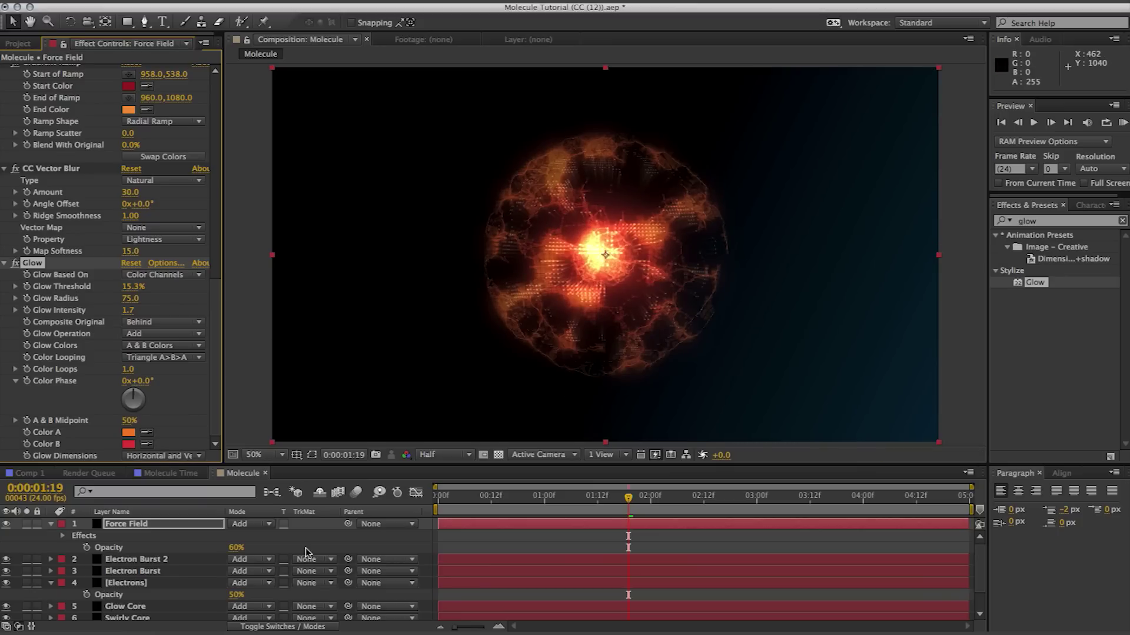
# - Lower the Force Field layer's opacity to 23%
pyautogui.press('t')
pyautogui.press('t')
pyautogui.moveTo(235, 536); pyautogui.dragTo(211, 539)
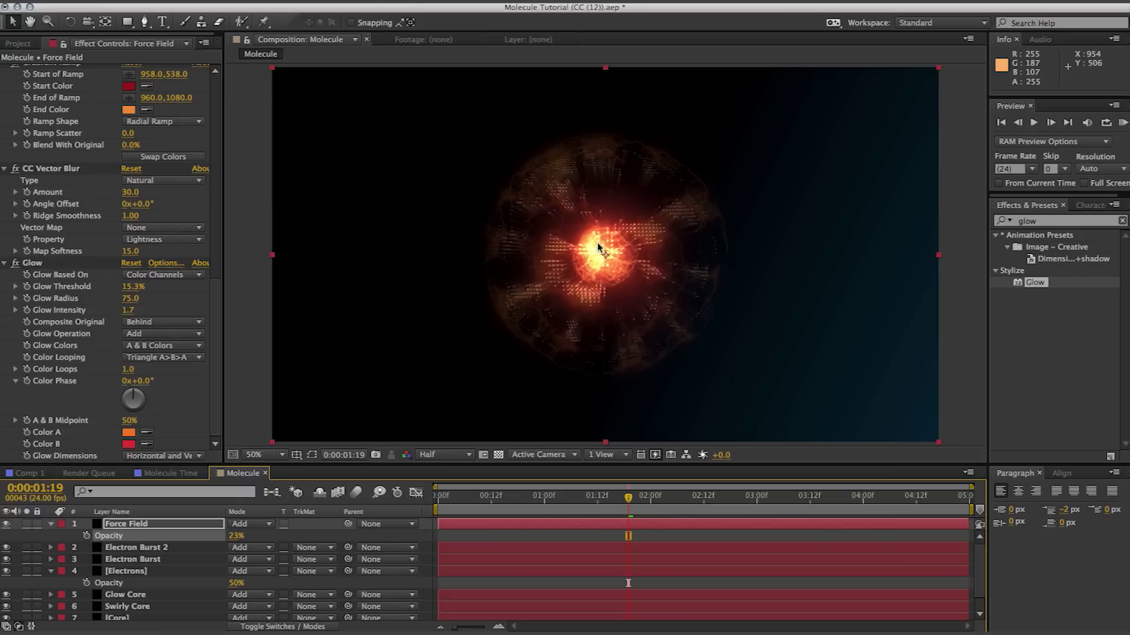
pyautogui.click(959, 360)
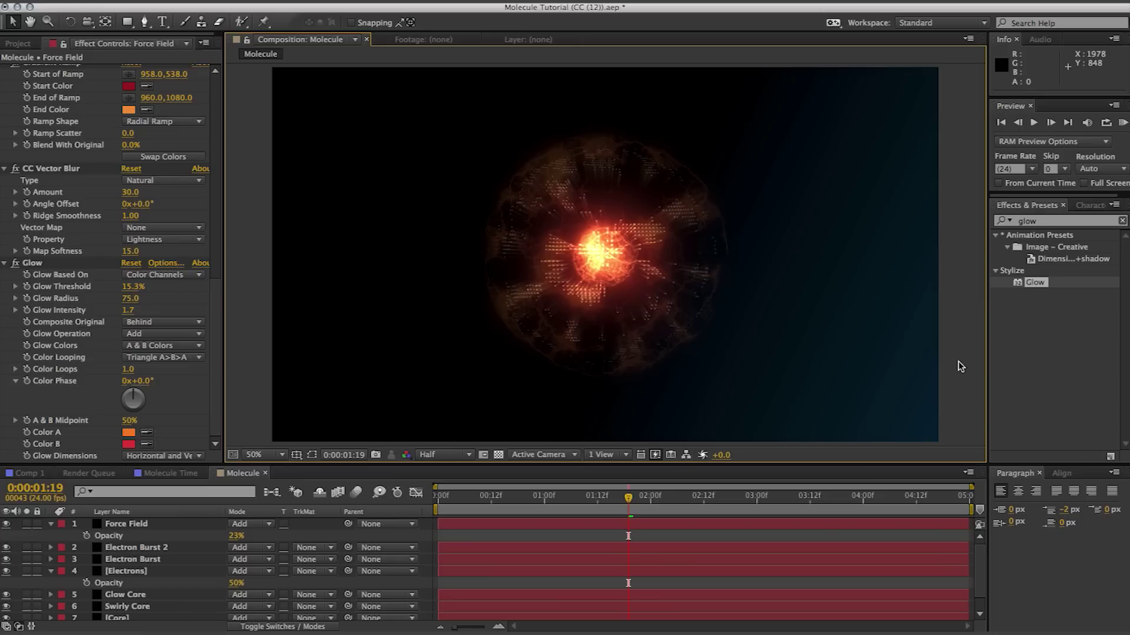
# - Create a 1920 x 1080 px light blue solid named Light Leak
pyautogui.press('super+y')
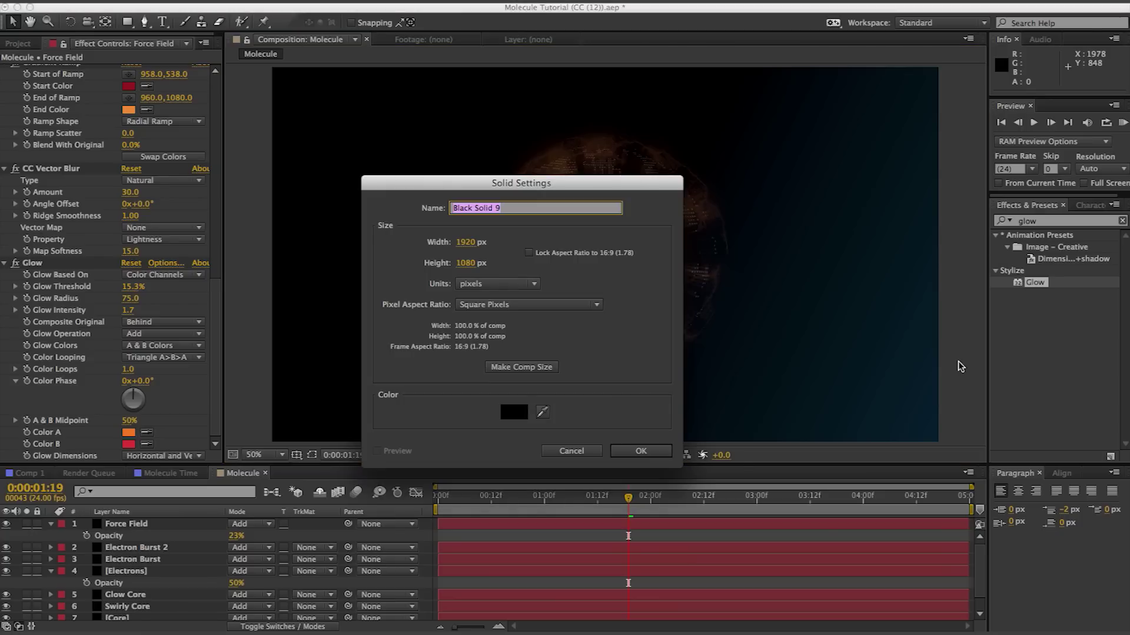
pyautogui.click(512, 419)
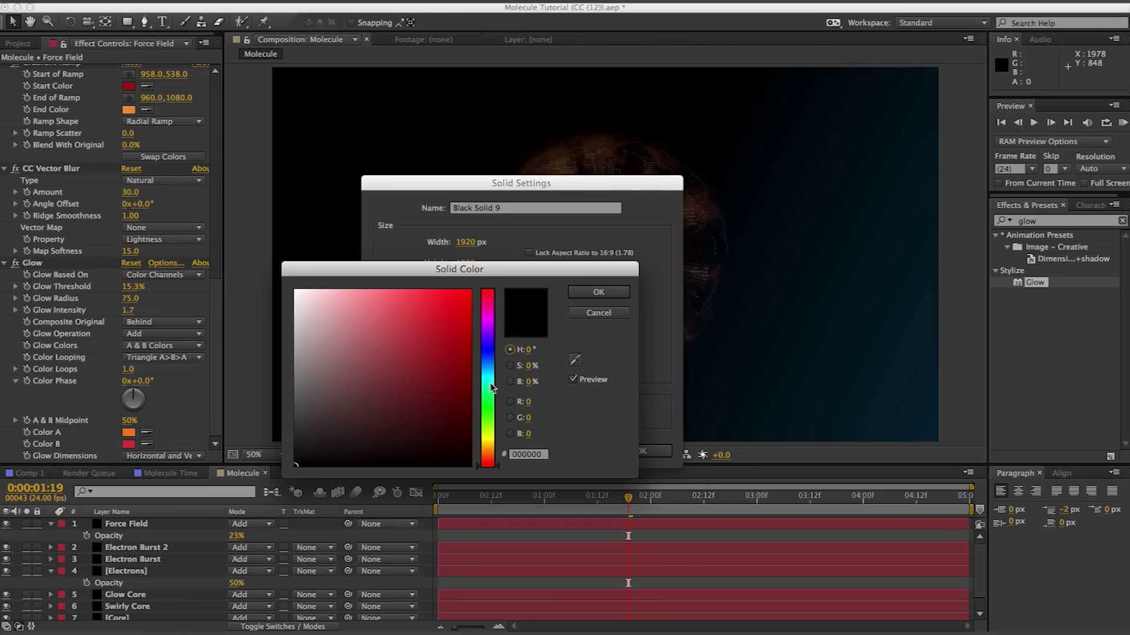
pyautogui.moveTo(492, 388); pyautogui.dragTo(490, 372)
pyautogui.moveTo(411, 396); pyautogui.dragTo(434, 310)
pyautogui.press('Return')
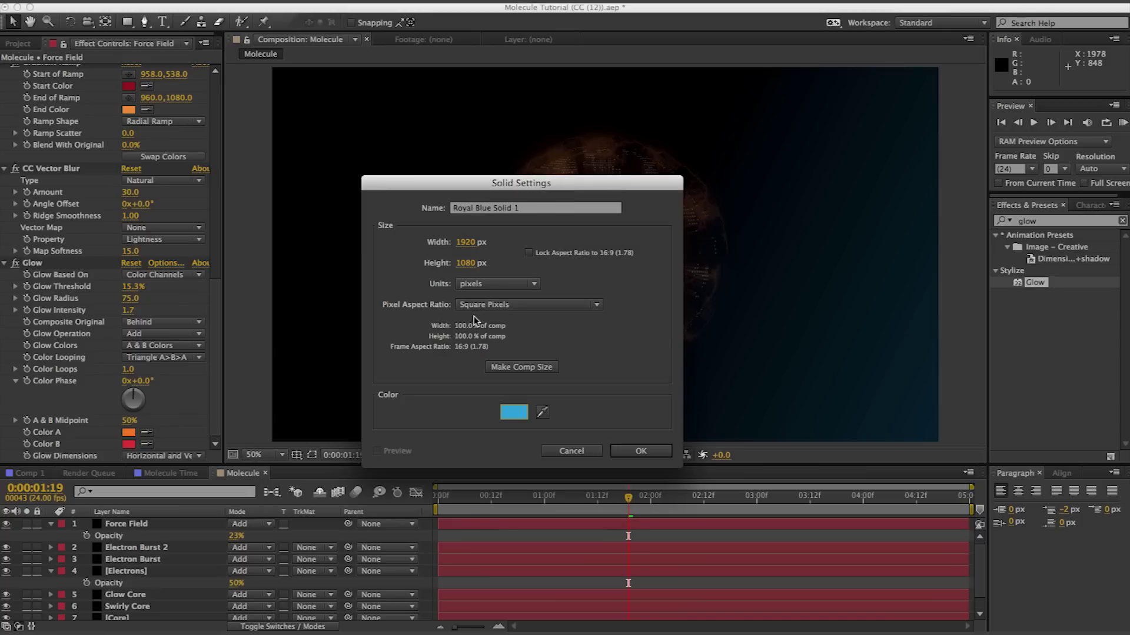
pyautogui.tripleClick(501, 209)
pyautogui.write('Light Leak')
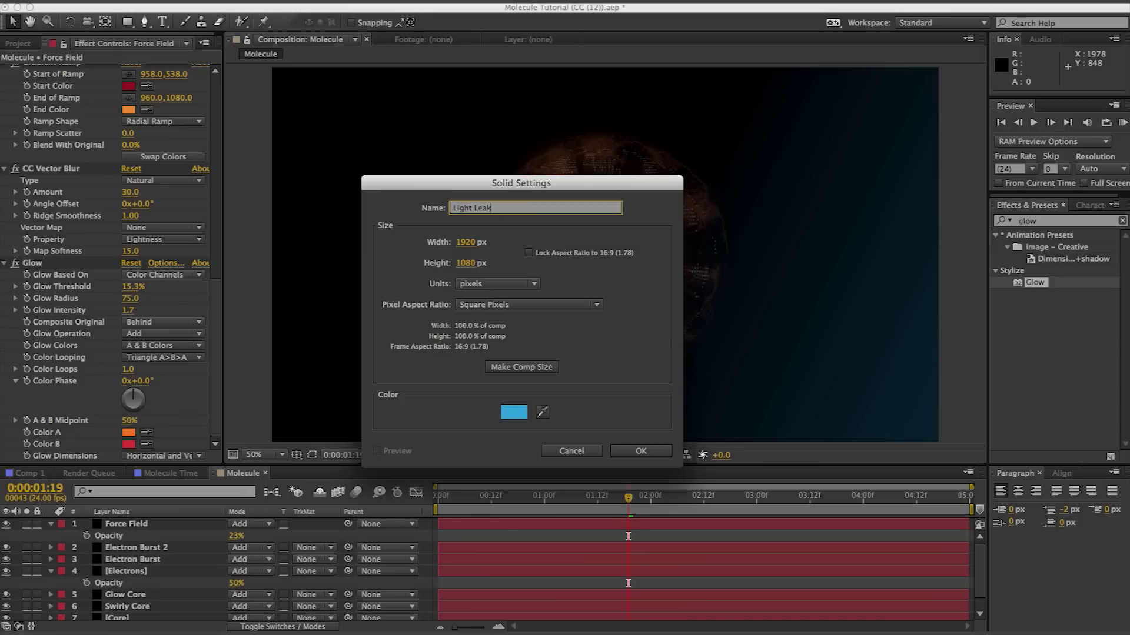
pyautogui.press('Return')
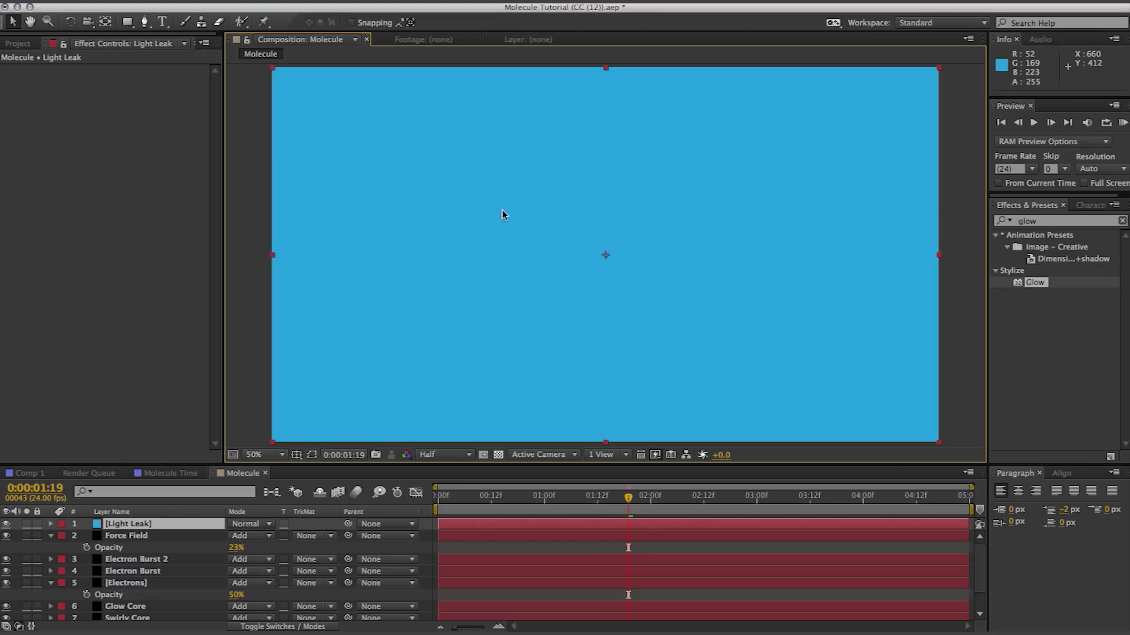
# - Draw a closed, rounded mask on Light Leak reaching in from the frame's upper left edge toward the molecule
pyautogui.click(145, 24)
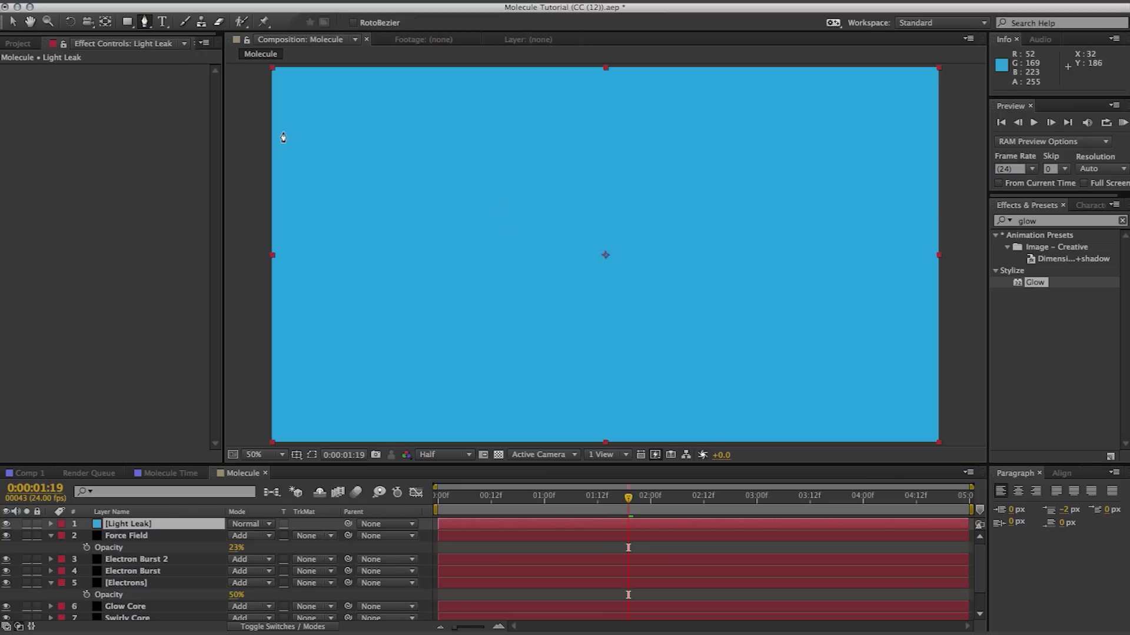
pyautogui.click(246, 109)
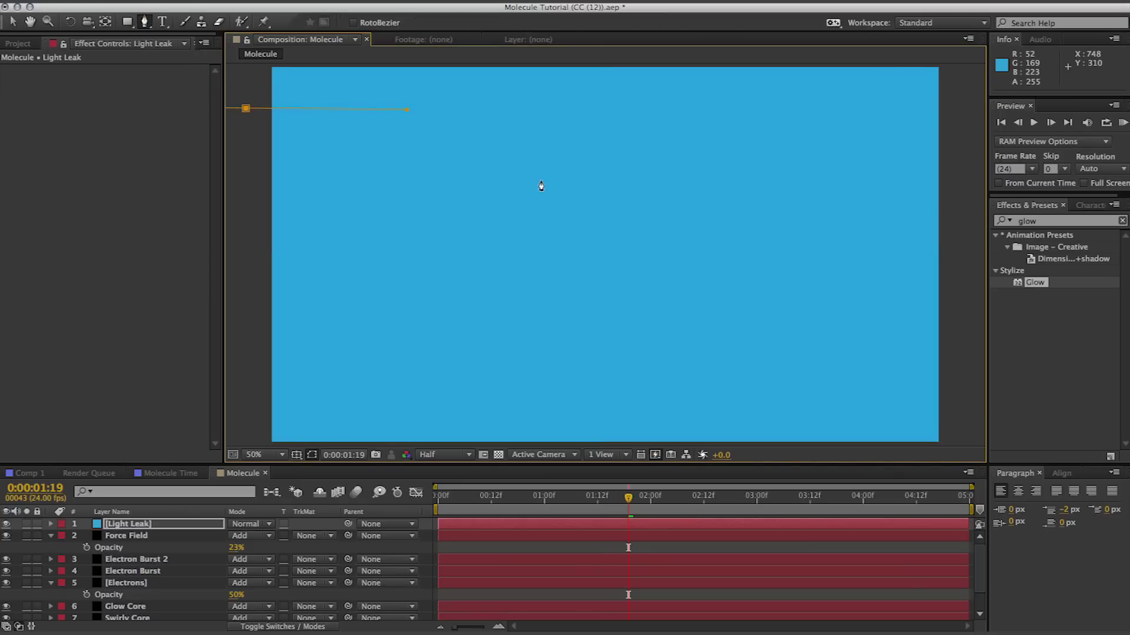
pyautogui.moveTo(529, 235); pyautogui.dragTo(524, 239)
pyautogui.moveTo(251, 229); pyautogui.dragTo(162, 230)
pyautogui.click(246, 110)
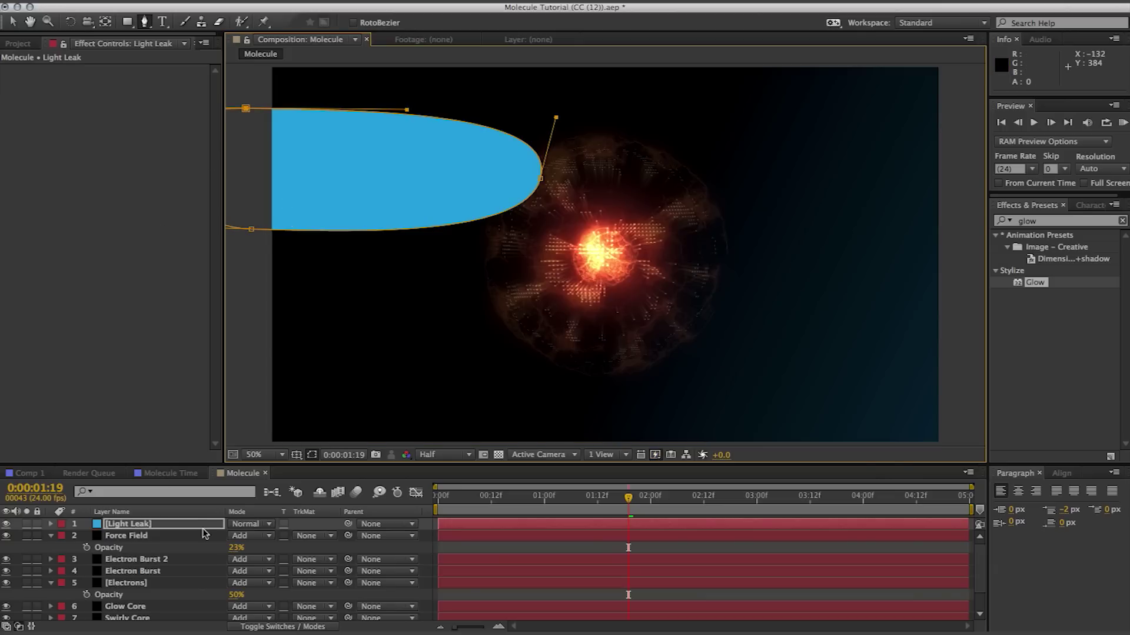
# - Feather the Light Leak mask to 438 pixels and set the layer's blending mode to Add
pyautogui.press('f')
pyautogui.moveTo(263, 554); pyautogui.dragTo(412, 527)
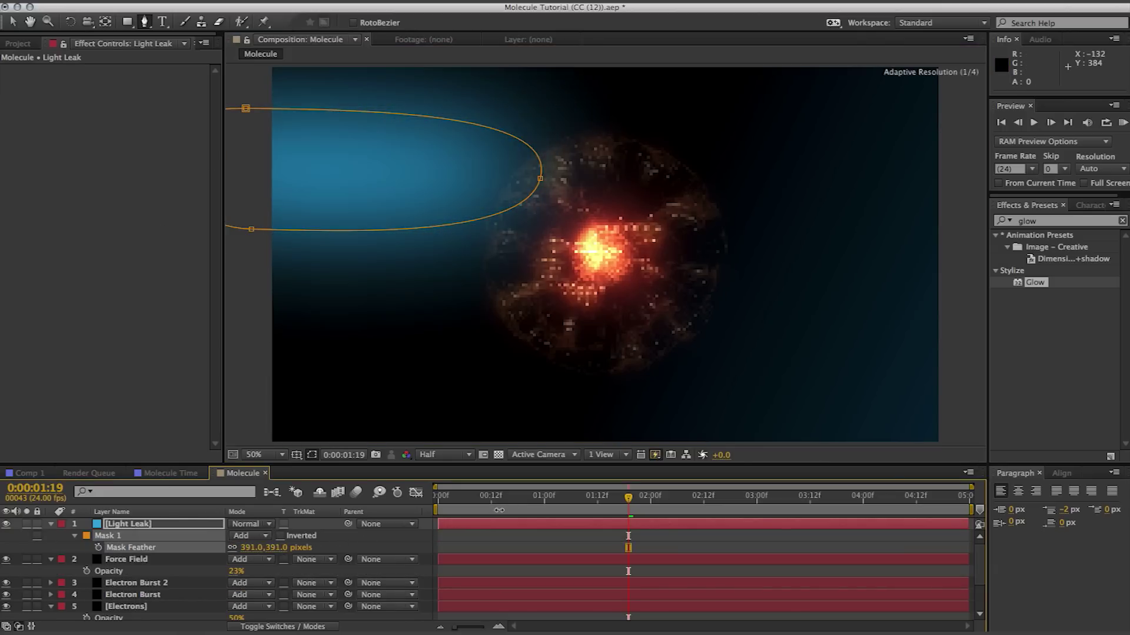
pyautogui.click(251, 524)
pyautogui.click(256, 310)
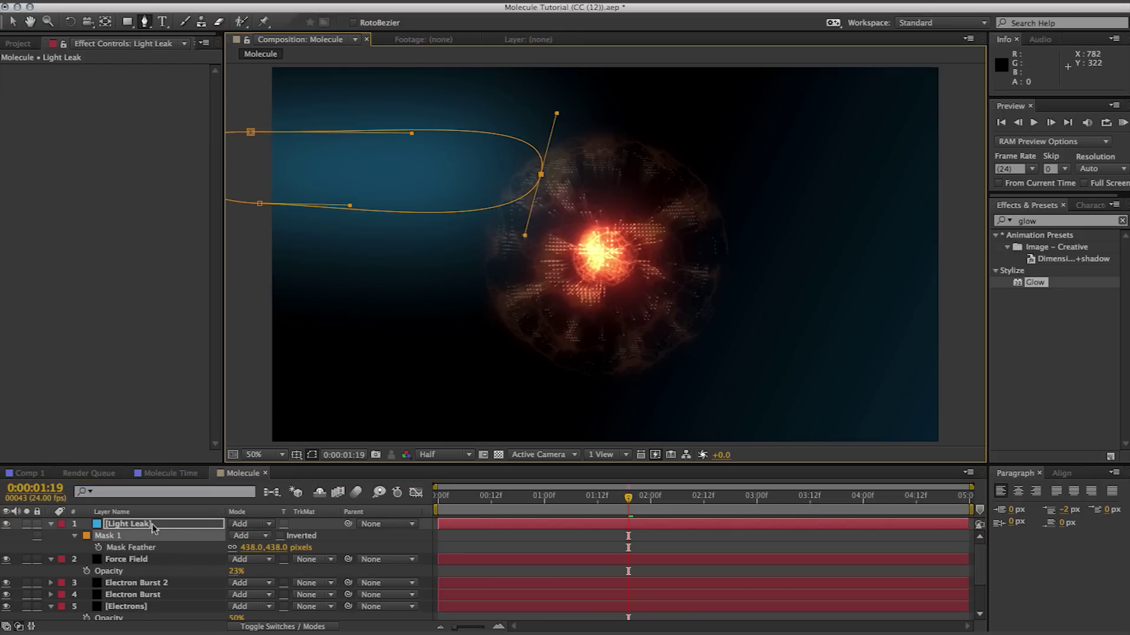
# - Duplicate the Light Leak layer and delete the mask from the duplicate
pyautogui.click(152, 525)
pyautogui.press('super+d')
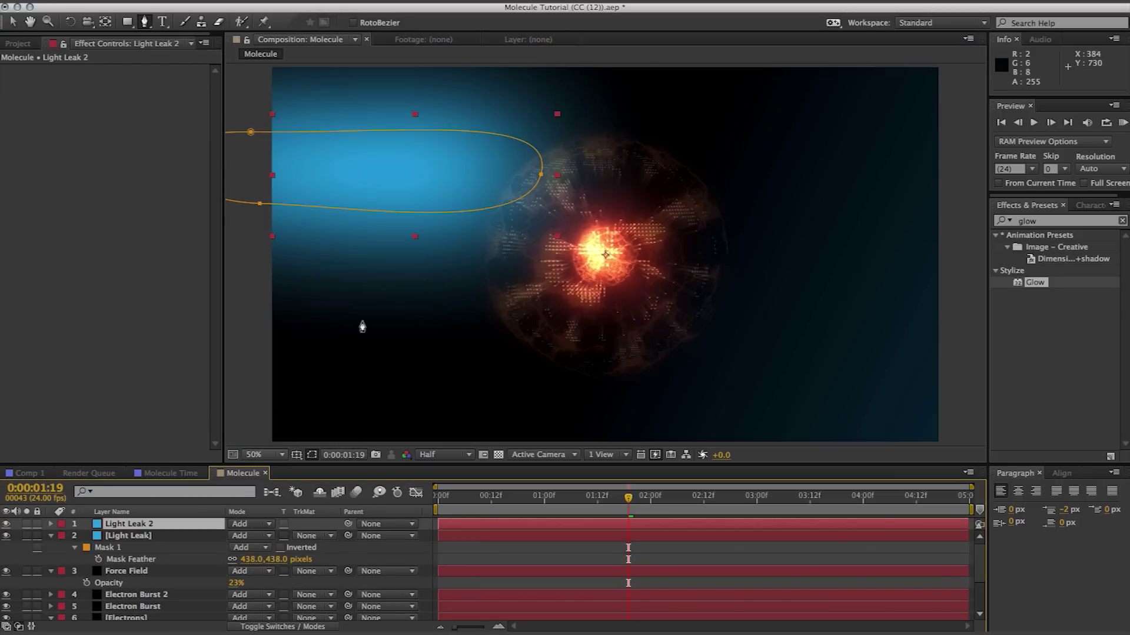
pyautogui.press('m')
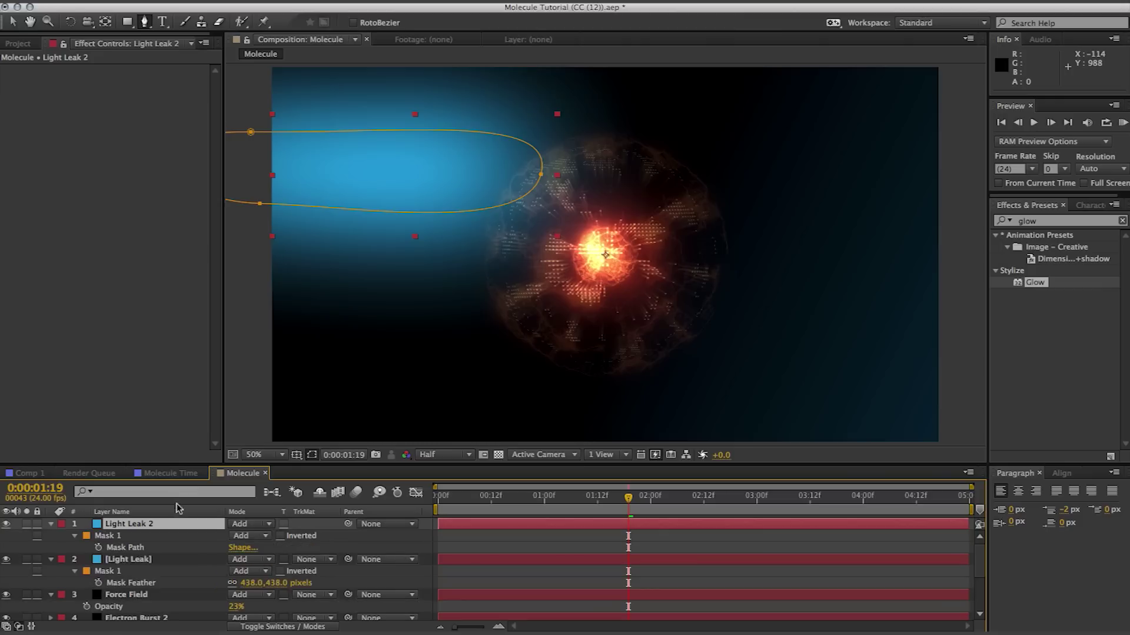
pyautogui.click(126, 542)
pyautogui.press('Delete')
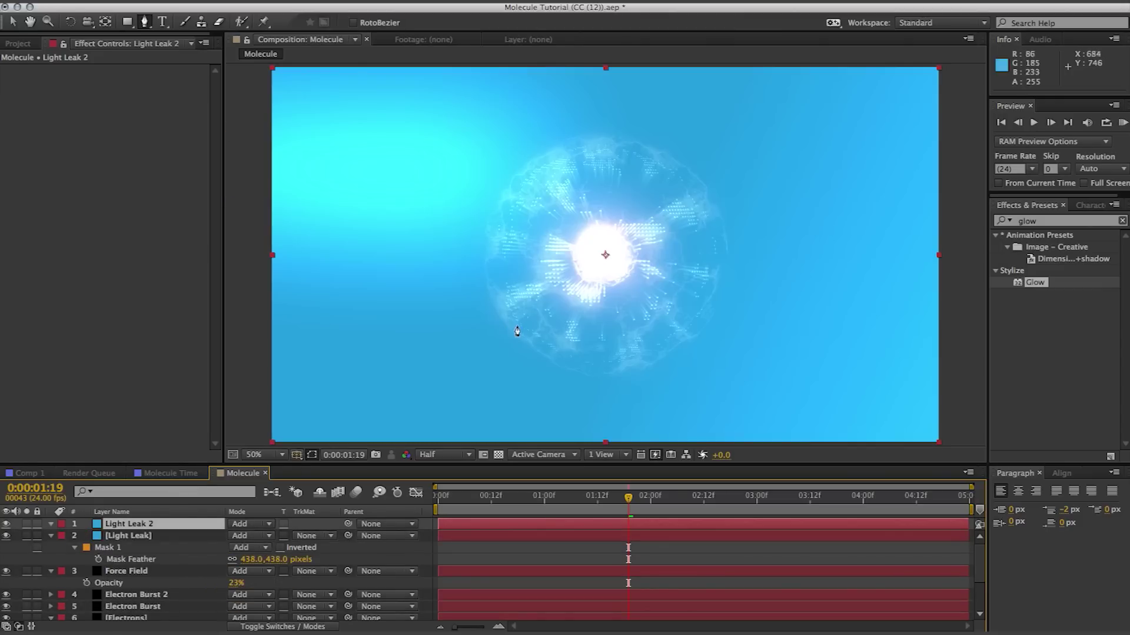
# - Draw a rounded mask on Light Leak 2 at the frame's lower right edge and feather it to 578 pixels
pyautogui.click(960, 328)
pyautogui.moveTo(734, 378); pyautogui.dragTo(632, 407)
pyautogui.moveTo(961, 415); pyautogui.dragTo(994, 392)
pyautogui.click(961, 329)
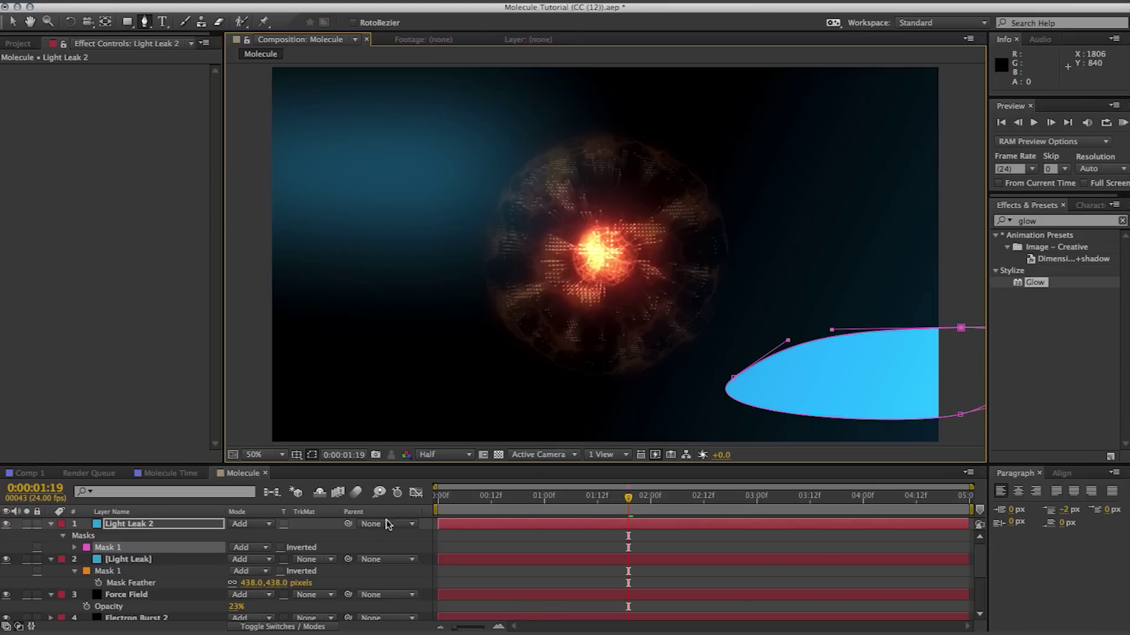
pyautogui.press('f')
pyautogui.moveTo(253, 547); pyautogui.dragTo(607, 532)
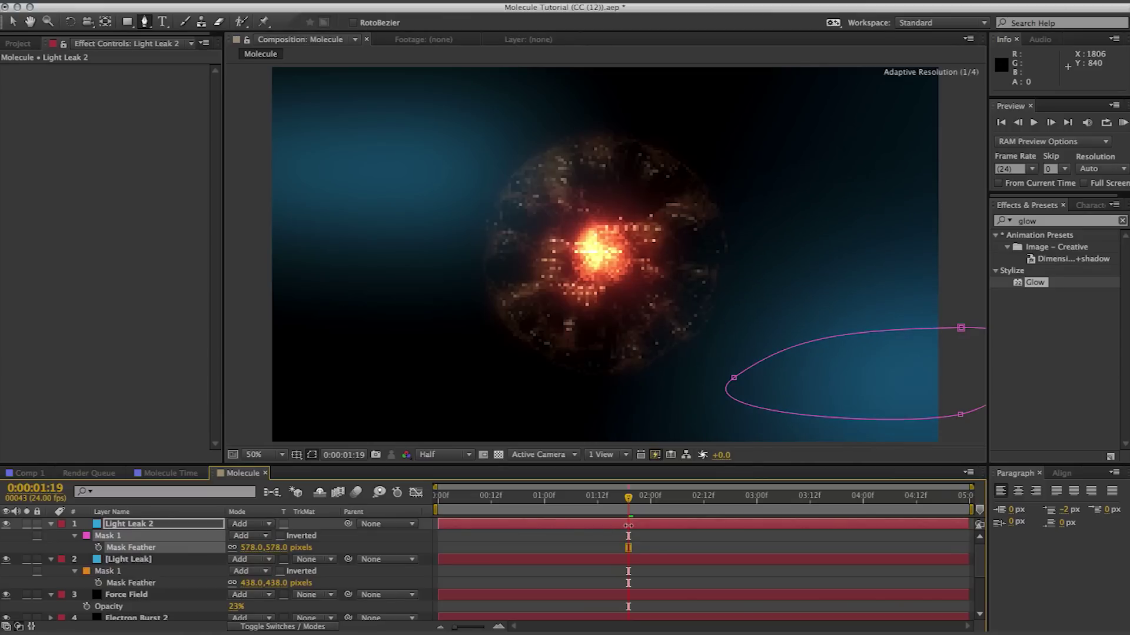
# - Examine the balance of the two blue light leaks across the whole composition
pyautogui.press(',')
pyautogui.press(',')
pyautogui.press(',')
pyautogui.press(',')
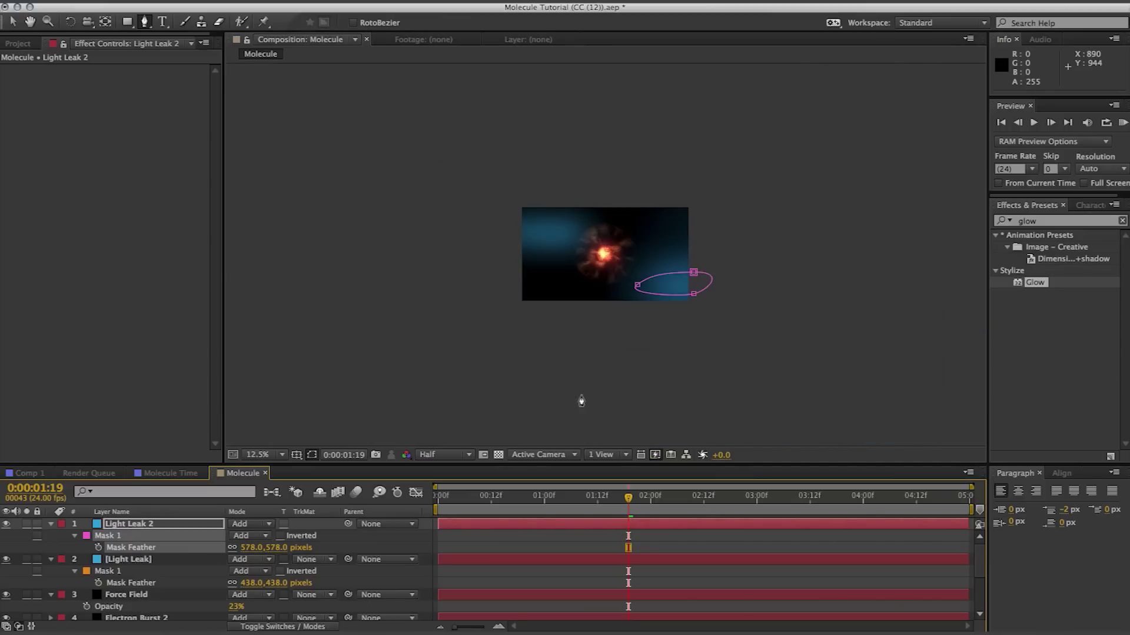
pyautogui.press('.')
pyautogui.press('.')
pyautogui.press('.')
pyautogui.press('.')
pyautogui.press('super+Down')
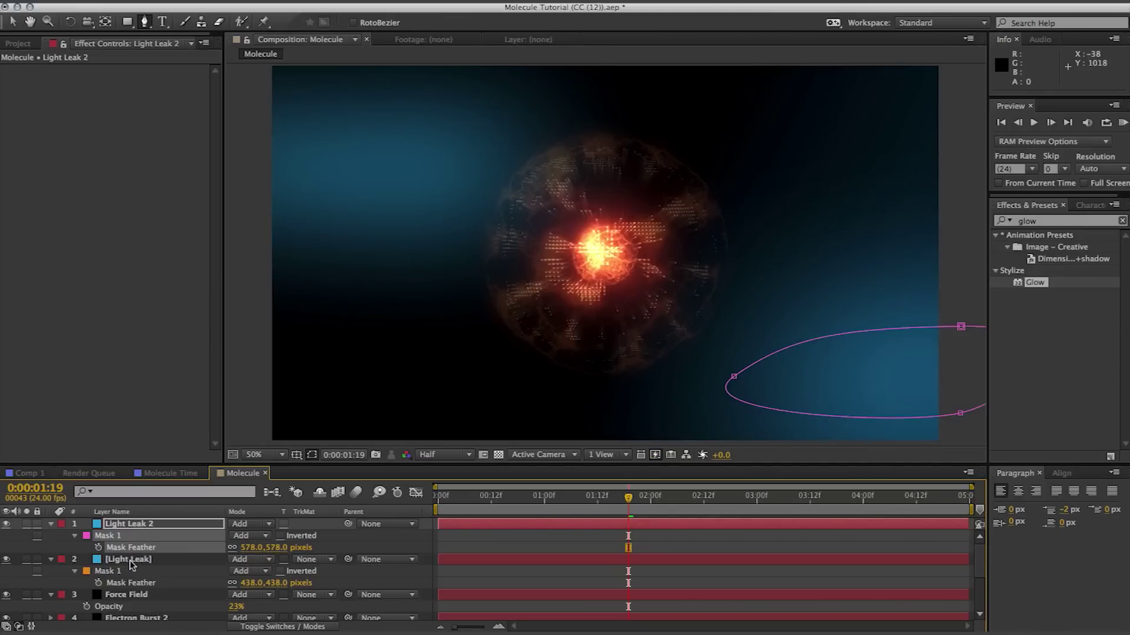
# - Widen the mask of the upper left Light Leak vertically and increase its feather to 769 pixels
pyautogui.press('v')
pyautogui.moveTo(262, 203); pyautogui.dragTo(197, 264)
pyautogui.moveTo(251, 131); pyautogui.dragTo(244, 93)
pyautogui.moveTo(253, 583); pyautogui.dragTo(469, 569)
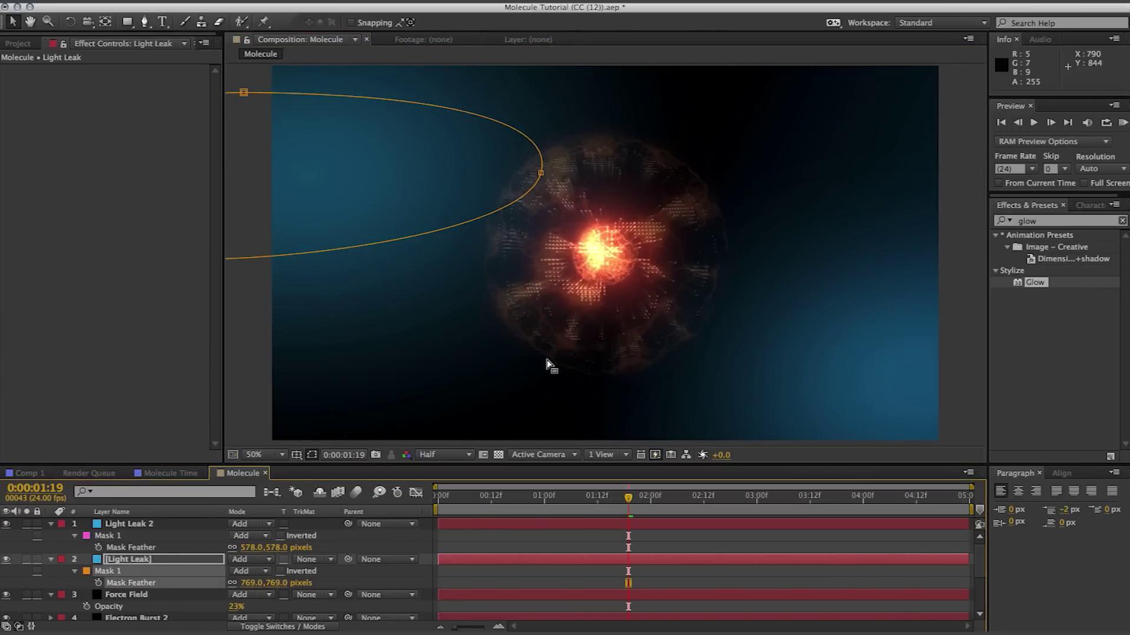
pyautogui.scroll(-2, 547, 365)
pyautogui.click(585, 410)
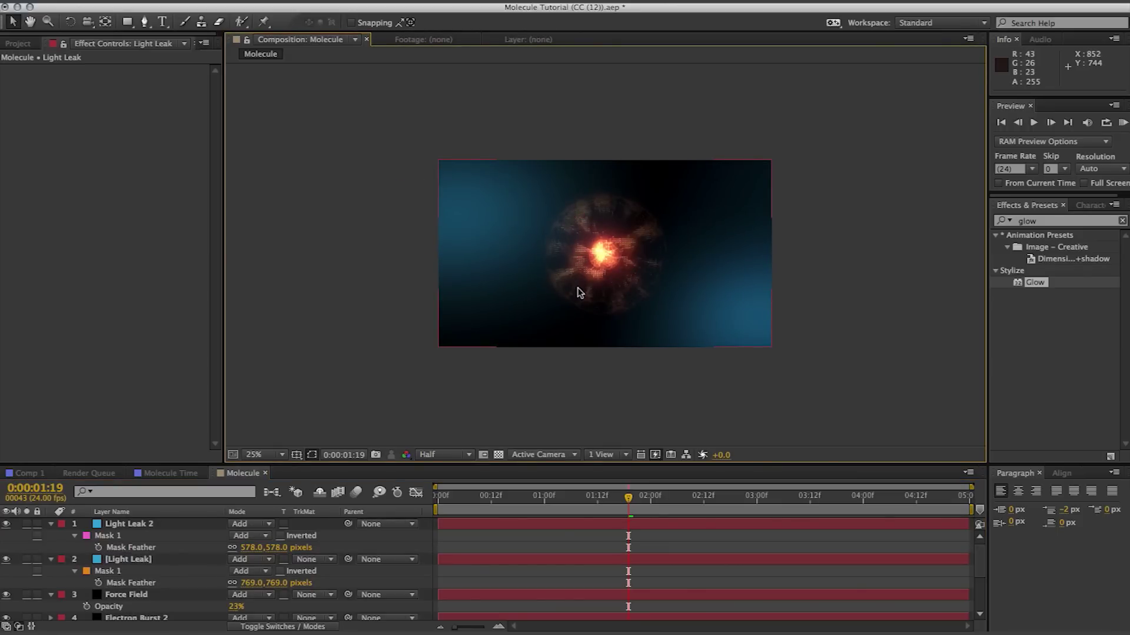
pyautogui.press('.')
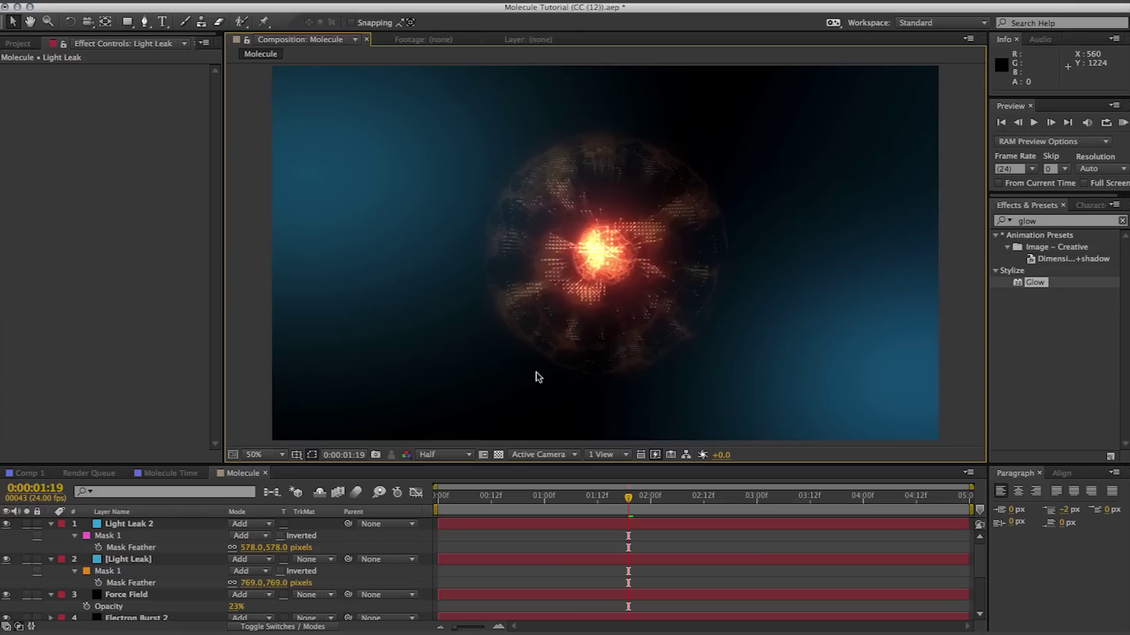
# - Create a black 1920 by 1080 pixel solid named Lens Flare above the light leak layers
pyautogui.hotkey('ctrl', 'y')
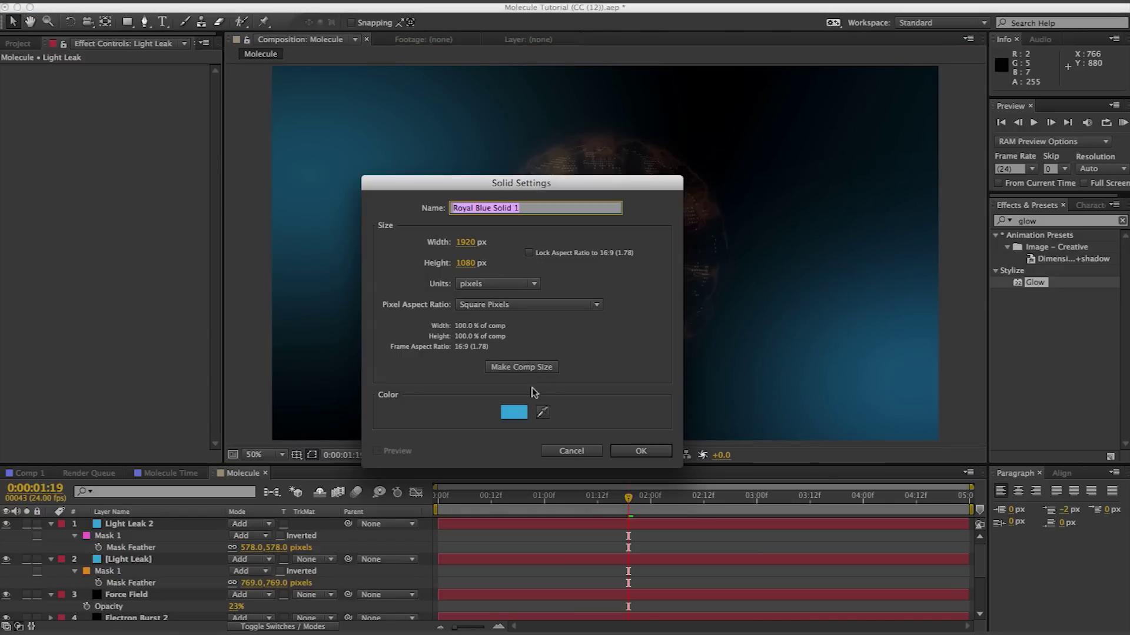
pyautogui.click(514, 406)
pyautogui.moveTo(487, 355); pyautogui.dragTo(488, 297)
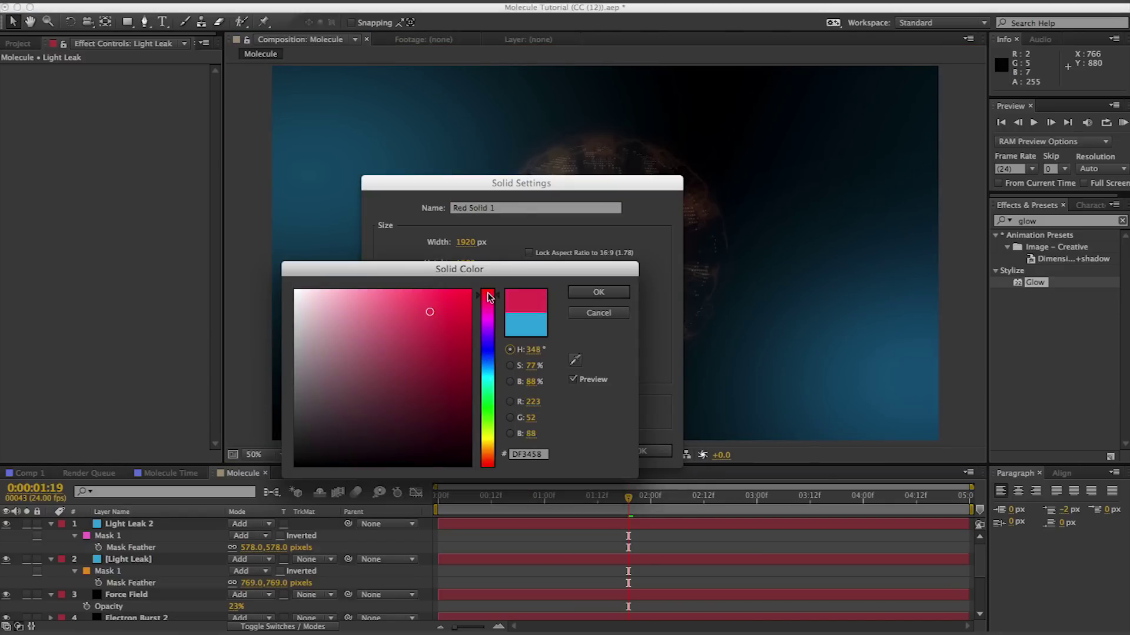
pyautogui.click(461, 290)
pyautogui.moveTo(430, 406); pyautogui.dragTo(410, 467)
pyautogui.click(612, 298)
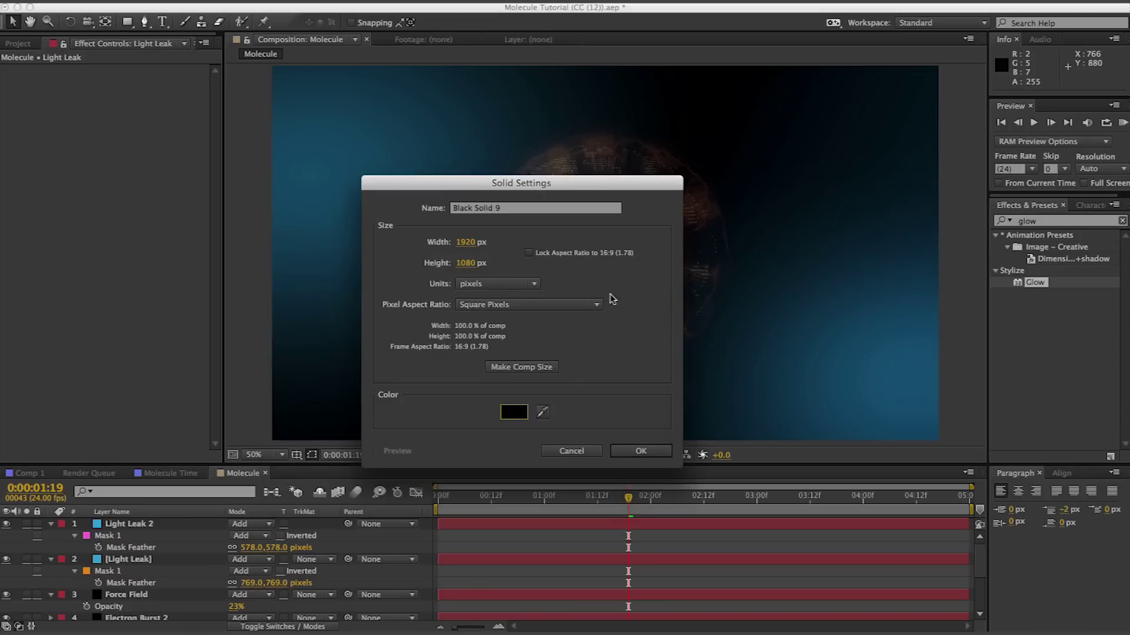
pyautogui.click(460, 209)
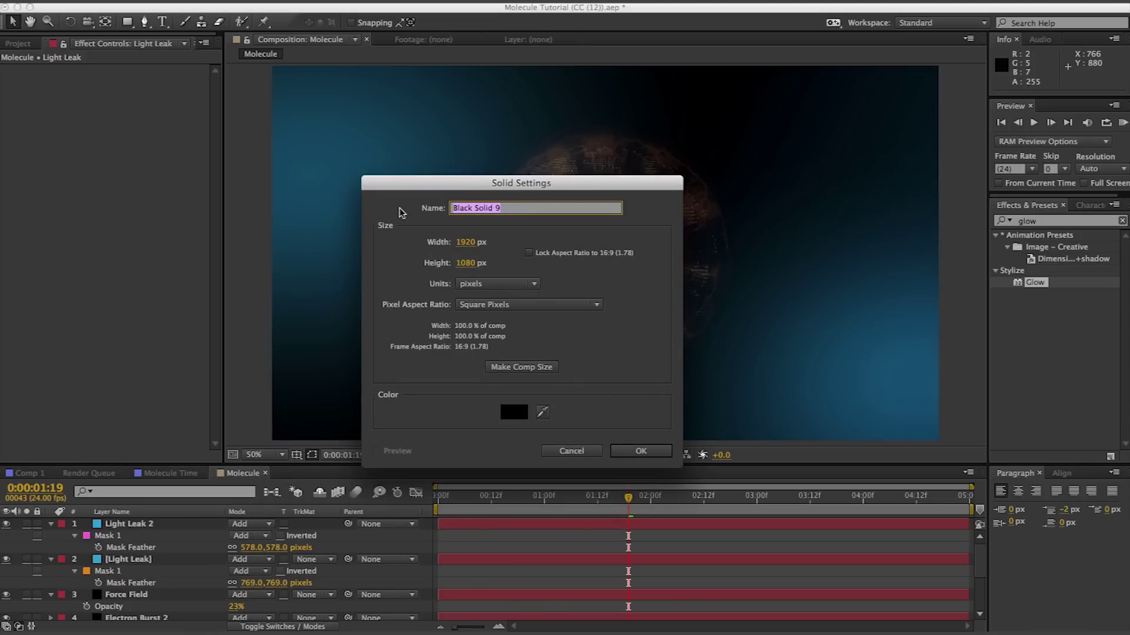
pyautogui.write('Lens Flare')
pyautogui.press('Return')
# - Find the Lens Flare effect and apply it to the Lens Flare solid
pyautogui.click(1024, 222)
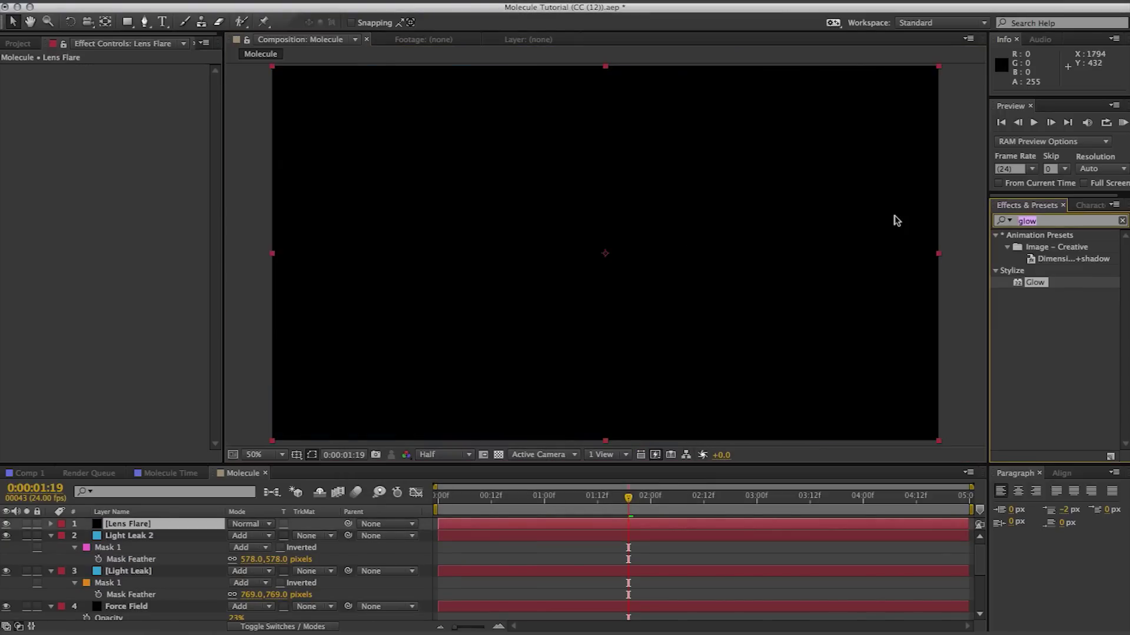
pyautogui.write('lens')
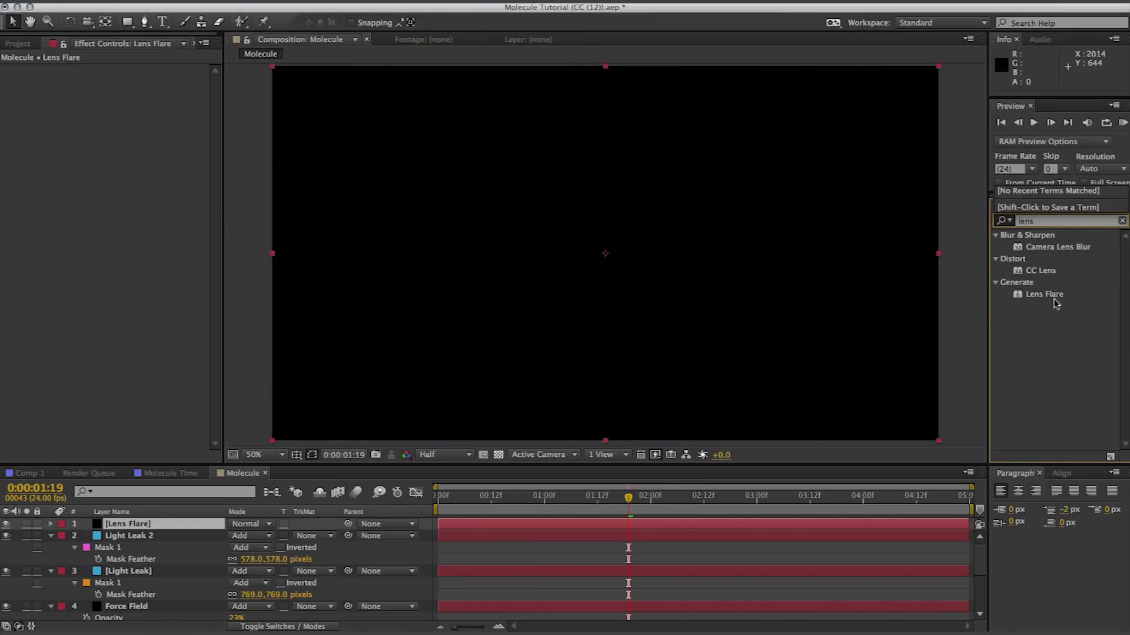
pyautogui.moveTo(1060, 300); pyautogui.dragTo(743, 273)
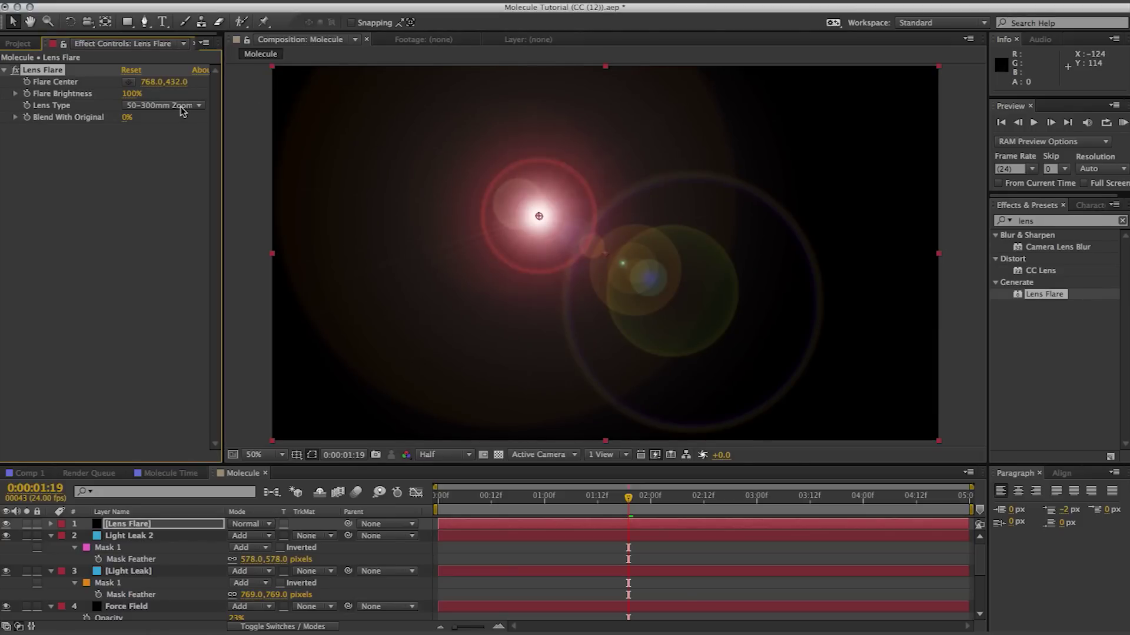
# - Configure the flare as 105mm Prime at 150% brightness, with its center beyond the frame's left edge at about -160, 506
pyautogui.click(182, 112)
pyautogui.click(176, 140)
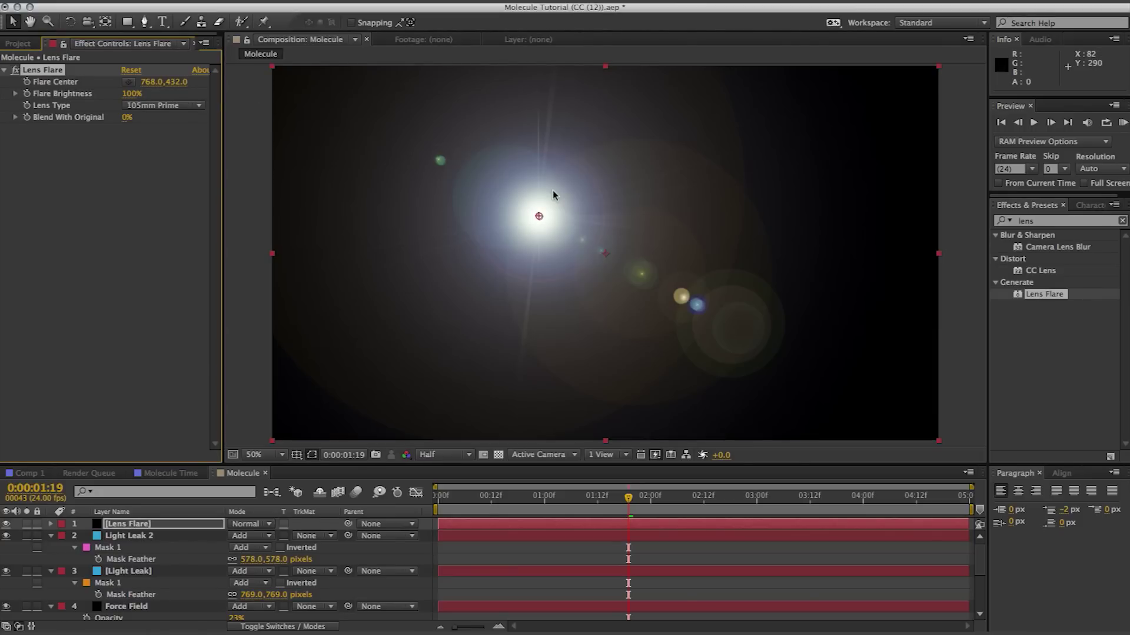
pyautogui.moveTo(536, 215); pyautogui.dragTo(262, 247)
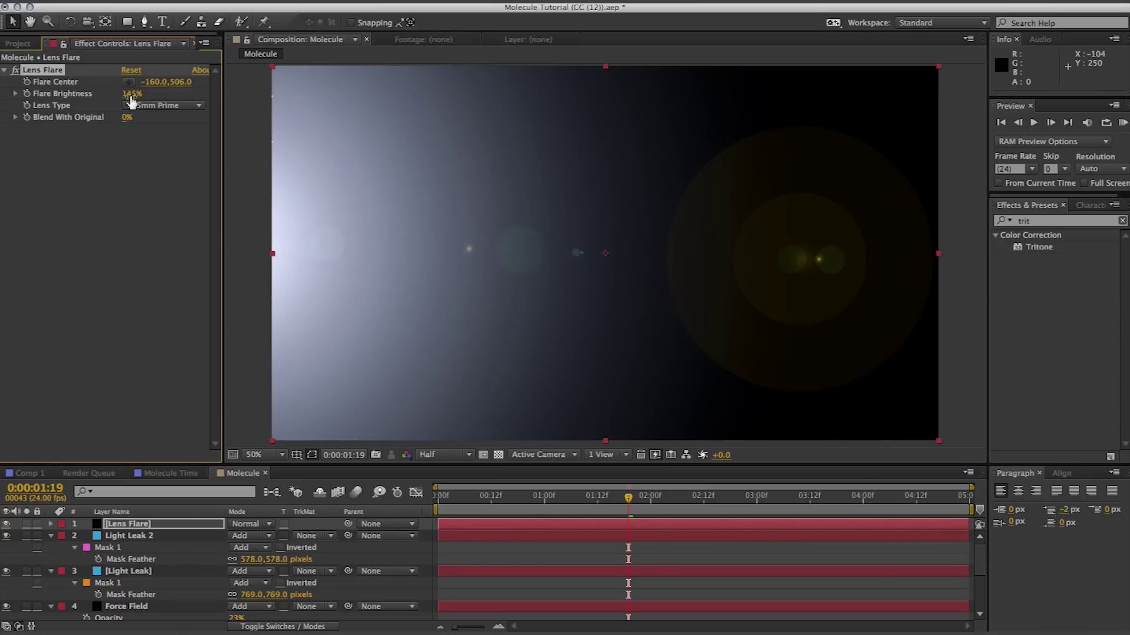
pyautogui.moveTo(131, 100)
pyautogui.mouseDown()
pyautogui.moveTo(146, 97)
pyautogui.moveTo(136, 97)
pyautogui.mouseUp()
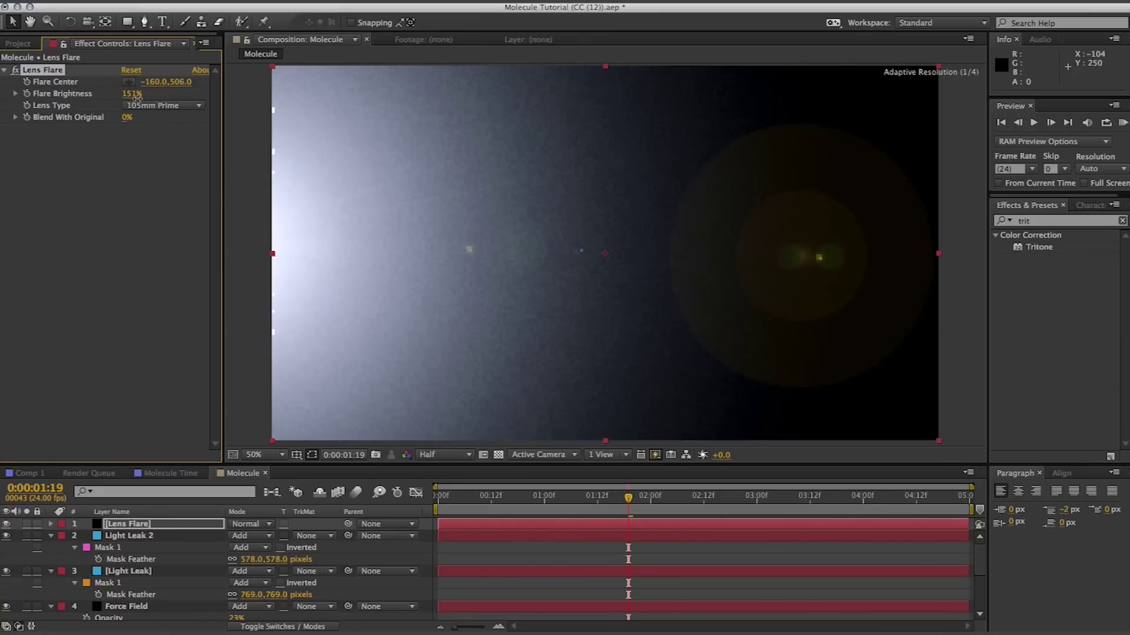
# - Apply the Tritone effect to the Lens Flare layer and set its midtones to a dark red
pyautogui.click(1049, 220)
pyautogui.moveTo(1046, 250); pyautogui.dragTo(87, 274)
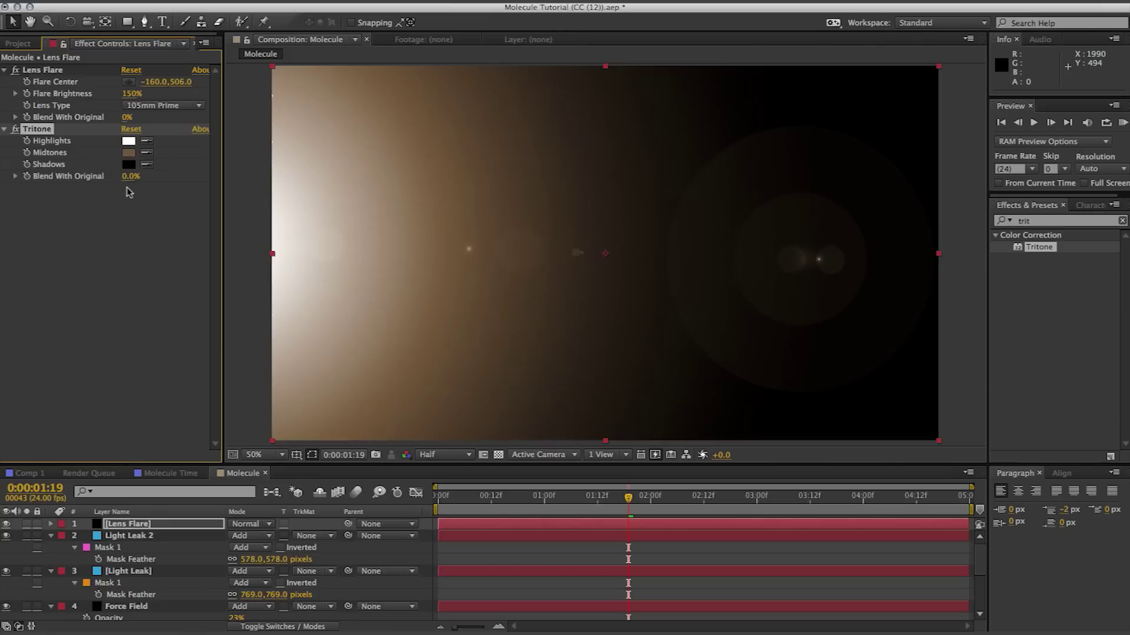
pyautogui.click(129, 152)
pyautogui.moveTo(493, 399); pyautogui.dragTo(490, 289)
pyautogui.click(450, 381)
pyautogui.click(619, 292)
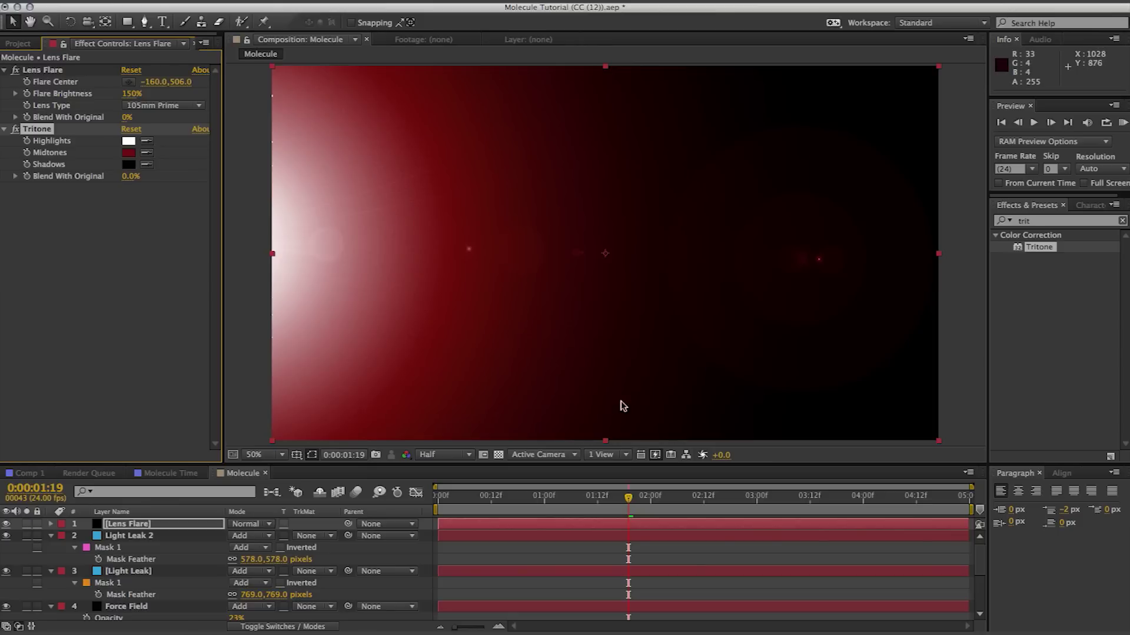
# - Set the Lens Flare layer's blending mode to Add and move the flare center farther left to about -724, 478
pyautogui.click(239, 526)
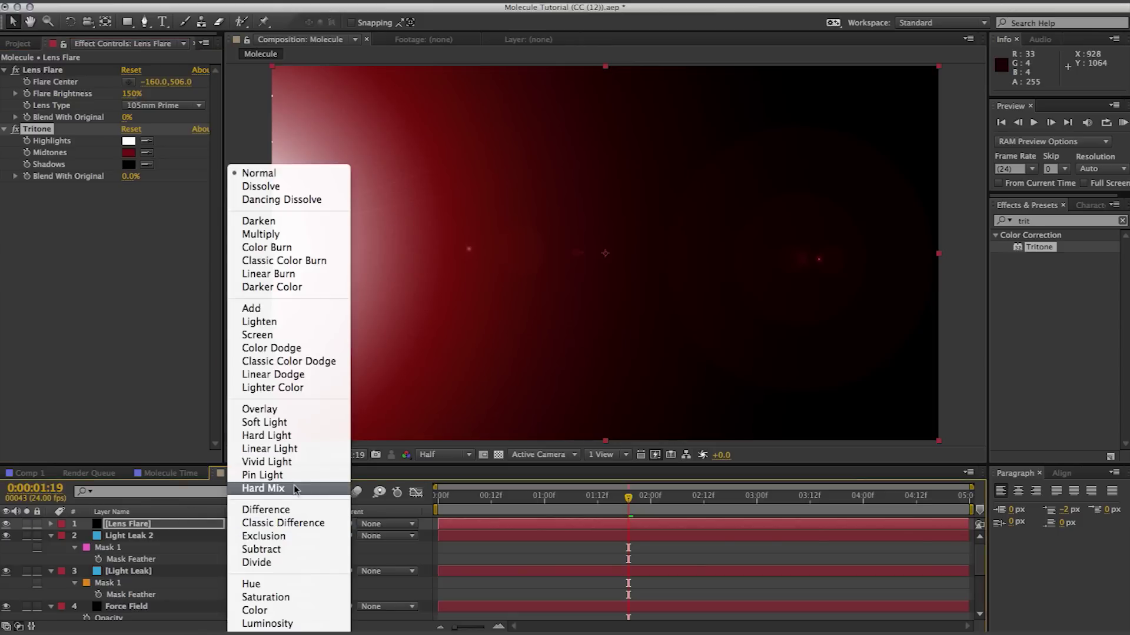
pyautogui.click(273, 309)
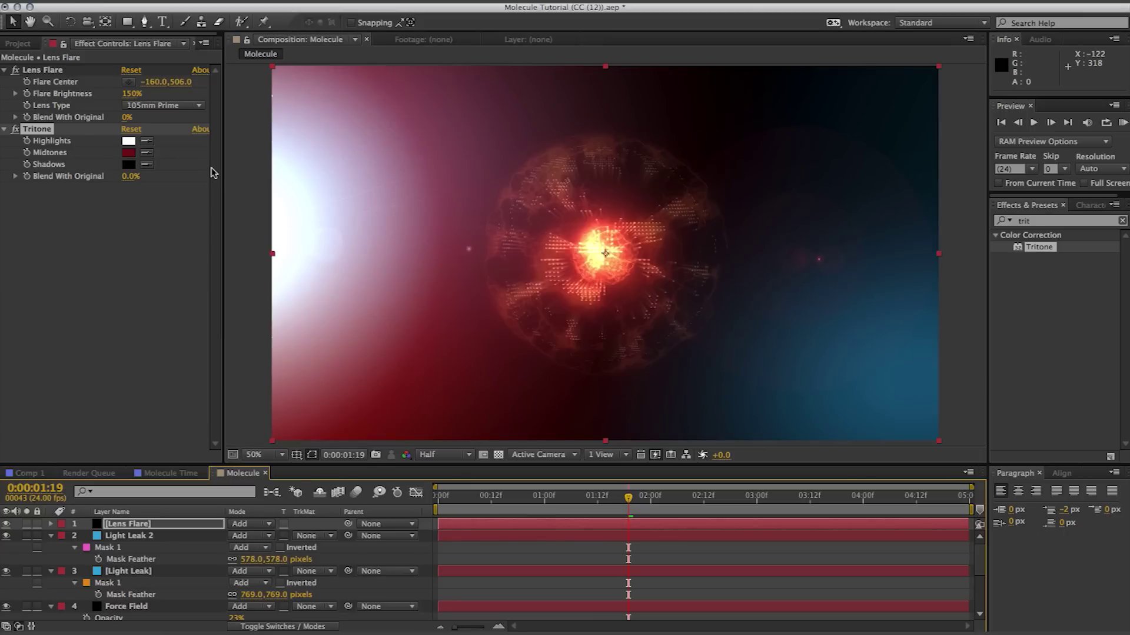
pyautogui.click(128, 82)
pyautogui.click(314, 204)
pyautogui.moveTo(314, 205); pyautogui.dragTo(18, 239)
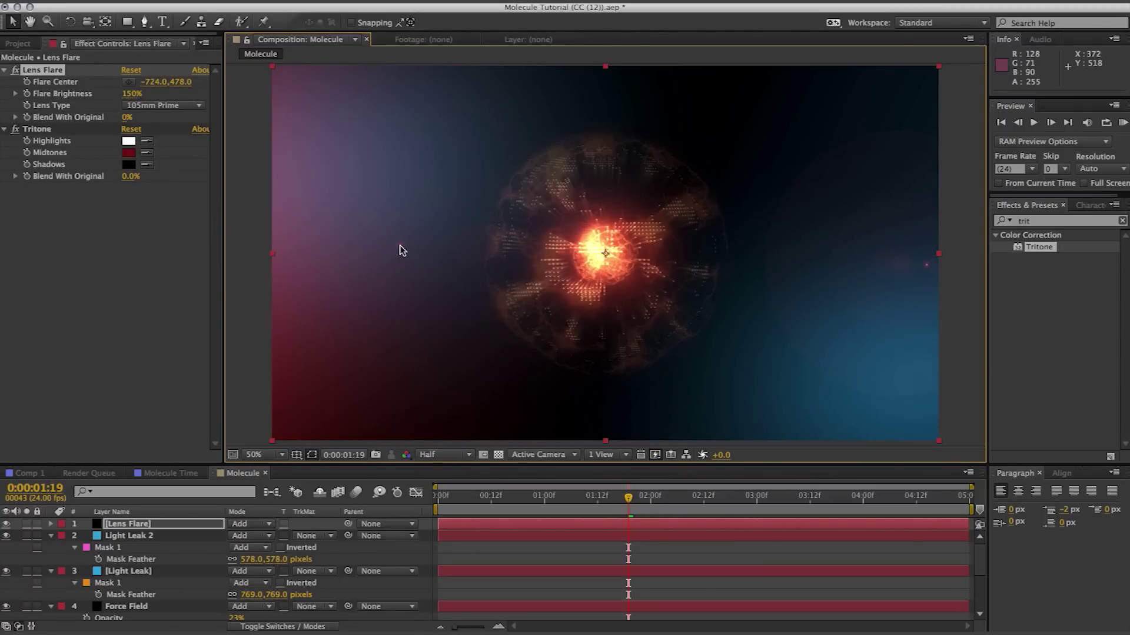
pyautogui.click(970, 335)
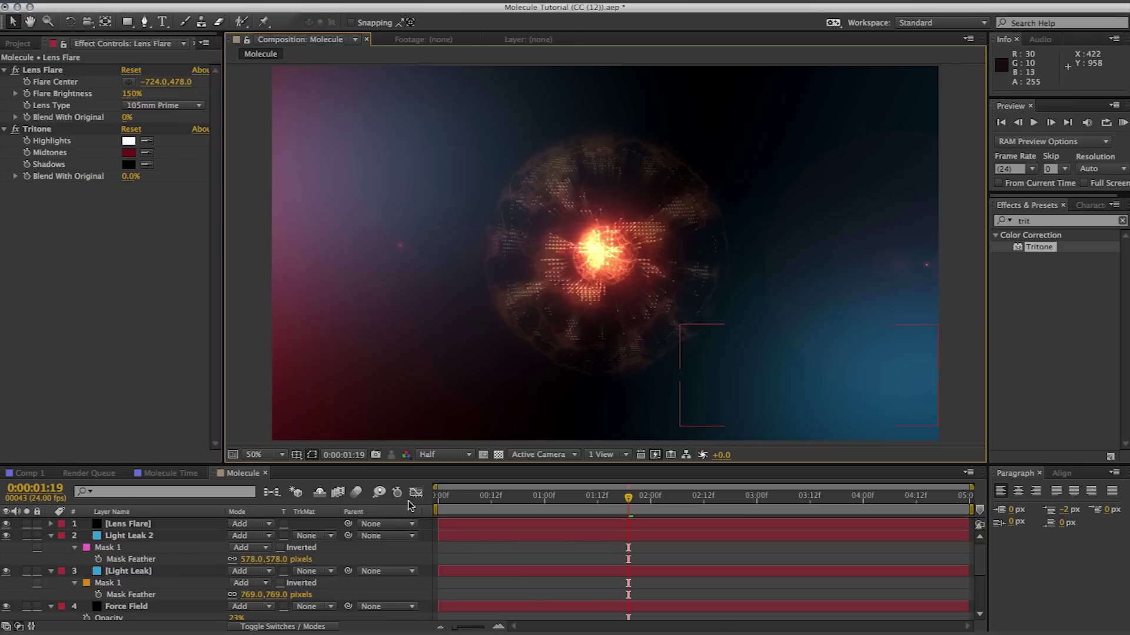
# - Move the start of the BG layer's Gradient Ramp toward the frame's upper left, to about 460, 328
pyautogui.scroll(-4, 184, 600)
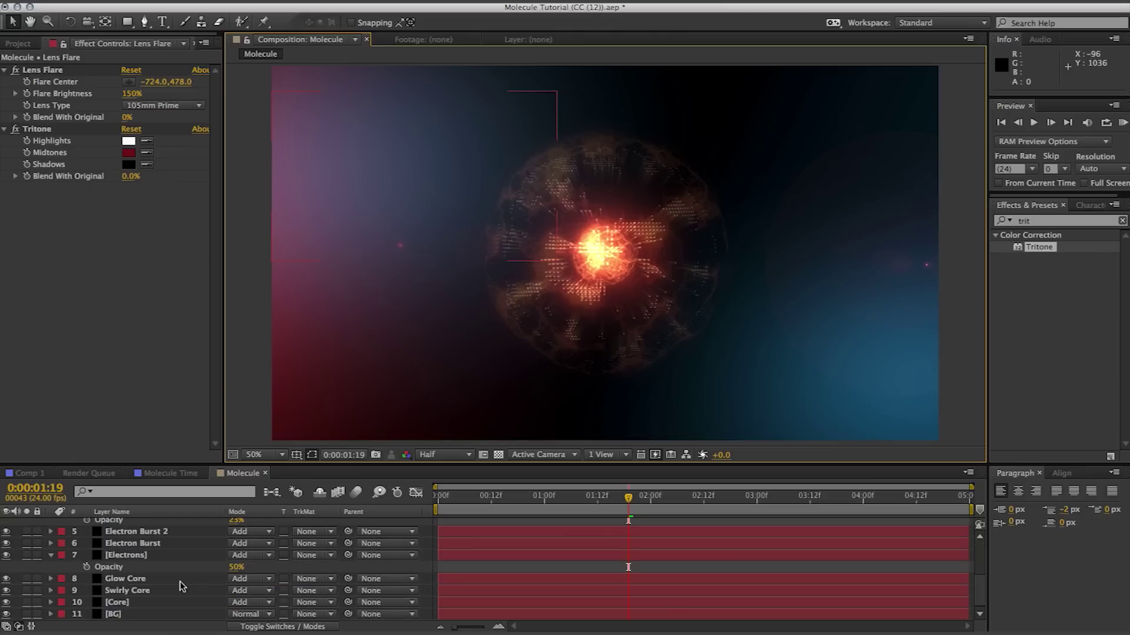
pyautogui.click(160, 614)
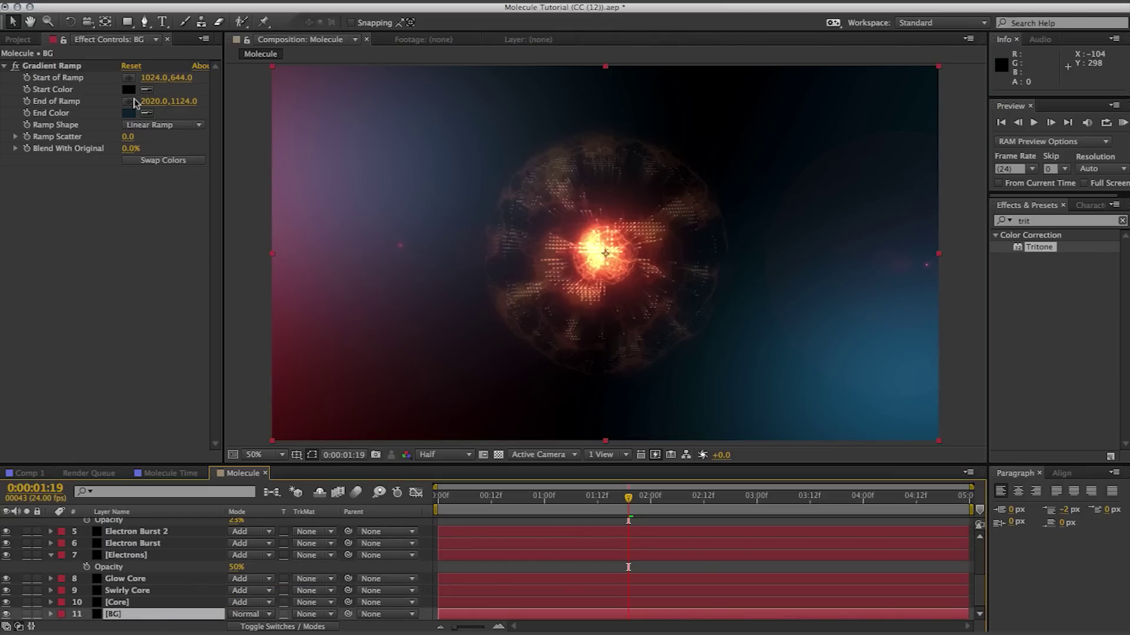
pyautogui.click(128, 77)
pyautogui.click(596, 271)
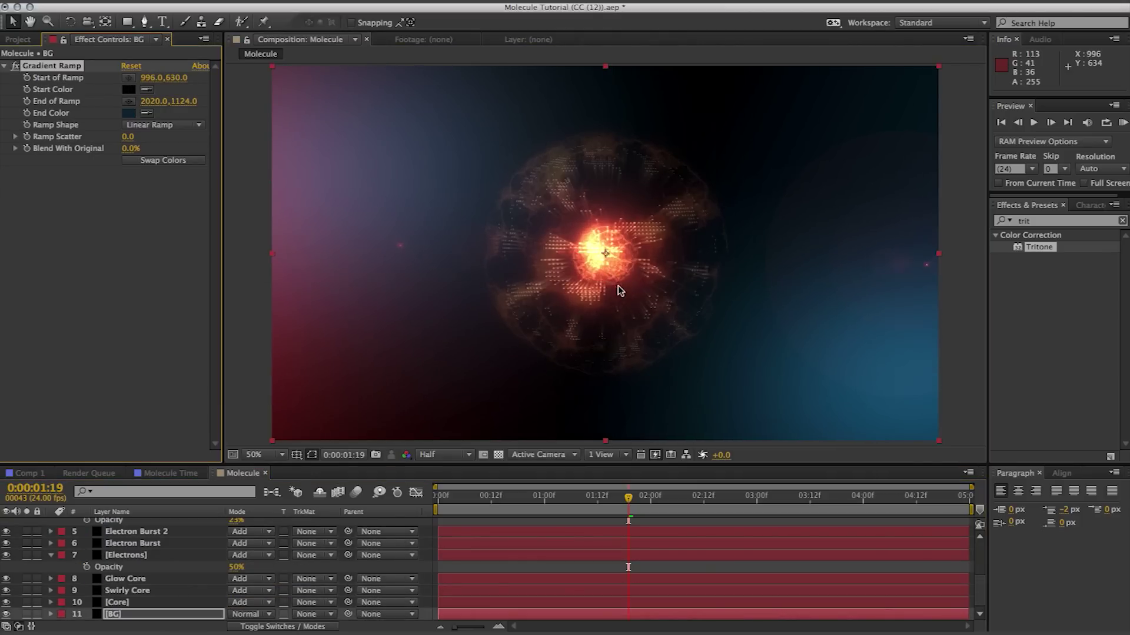
pyautogui.moveTo(591, 252); pyautogui.dragTo(525, 213)
pyautogui.moveTo(479, 193); pyautogui.dragTo(435, 184)
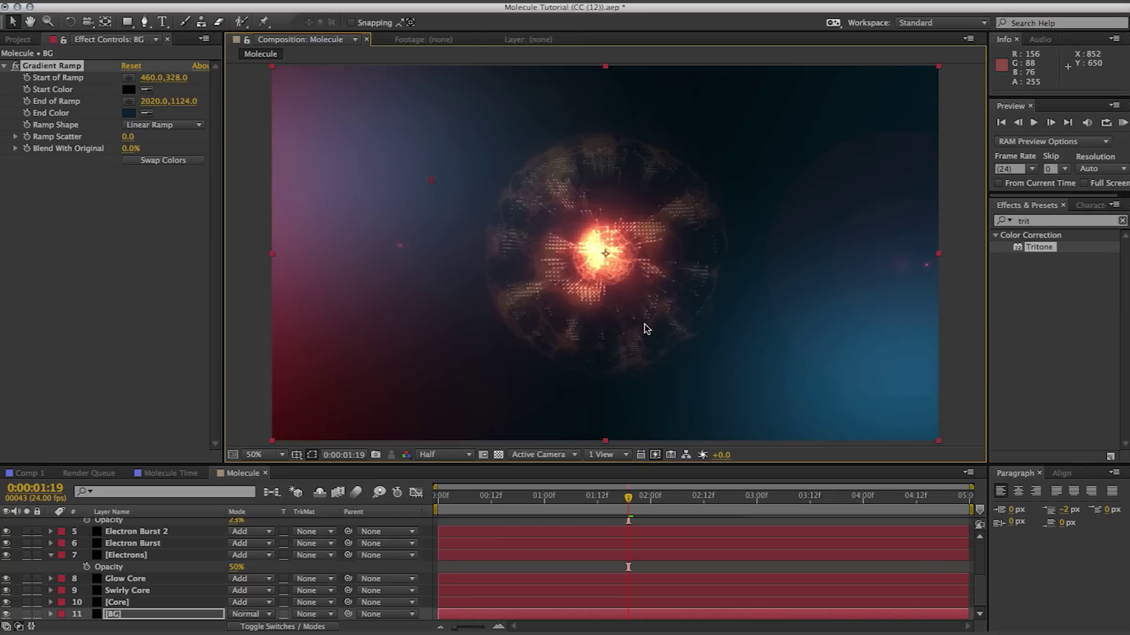
# - Change the end color of the BG layer's Gradient Ramp to a slightly brighter dark blue
pyautogui.click(128, 113)
pyautogui.moveTo(430, 425); pyautogui.dragTo(442, 409)
pyautogui.click(585, 293)
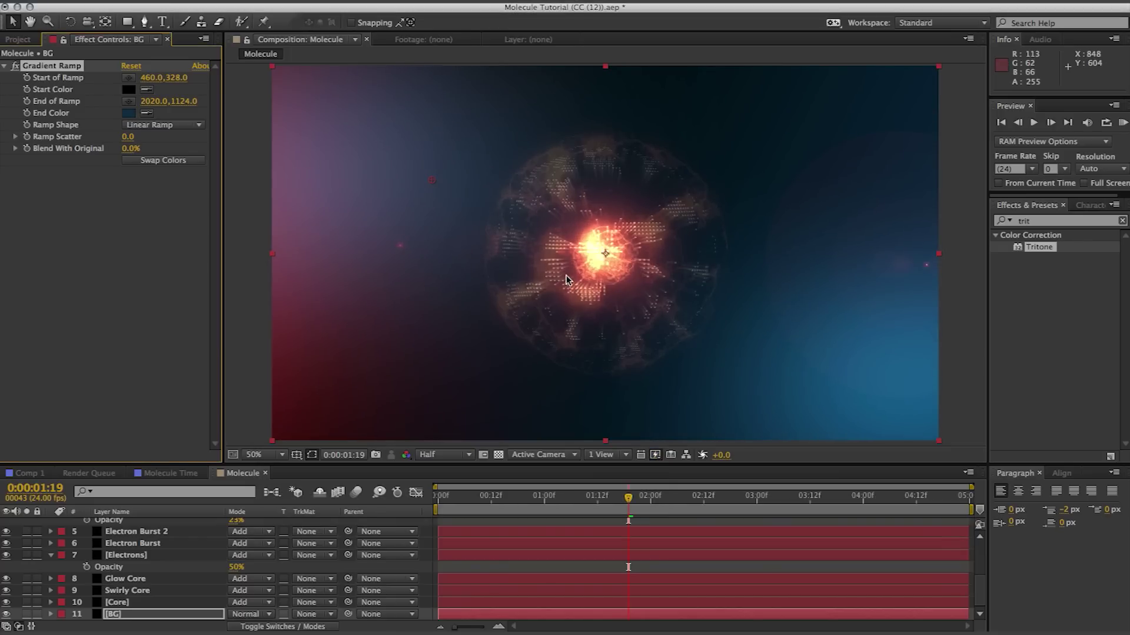
pyautogui.press(',')
pyautogui.click(652, 396)
pyautogui.press('.')
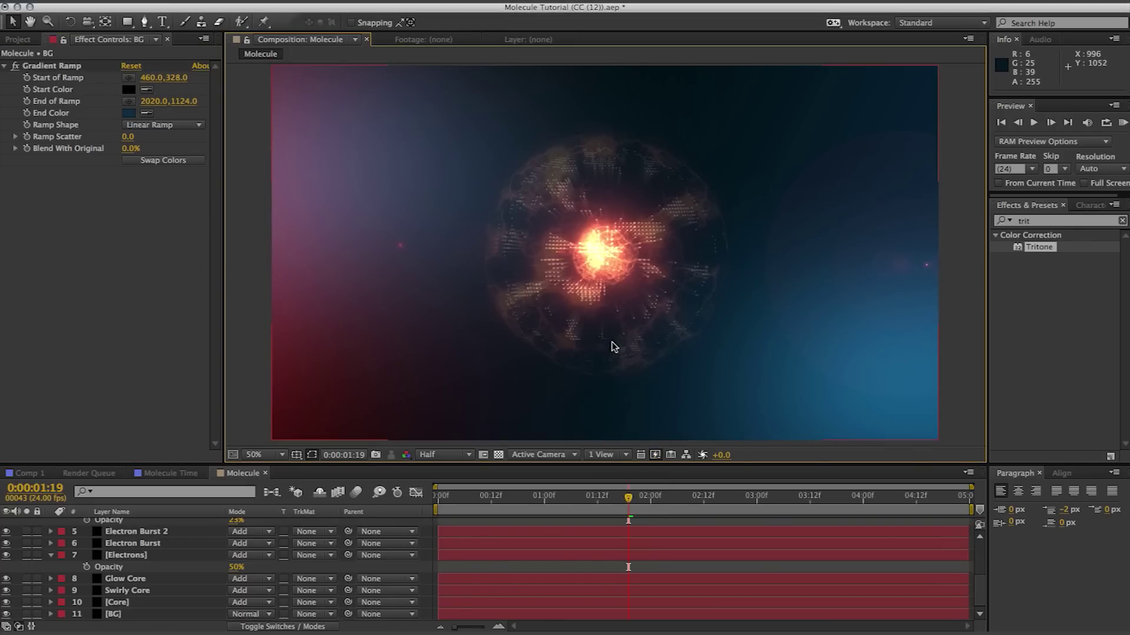
# - Reduce the opacity of the Light Leak 2 layer to 51% and check the overall look of the composition
pyautogui.scroll(1, 194, 553)
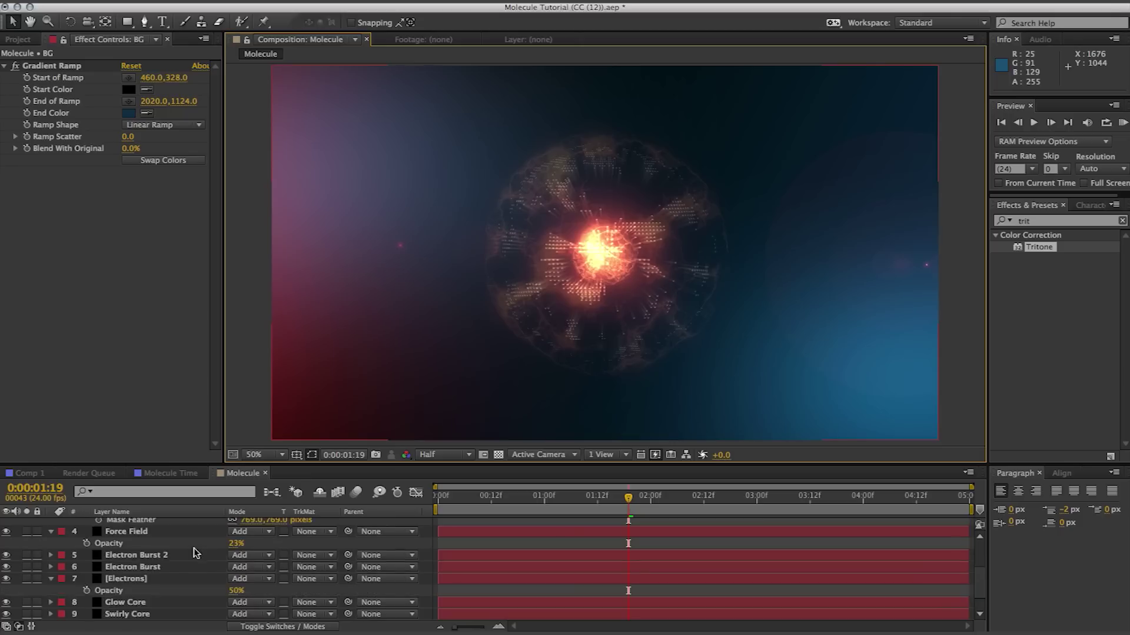
pyautogui.scroll(3, 194, 553)
pyautogui.click(150, 572)
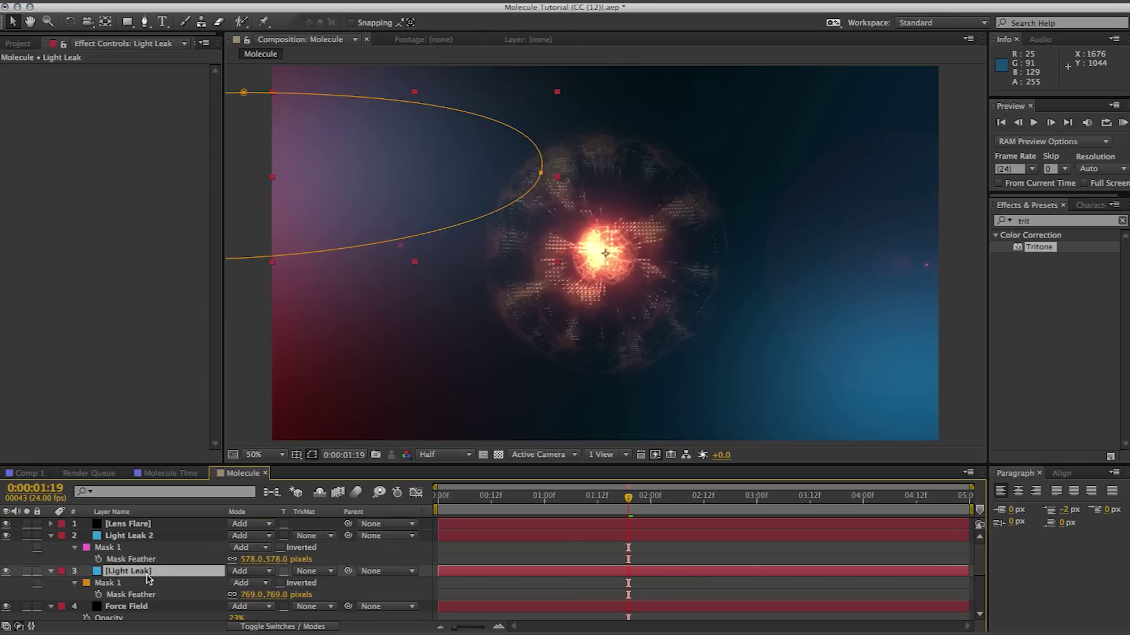
pyautogui.click(166, 536)
pyautogui.press('t')
pyautogui.moveTo(237, 547); pyautogui.dragTo(204, 548)
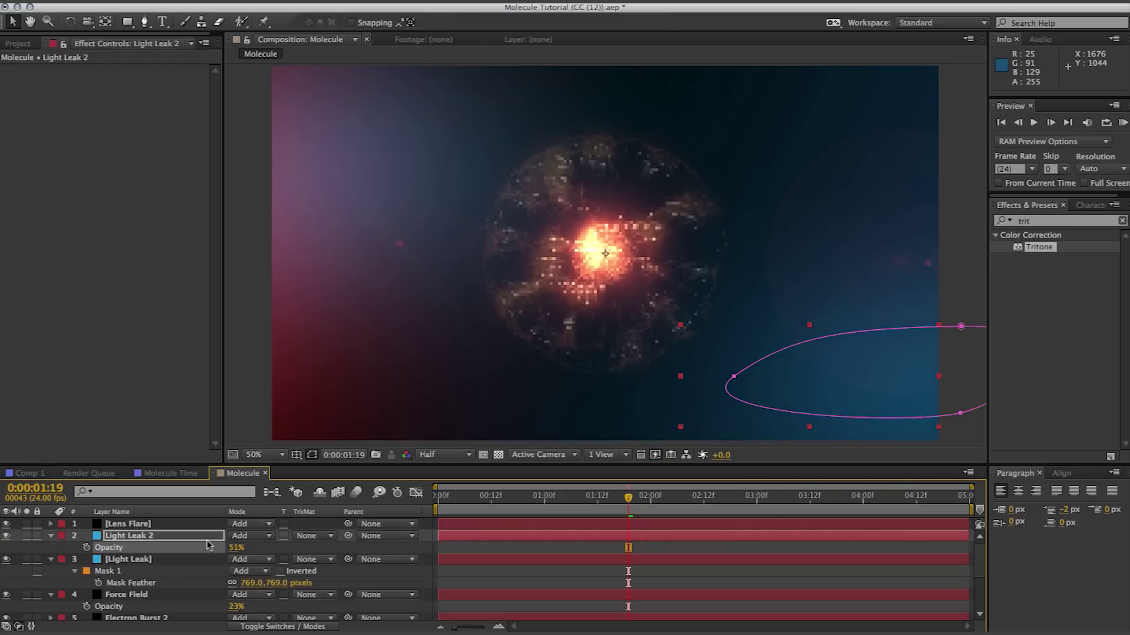
pyautogui.press(',')
pyautogui.click(392, 366)
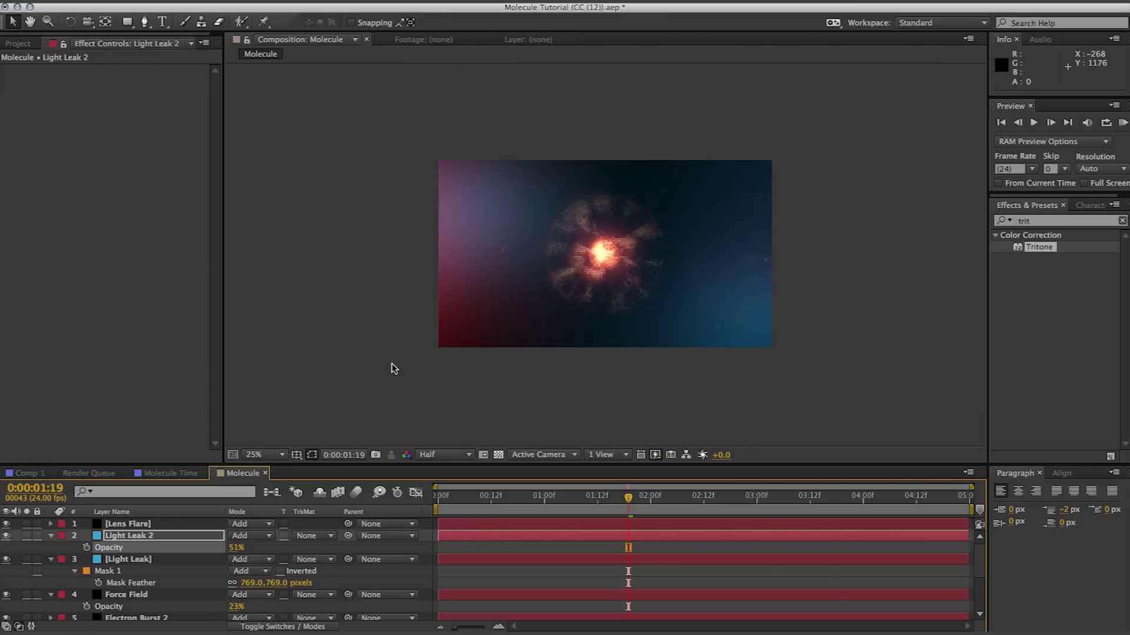
pyautogui.press('.')
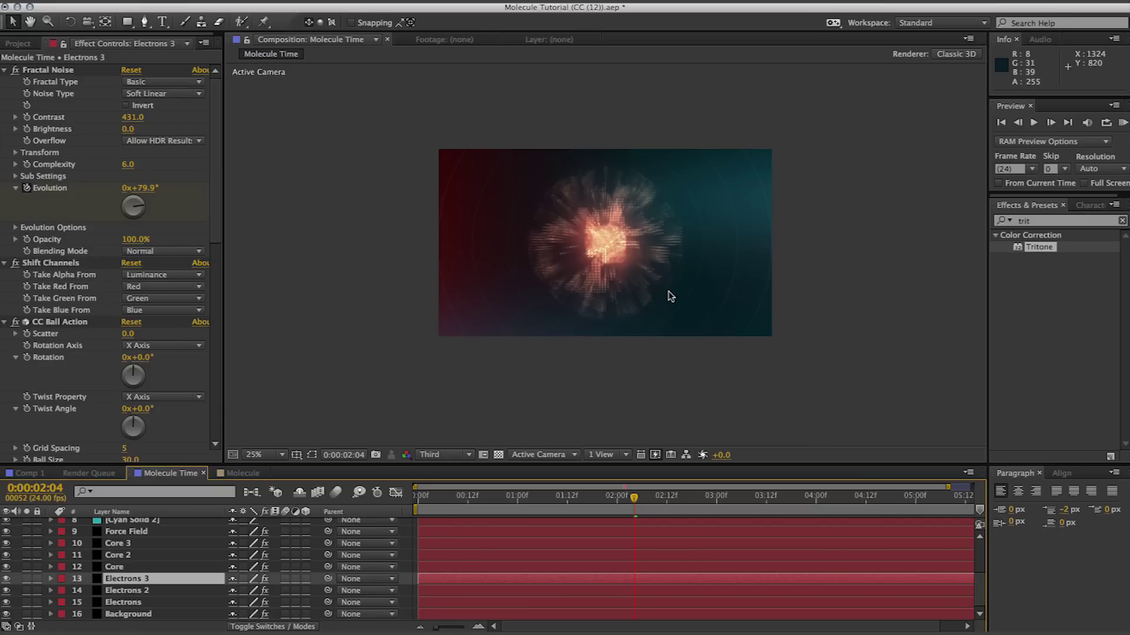
pyautogui.scroll(1, 671, 296)
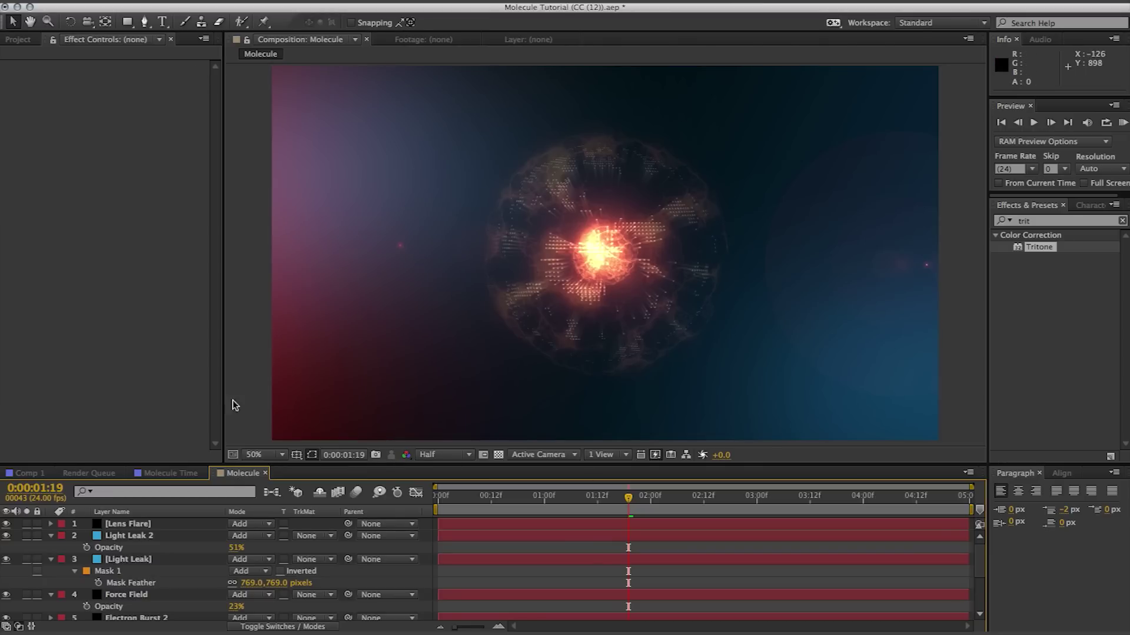
# - Create a shape layer containing an ellipse path and enlarge the ellipse to 882 by 882 pixels around the sphere
pyautogui.click(256, 1)
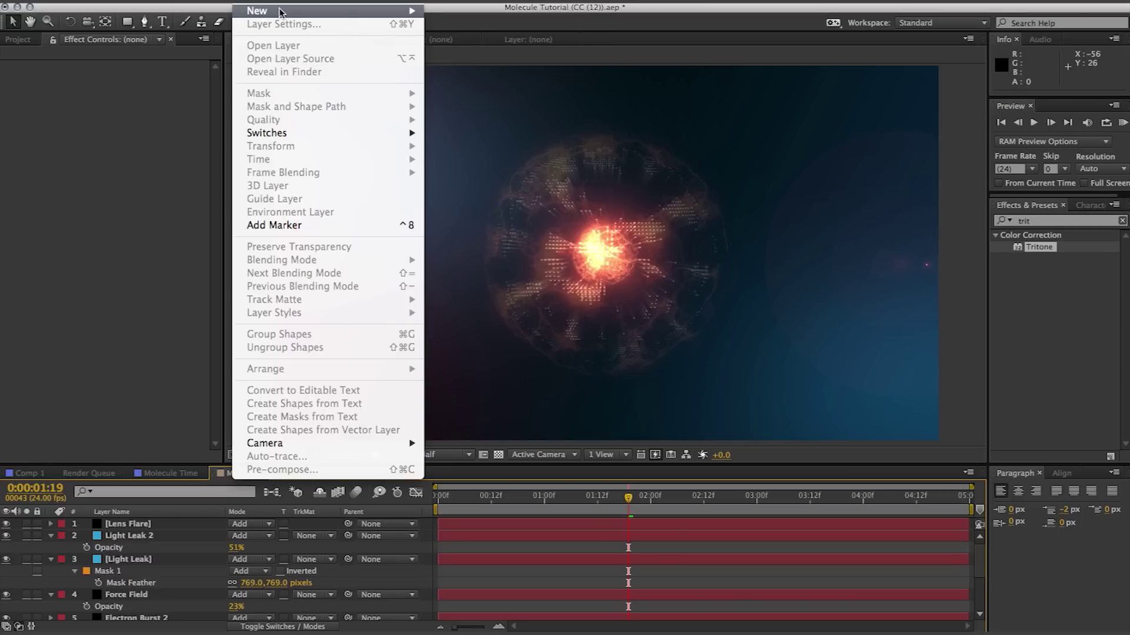
pyautogui.moveTo(259, 11)
pyautogui.click(476, 81)
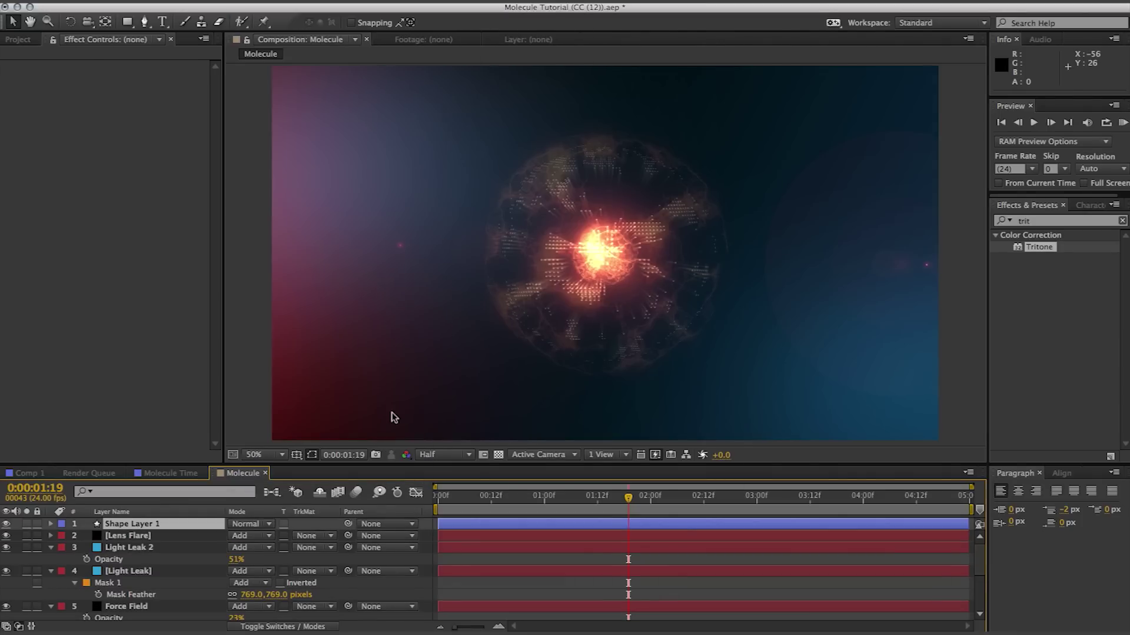
pyautogui.click(51, 524)
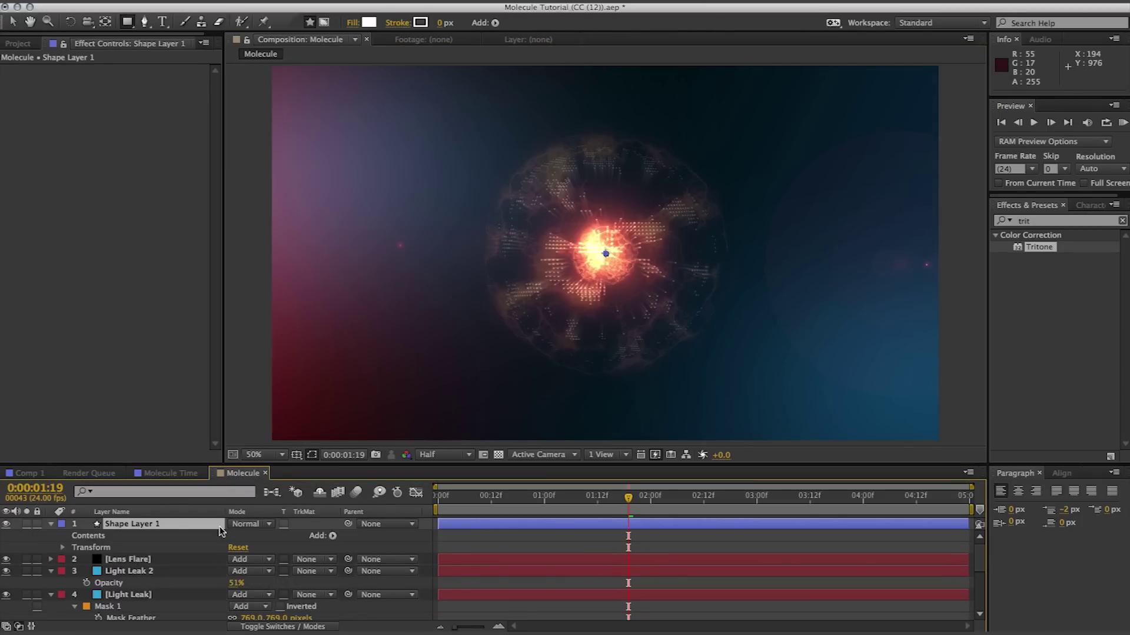
pyautogui.click(333, 536)
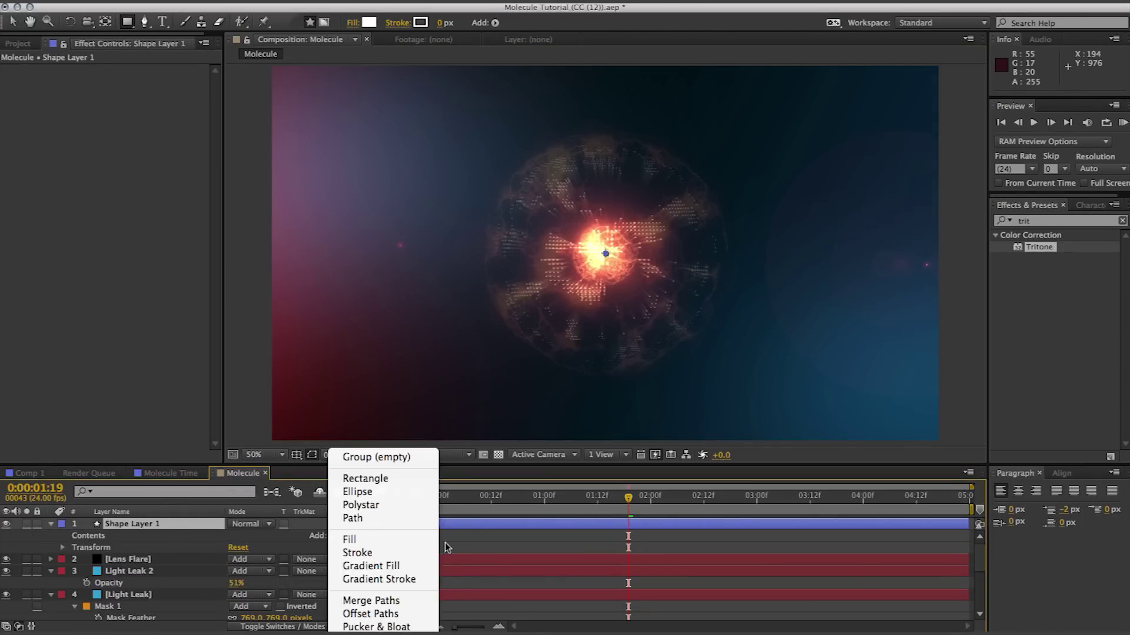
pyautogui.click(394, 493)
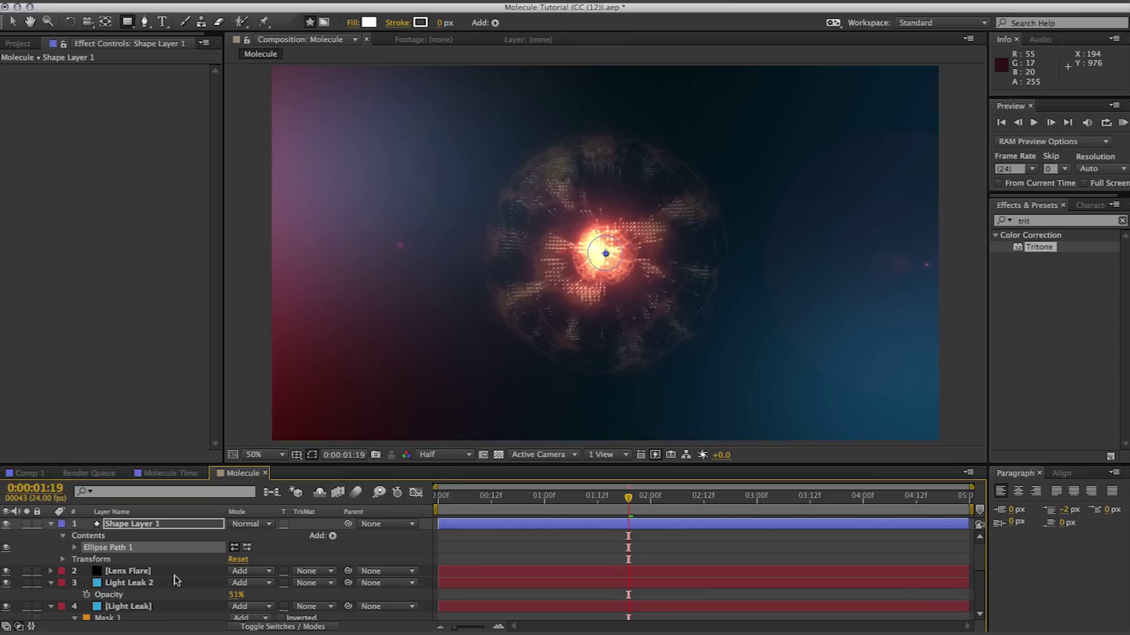
pyautogui.click(75, 548)
pyautogui.moveTo(252, 560); pyautogui.dragTo(680, 482)
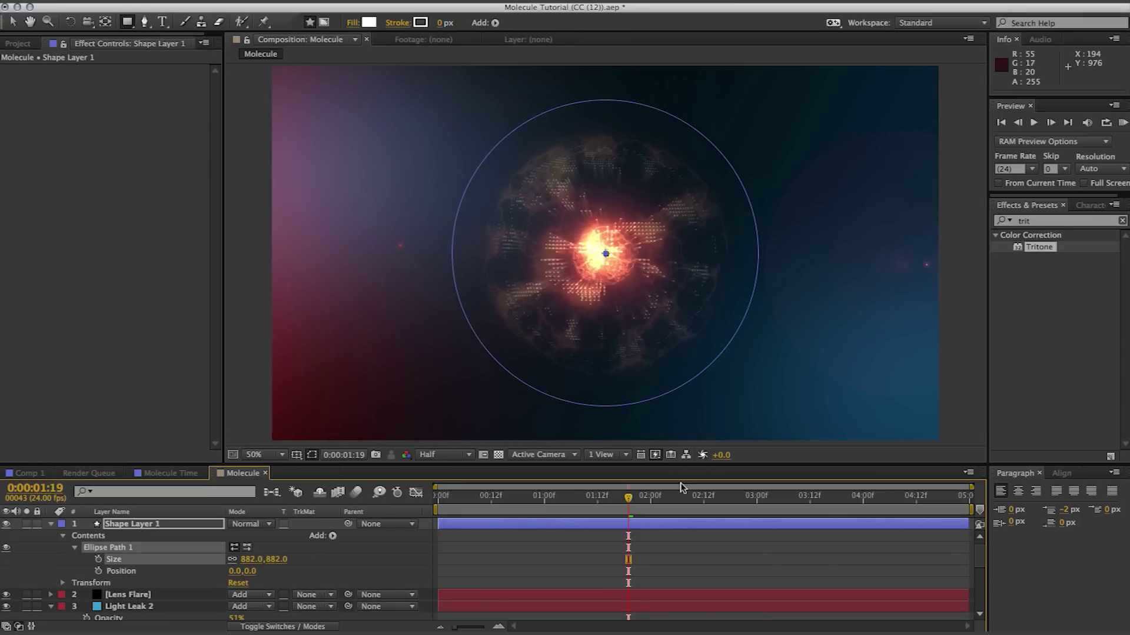
# - Add a stroke to the ellipse on Shape Layer 1 and set its stroke width to 1
pyautogui.click(333, 536)
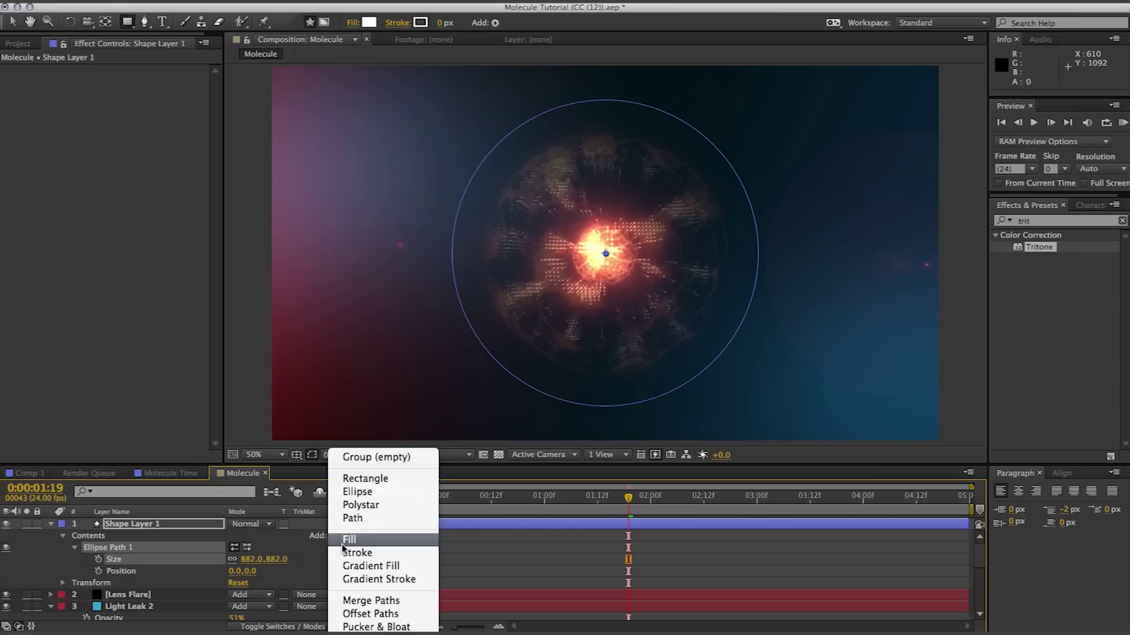
pyautogui.click(360, 550)
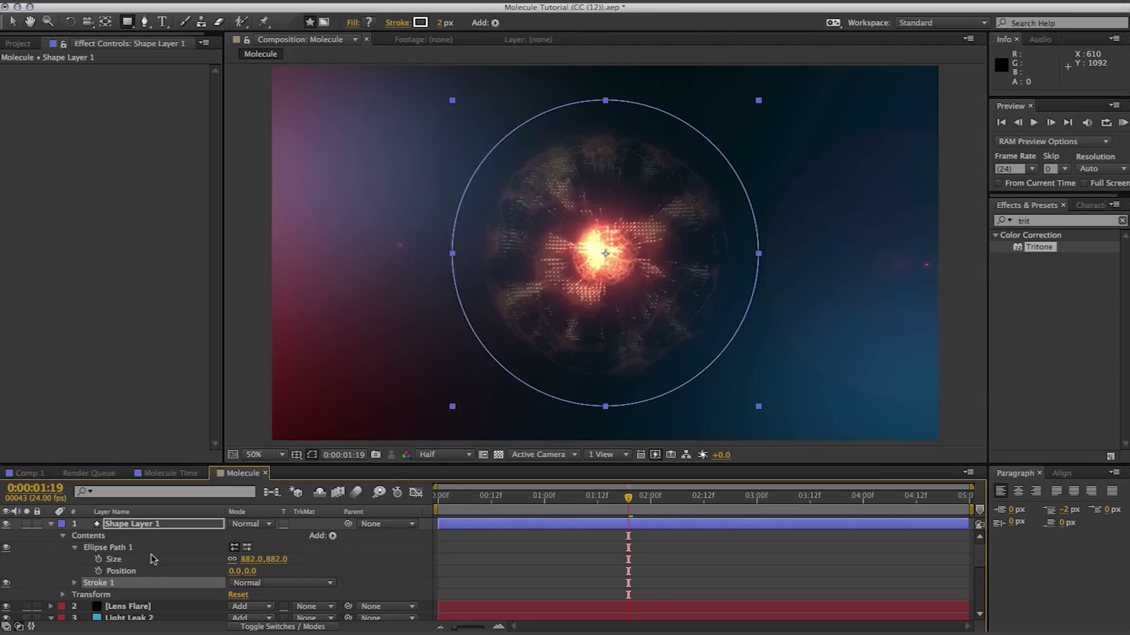
pyautogui.click(75, 582)
pyautogui.scroll(-2, 237, 614)
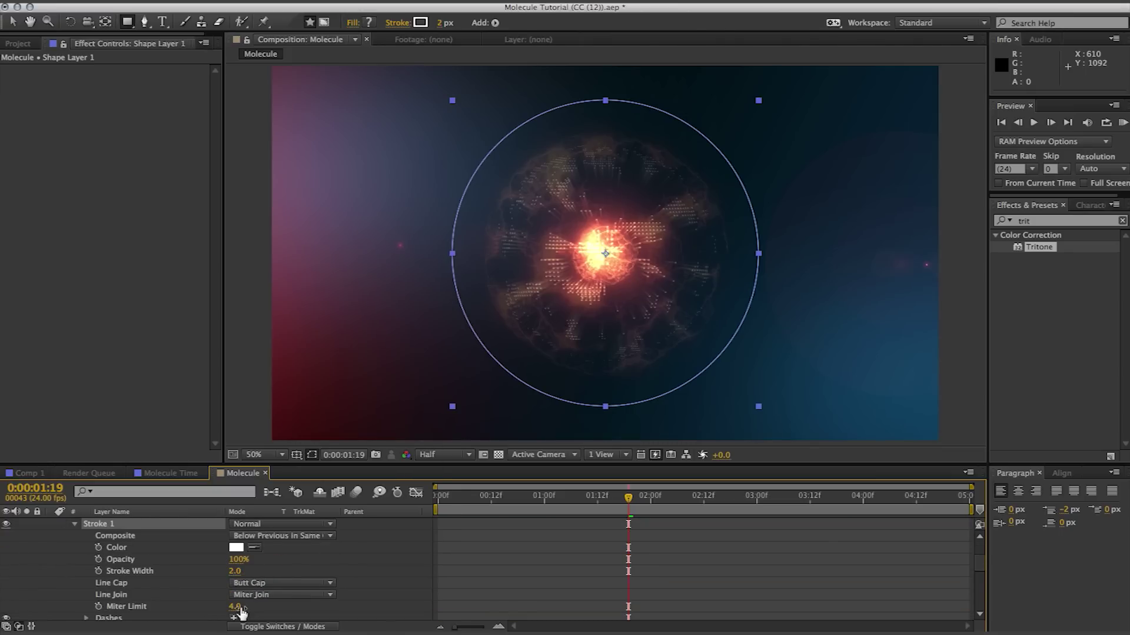
pyautogui.click(234, 571)
pyautogui.write('1')
pyautogui.press('Return')
# - Reveal the layers' opacity and reduce the opacity of Shape Layer 1 to 19%
pyautogui.hotkey('ctrl', 'a')
pyautogui.press('t')
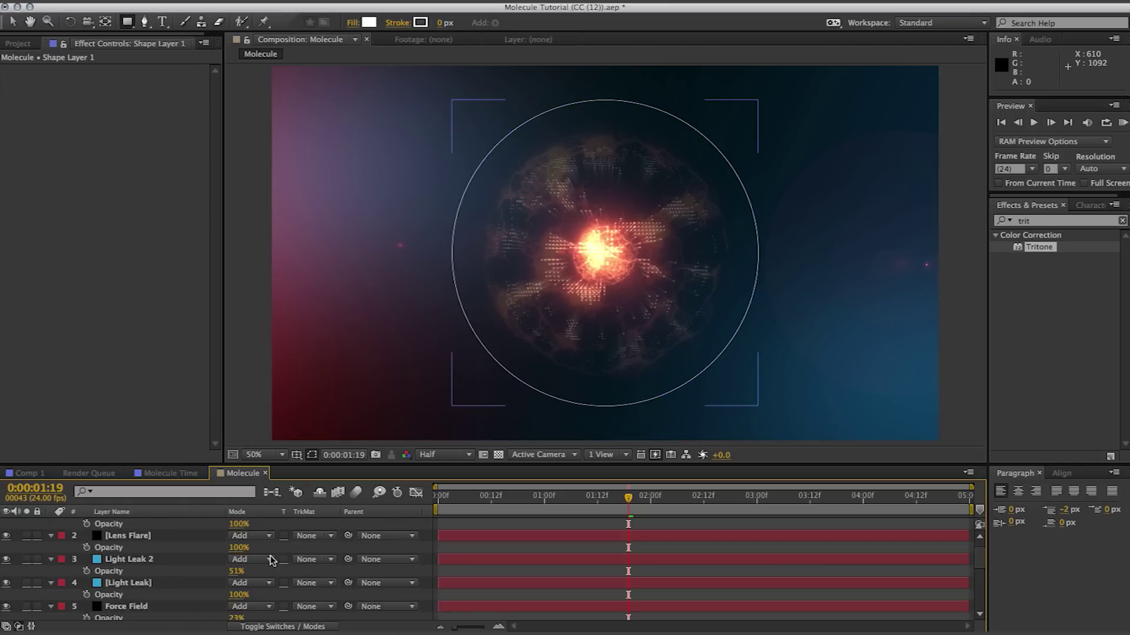
pyautogui.scroll(5, 270, 555)
pyautogui.click(200, 528)
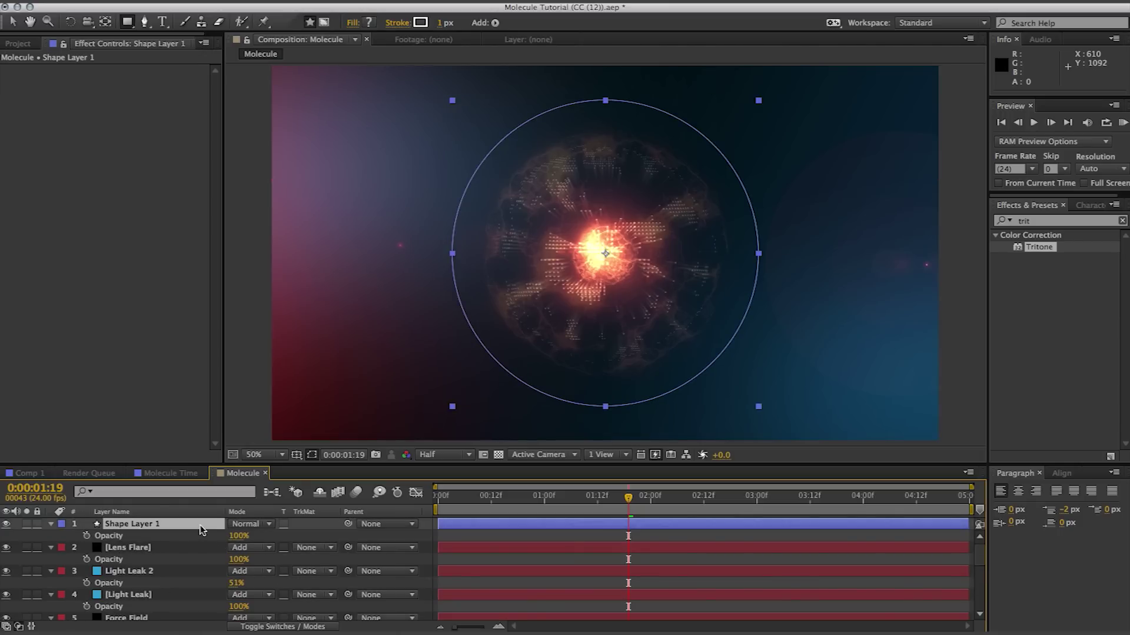
pyautogui.moveTo(236, 536); pyautogui.dragTo(185, 546)
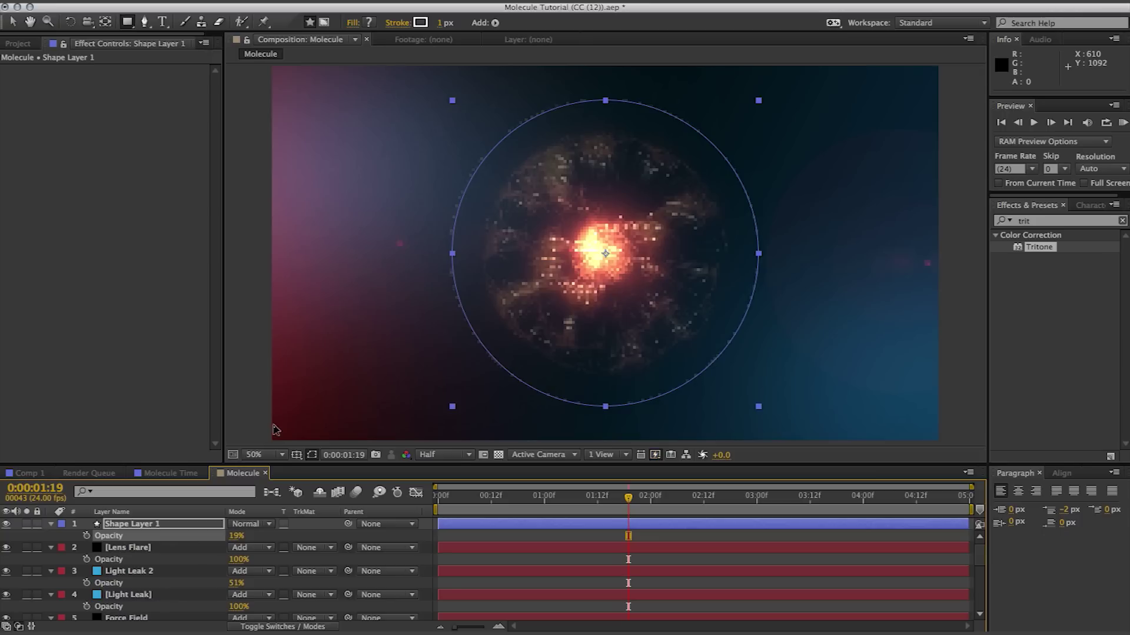
# - Switch to the Selection tool and hide the mask and shape path outlines in the composition view
pyautogui.scroll(-4, 309, 383)
pyautogui.moveTo(310, 384); pyautogui.dragTo(318, 381)
pyautogui.press('super+z')
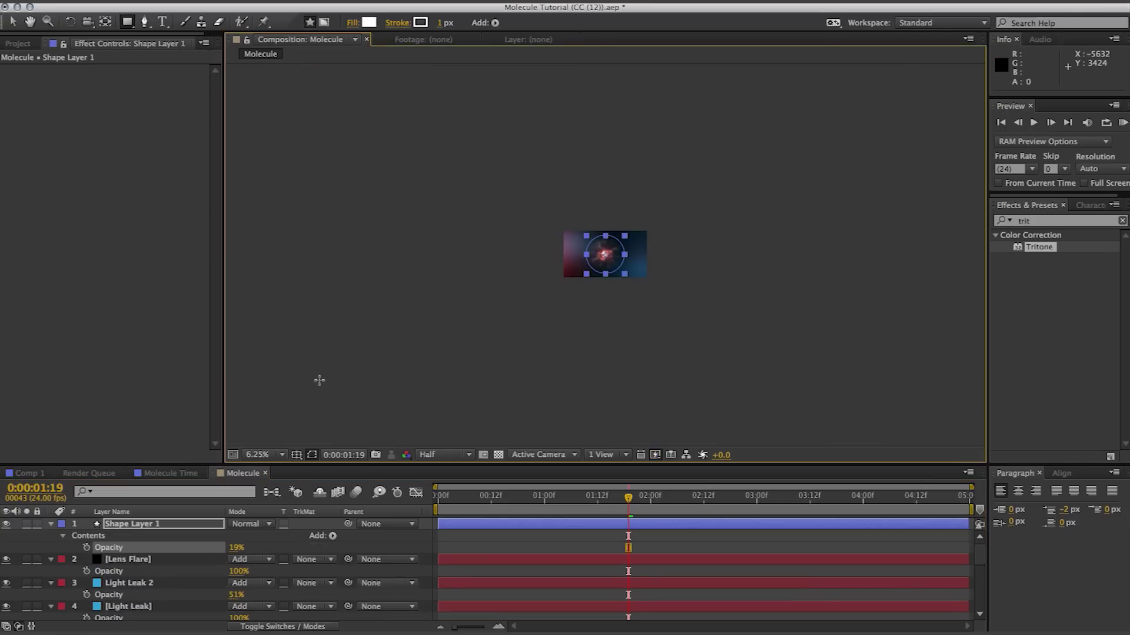
pyautogui.scroll(2, 513, 253)
pyautogui.scroll(1, 513, 253)
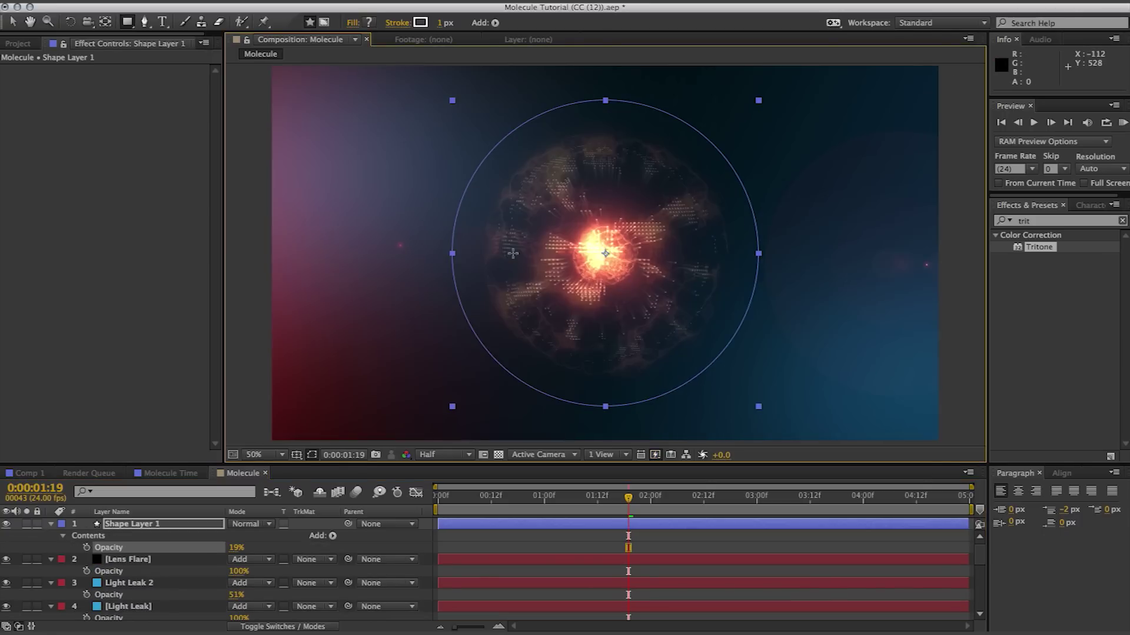
pyautogui.click(11, 21)
pyautogui.click(312, 455)
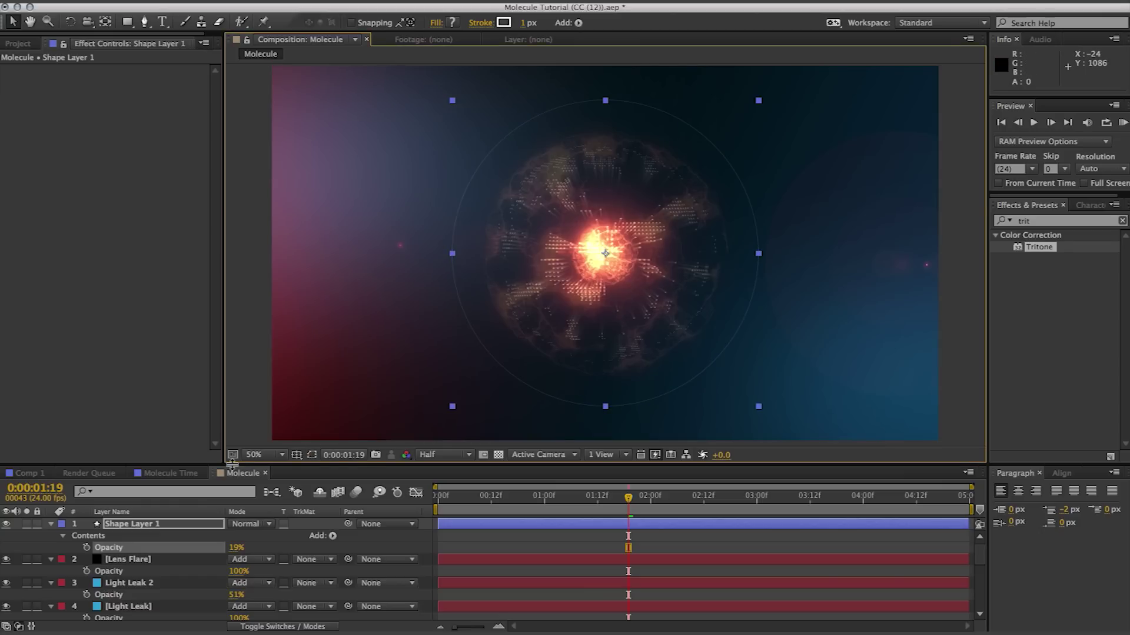
# - Set the opacity of Shape Layer 1 to 10% and rename the layer Ring
pyautogui.click(236, 548)
pyautogui.press('Return')
pyautogui.click(183, 525)
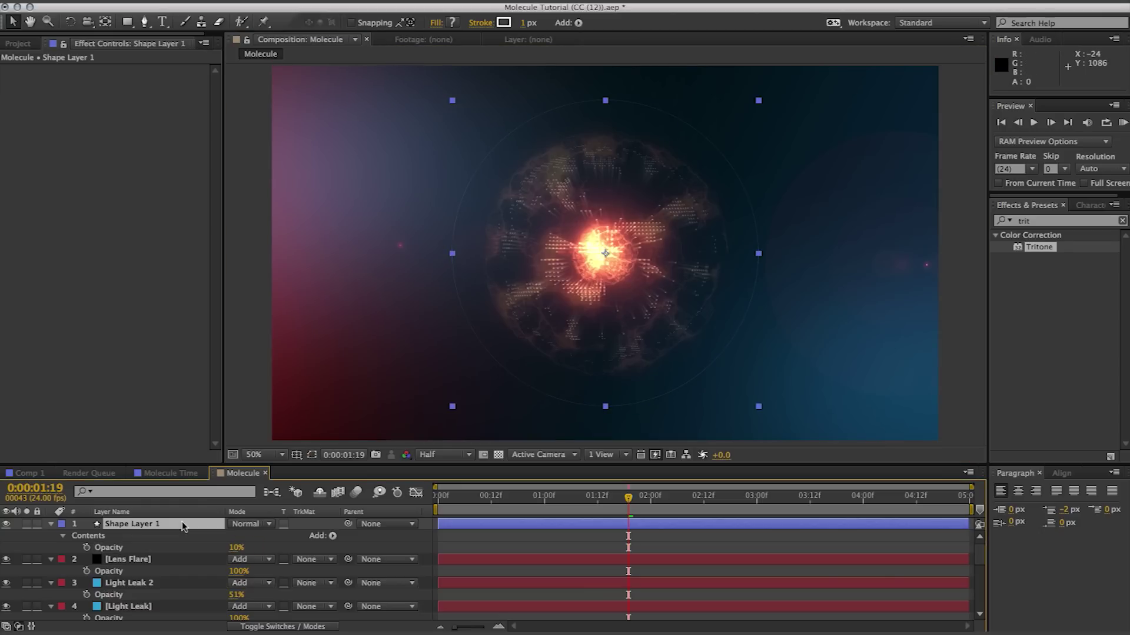
pyautogui.press('Return')
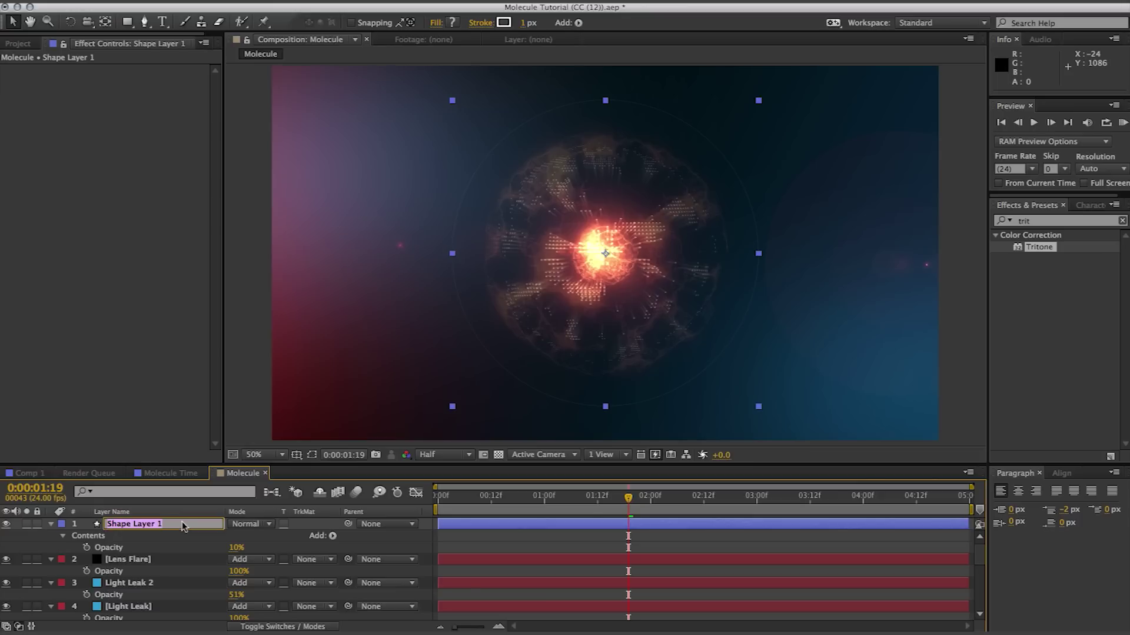
pyautogui.write('Rig')
pyautogui.write('g')
pyautogui.press('Return')
# - Duplicate the Ring layer and enlarge the copy's ellipse to 1308 by 1308 pixels
pyautogui.press('super+d')
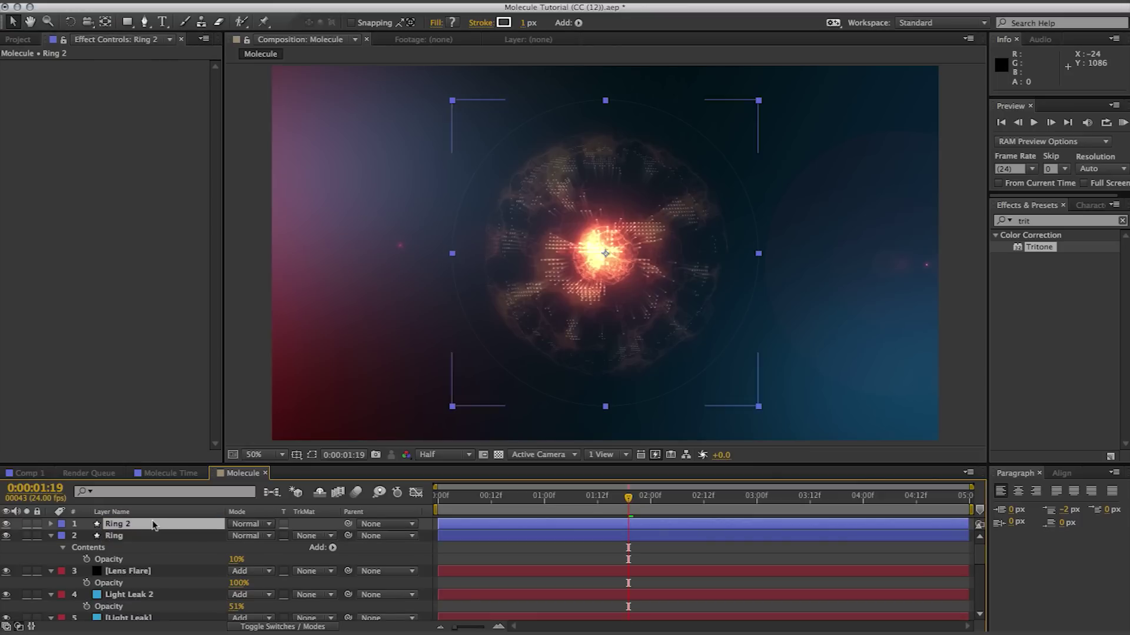
pyautogui.click(50, 524)
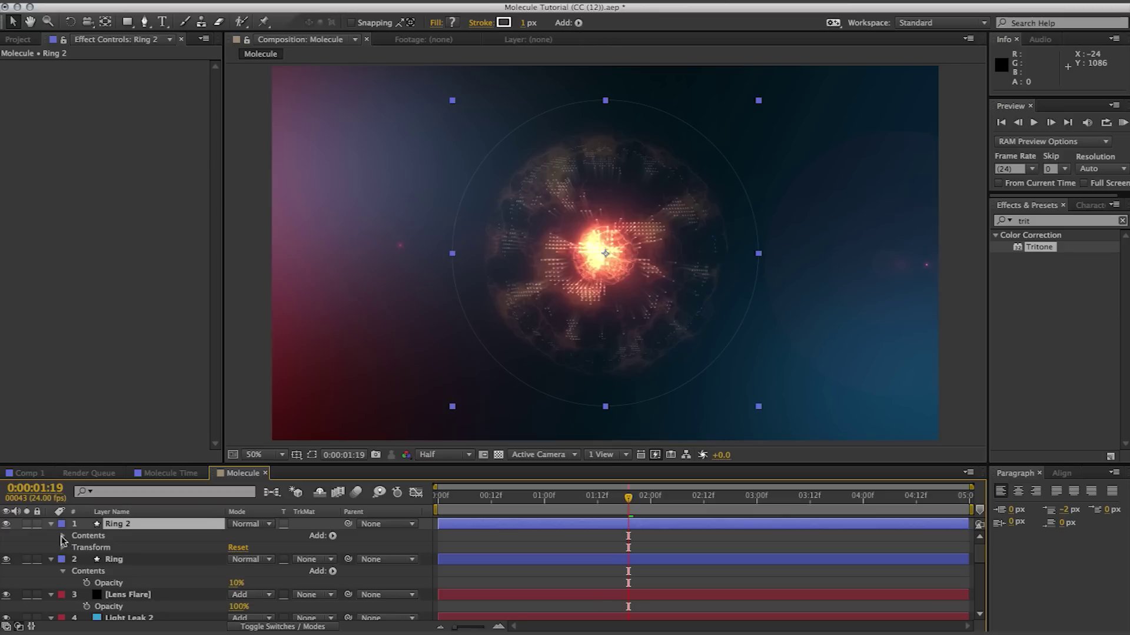
pyautogui.click(63, 536)
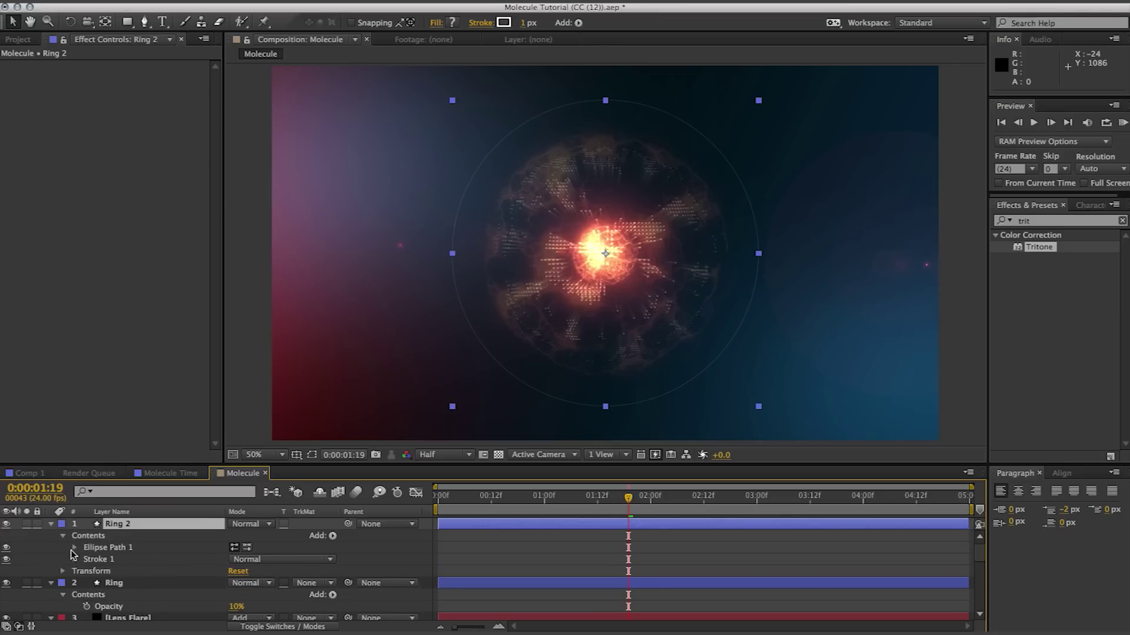
pyautogui.click(73, 547)
pyautogui.moveTo(249, 563); pyautogui.dragTo(493, 511)
# - Duplicate the Ring 2 layer, enlarge the copy's ellipse to 1834 by 1834 pixels and deselect it
pyautogui.click(153, 522)
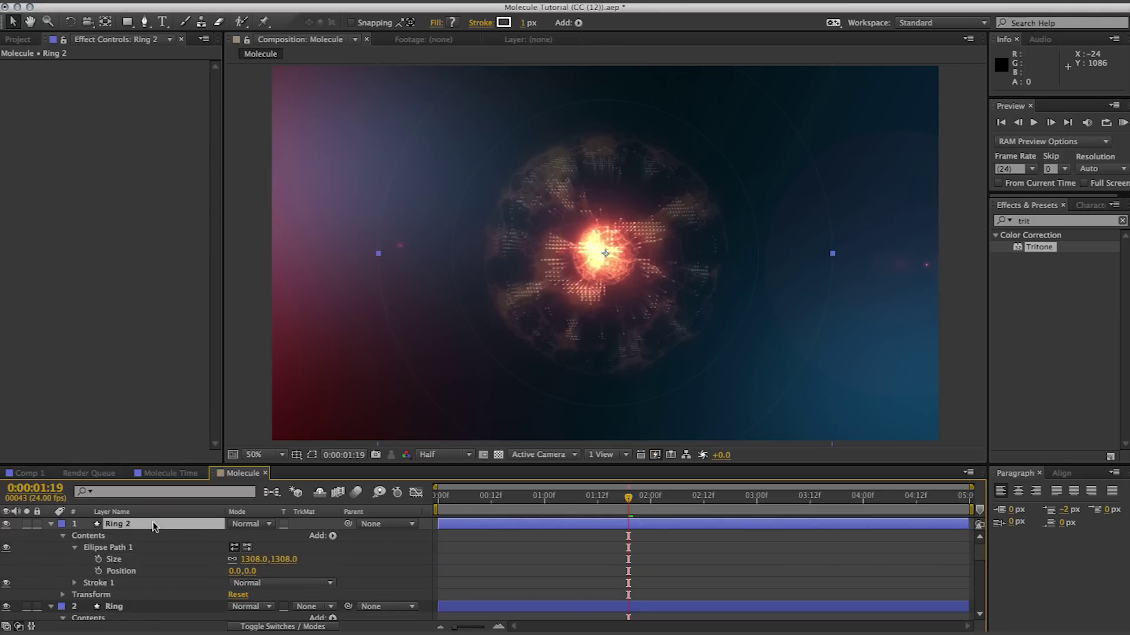
pyautogui.press('super+d')
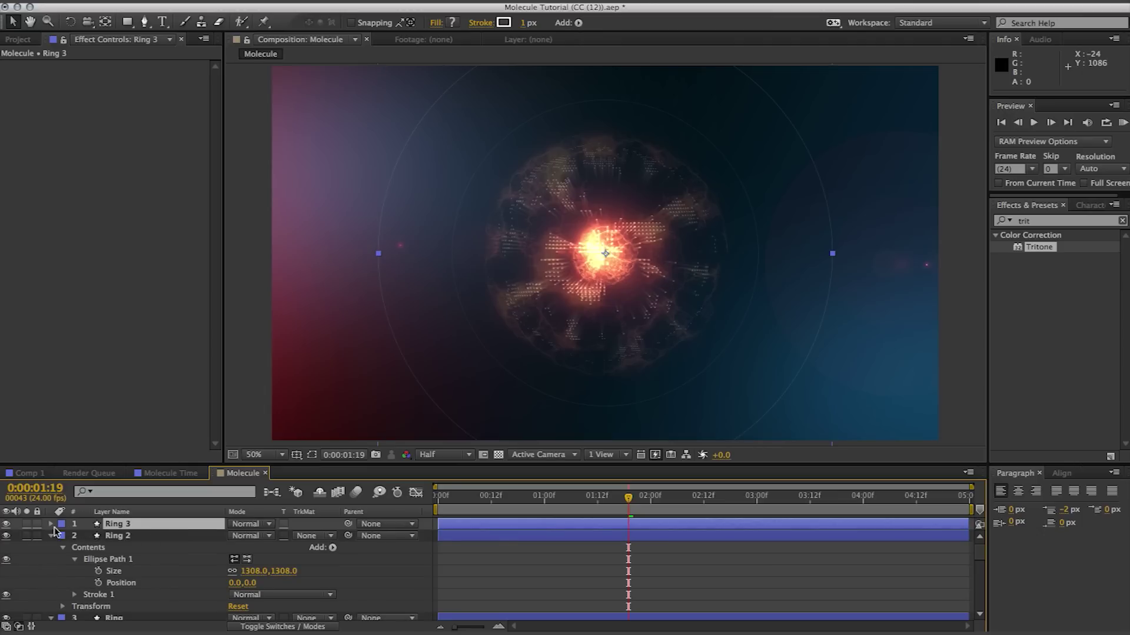
pyautogui.click(52, 525)
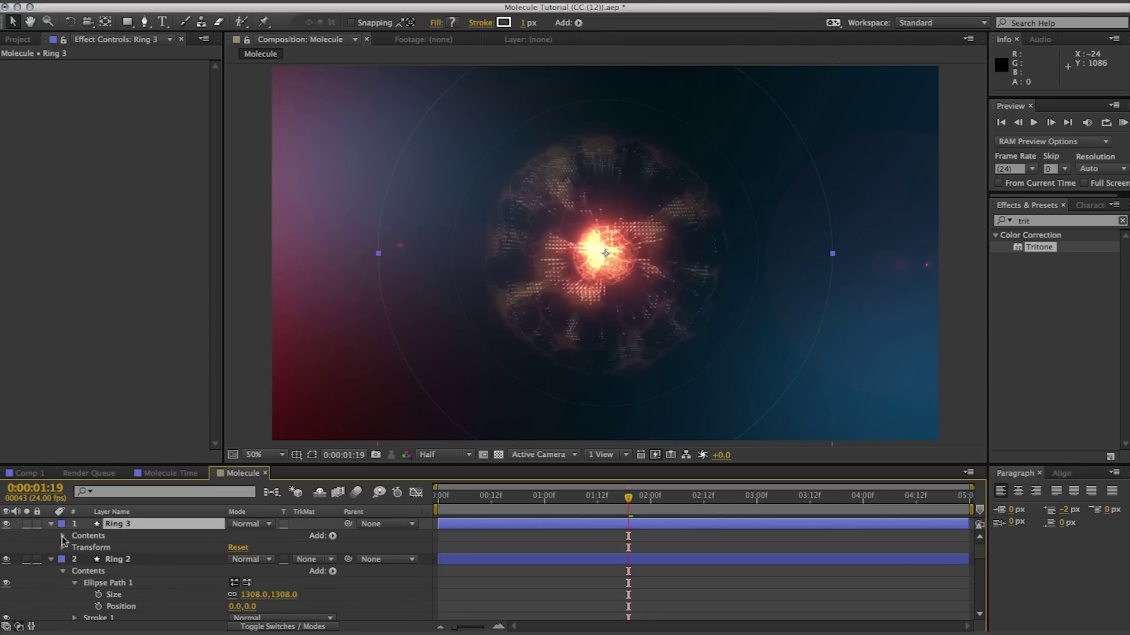
pyautogui.click(63, 536)
pyautogui.click(75, 547)
pyautogui.moveTo(253, 559); pyautogui.dragTo(582, 526)
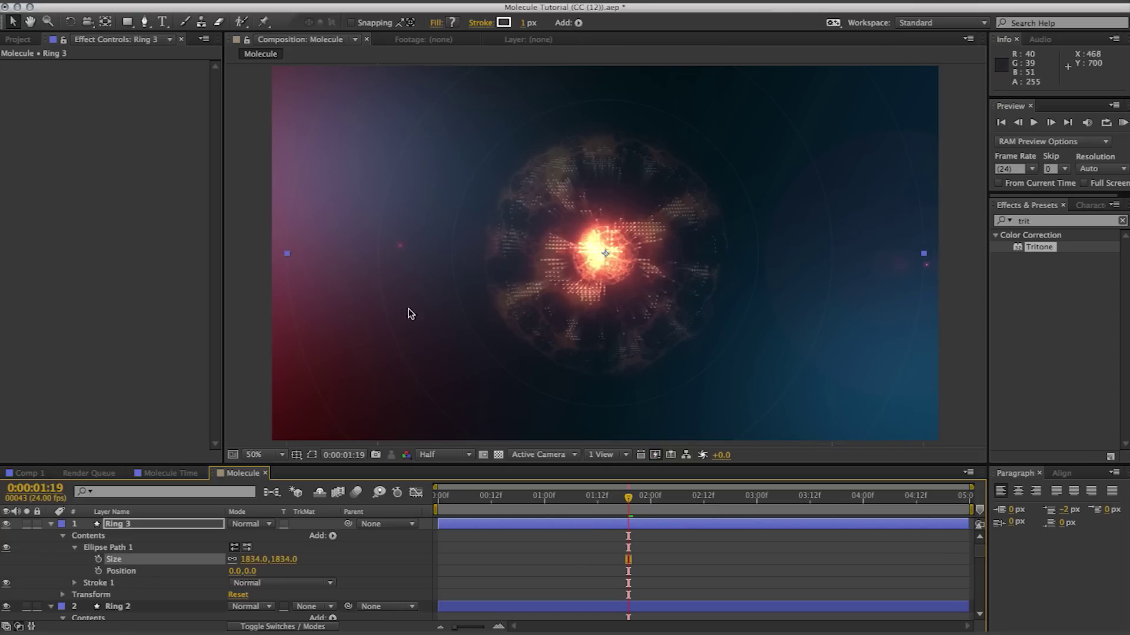
pyautogui.click(261, 395)
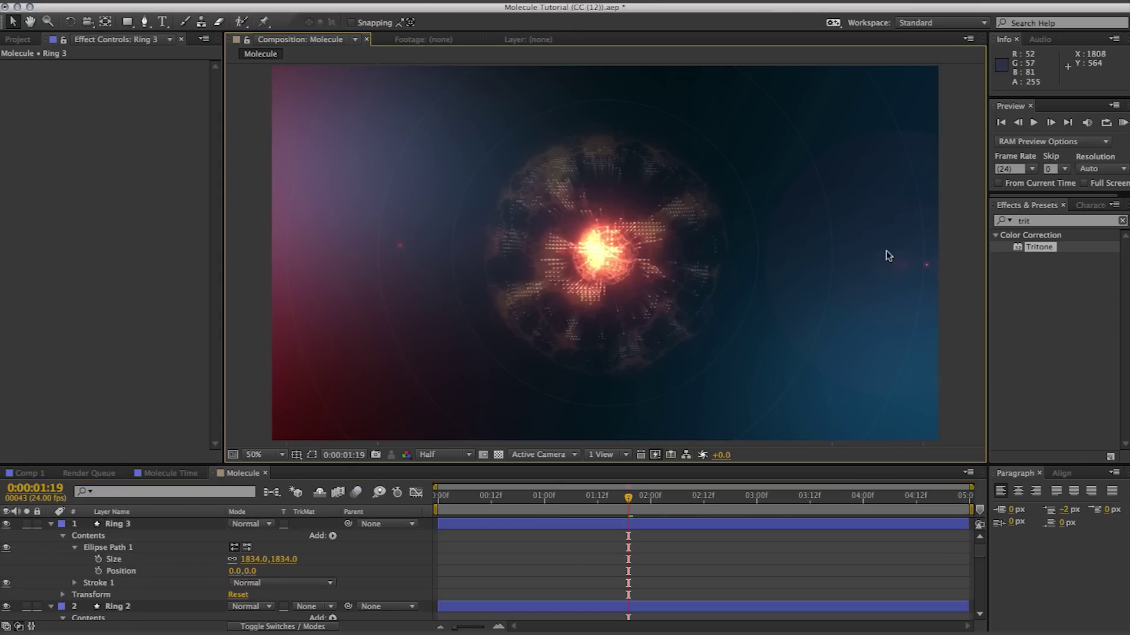
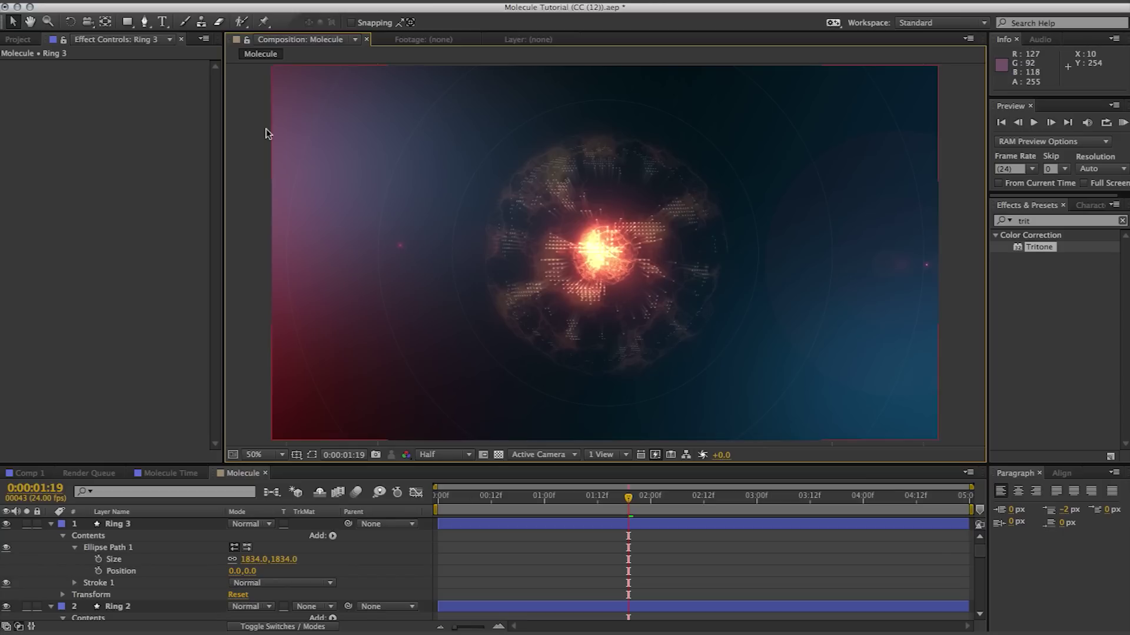
# - Add a two-node camera with the 50mm preset to the composition
pyautogui.click(244, 2)
pyautogui.moveTo(291, 6)
pyautogui.moveTo(244, 3)
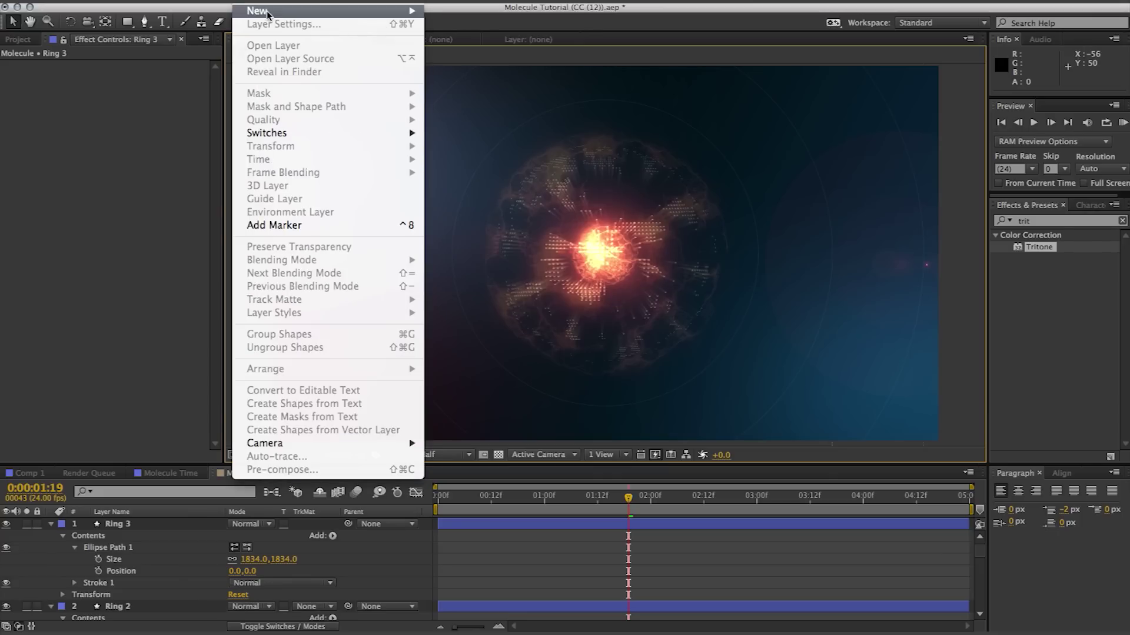
pyautogui.moveTo(383, 11)
pyautogui.click(481, 55)
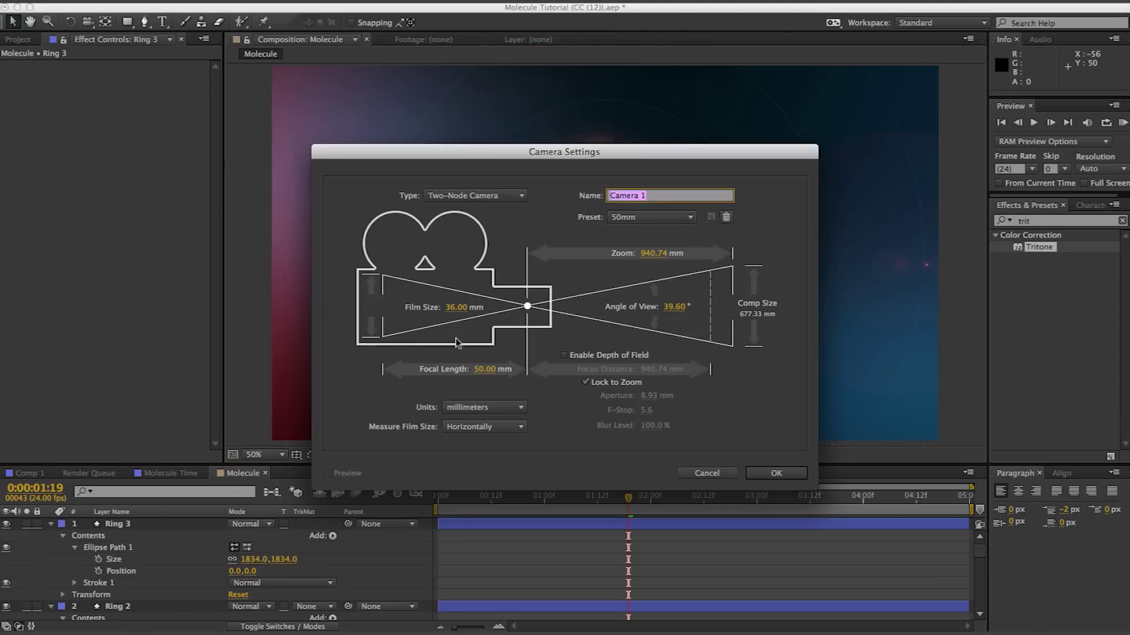
pyautogui.click(764, 470)
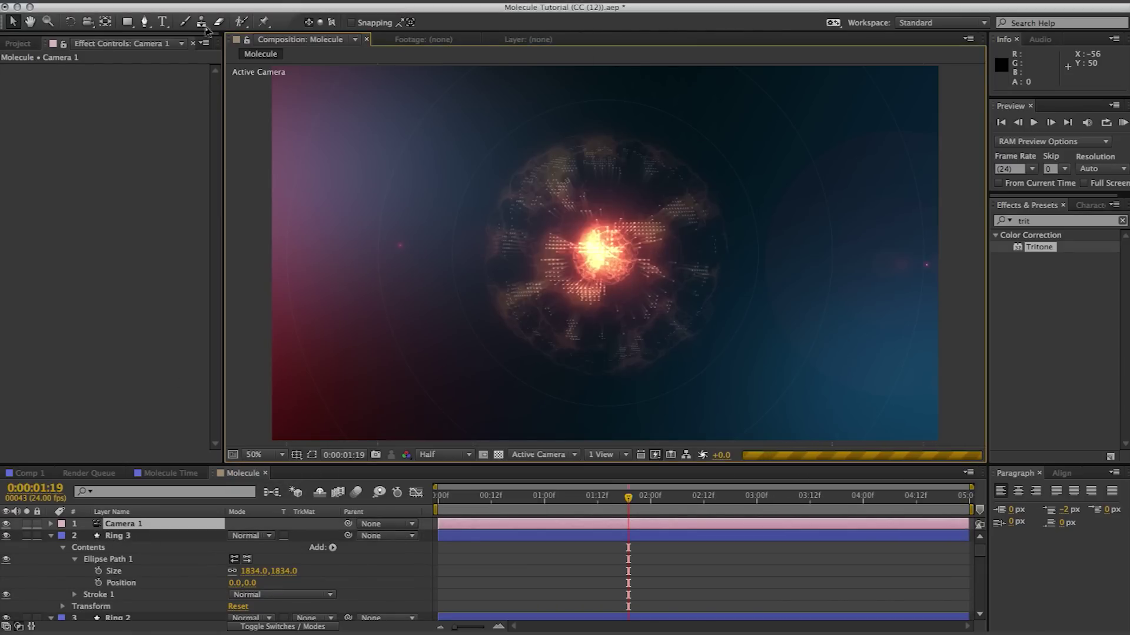
# - Add a null object, parent Camera 1 to it and make the null a 3D layer
pyautogui.click(254, 1)
pyautogui.moveTo(257, 14)
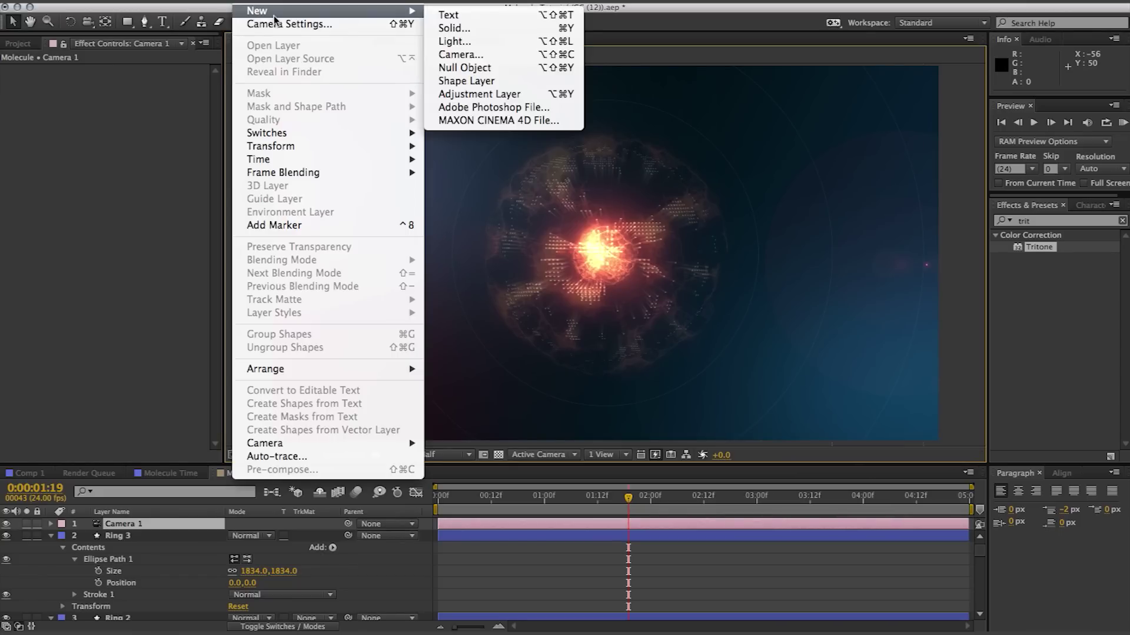
pyautogui.click(494, 68)
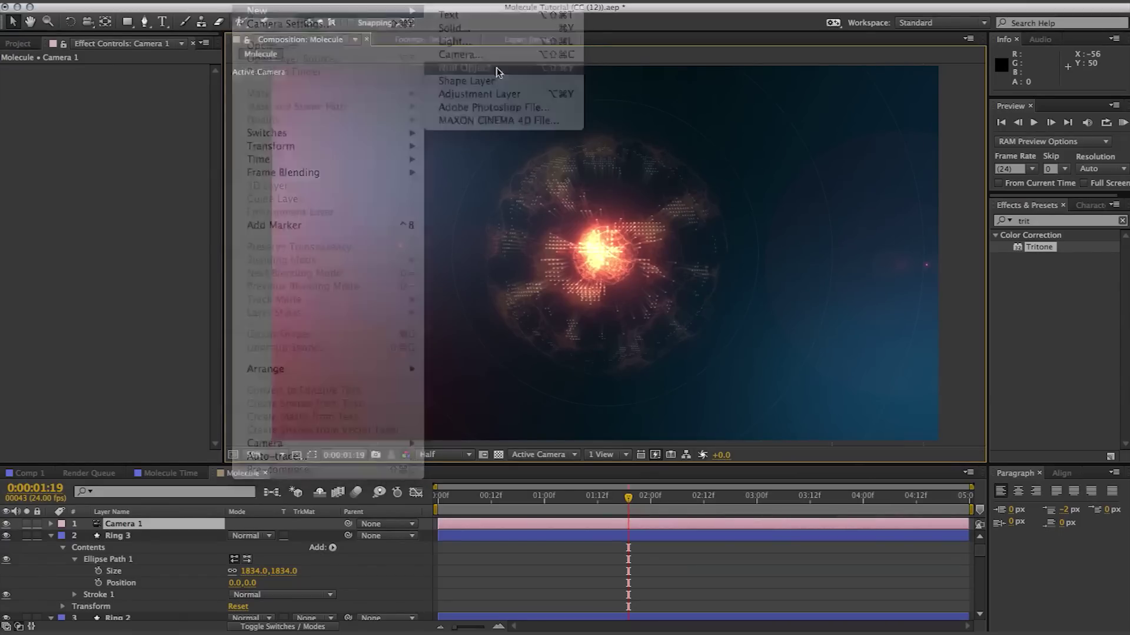
pyautogui.click(298, 628)
pyautogui.moveTo(329, 536); pyautogui.dragTo(250, 527)
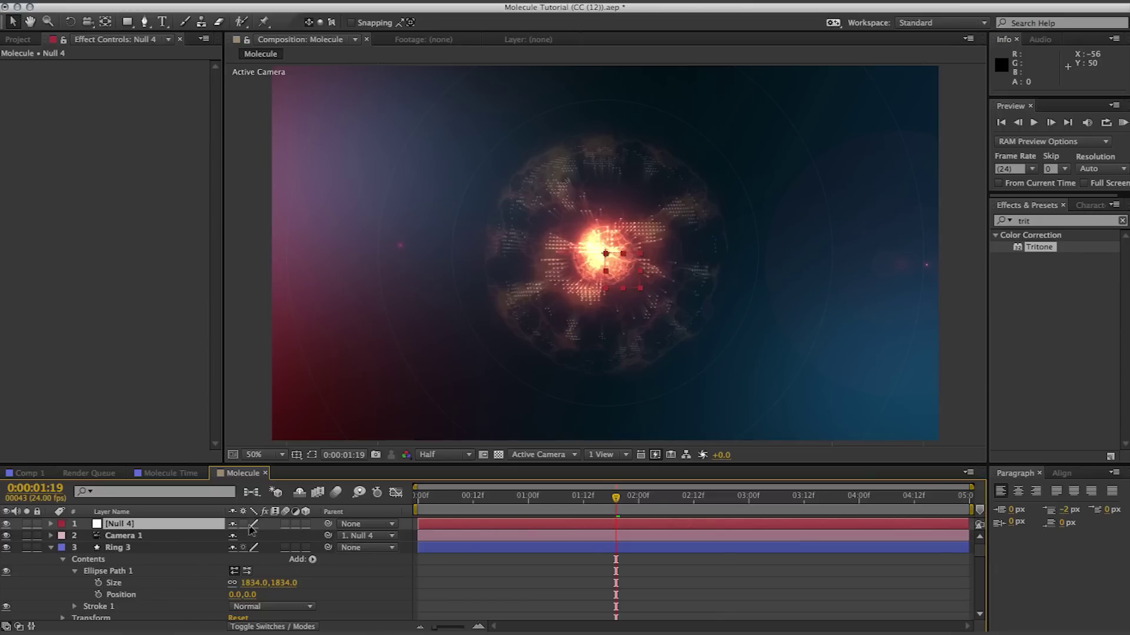
pyautogui.click(305, 525)
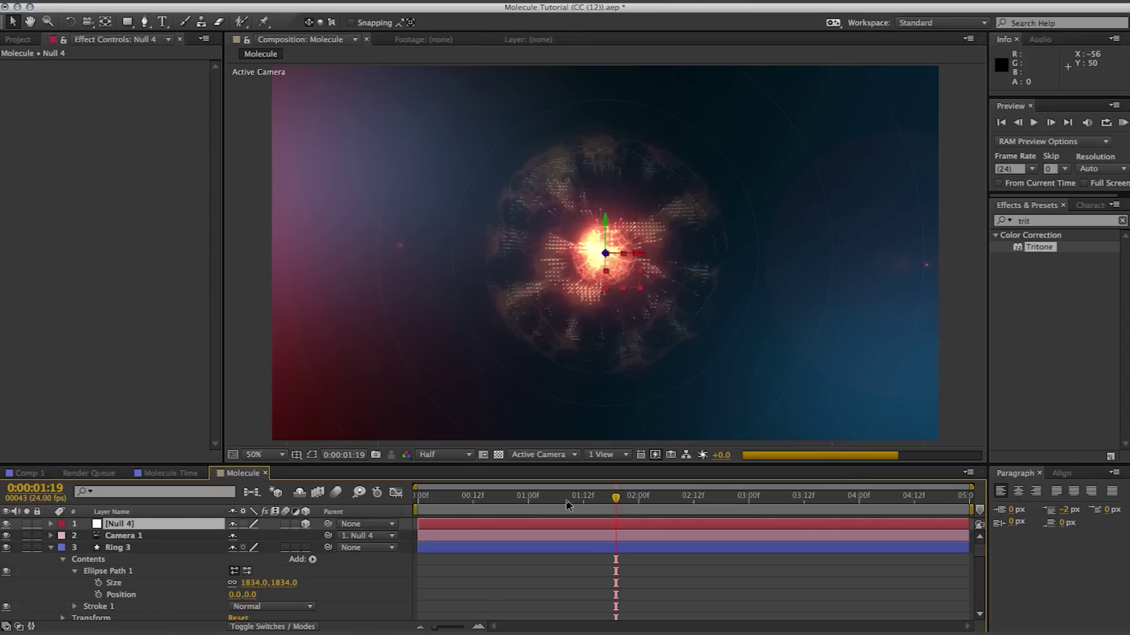
# - Keyframe the null's Y Rotation at the first frame and set it to 90°
pyautogui.moveTo(464, 499); pyautogui.dragTo(387, 502)
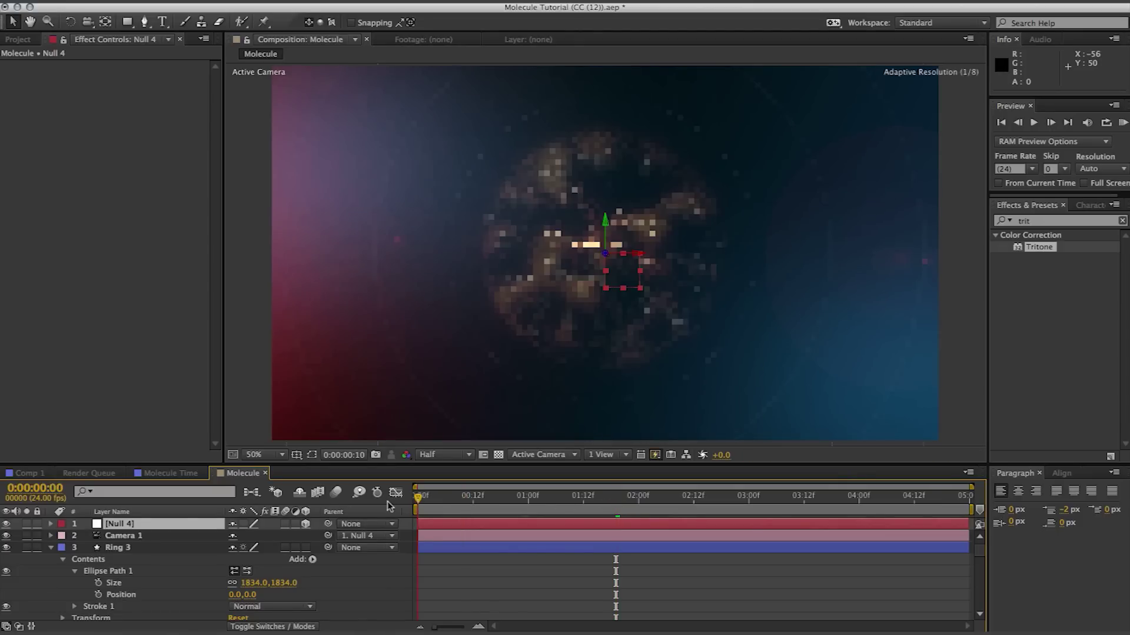
pyautogui.click(50, 524)
pyautogui.click(62, 535)
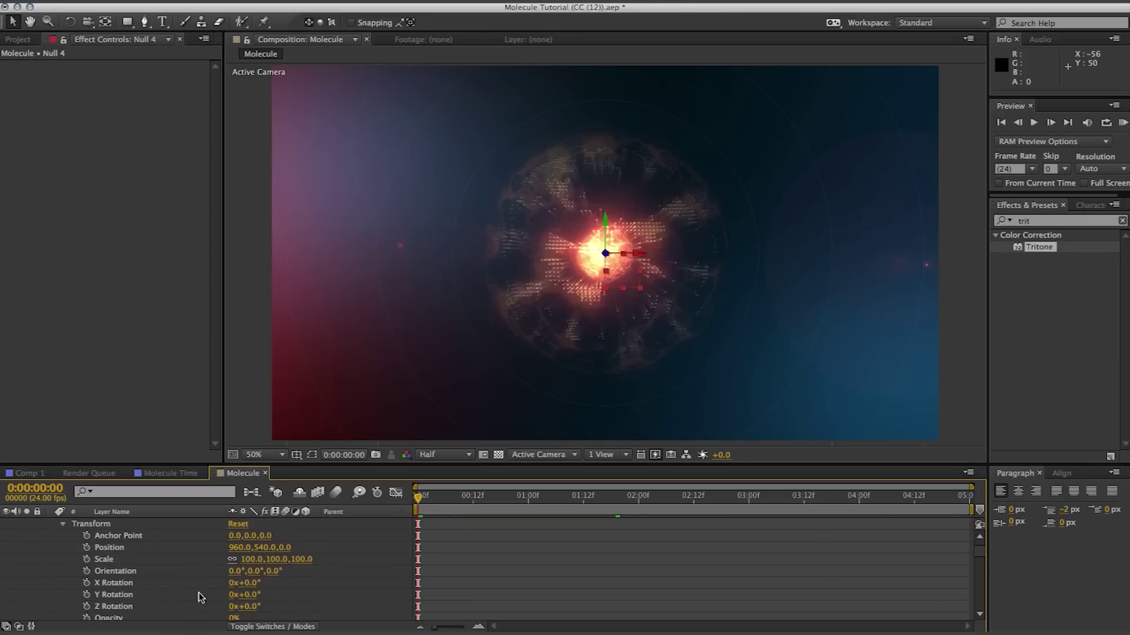
pyautogui.click(87, 595)
pyautogui.click(250, 595)
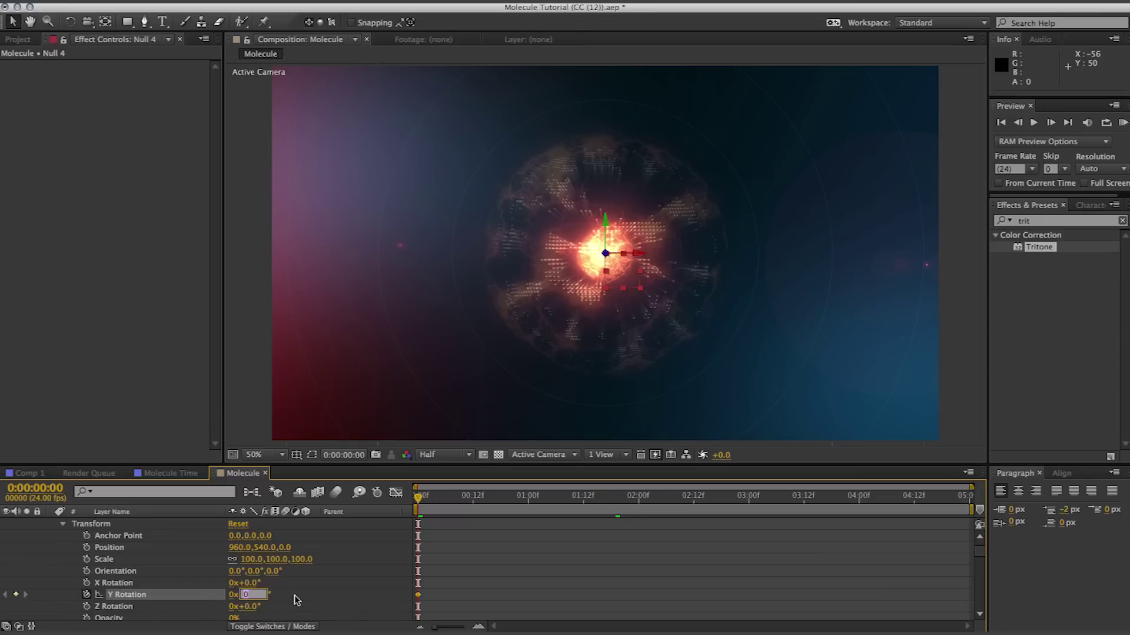
pyautogui.press('Return')
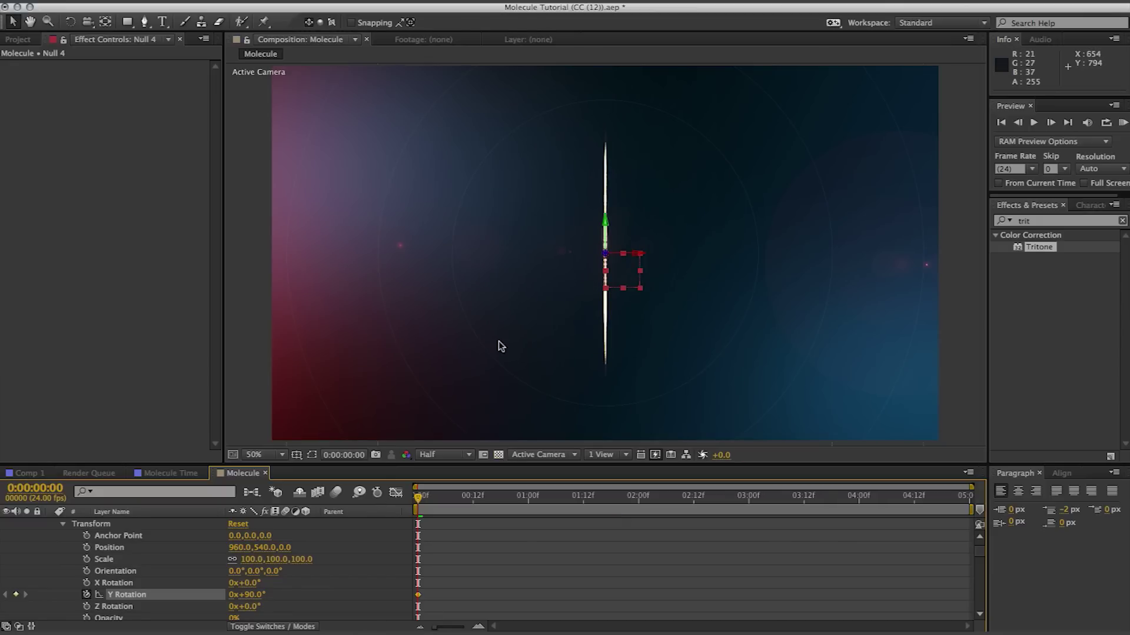
# - Examine the rotated molecule up close and the whole composition with its surroundings
pyautogui.scroll(-2, 499, 341)
pyautogui.click(379, 357)
pyautogui.scroll(4, 450, 345)
pyautogui.scroll(-2, 450, 345)
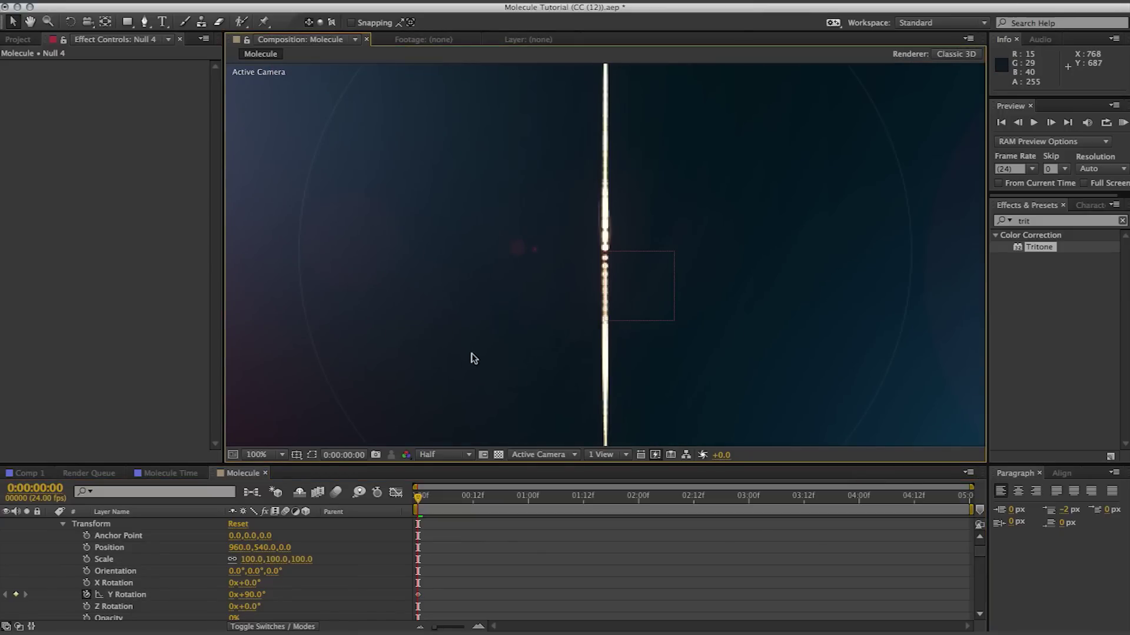
pyautogui.press(',')
pyautogui.press(',')
pyautogui.press(',')
pyautogui.press(',')
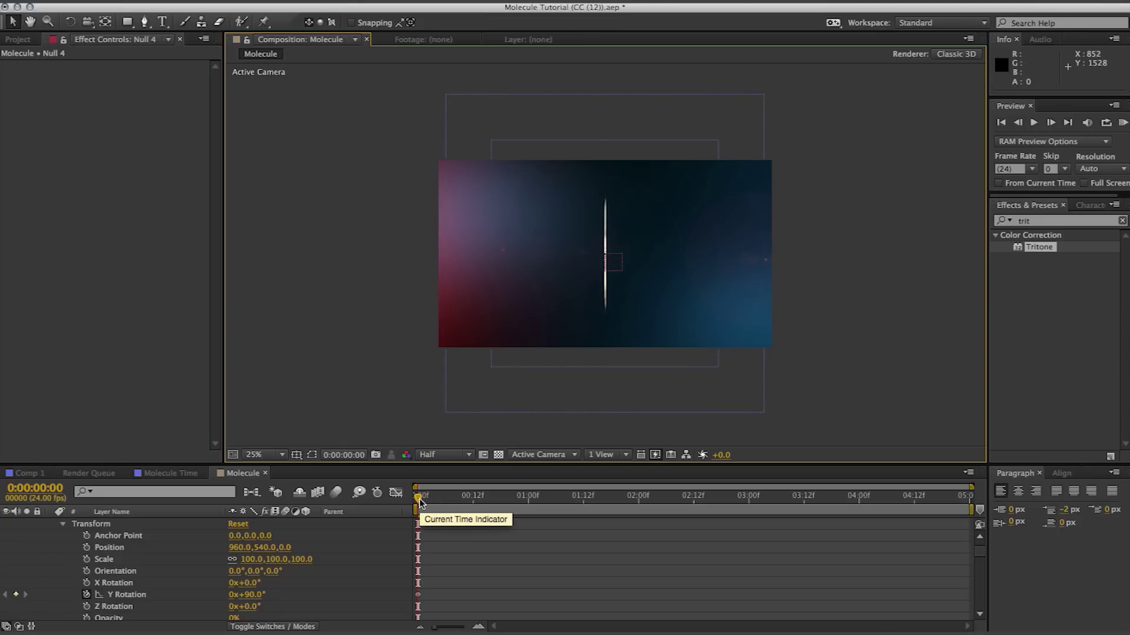
# - Set the null's Y Rotation to 0° at 0:00:04:23 to create the ending keyframe
pyautogui.moveTo(499, 512); pyautogui.dragTo(993, 513)
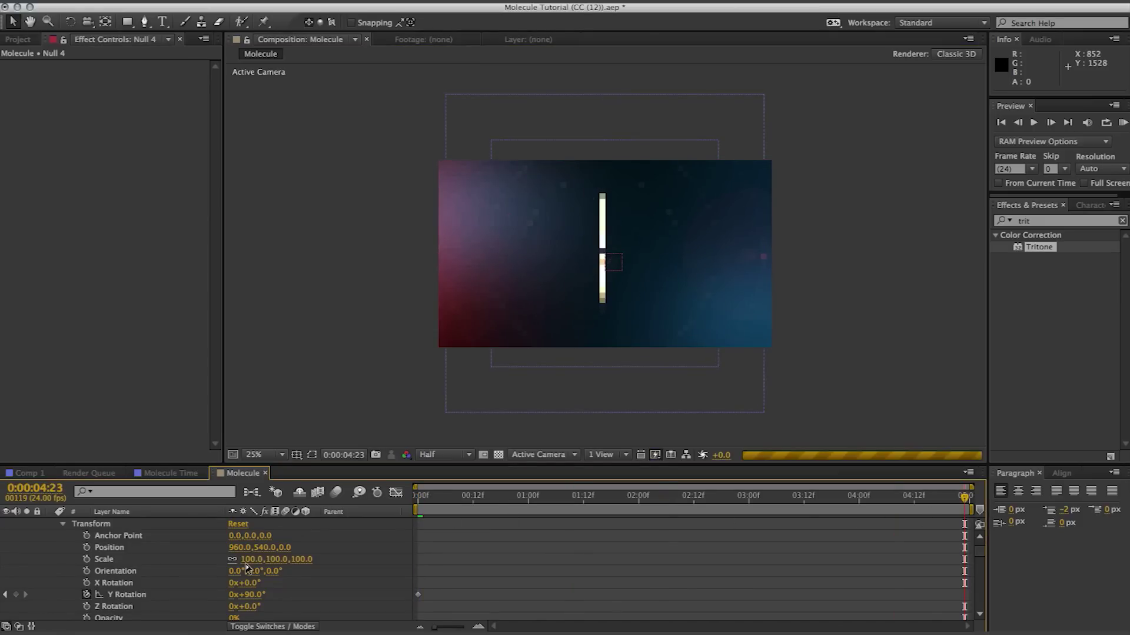
pyautogui.click(257, 599)
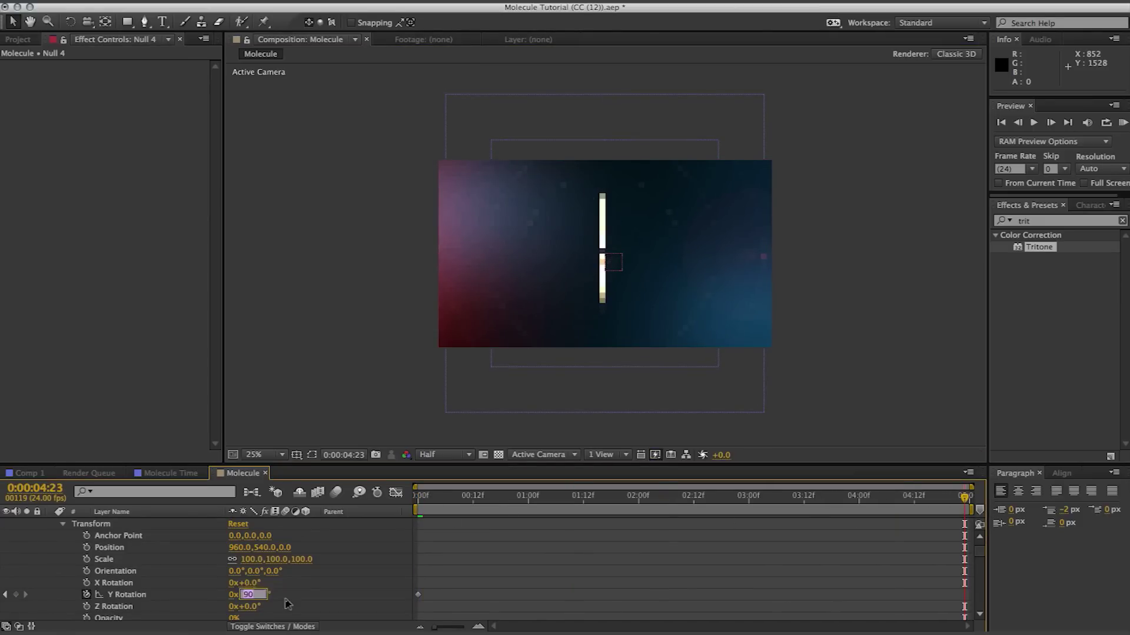
pyautogui.click(294, 365)
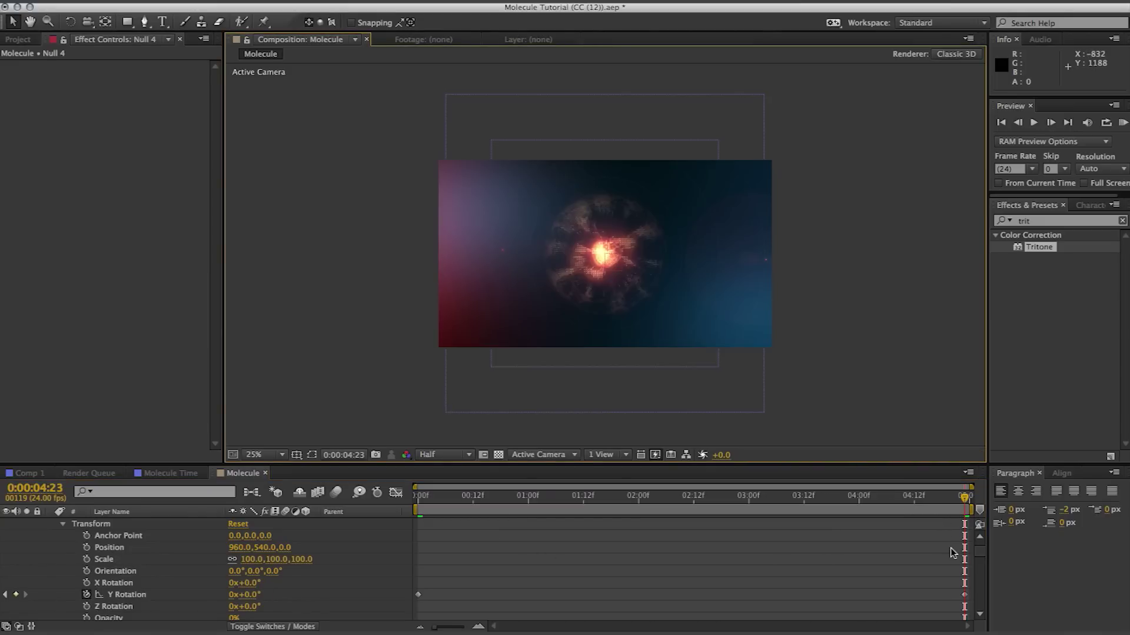
# - Reshape the null's Y Rotation value curve so it drops steeply at the start and eases gradually into the last keyframe, and check the motion
pyautogui.click(964, 595)
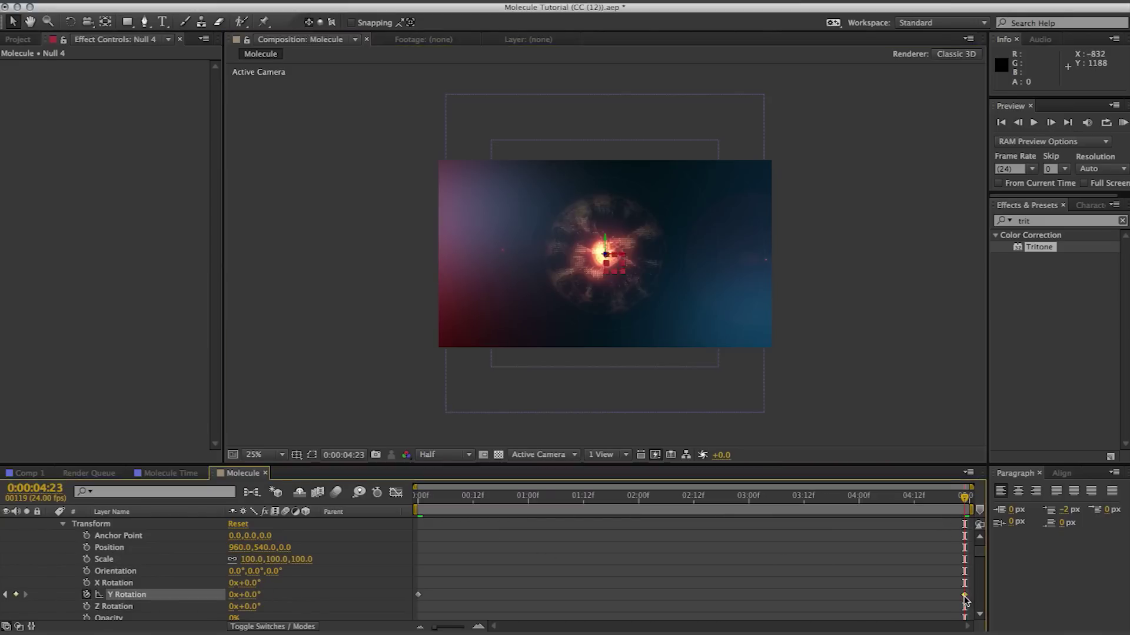
pyautogui.click(395, 495)
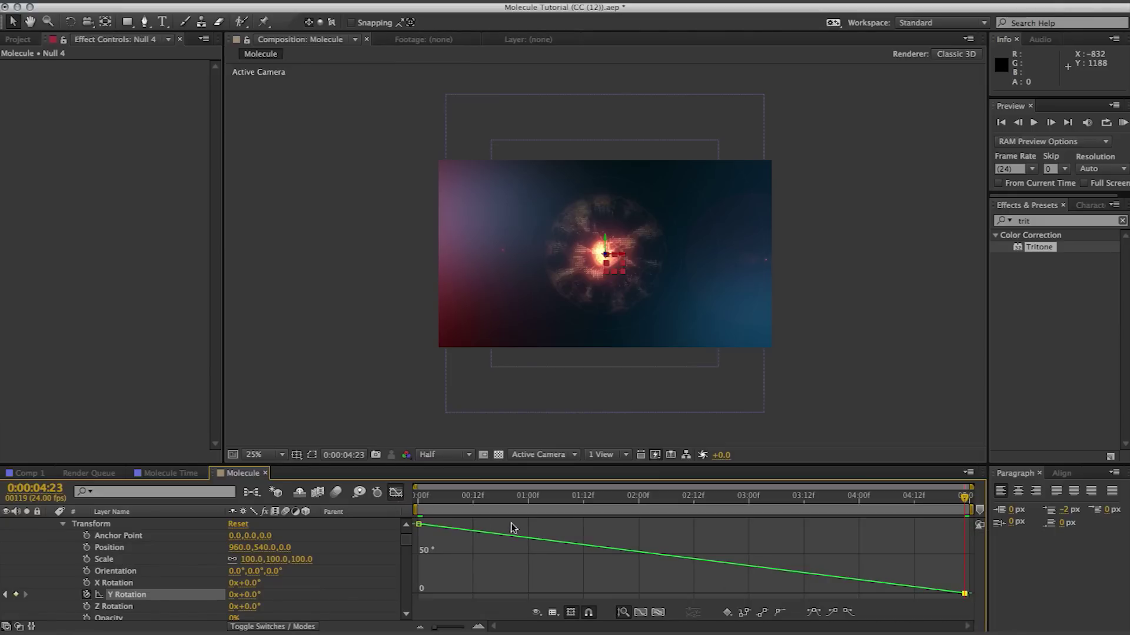
pyautogui.click(964, 594)
pyautogui.moveTo(874, 586); pyautogui.dragTo(412, 581)
pyautogui.moveTo(420, 527)
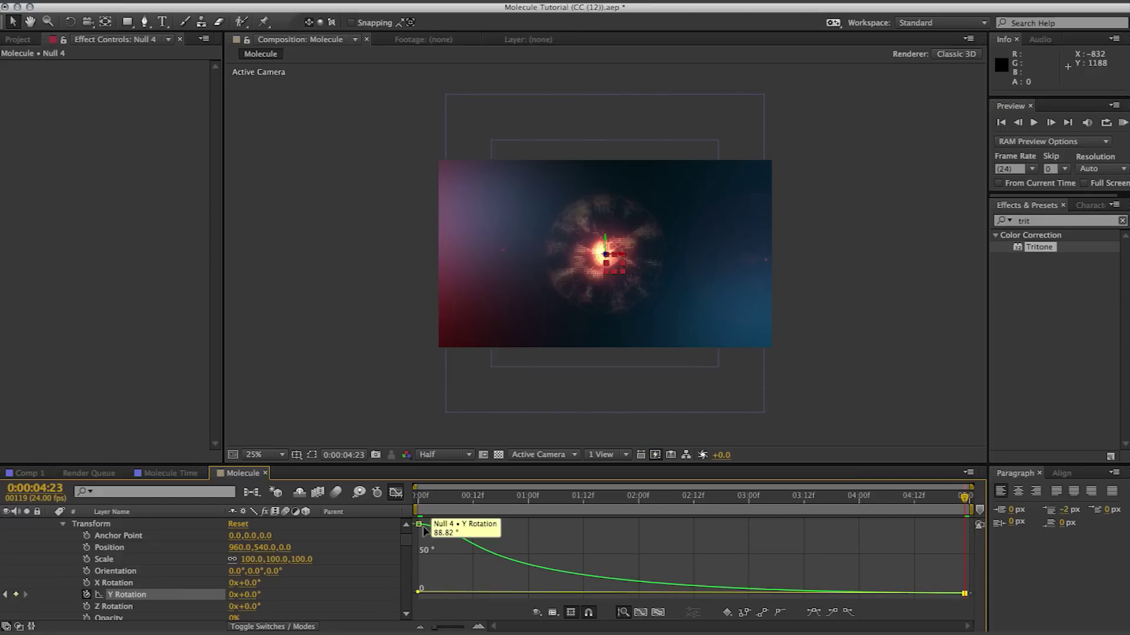
pyautogui.click(420, 525)
pyautogui.moveTo(509, 536); pyautogui.dragTo(464, 590)
pyautogui.moveTo(433, 503); pyautogui.dragTo(533, 509)
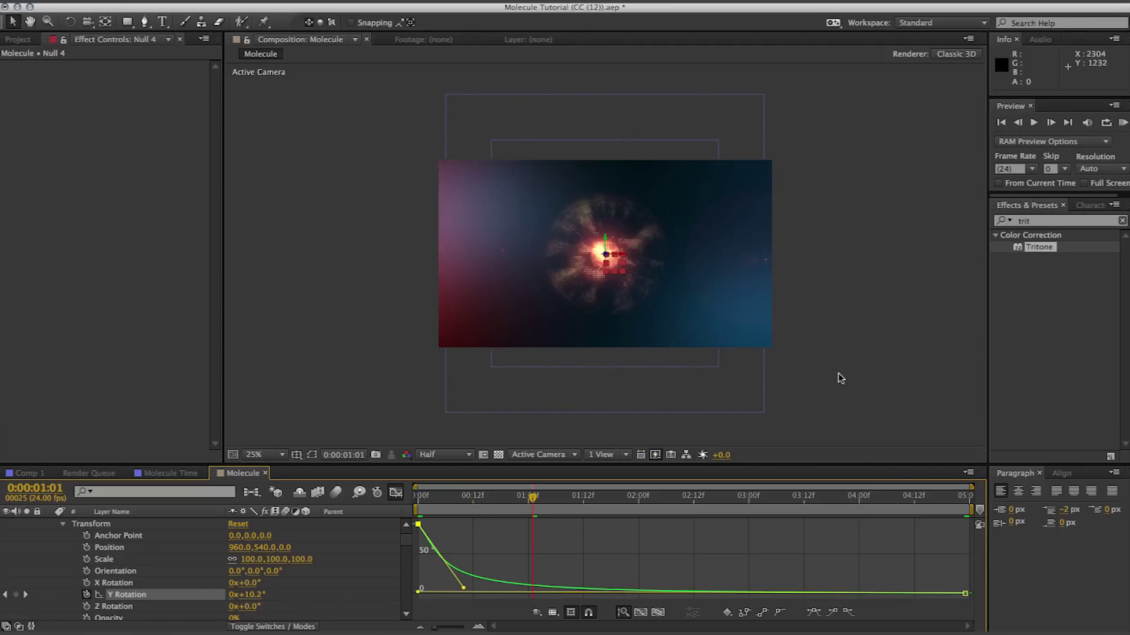
pyautogui.press('.')
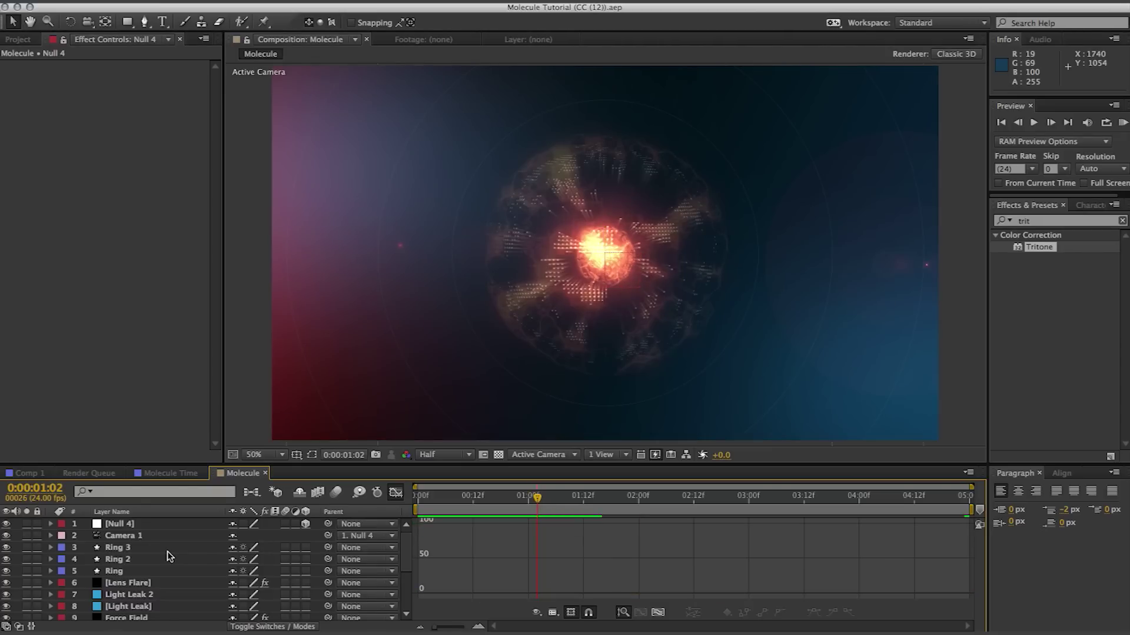
# - Duplicate the Glow Core, Swirly Core and Core layers together
pyautogui.scroll(-6, 169, 556)
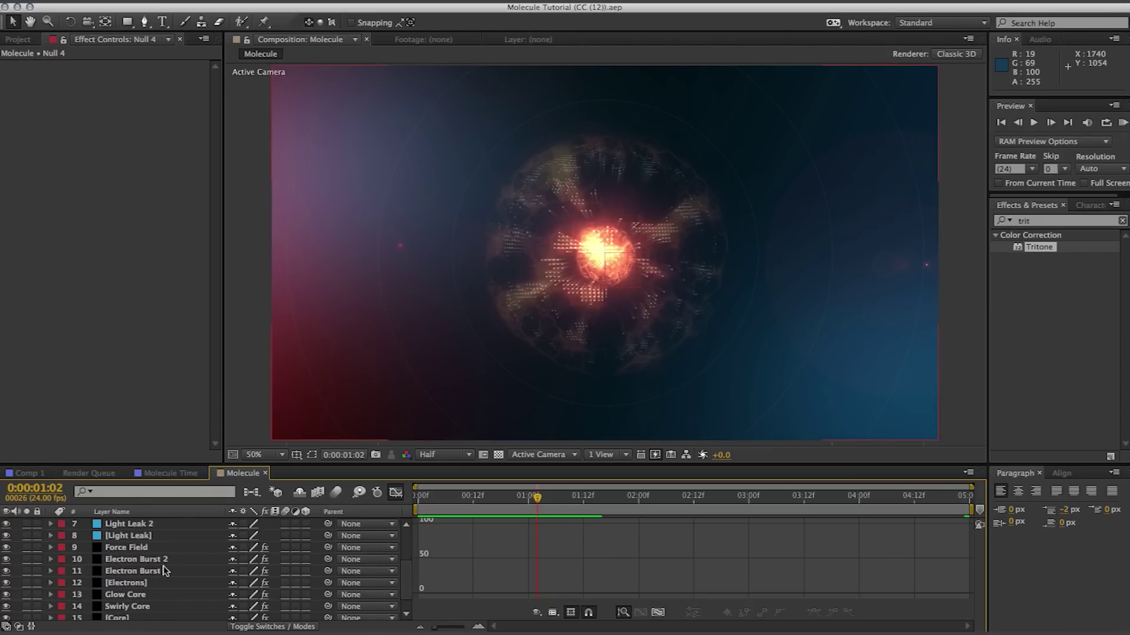
pyautogui.scroll(-1, 163, 569)
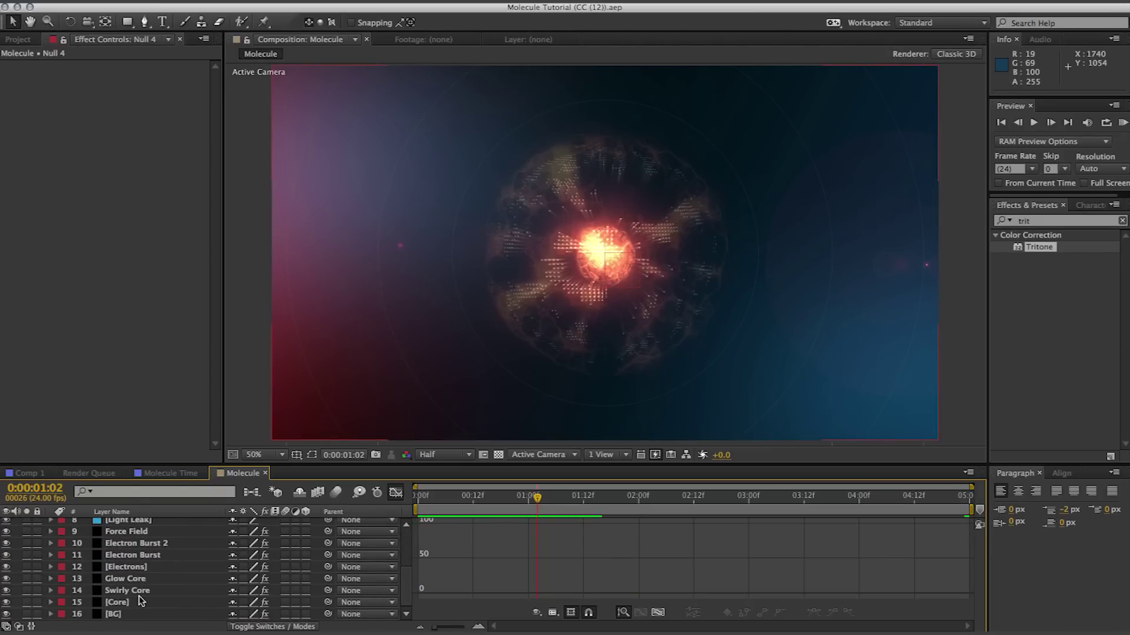
pyautogui.click(143, 603)
pyautogui.keyDown('shift'); pyautogui.click(140, 579); pyautogui.keyUp('shift')
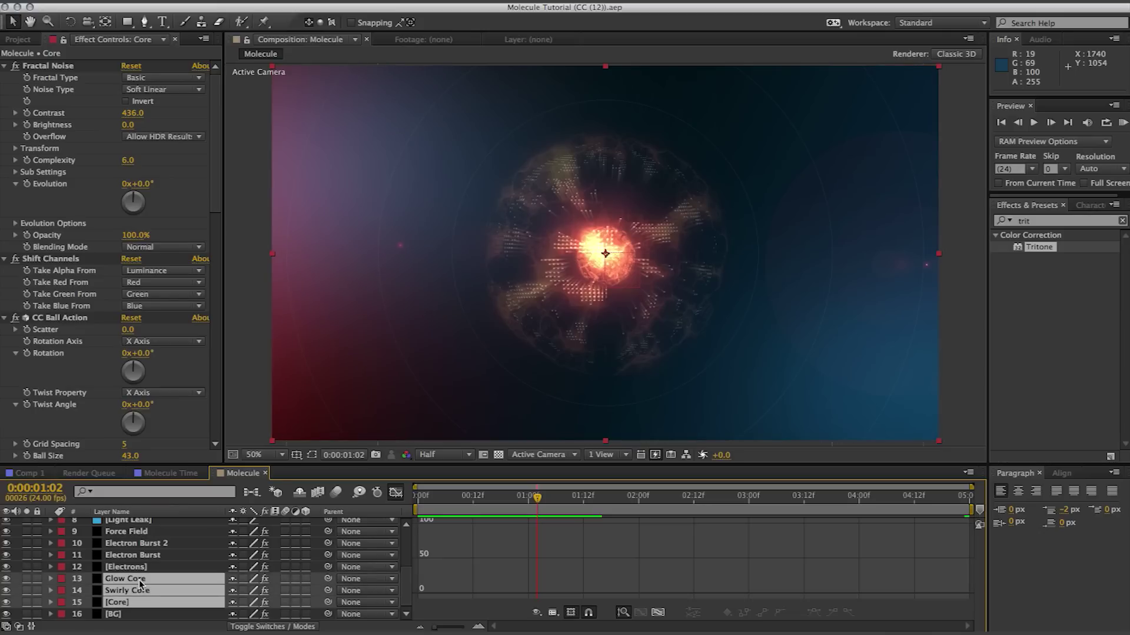
pyautogui.press('super+d')
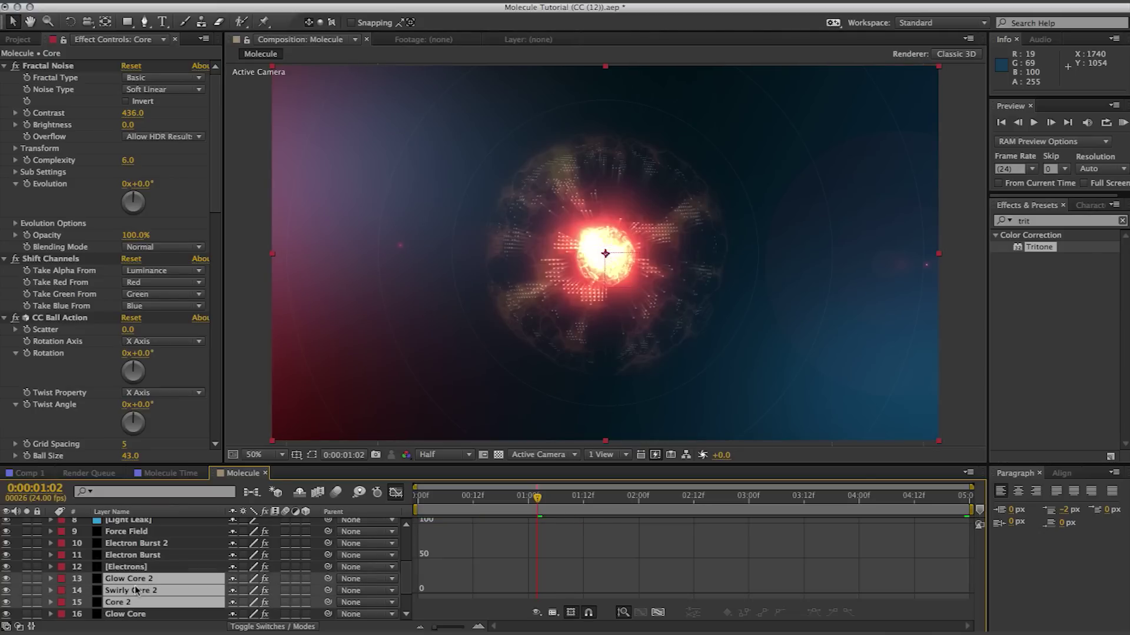
# - Add a null object above the duplicated core layers and parent Glow Core 2, Swirly Core 2 and Core 2 to it
pyautogui.scroll(-2, 163, 588)
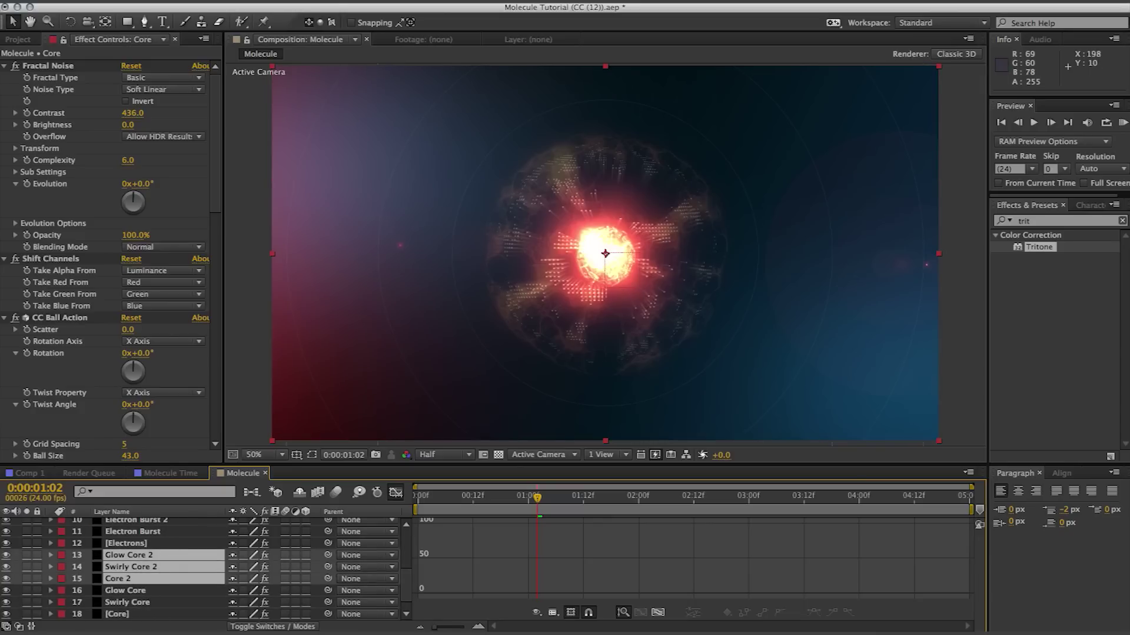
pyautogui.click(247, 2)
pyautogui.moveTo(277, 12)
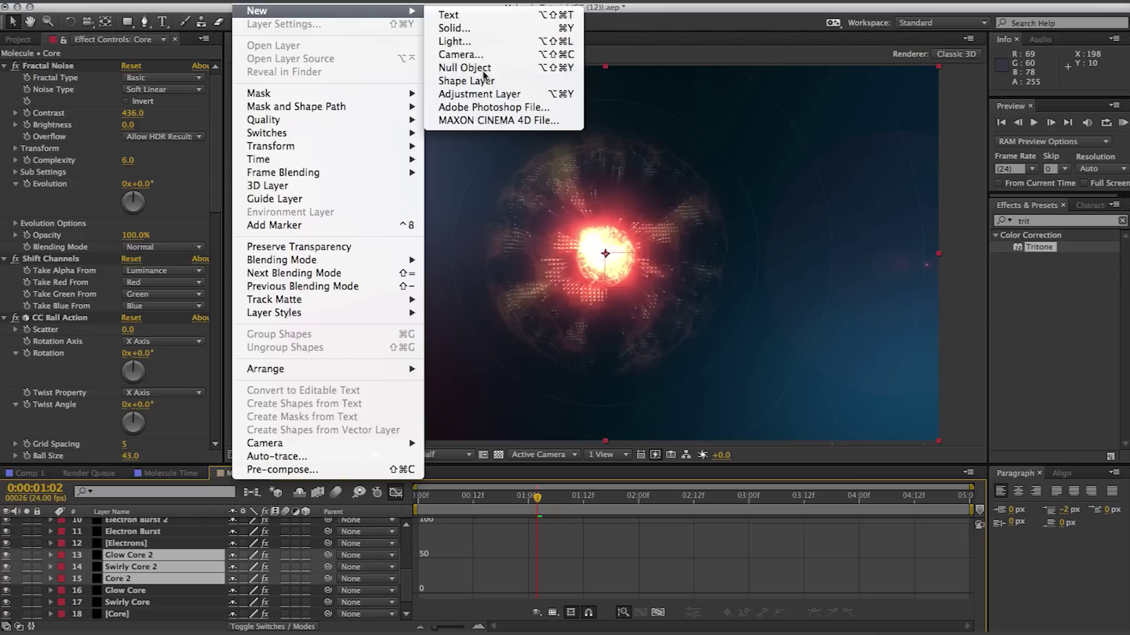
pyautogui.click(466, 90)
pyautogui.click(151, 568)
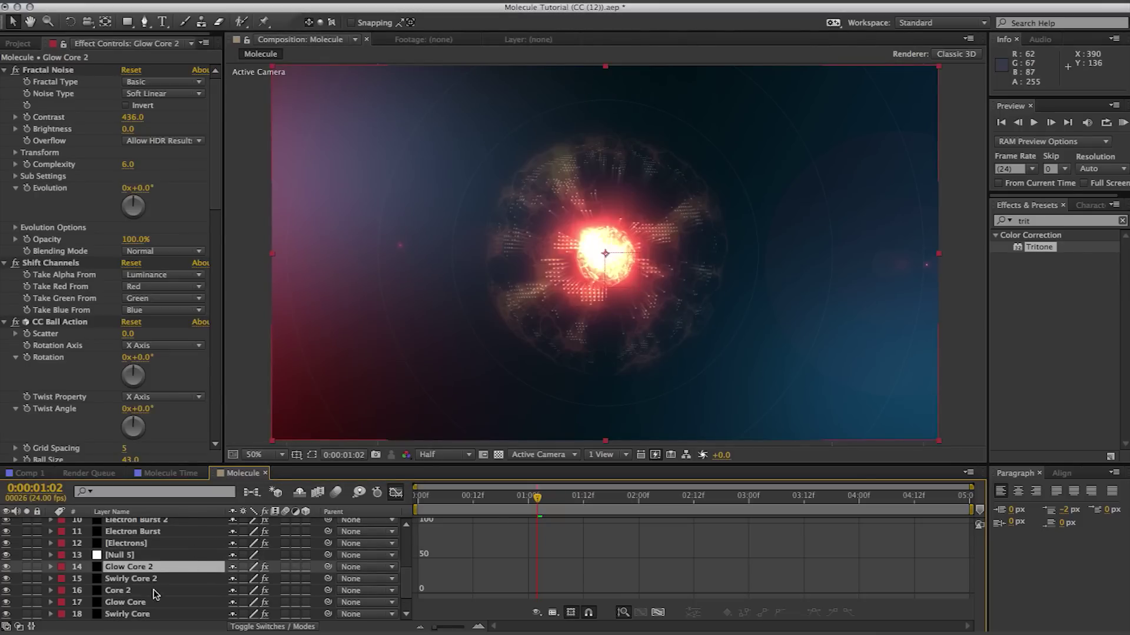
pyautogui.keyDown('shift'); pyautogui.click(157, 591); pyautogui.keyUp('shift')
pyautogui.moveTo(328, 579); pyautogui.dragTo(153, 557)
# - Rename the new null object as Electron Contoller
pyautogui.click(135, 559)
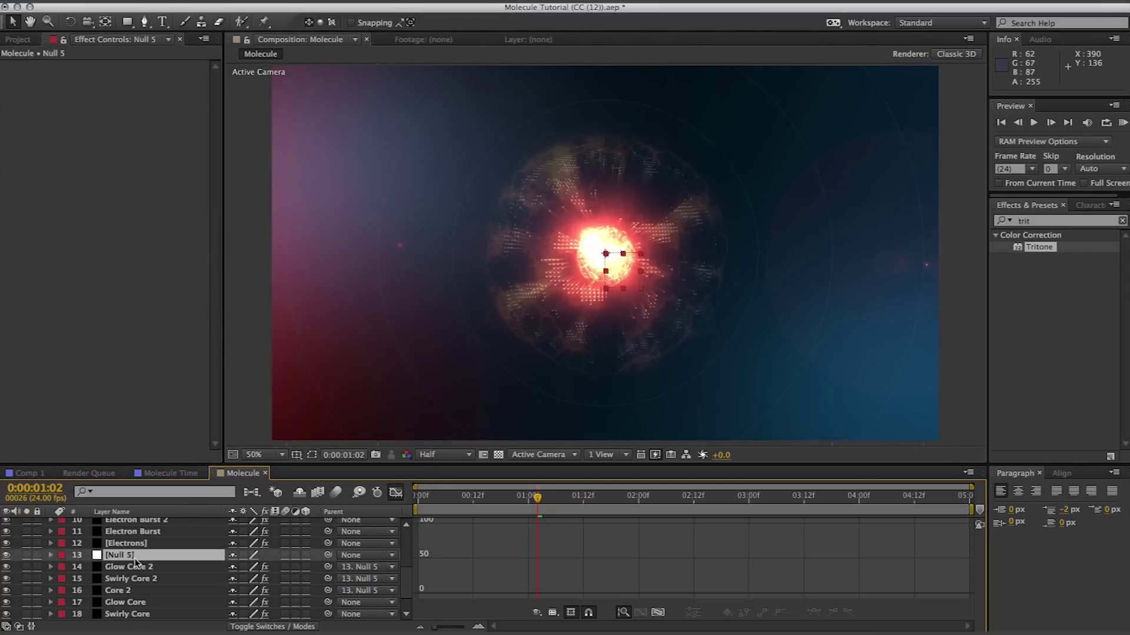
pyautogui.press('Return')
pyautogui.write('Electron Contol')
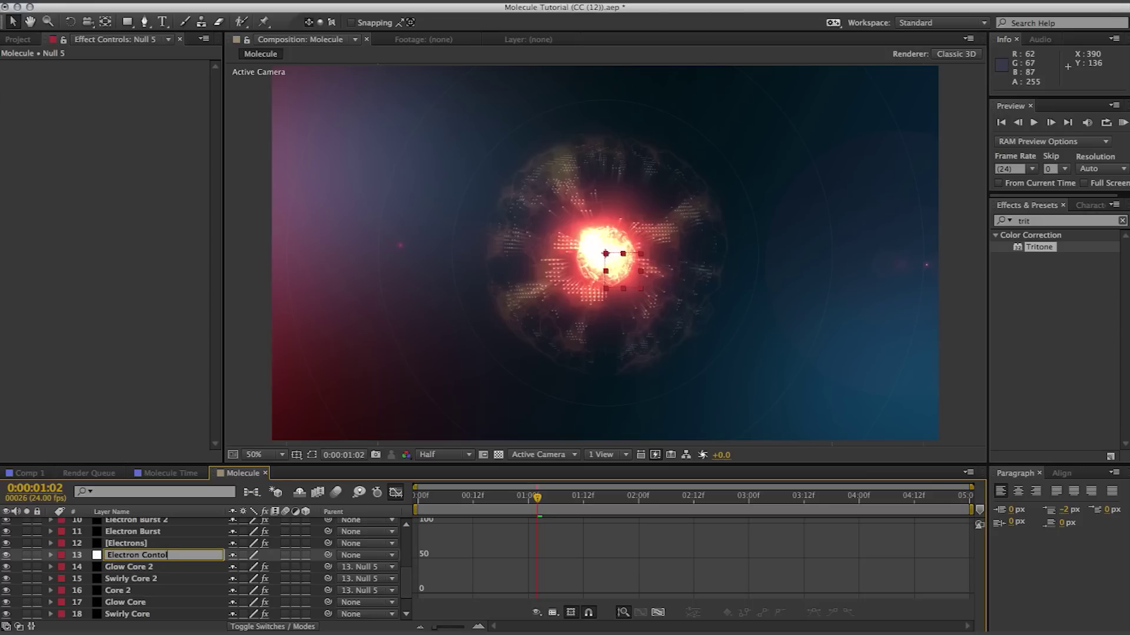
pyautogui.click(157, 567)
pyautogui.click(140, 556)
pyautogui.click(137, 543)
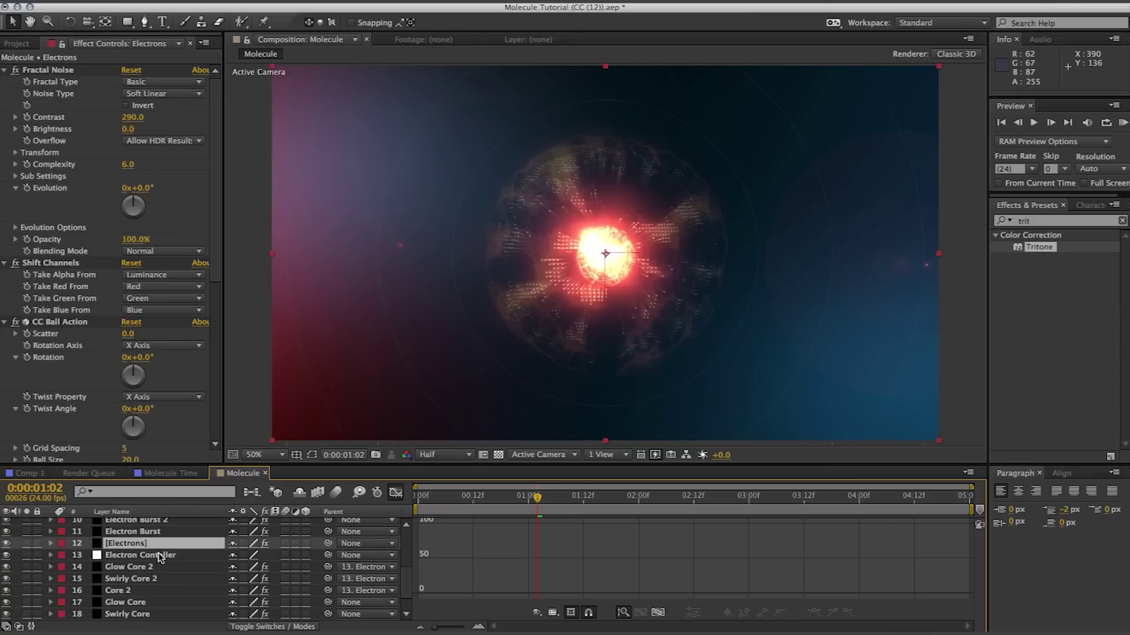
# - Scale the Electron Contoller null to 26% and move it to position 1142, 482, beside the main core
pyautogui.click(160, 555)
pyautogui.click(51, 555)
pyautogui.click(63, 567)
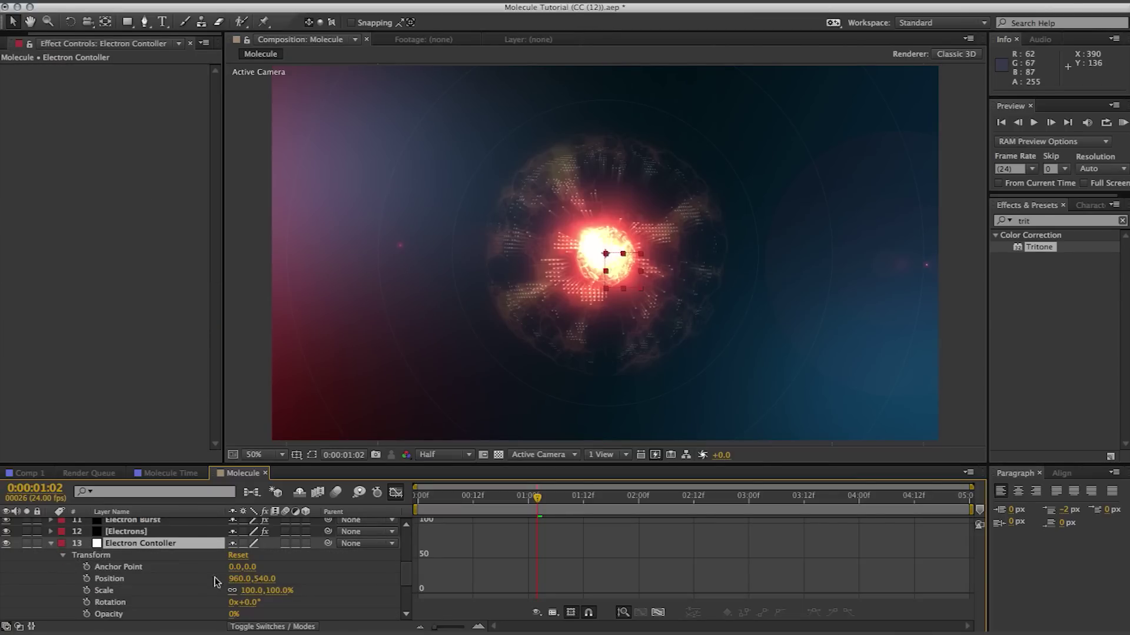
pyautogui.moveTo(269, 592); pyautogui.dragTo(215, 593)
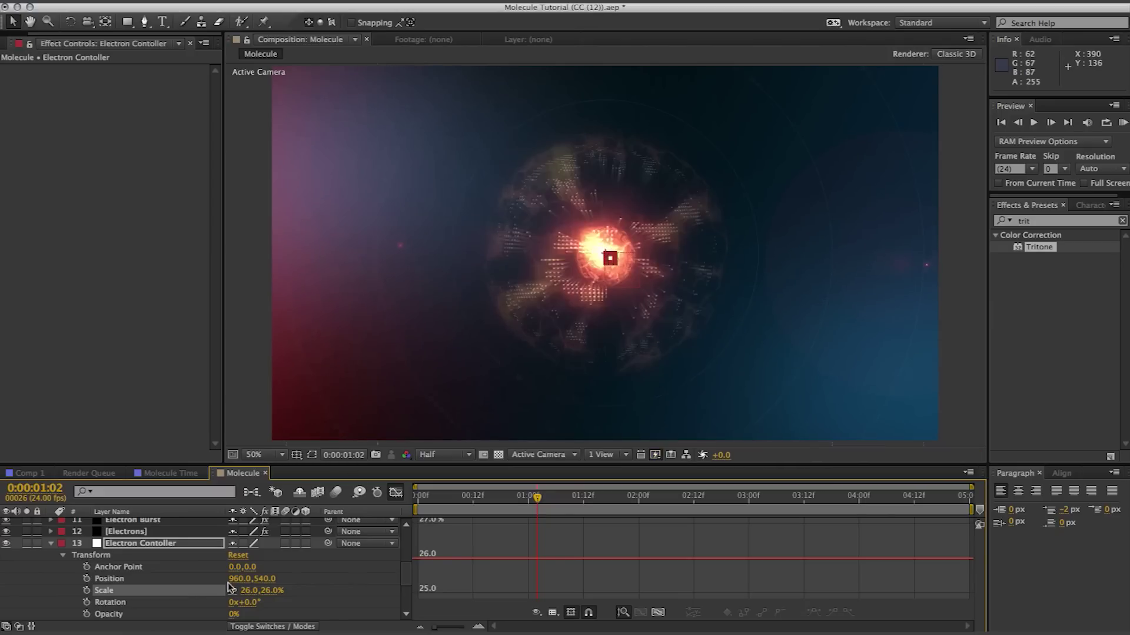
pyautogui.moveTo(242, 579); pyautogui.dragTo(261, 556)
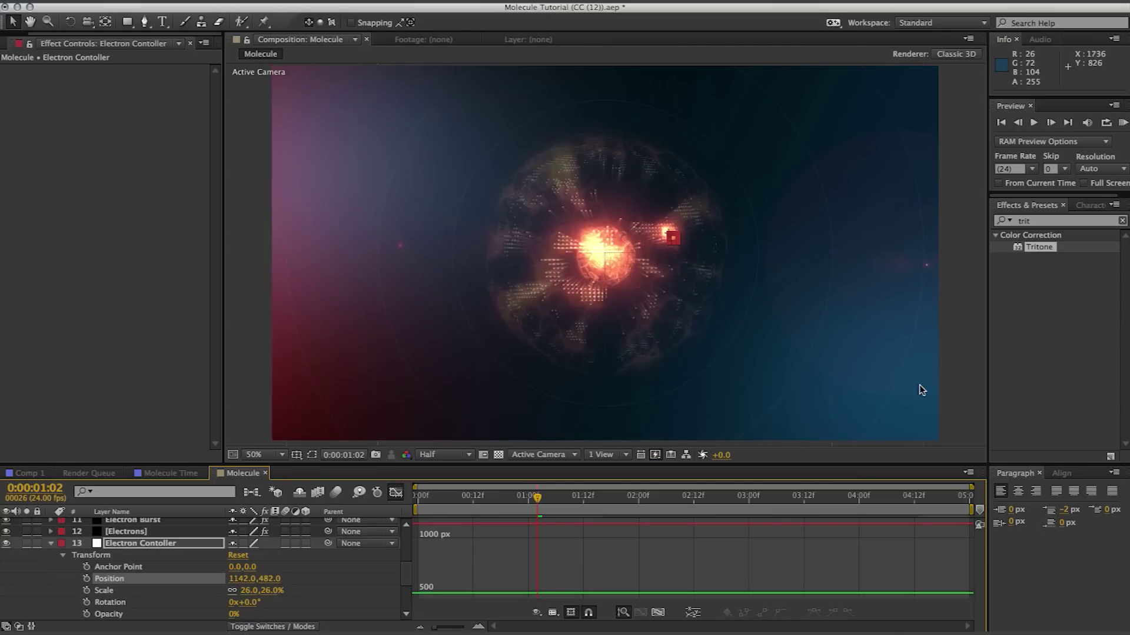
pyautogui.click(967, 397)
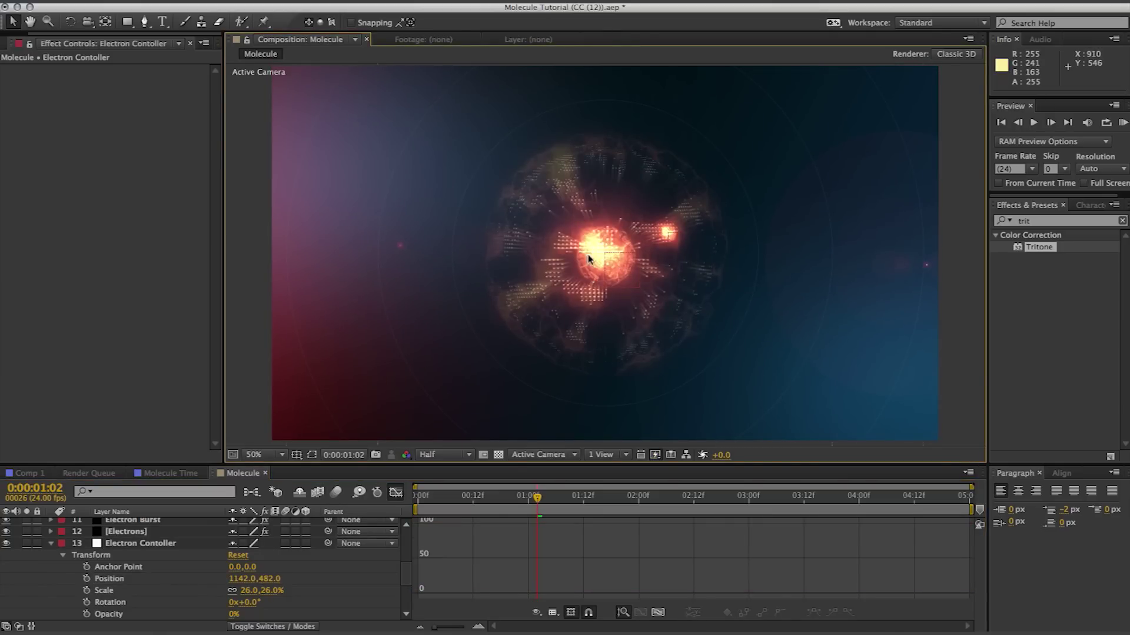
# - Pre-compose the Electron Contoller null with Glow Core 2, Swirly Core 2 and Core 2 as Big Electron, moving all attributes into it
pyautogui.click(51, 543)
pyautogui.click(124, 544)
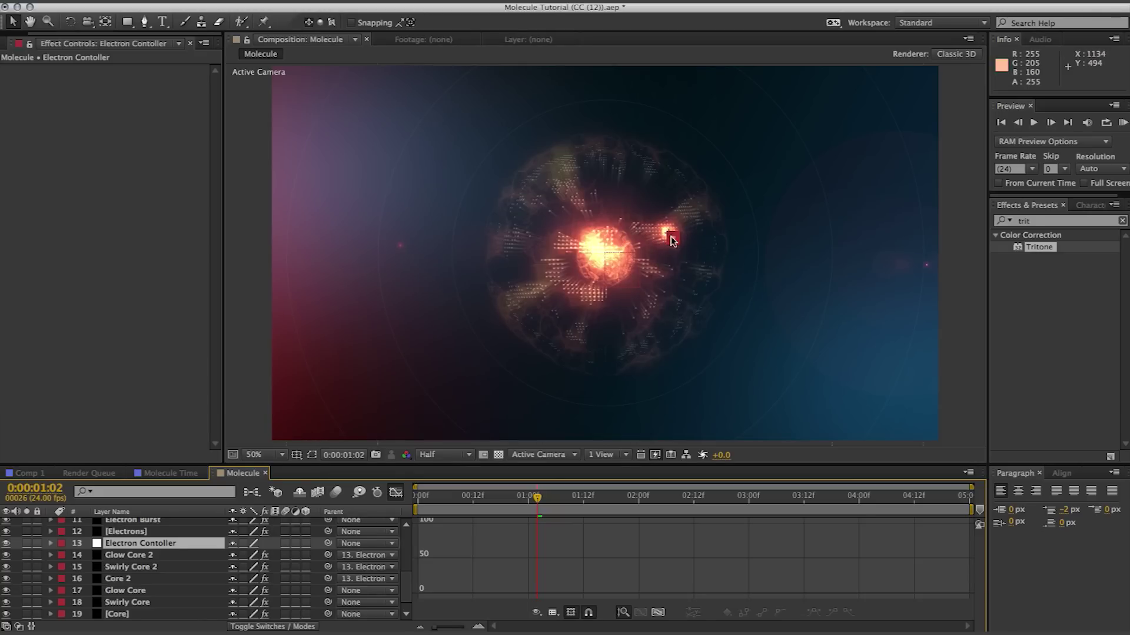
pyautogui.click(153, 579)
pyautogui.keyDown('shift'); pyautogui.click(141, 544); pyautogui.keyUp('shift')
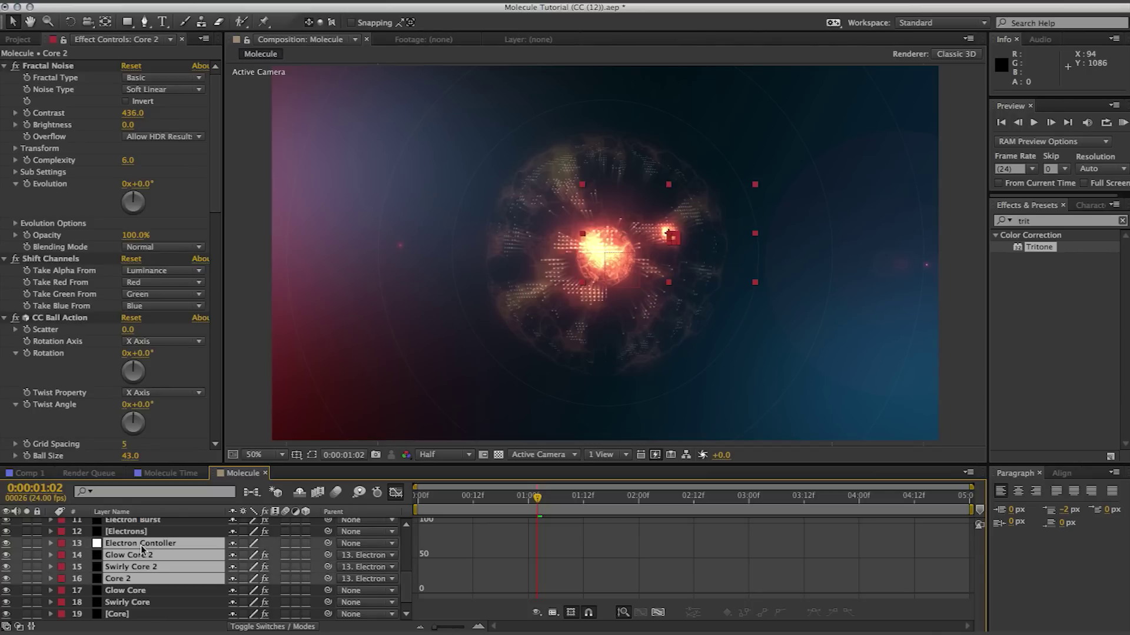
pyautogui.press('super+shift+c')
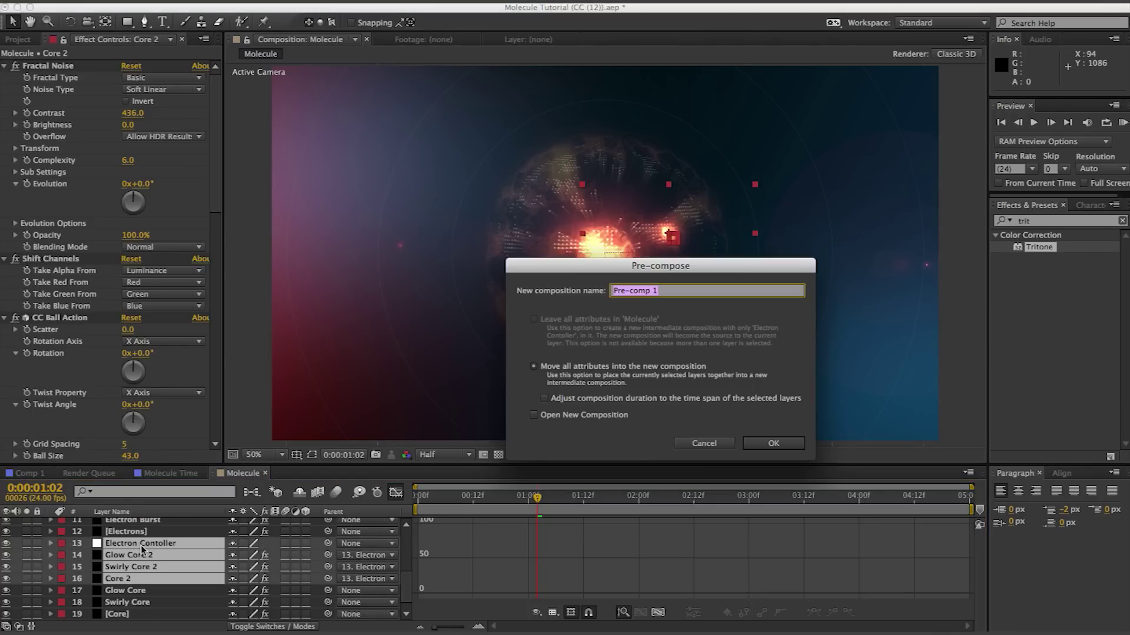
pyautogui.write('Electron')
pyautogui.press('Return')
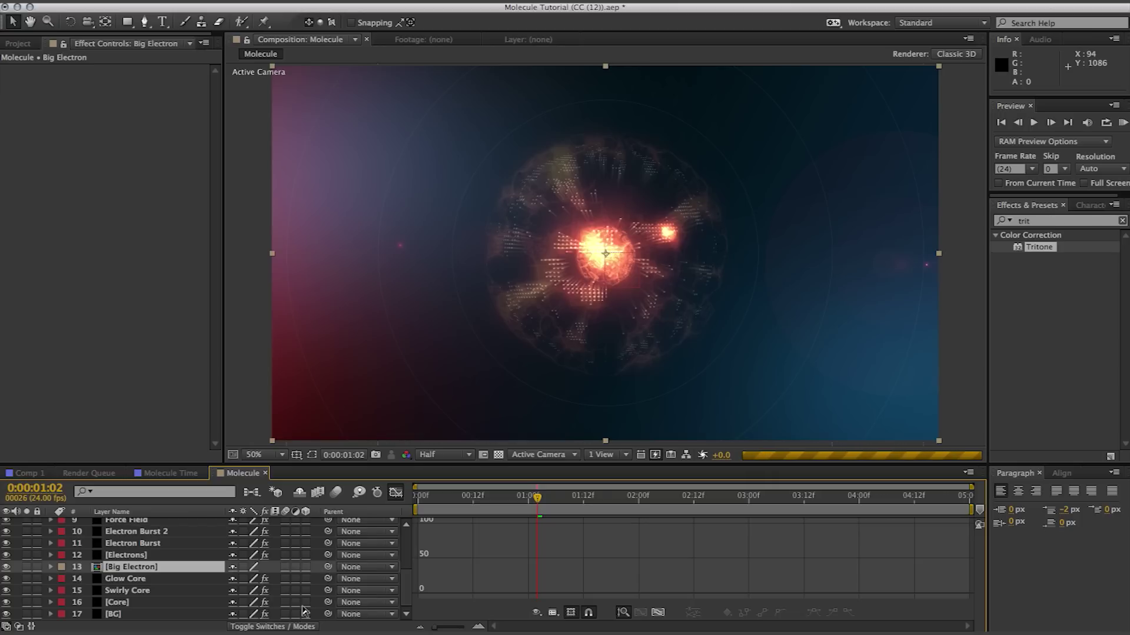
# - Set the Big Electron layer's blending mode to Add
pyautogui.click(281, 626)
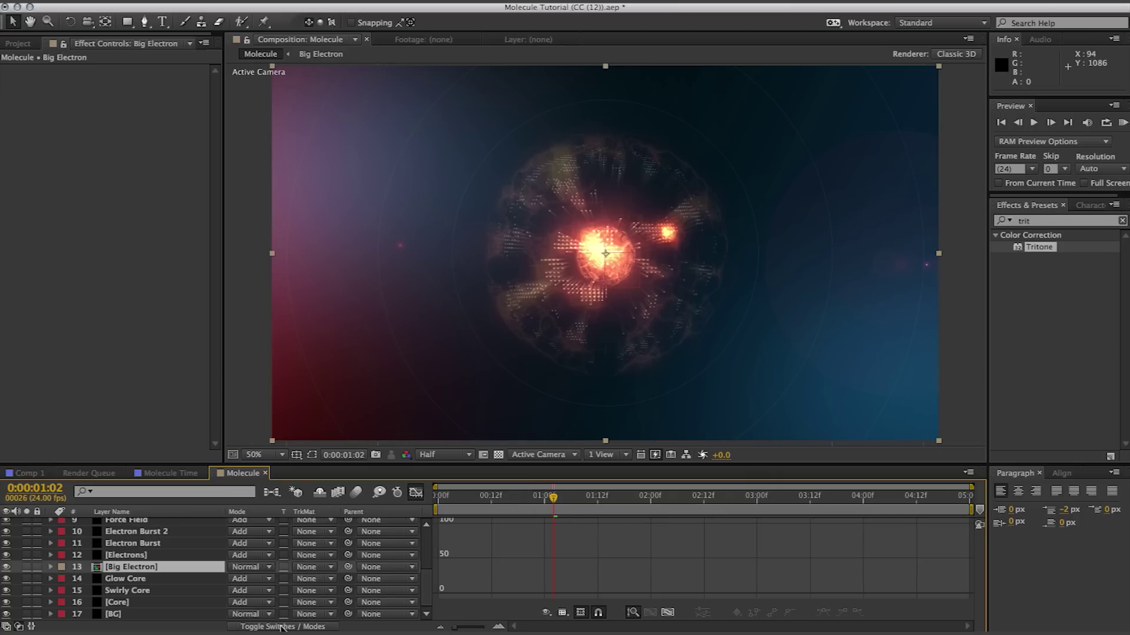
pyautogui.click(240, 569)
pyautogui.click(243, 312)
# - Apply the Hue/Saturation effect to the Big Electron layer and shift its Master Hue to about 175°
pyautogui.click(1053, 222)
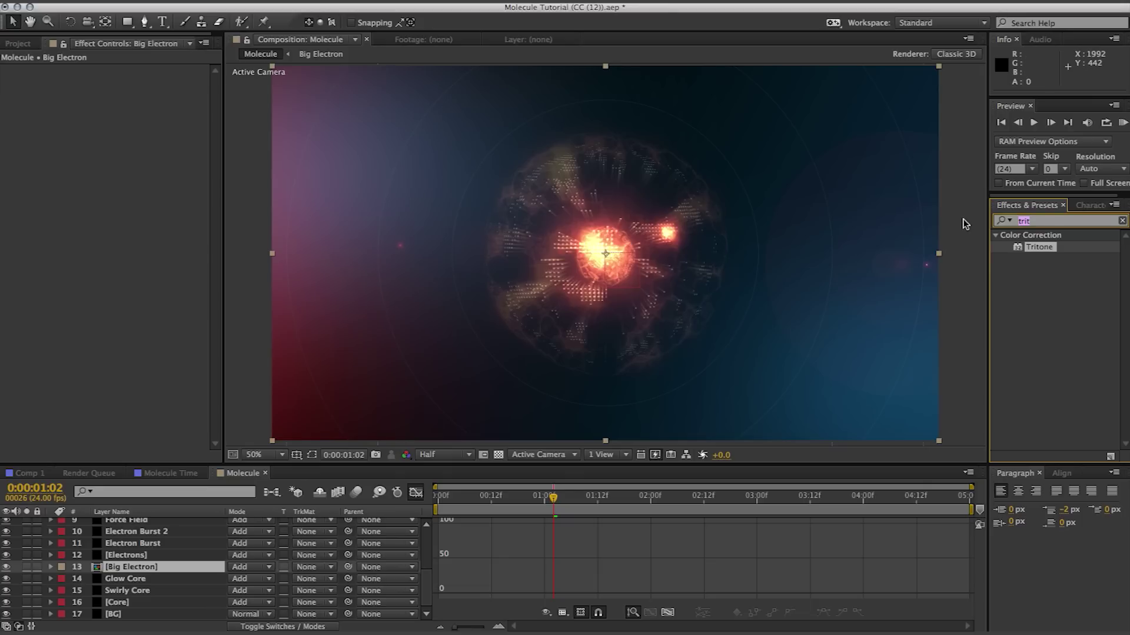
pyautogui.write('hue')
pyautogui.moveTo(1059, 300); pyautogui.dragTo(159, 569)
pyautogui.moveTo(135, 153); pyautogui.dragTo(135, 187)
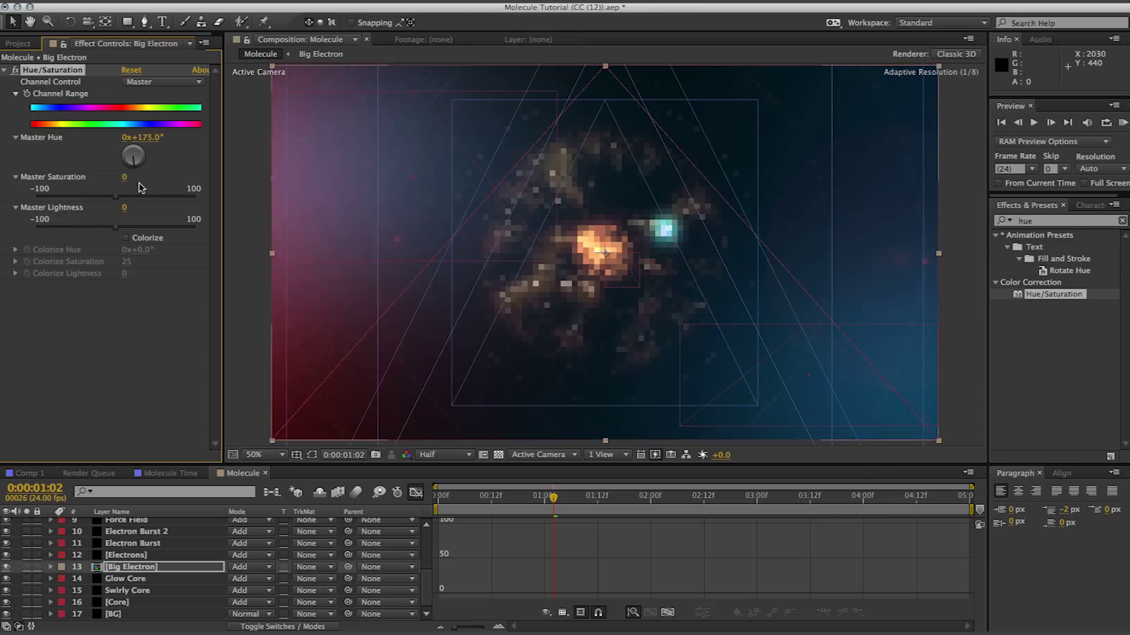